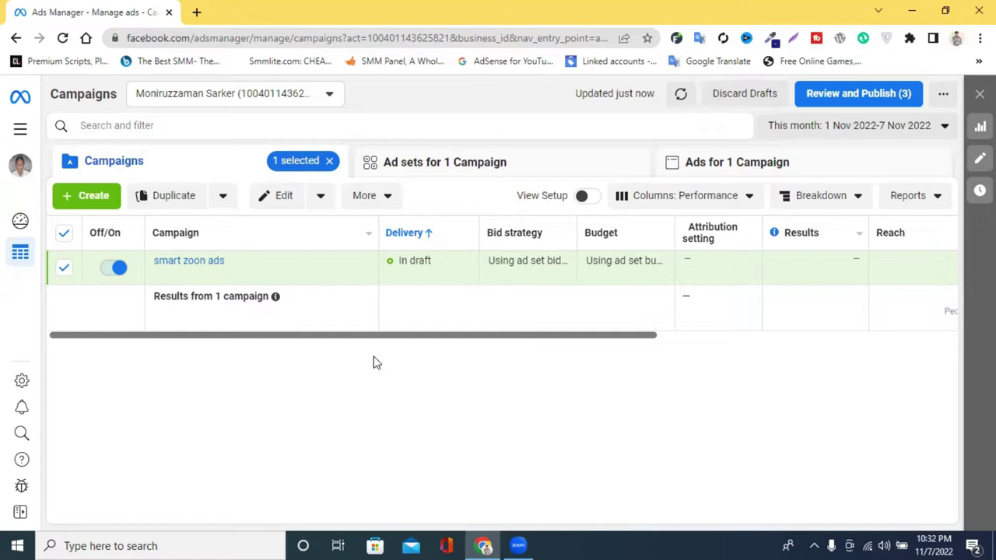
# - Replace the open Ads Manager tab with a new one and search Google for "facebook ads manager"
pyautogui.moveTo(392, 336); pyautogui.dragTo(314, 356)
pyautogui.click(197, 11)
pyautogui.click(168, 12)
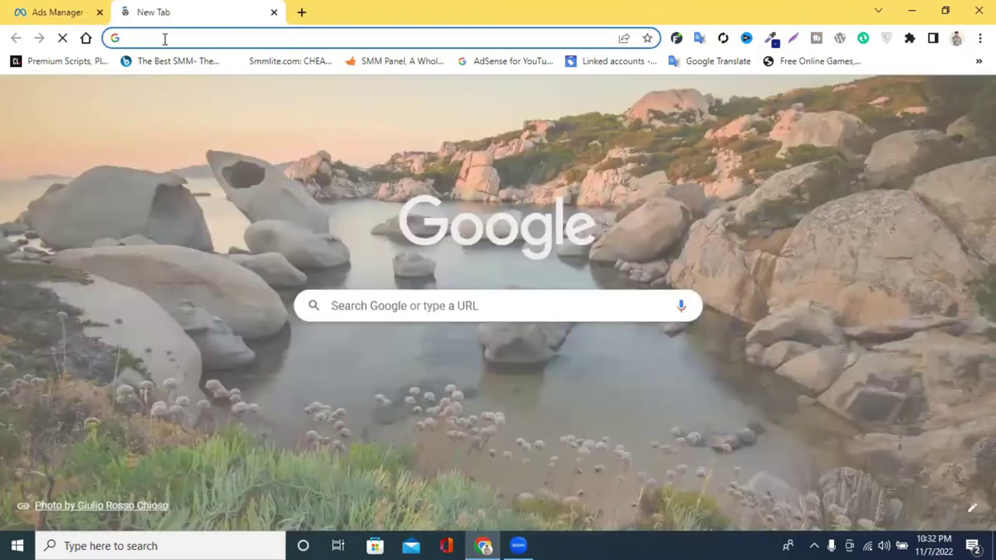
pyautogui.click(165, 38)
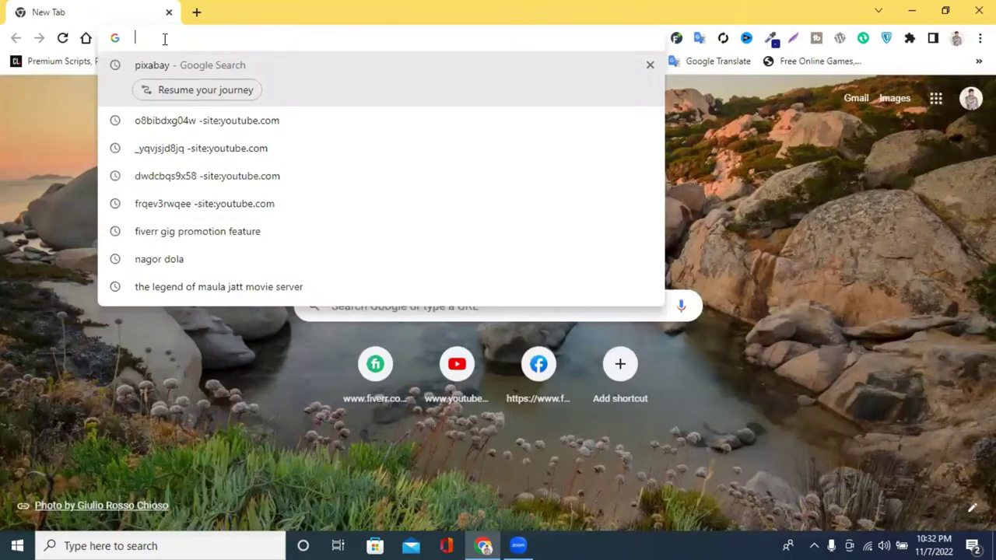
pyautogui.write('fac')
pyautogui.click(178, 94)
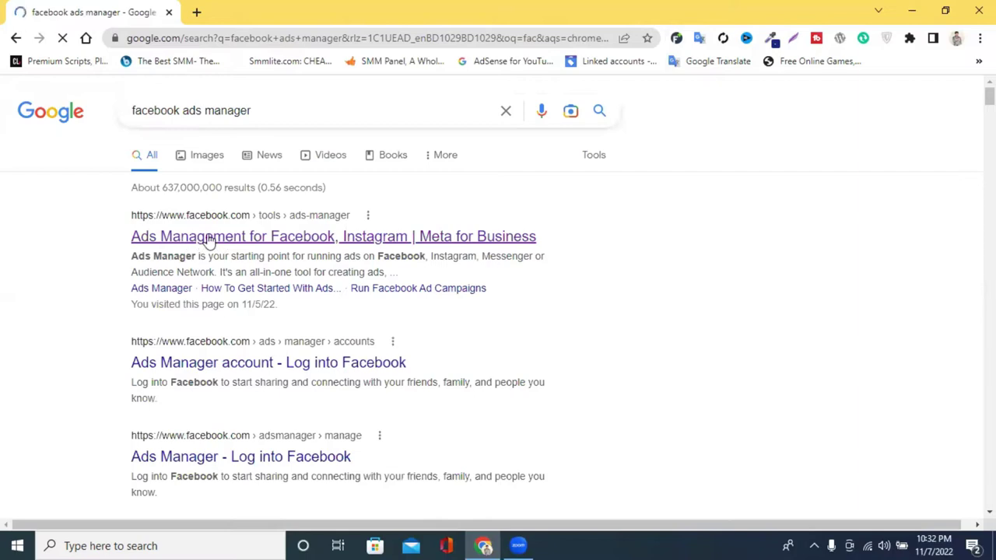
# - Open the "Ads Management for Facebook, Instagram" search result in a new tab and continue from that page into Ads Manager
pyautogui.rightClick(224, 240)
pyautogui.click(251, 247)
pyautogui.click(222, 10)
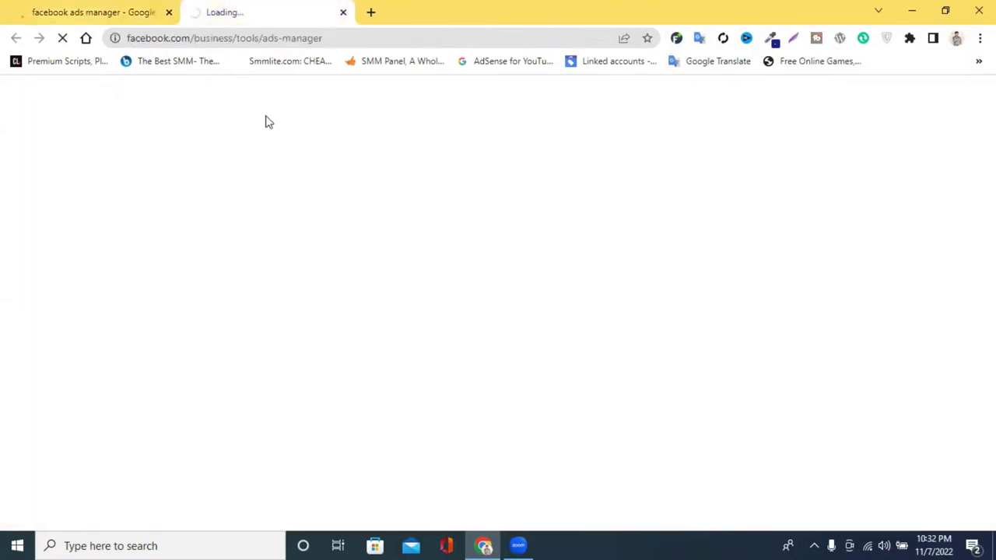
pyautogui.click(31, 9)
pyautogui.click(16, 39)
pyautogui.click(303, 12)
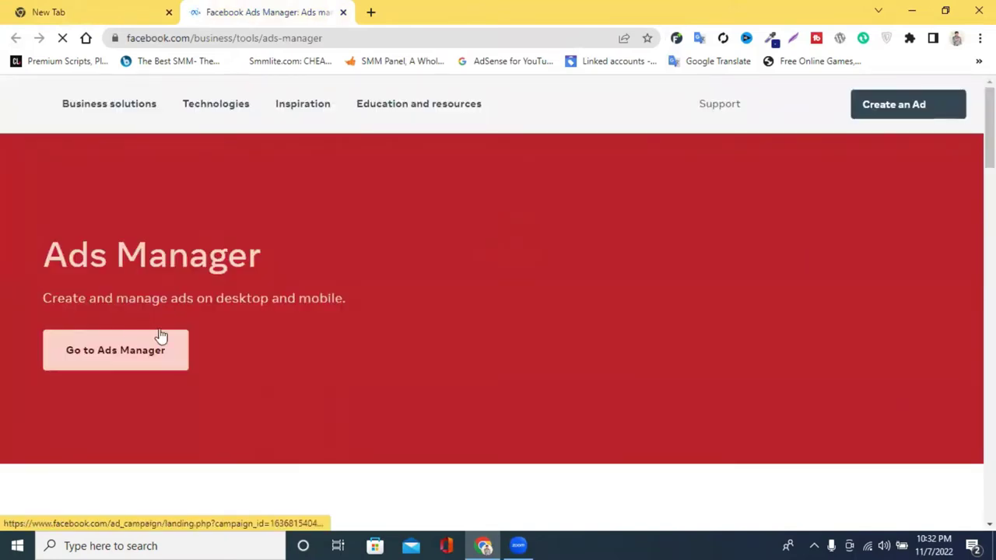
pyautogui.scroll(-1, 115, 359)
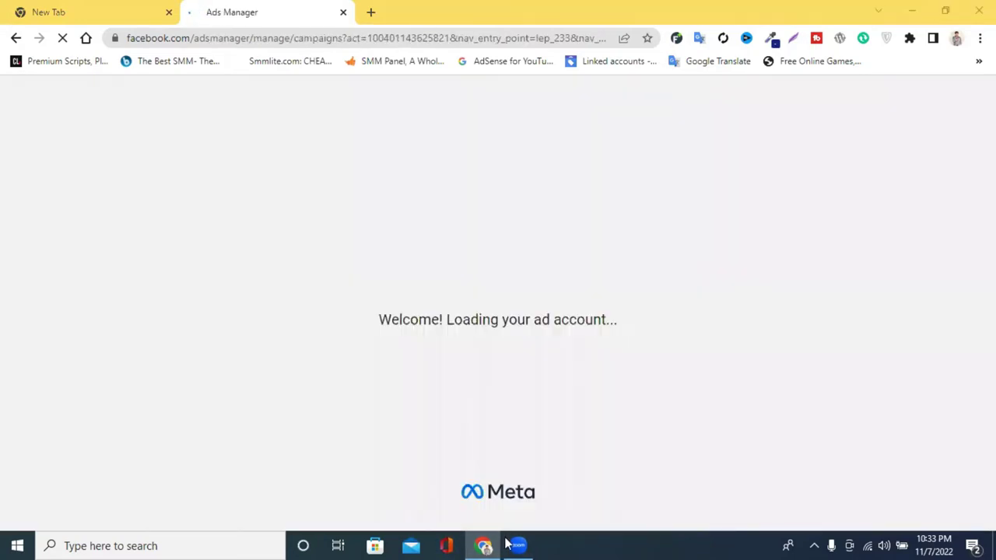
pyautogui.click(97, 10)
pyautogui.click(264, 9)
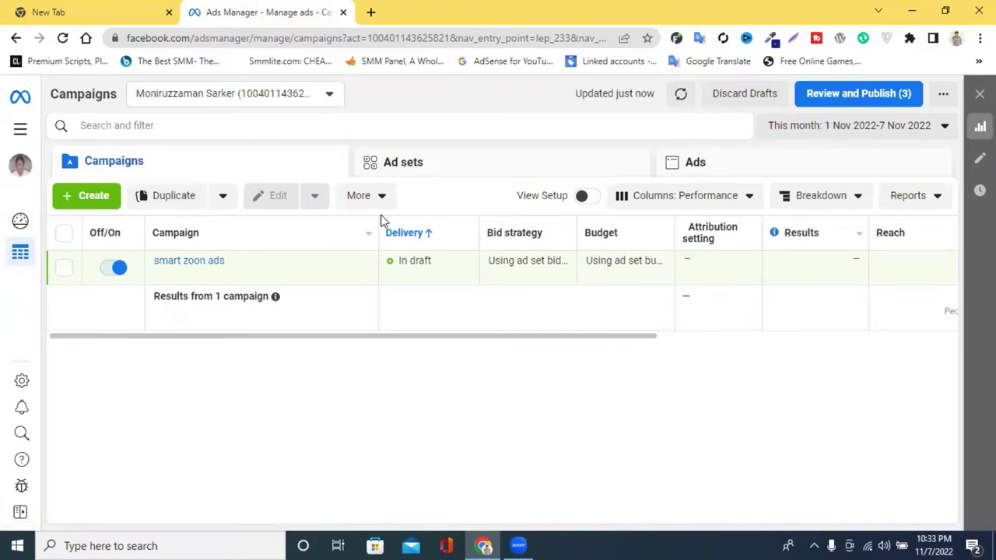
# - Open Facebook in the first tab and launch Ads Manager from its home page
pyautogui.click(78, 10)
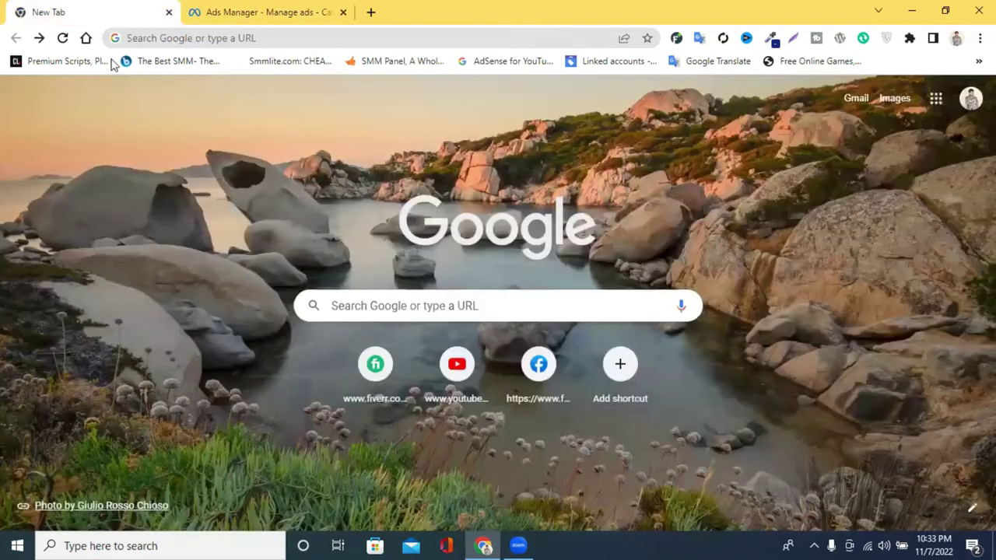
pyautogui.click(556, 372)
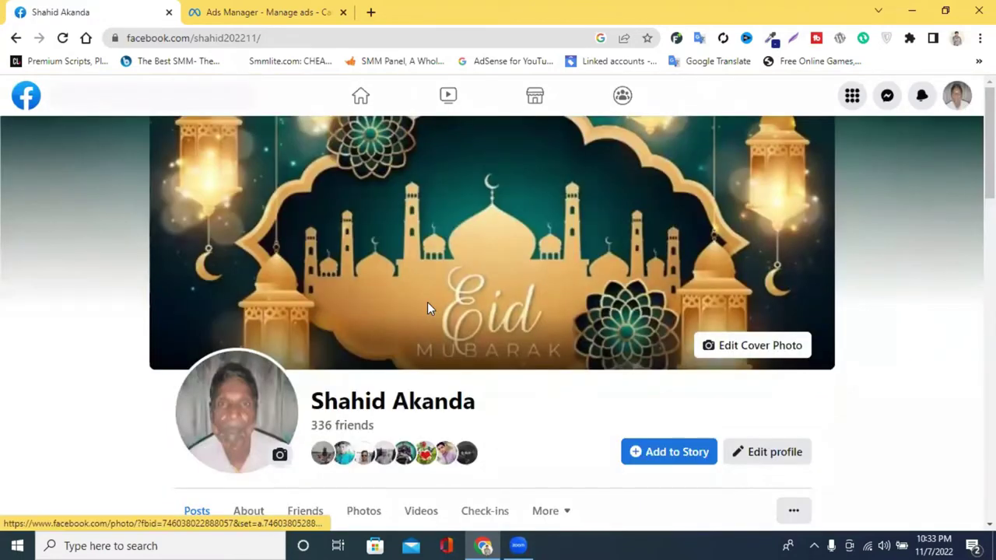
pyautogui.scroll(-3, 361, 103)
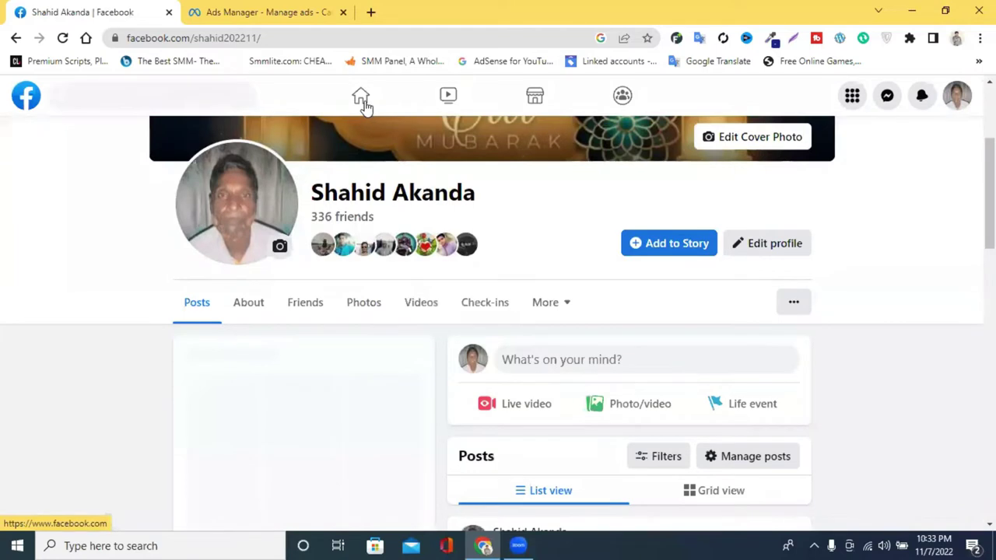
pyautogui.click(362, 100)
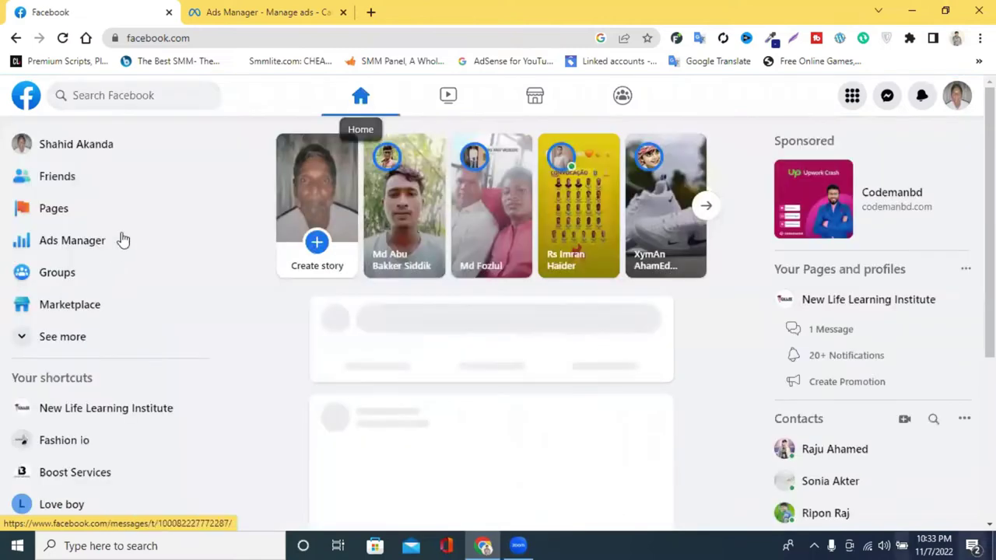
pyautogui.click(75, 249)
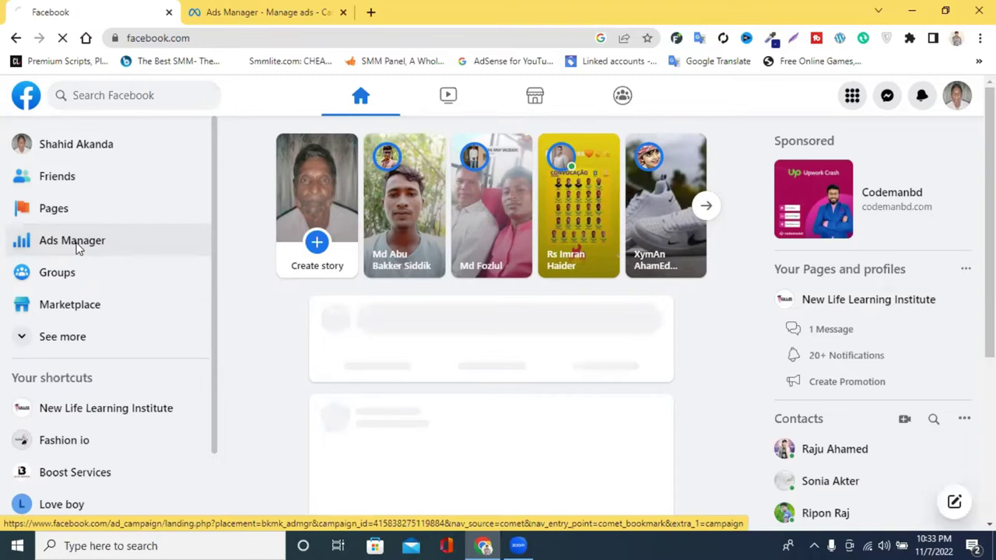
# - Compare the two Ads Manager tabs and close the one opened through Facebook
pyautogui.click(232, 12)
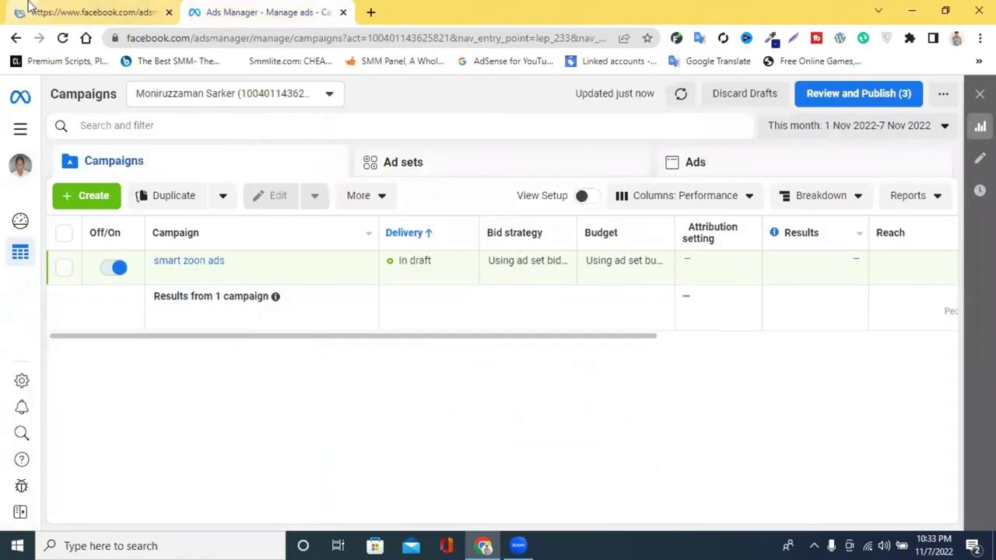
pyautogui.hotkey('ctrl', '1')
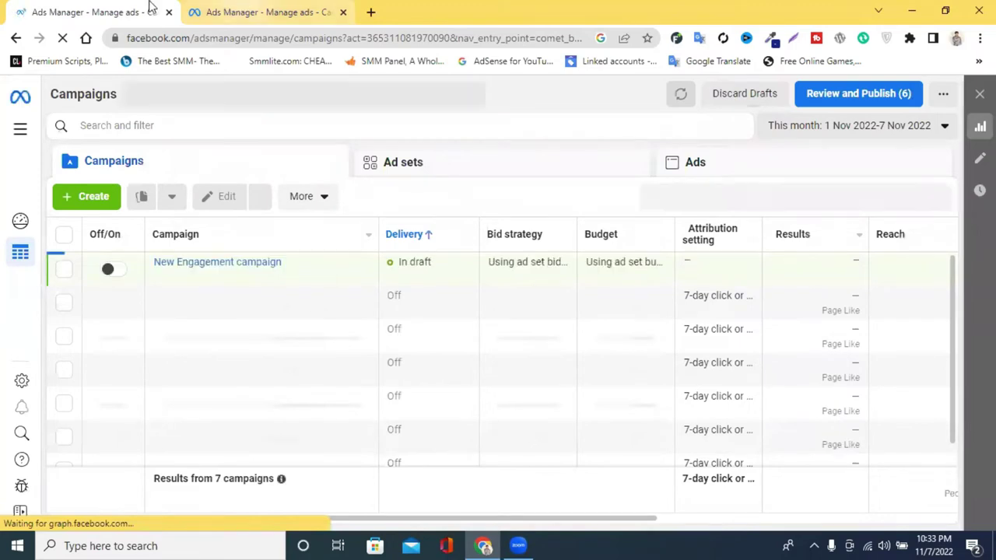
pyautogui.click(243, 10)
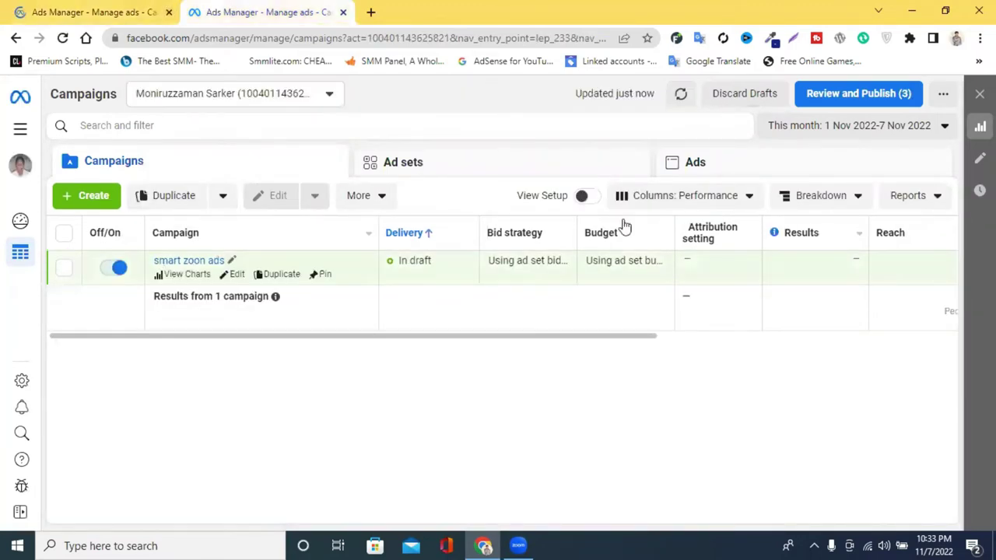
pyautogui.hotkey('ctrl', 'w')
# - Examine the full list of available ad accounts and leave the current account selected
pyautogui.click(85, 206)
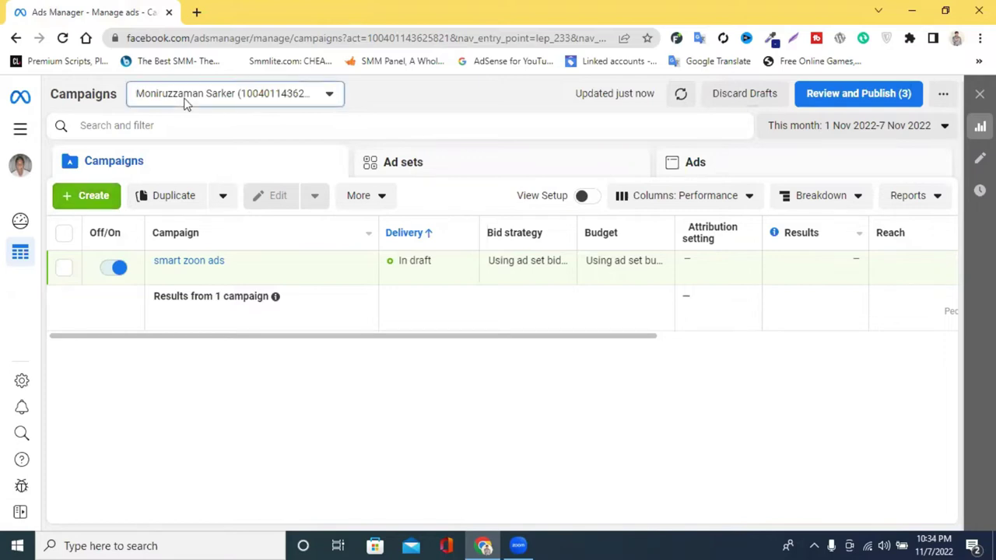
pyautogui.click(229, 99)
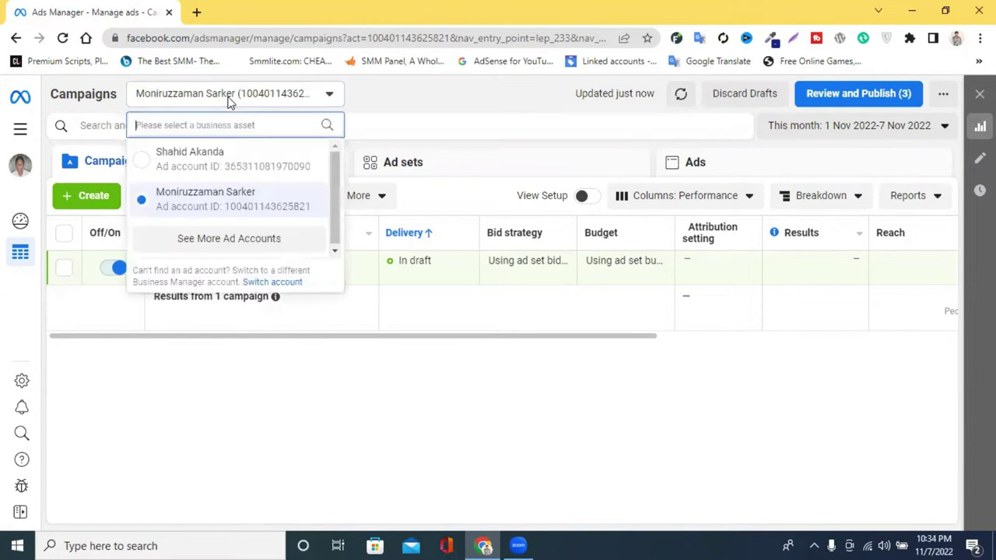
pyautogui.click(210, 241)
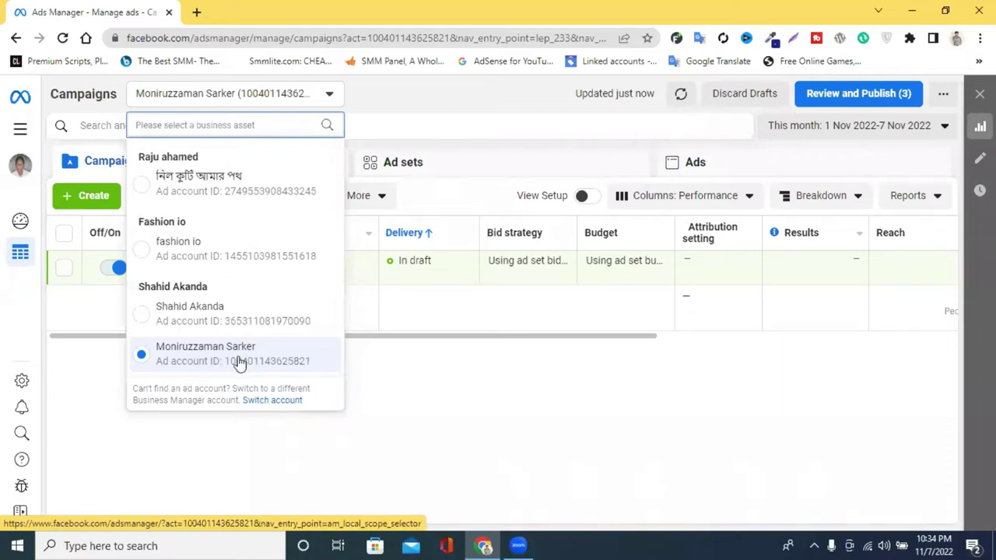
pyautogui.click(454, 393)
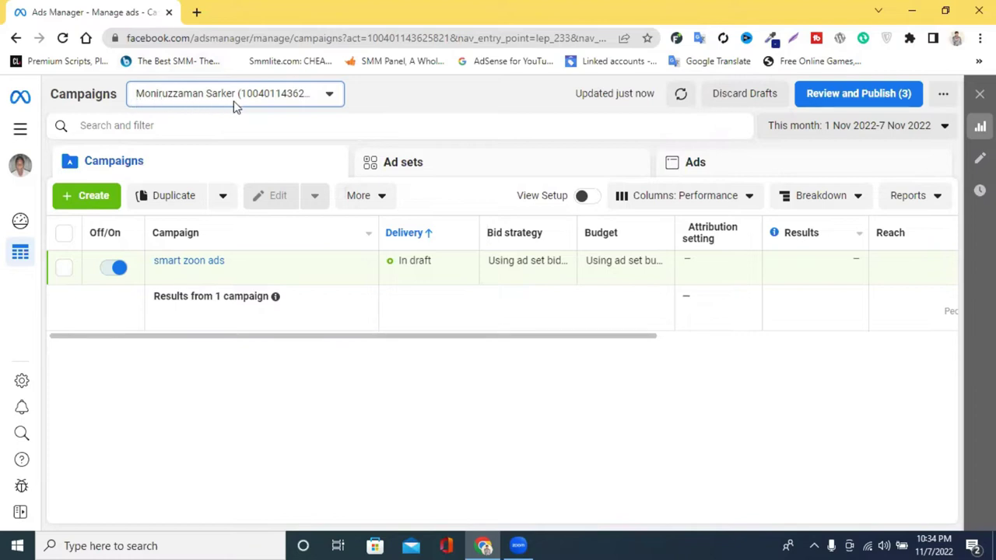
# - Create a new campaign with the Engagement objective
pyautogui.click(78, 201)
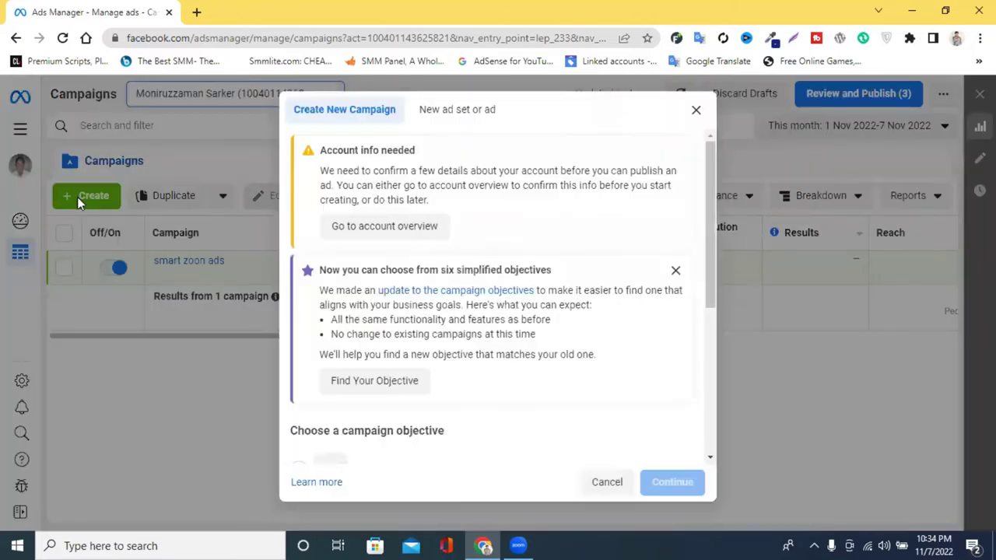
pyautogui.scroll(-4, 572, 279)
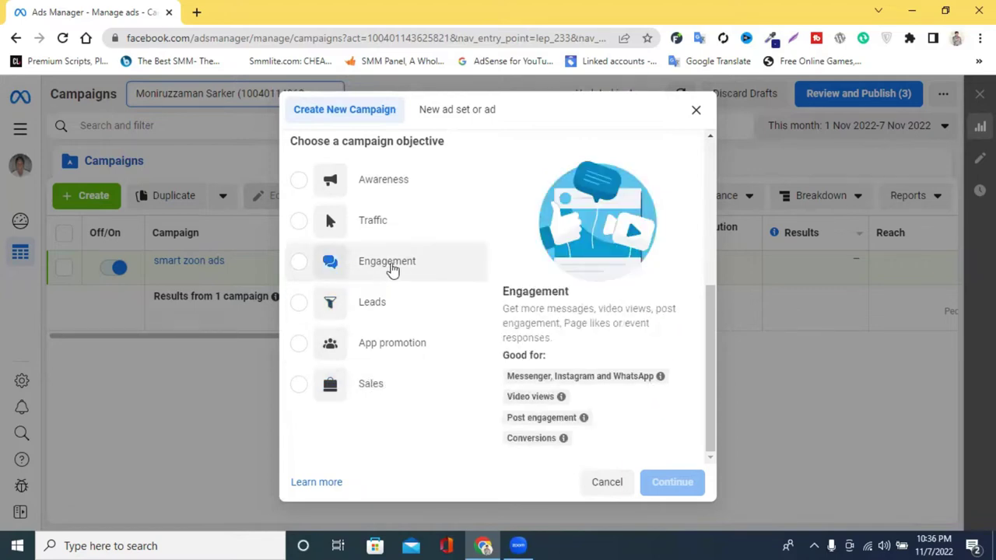
pyautogui.click(392, 267)
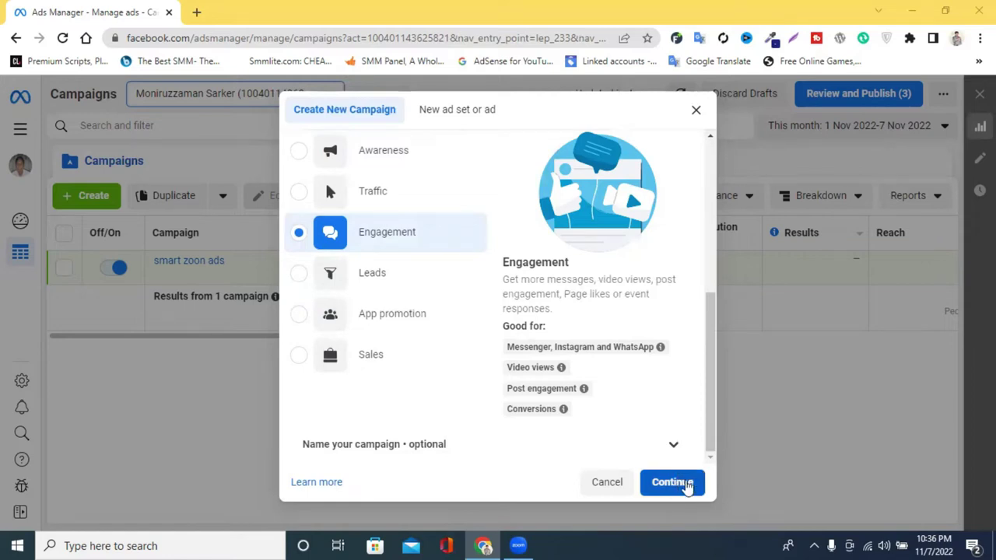
pyautogui.click(681, 484)
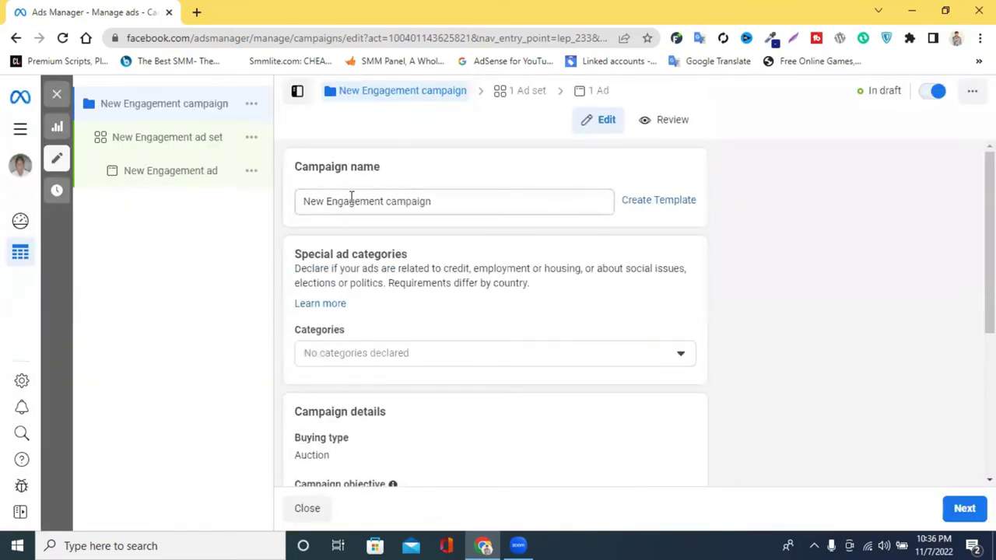
# - Rename the campaign as "Smrat Zone ads campaign"
pyautogui.moveTo(385, 199); pyautogui.dragTo(345, 204)
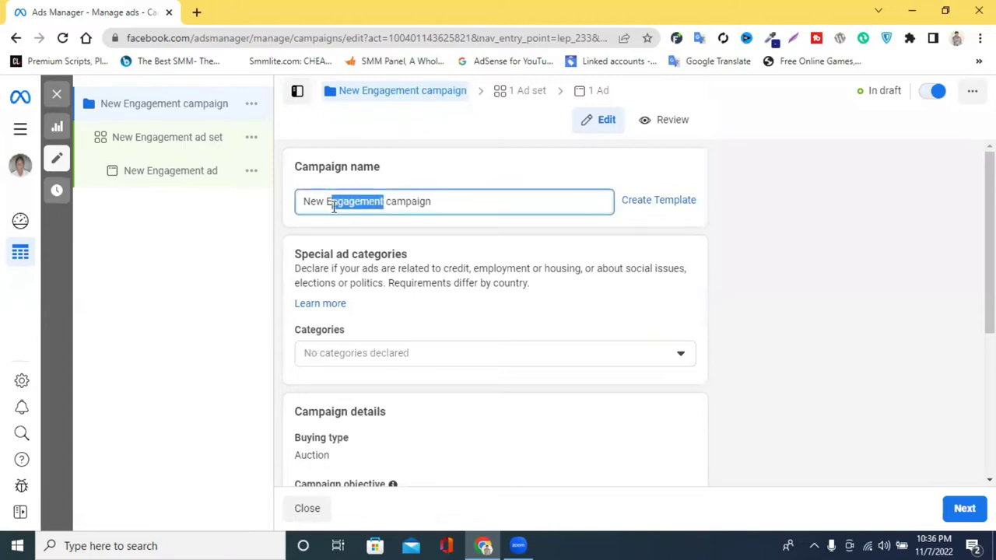
pyautogui.click(354, 203)
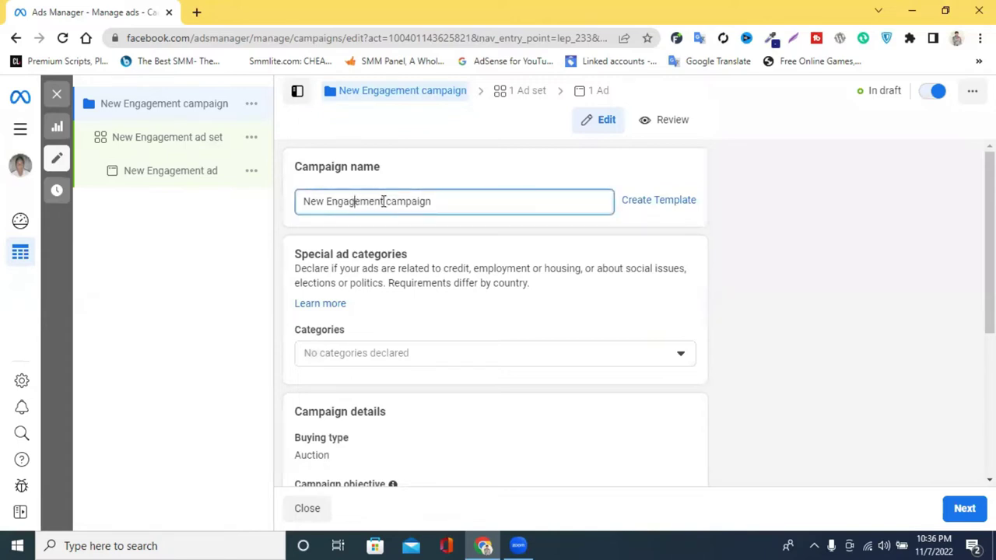
pyautogui.moveTo(382, 201); pyautogui.dragTo(309, 202)
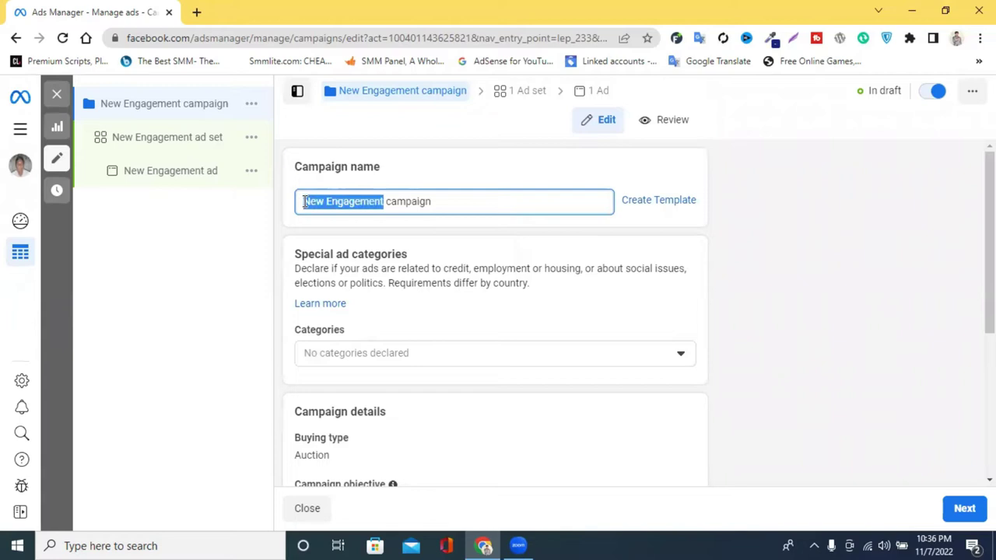
pyautogui.write('Sm')
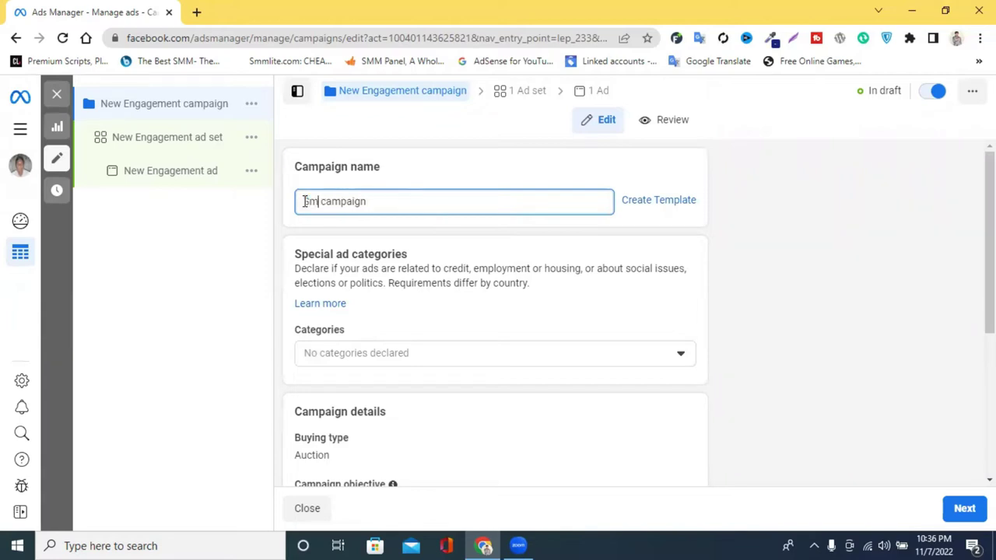
pyautogui.write('rat')
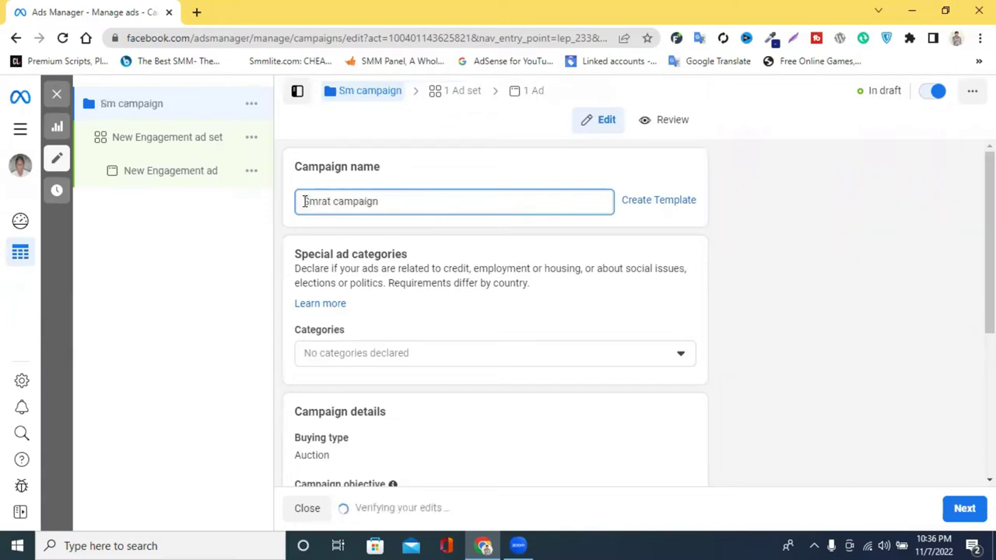
pyautogui.write(' Zone')
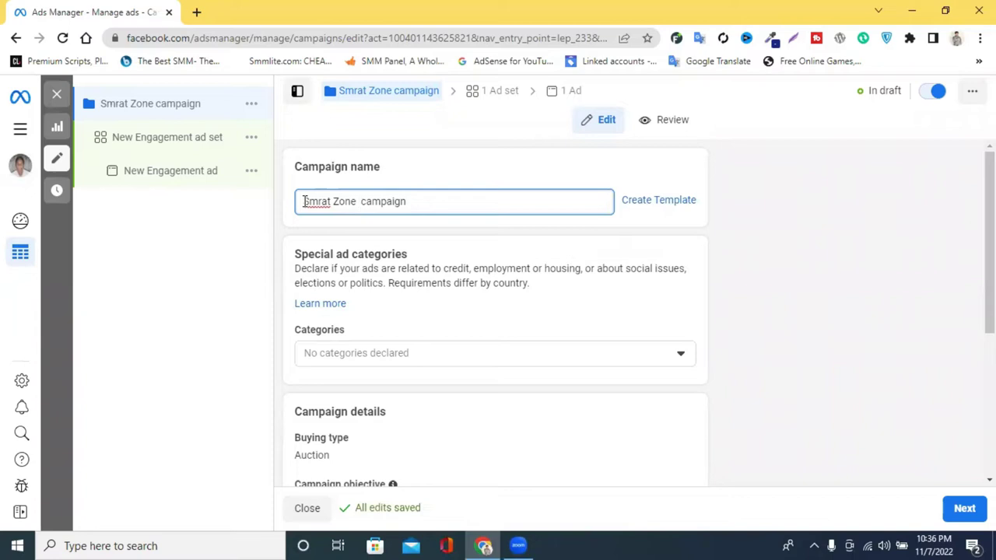
pyautogui.write(' ads')
pyautogui.rightClick(317, 200)
pyautogui.press('Escape')
pyautogui.click(422, 200)
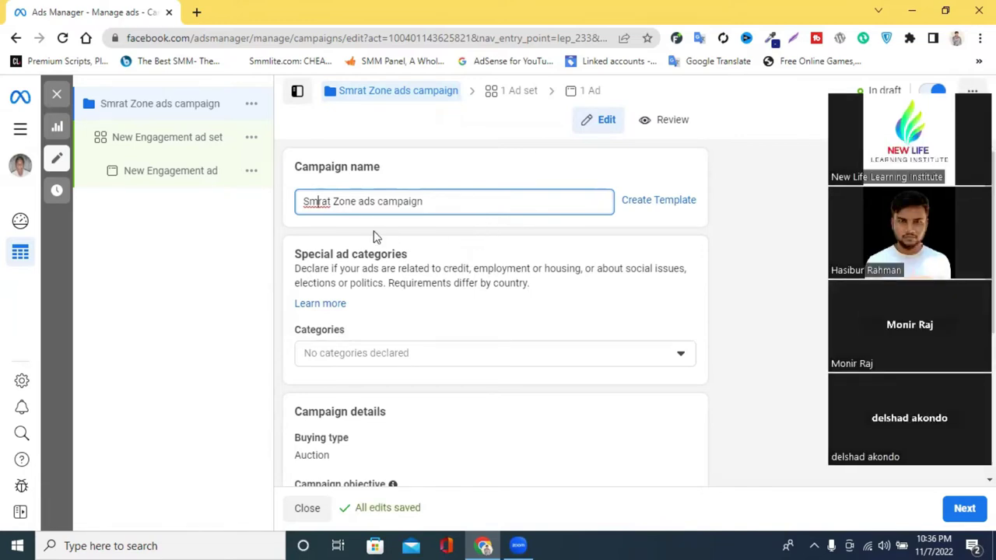
# - Examine the special ad category options and the campaign details, leaving the categories undeclared
pyautogui.scroll(-3, 407, 244)
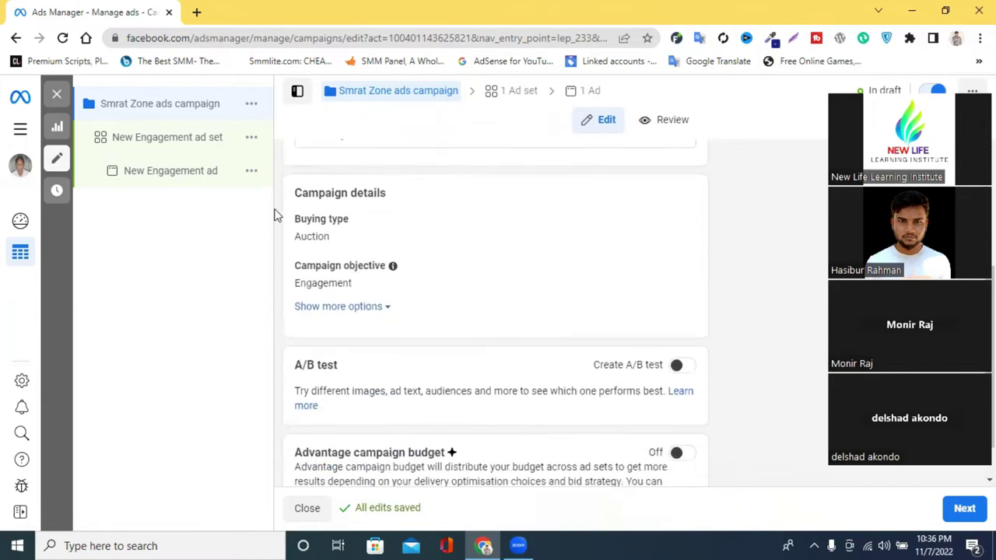
pyautogui.scroll(2, 428, 333)
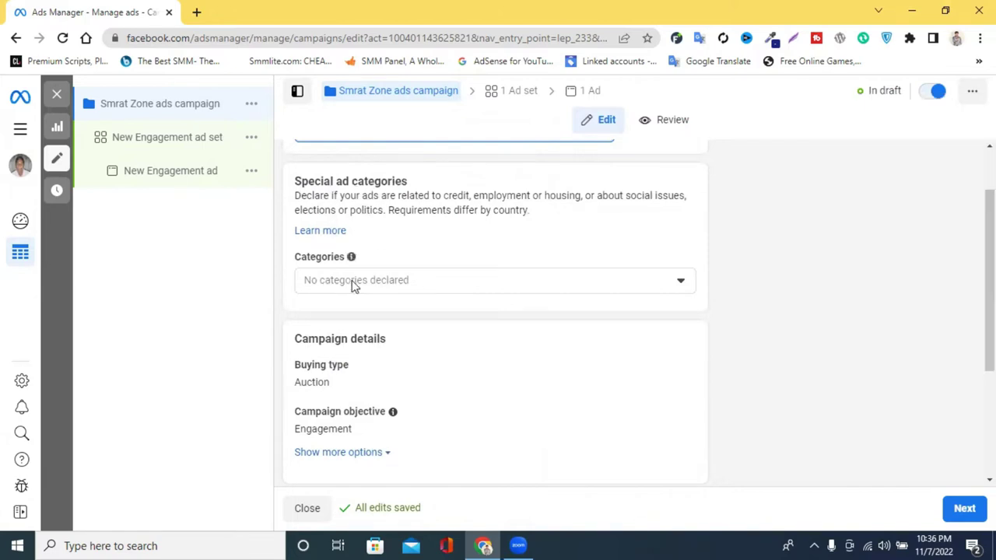
pyautogui.click(352, 282)
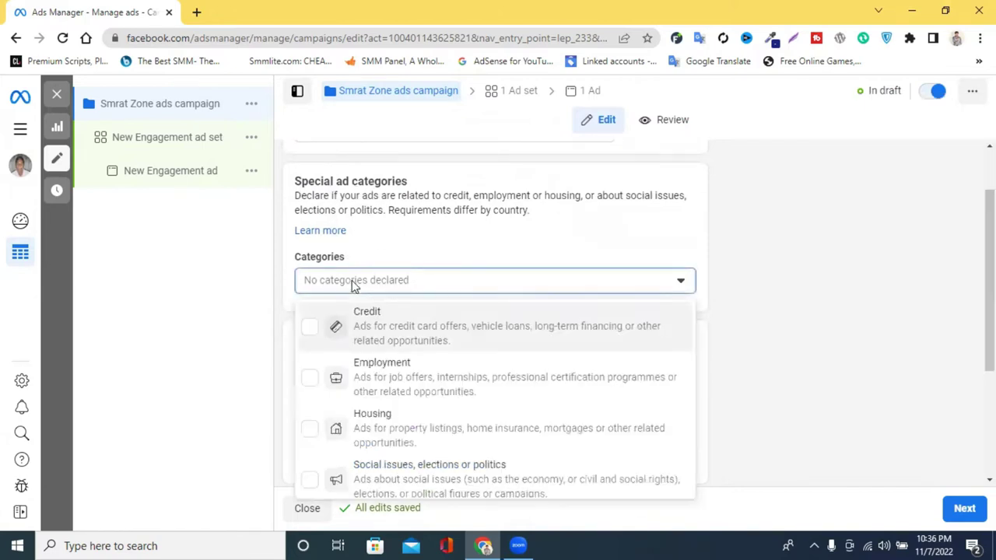
pyautogui.click(778, 278)
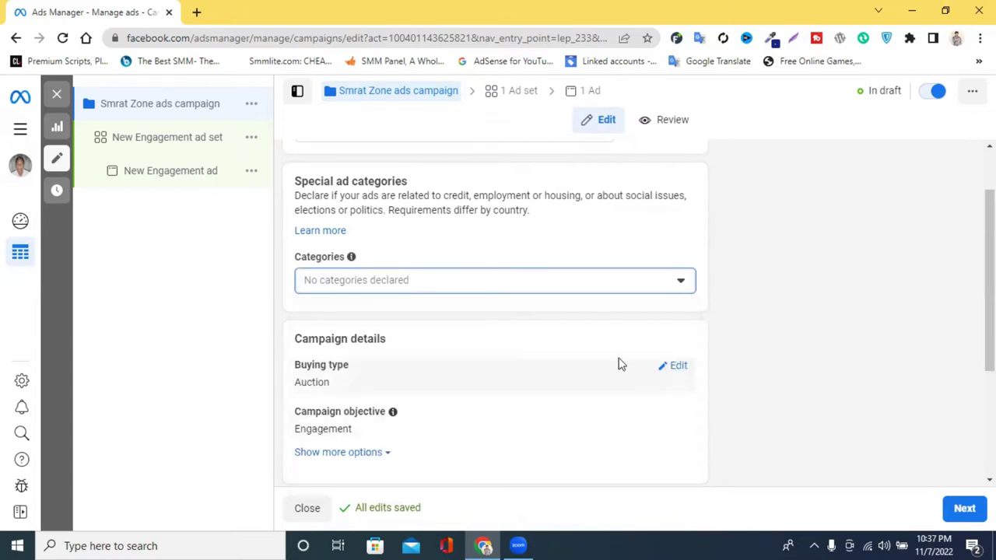
pyautogui.scroll(-3, 507, 353)
pyautogui.scroll(1, 470, 336)
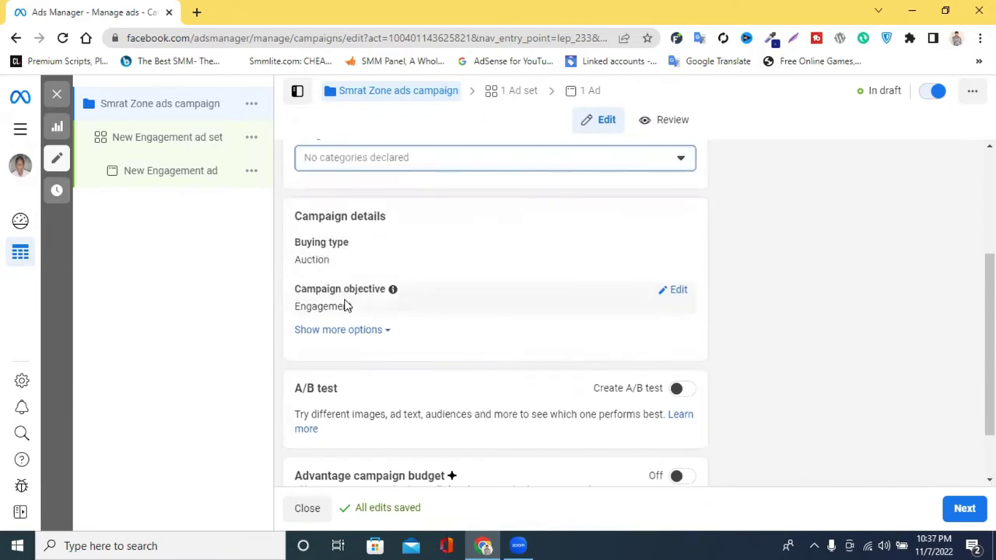
# - Expand the campaign objective choices and examine them with the A/B test and Advantage campaign budget settings, keeping Engagement selected
pyautogui.click(667, 297)
pyautogui.scroll(-1, 416, 324)
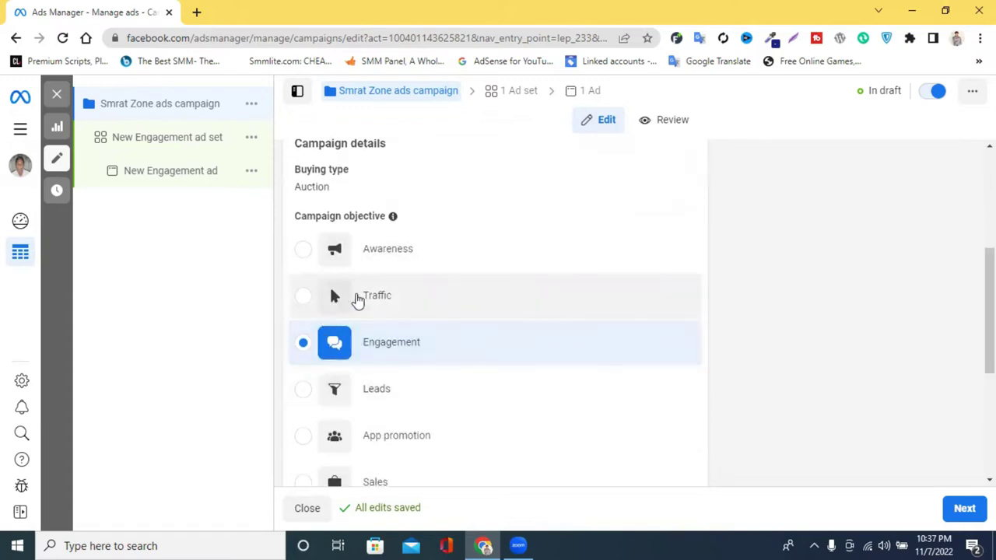
pyautogui.scroll(2, 661, 278)
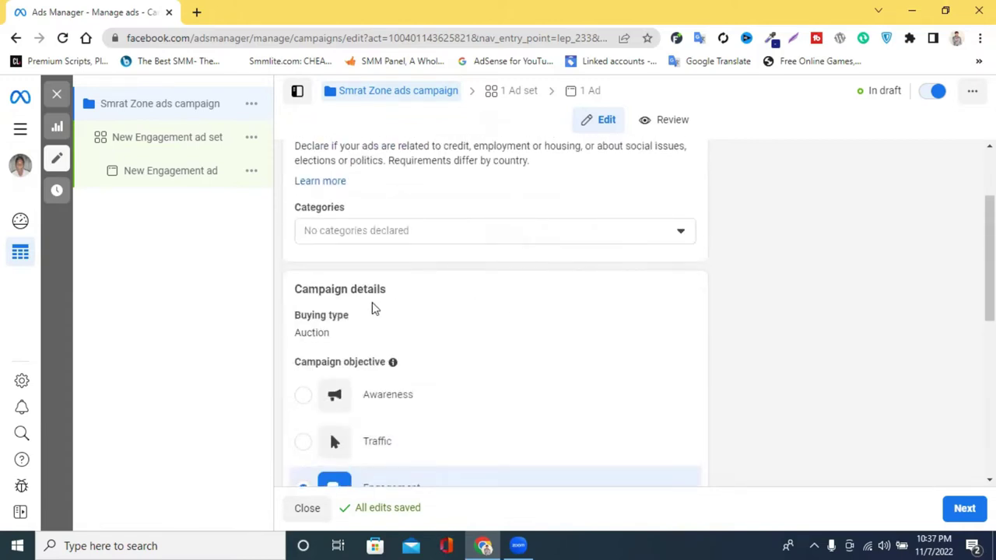
pyautogui.scroll(-5, 474, 307)
pyautogui.scroll(-1, 477, 308)
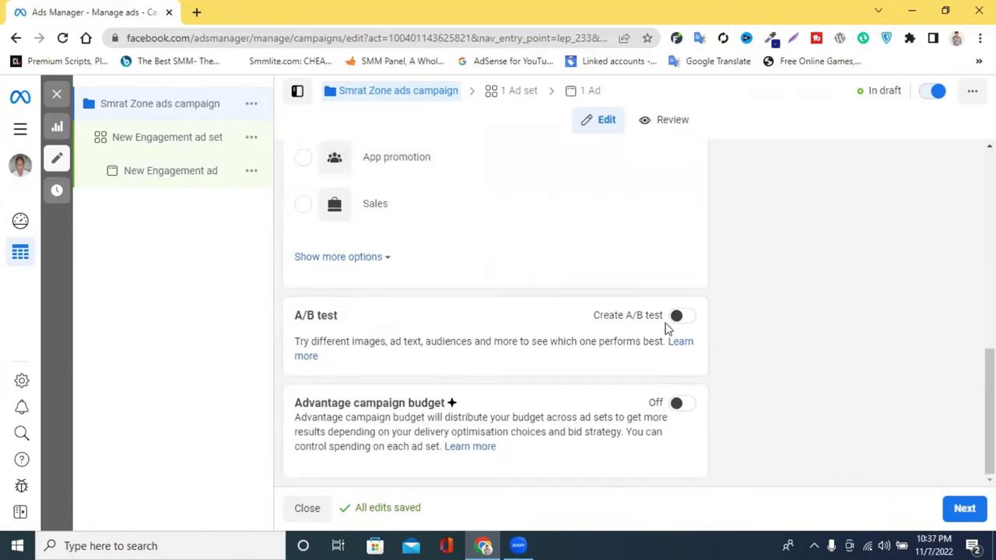
pyautogui.scroll(4, 523, 327)
pyautogui.scroll(-3, 523, 327)
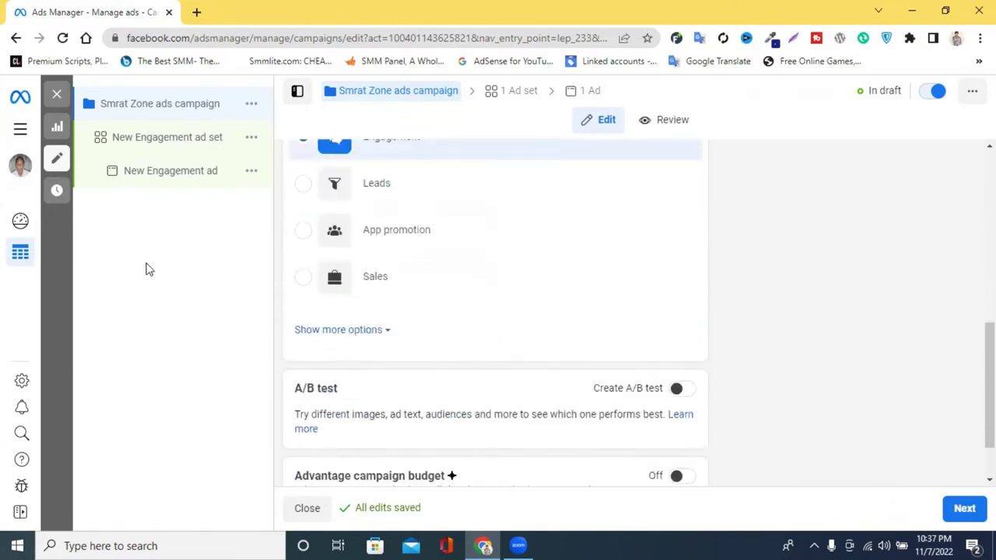
# - Proceed to the ad set level, rename the ad set as "smart zone ad set", and review its conversion location options
pyautogui.click(965, 509)
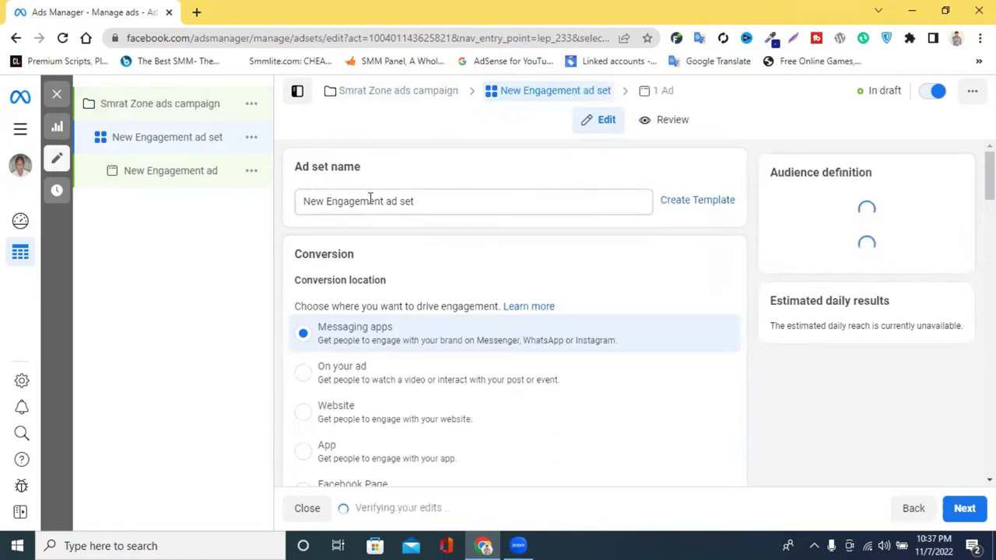
pyautogui.moveTo(387, 201); pyautogui.dragTo(303, 200)
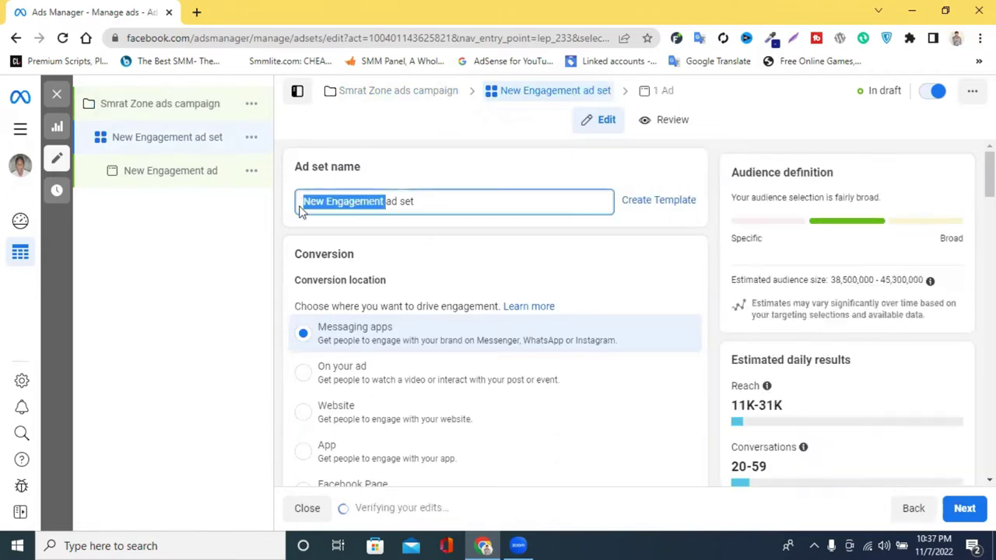
pyautogui.press('BackSpace')
pyautogui.write('smart')
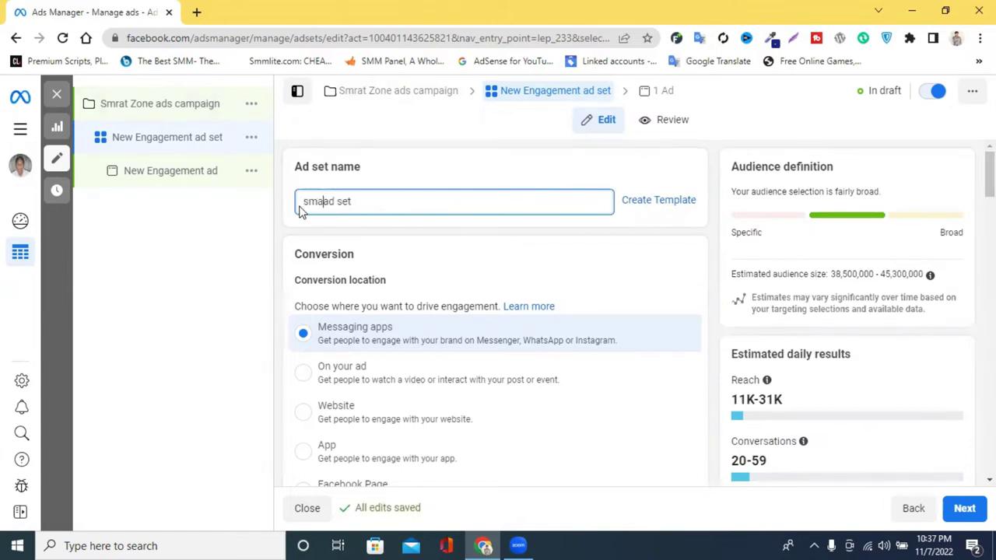
pyautogui.write(' zone')
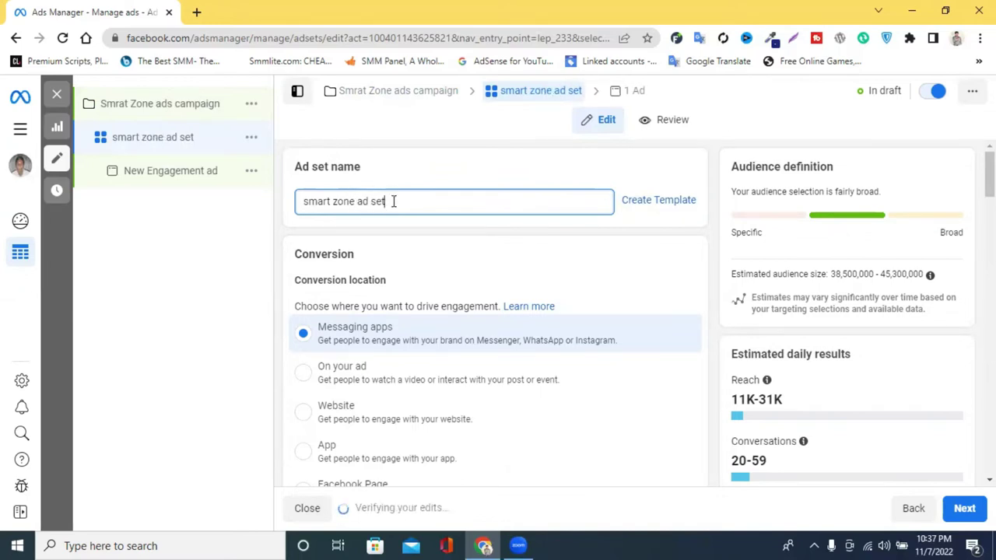
pyautogui.scroll(-1, 491, 250)
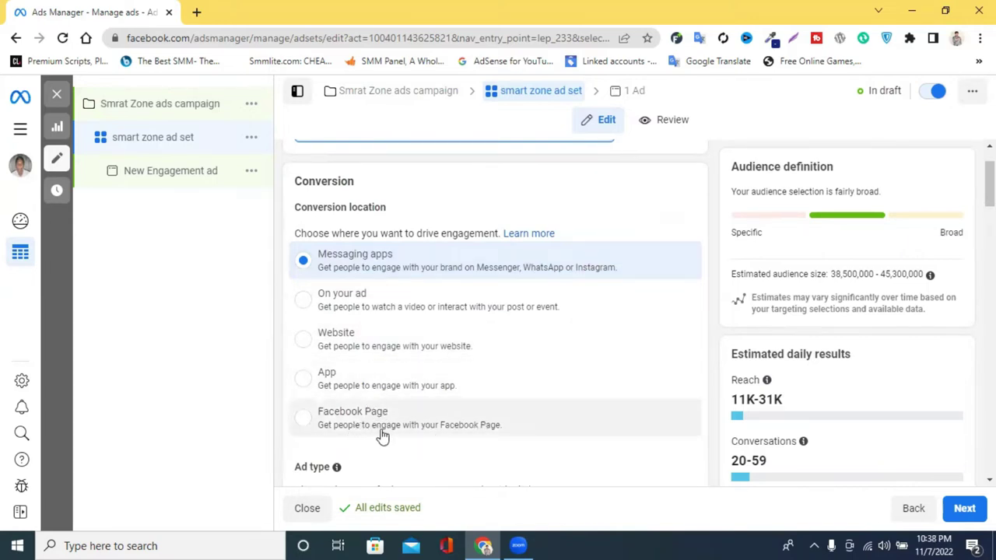
pyautogui.scroll(-1, 460, 394)
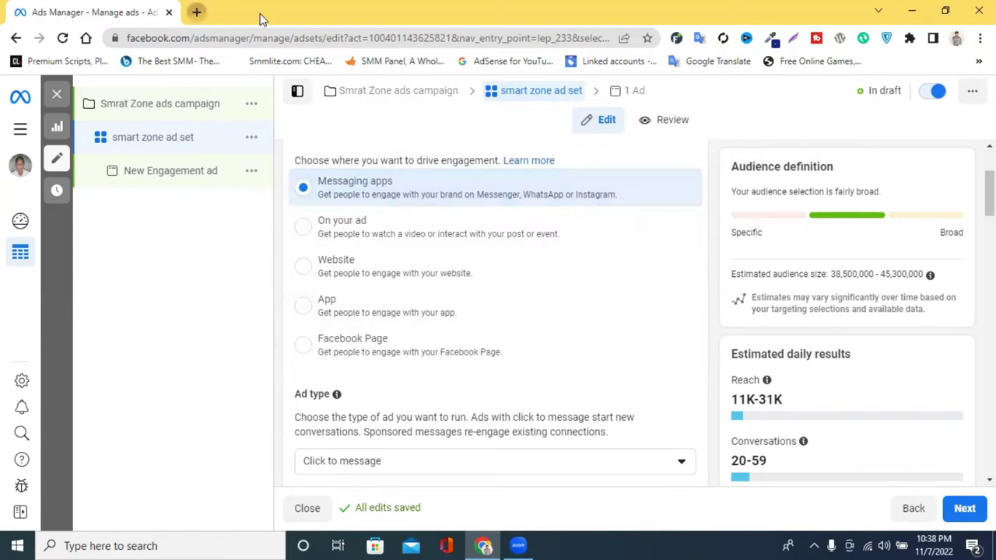
# - Open Facebook in a new browser tab and go to the managed Page স্মার্ট জোন from the list of Pages
pyautogui.click(196, 12)
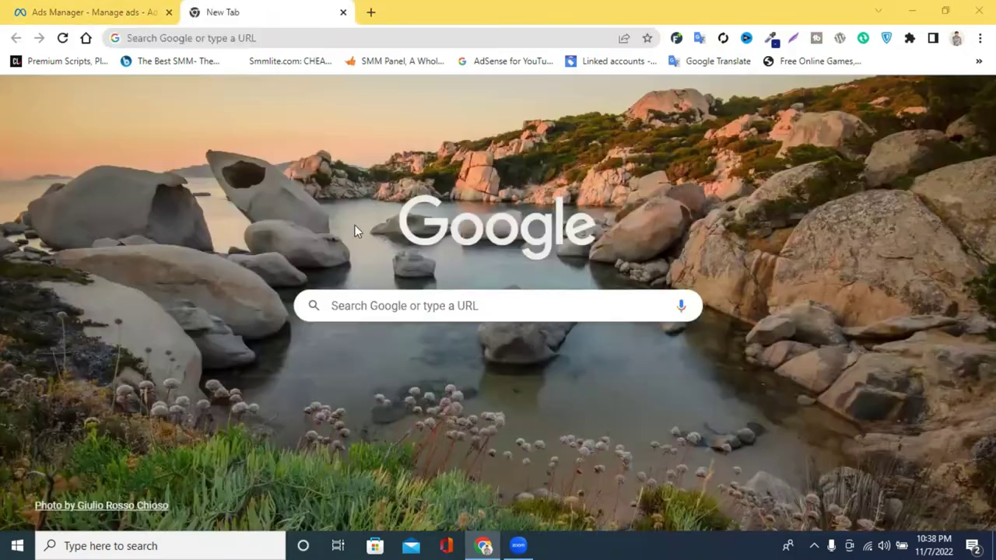
pyautogui.click(545, 374)
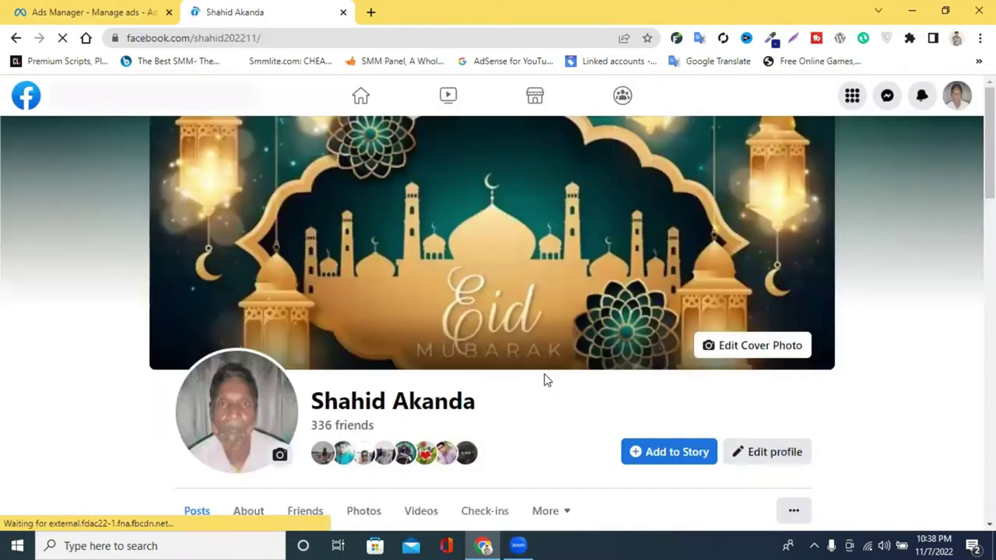
pyautogui.scroll(-3, 544, 380)
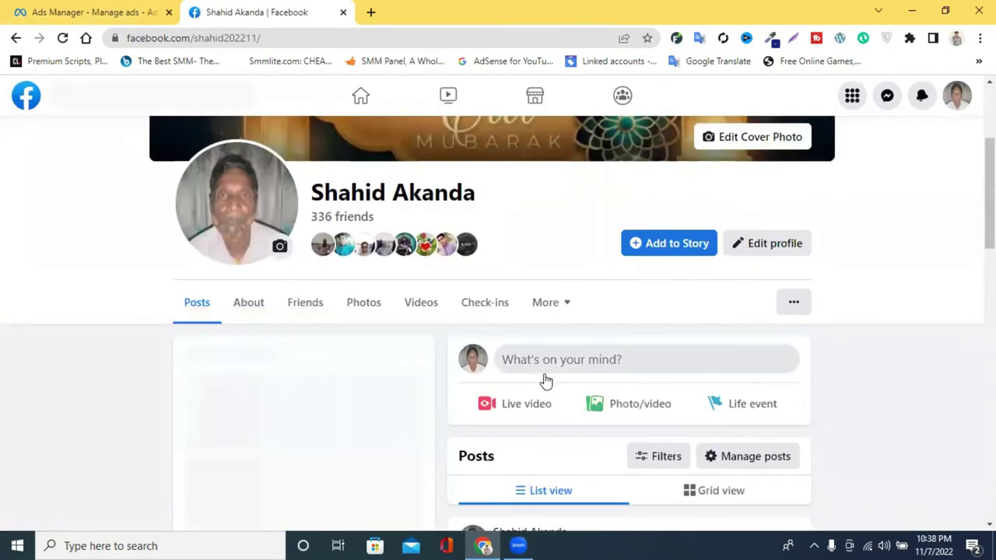
pyautogui.click(360, 97)
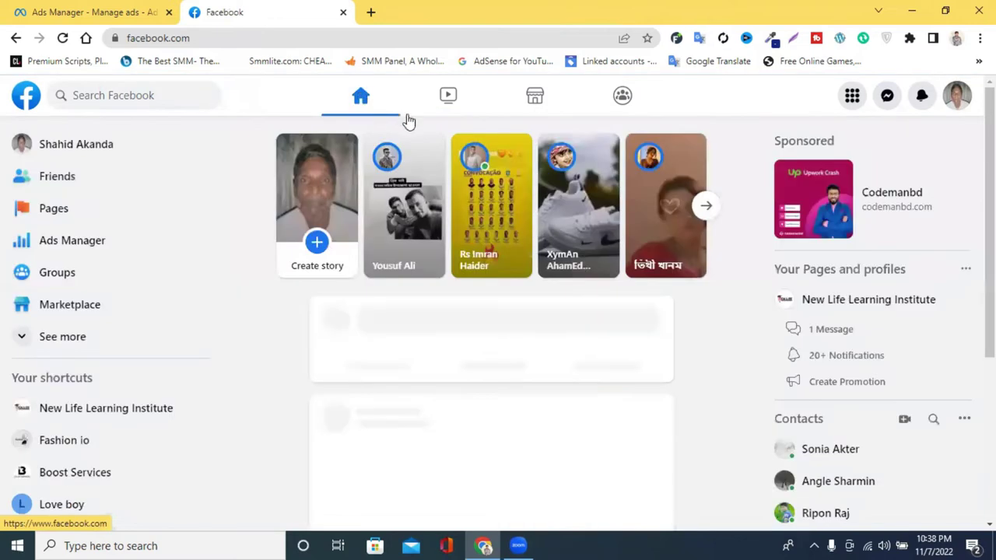
pyautogui.click(70, 210)
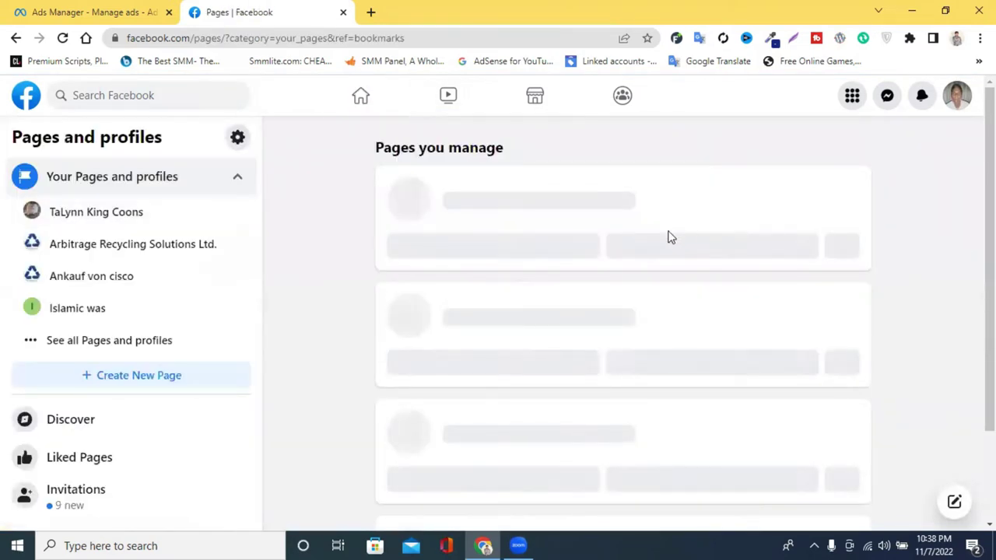
pyautogui.scroll(-8, 519, 304)
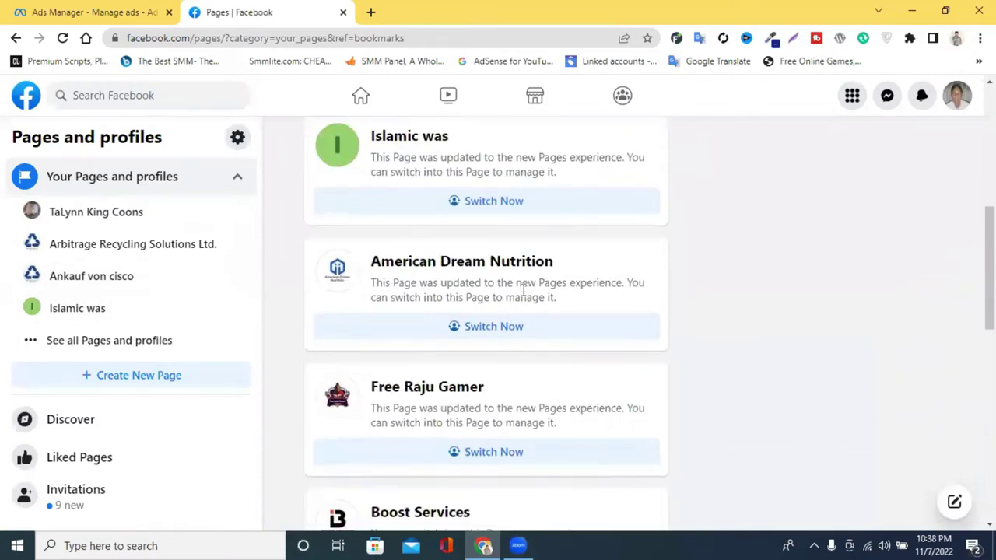
pyautogui.scroll(-6, 522, 295)
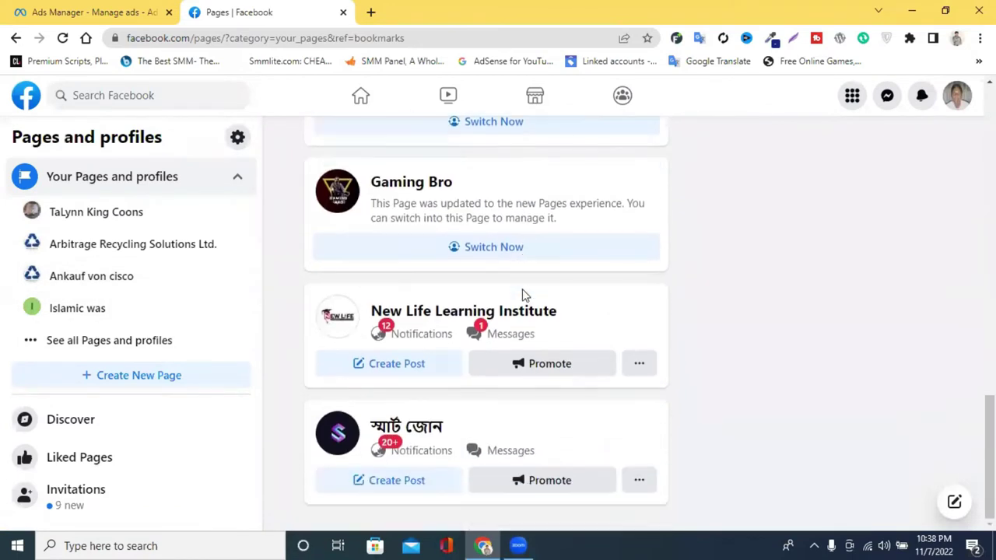
pyautogui.click(436, 418)
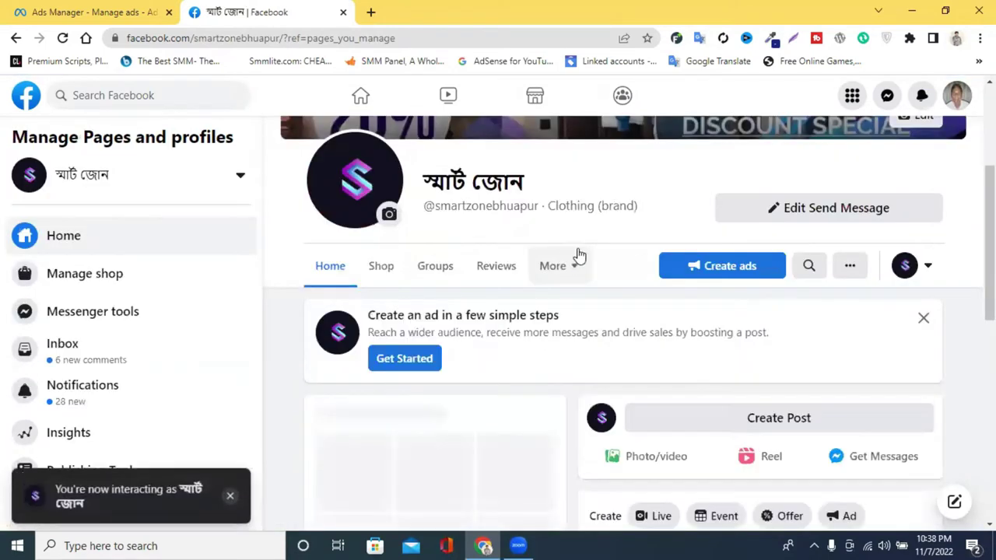
# - Examine the স্মার্ট জোন Page from its header through the ad tools, Insights and About sections
pyautogui.scroll(-4, 592, 246)
pyautogui.scroll(4, 725, 257)
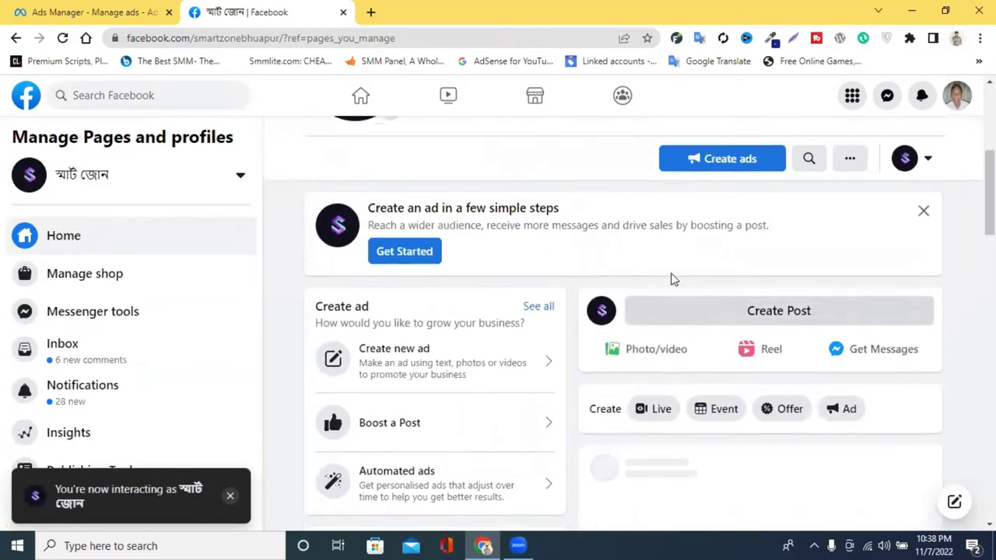
pyautogui.scroll(-5, 673, 282)
pyautogui.scroll(-3, 673, 282)
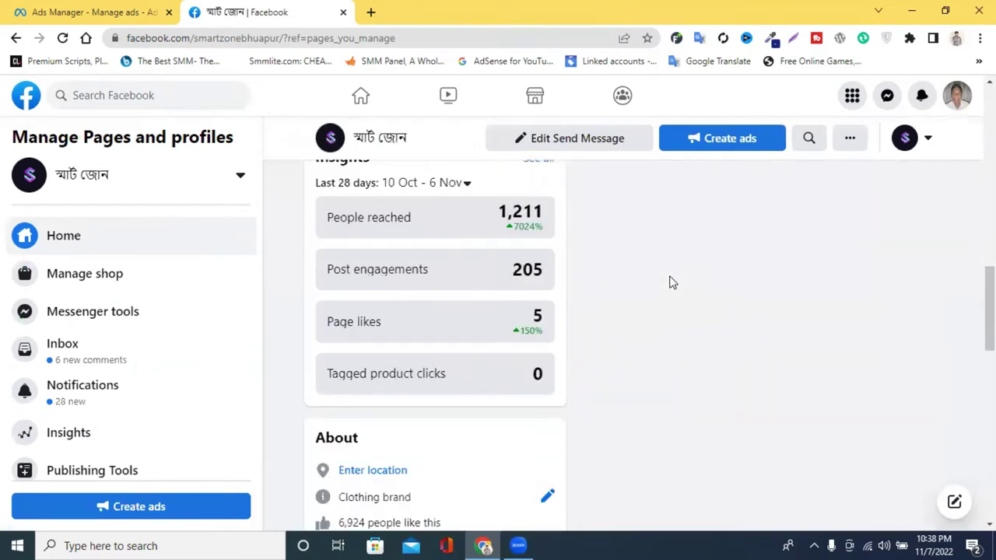
pyautogui.scroll(-4, 669, 283)
pyautogui.scroll(-1, 623, 272)
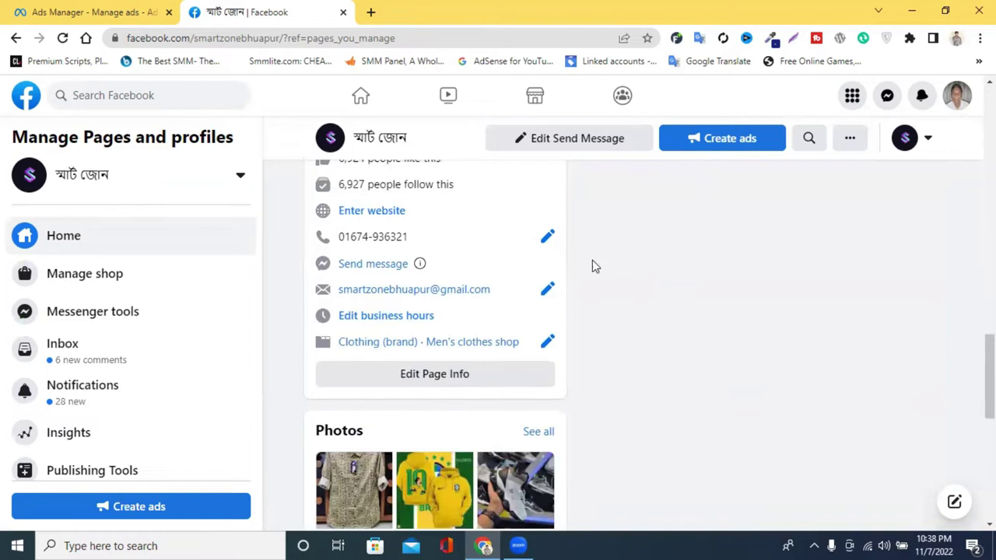
pyautogui.scroll(3, 625, 271)
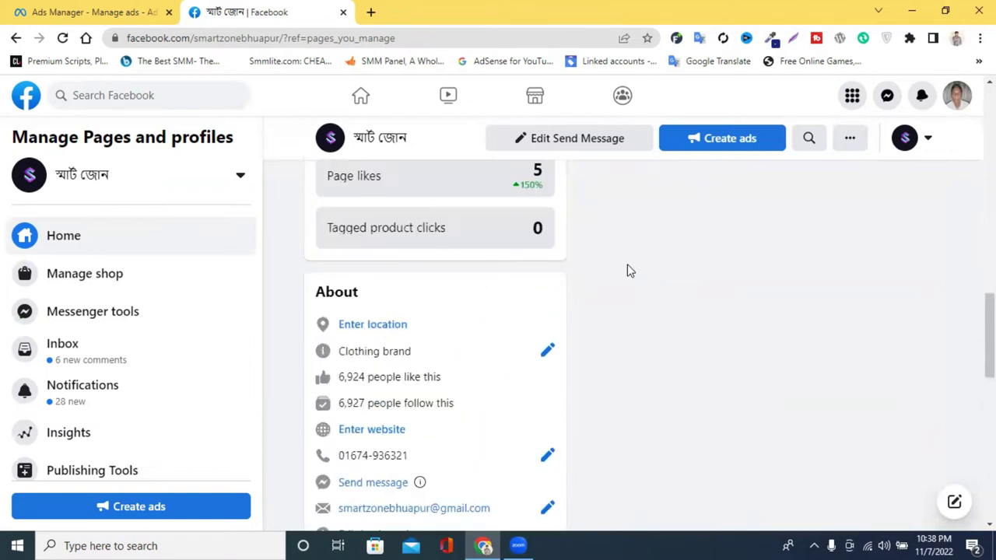
pyautogui.scroll(4, 653, 264)
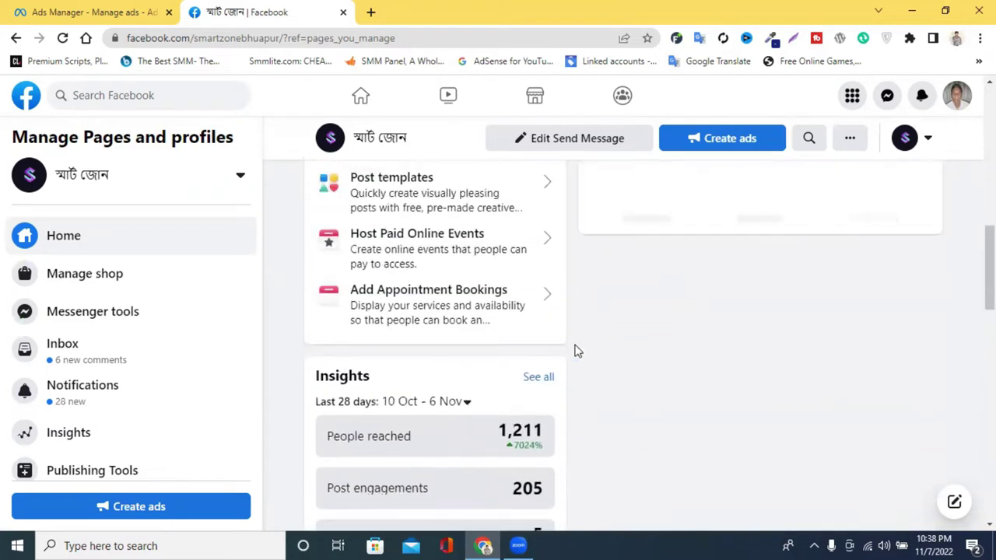
pyautogui.scroll(-3, 461, 244)
pyautogui.scroll(7, 789, 270)
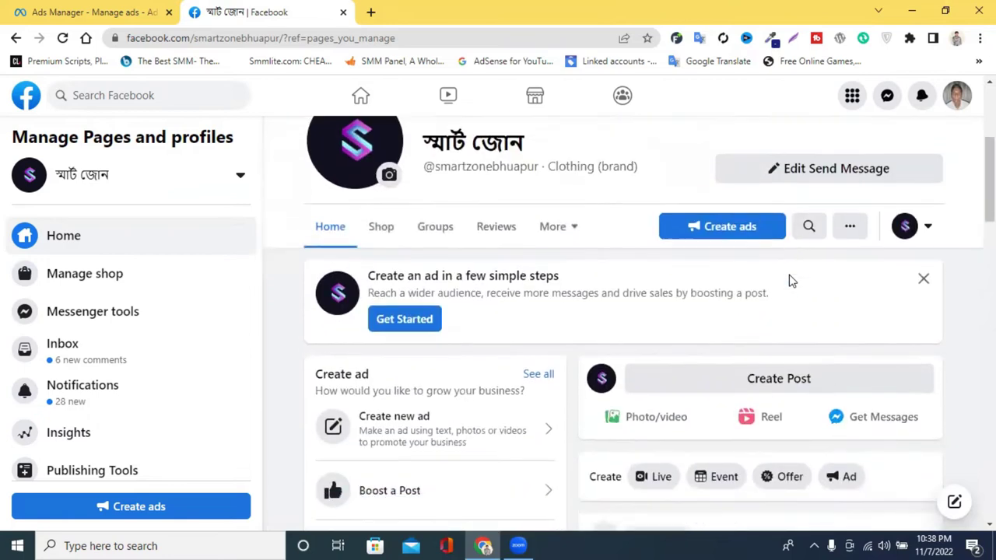
pyautogui.scroll(-2, 790, 282)
pyautogui.scroll(-6, 475, 309)
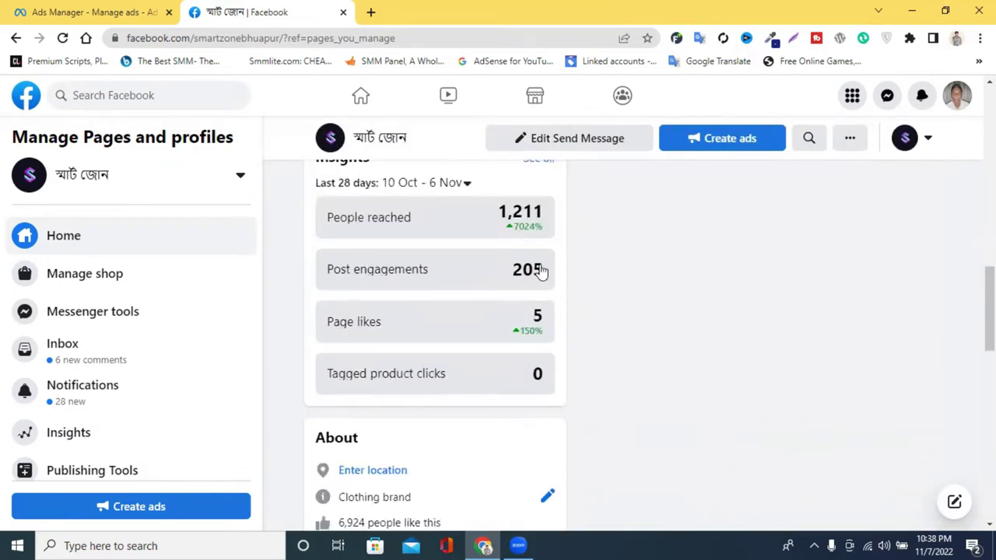
pyautogui.scroll(-1, 537, 269)
pyautogui.scroll(5, 776, 325)
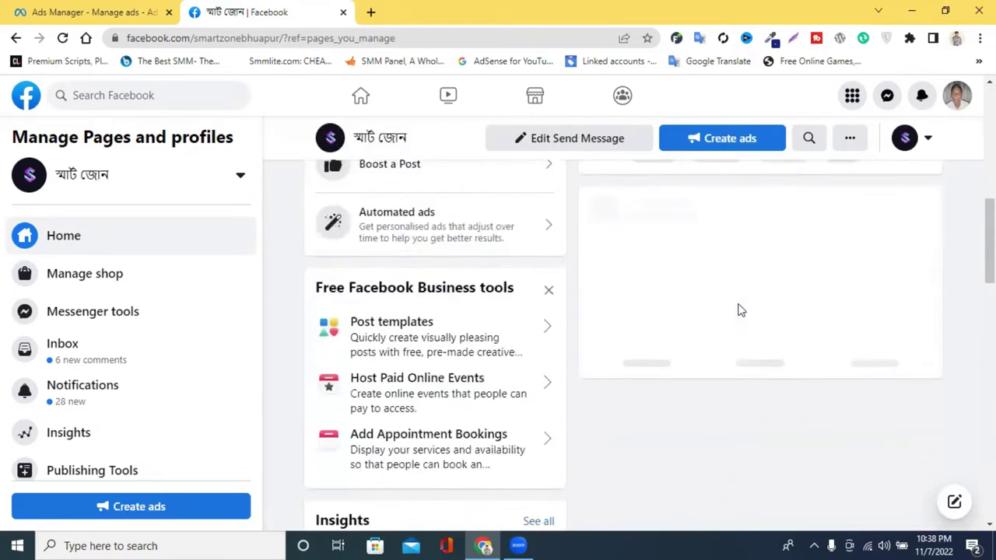
pyautogui.scroll(5, 741, 310)
pyautogui.scroll(-4, 741, 311)
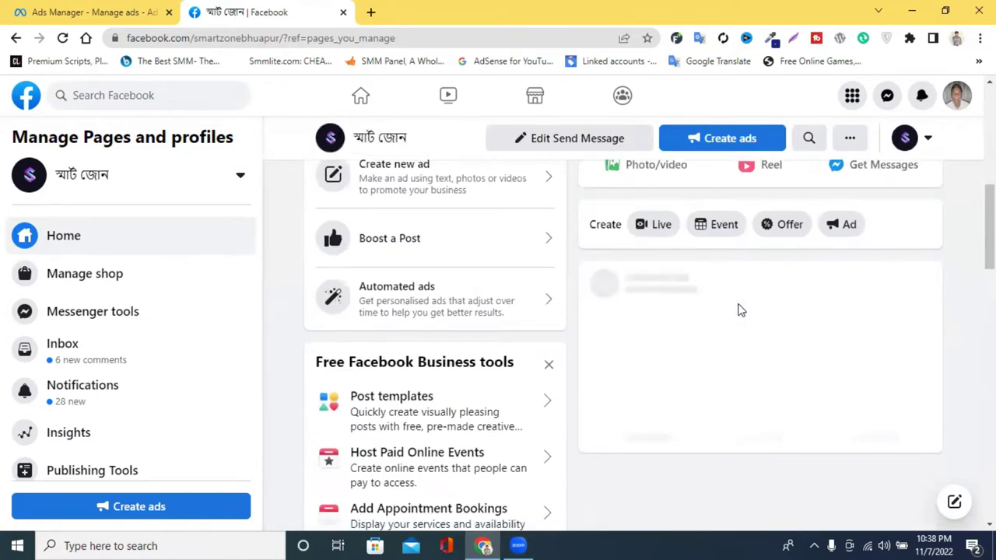
pyautogui.scroll(-10, 741, 311)
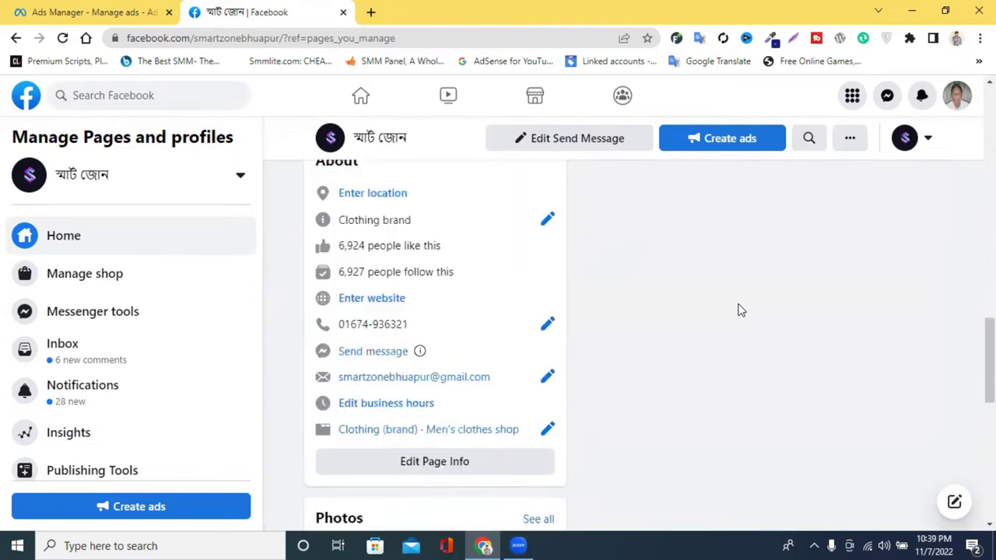
pyautogui.scroll(10, 741, 310)
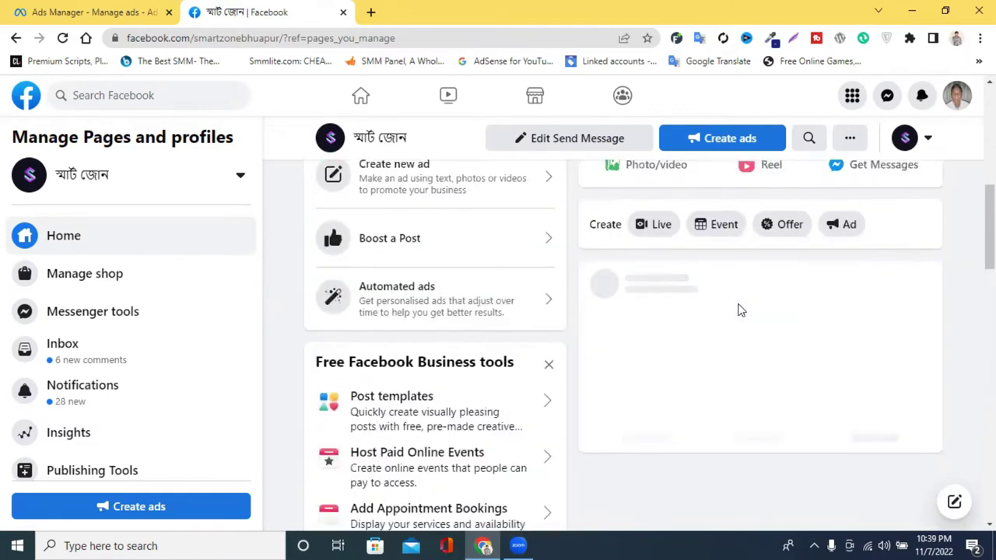
# - Examine the Page's newest sneaker post, including its description, product photos and engagement figures
pyautogui.scroll(-3, 894, 307)
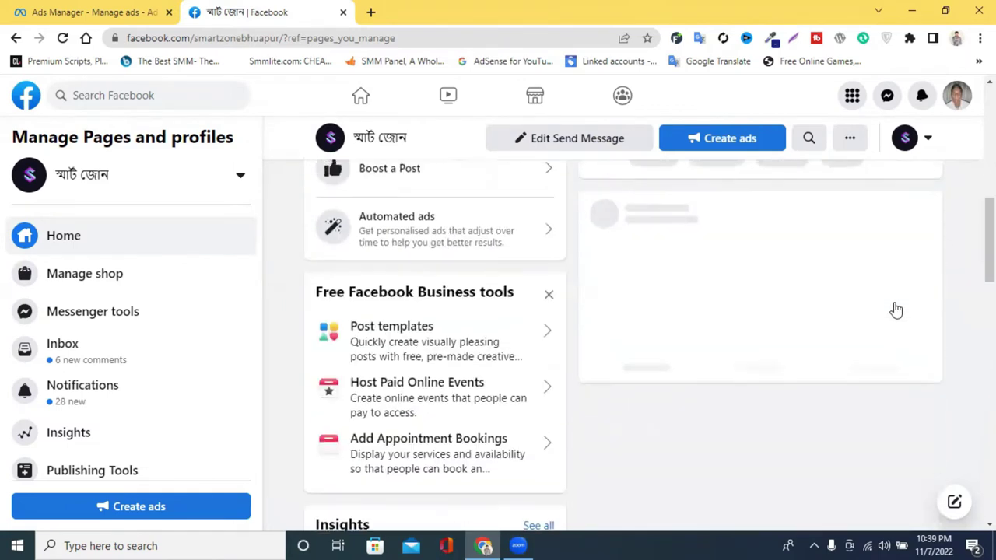
pyautogui.scroll(-2, 895, 307)
pyautogui.scroll(2, 895, 307)
pyautogui.scroll(-5, 895, 311)
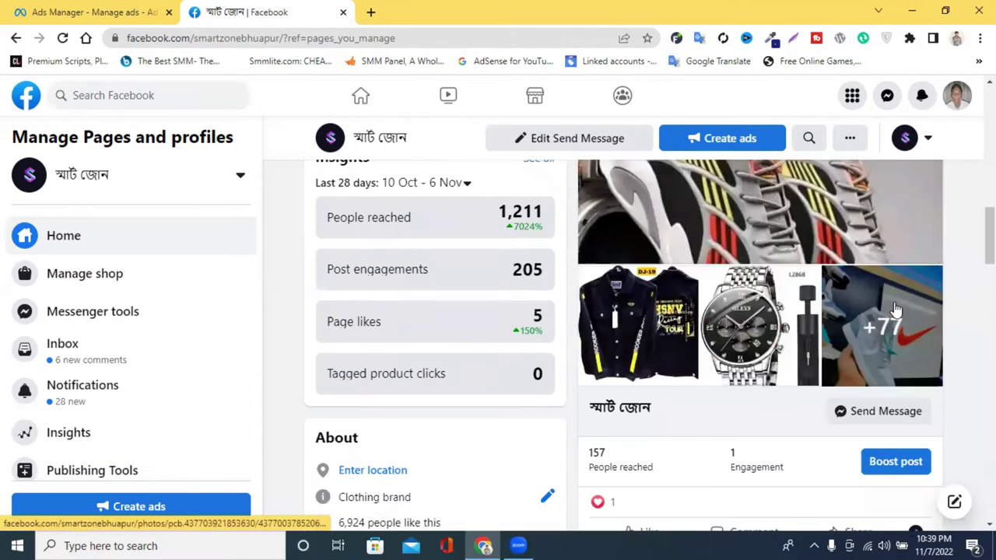
pyautogui.scroll(6, 783, 283)
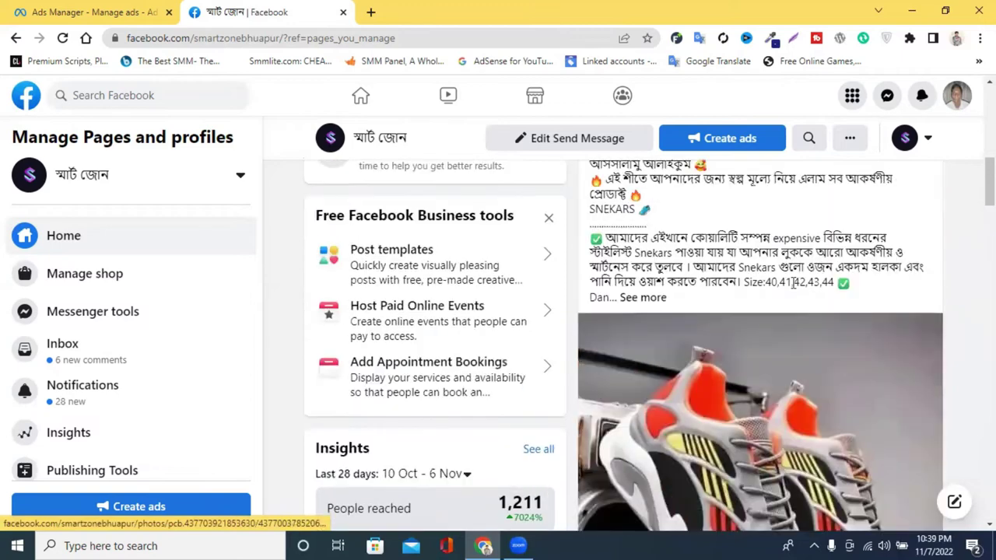
pyautogui.scroll(-1, 744, 288)
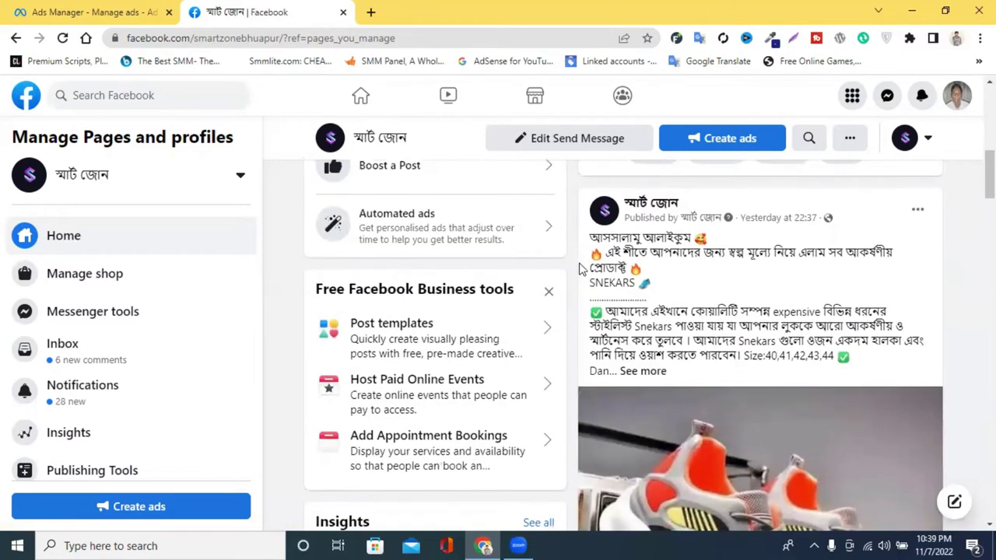
pyautogui.scroll(-4, 742, 278)
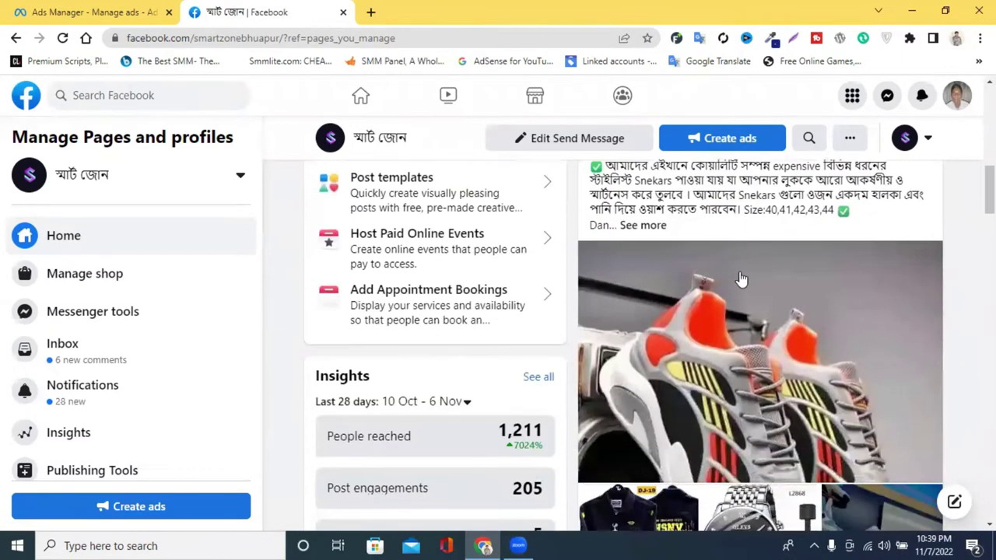
pyautogui.scroll(-2, 739, 343)
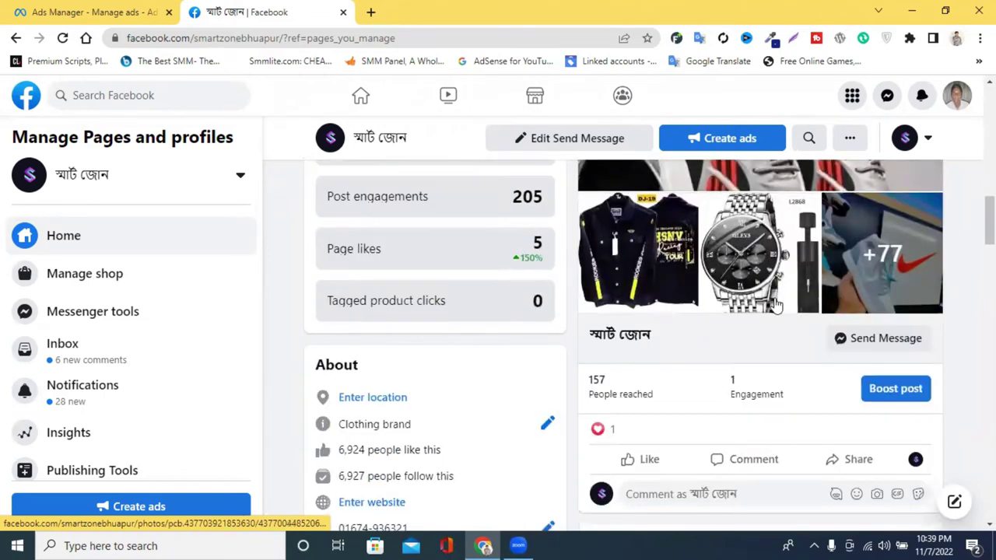
# - Examine the স্মার্ট জোন Page's contact details, further posts and the sneaker post's Send Message option
pyautogui.scroll(-3, 783, 276)
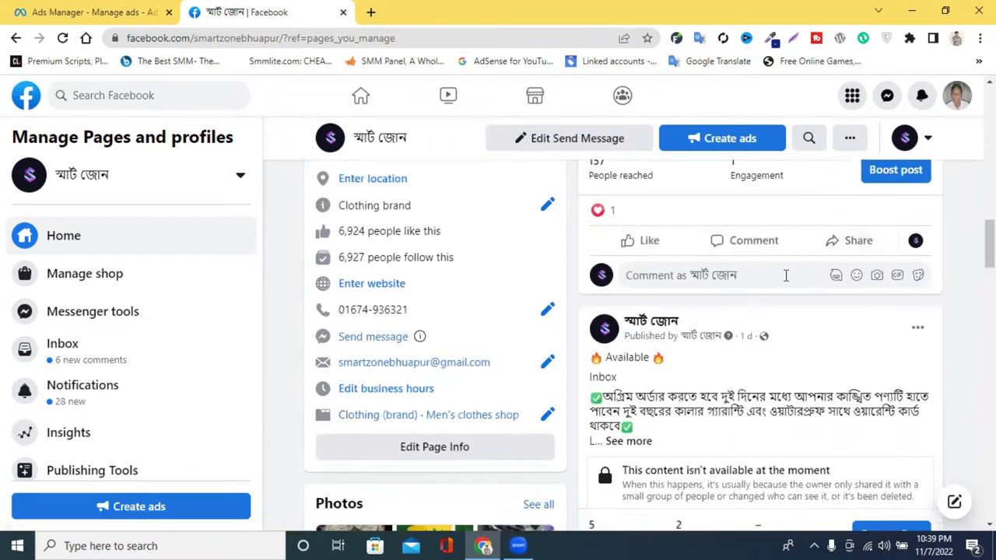
pyautogui.scroll(2, 826, 274)
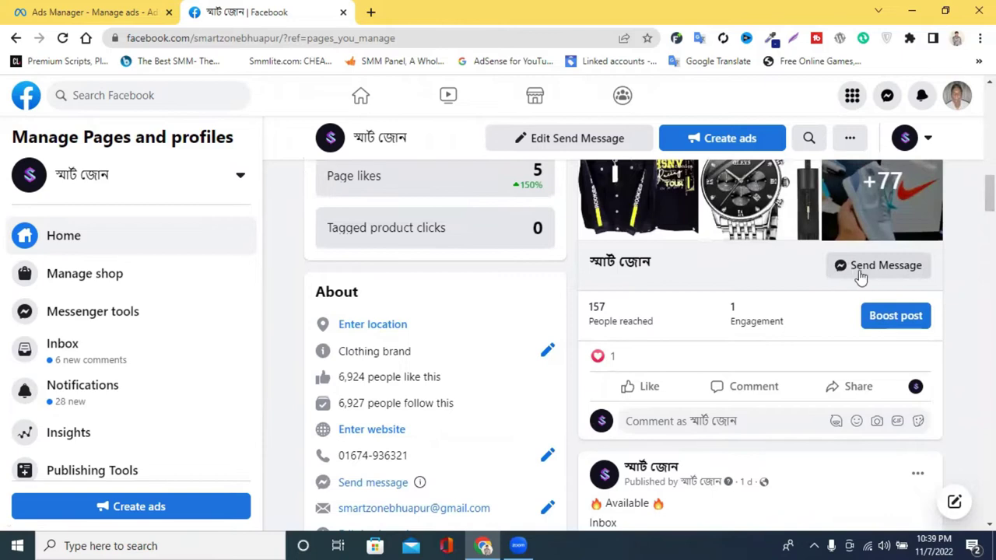
pyautogui.scroll(-1, 807, 295)
pyautogui.scroll(7, 763, 290)
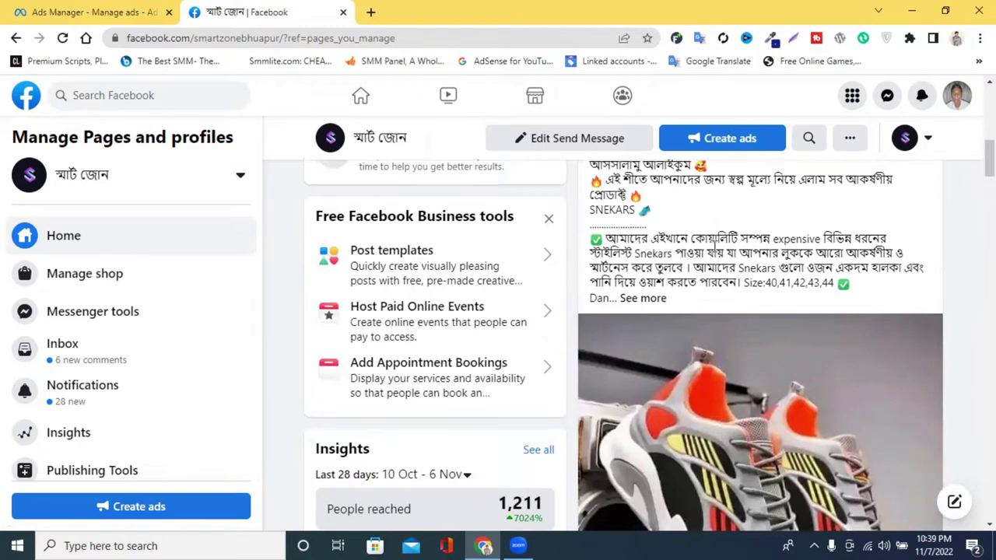
pyautogui.scroll(-4, 780, 260)
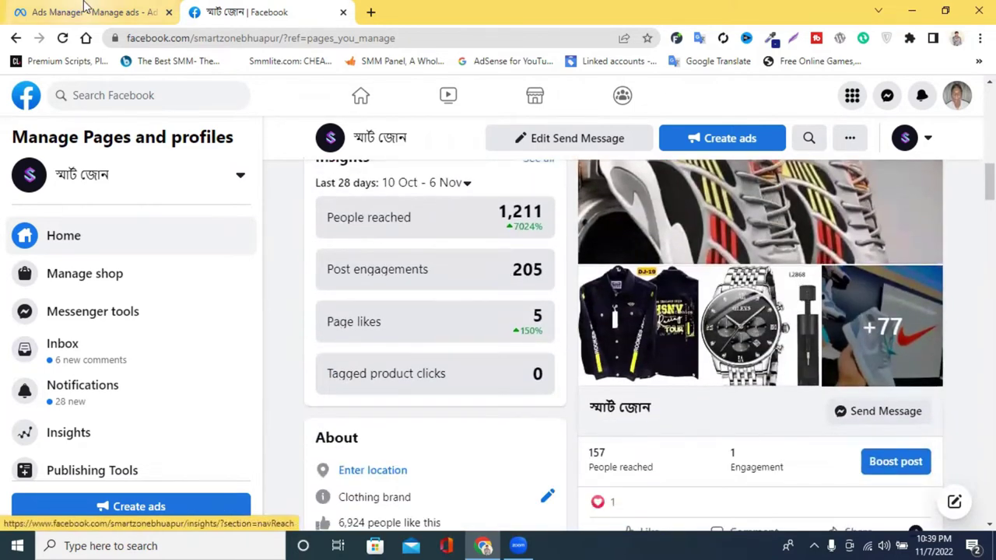
# - Return to the Ads Manager tab and review the ad type options of the ad set
pyautogui.click(85, 6)
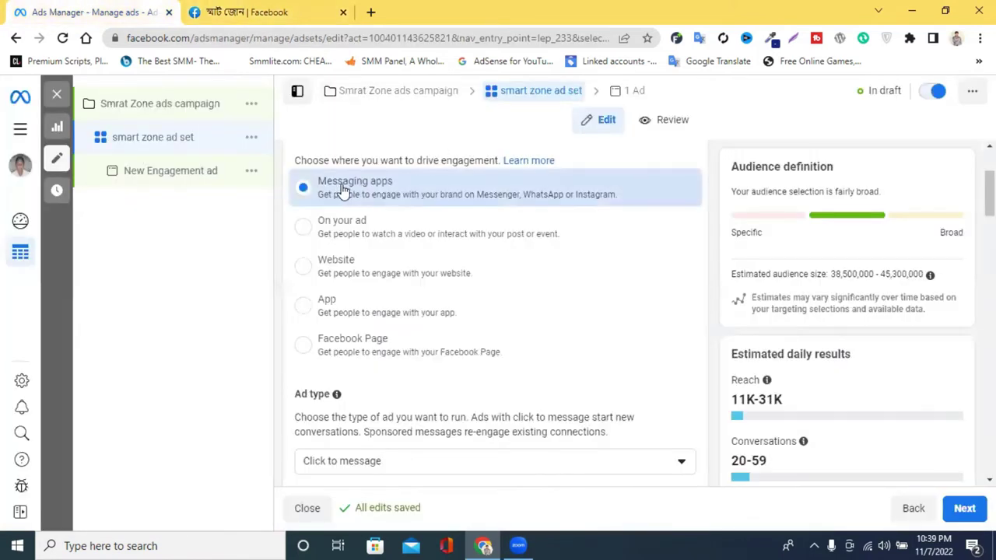
pyautogui.scroll(-3, 356, 191)
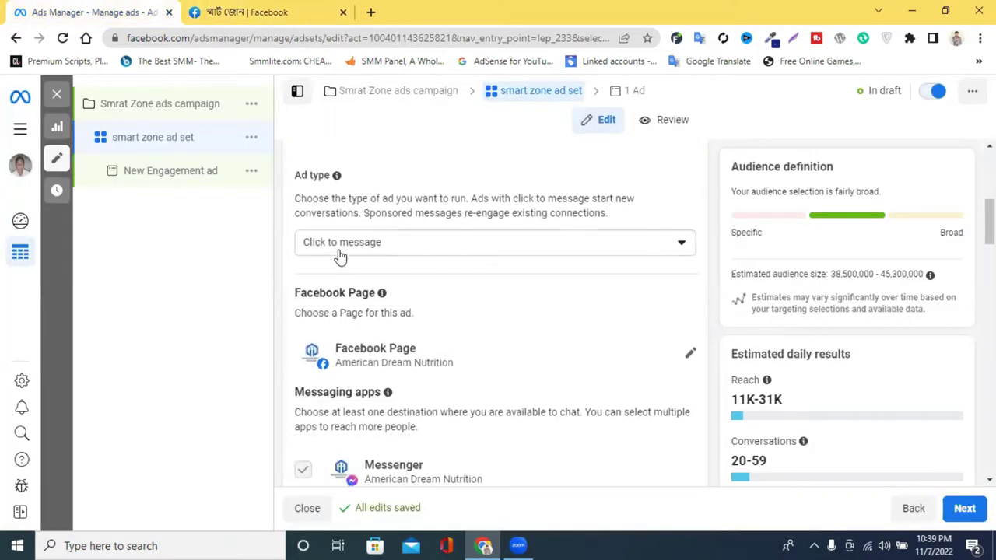
pyautogui.click(364, 247)
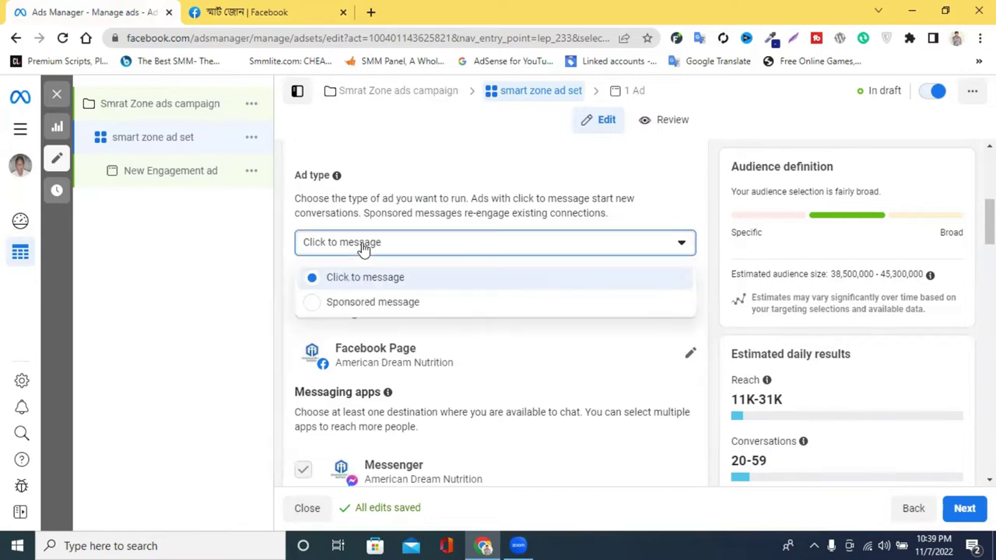
pyautogui.click(283, 225)
pyautogui.scroll(-1, 462, 231)
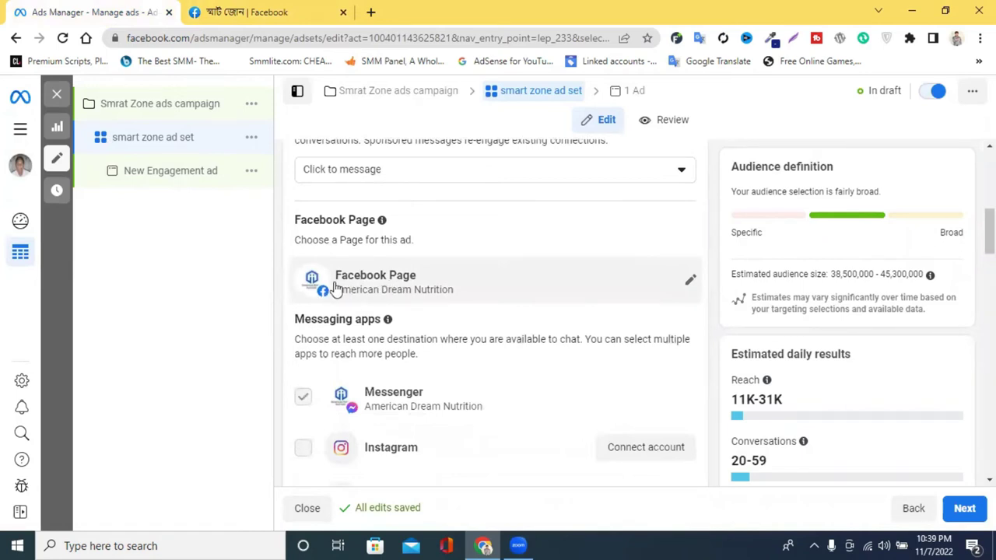
# - Change the ad set's Facebook Page to স্মার্ট জোন
pyautogui.click(691, 282)
pyautogui.scroll(-5, 543, 296)
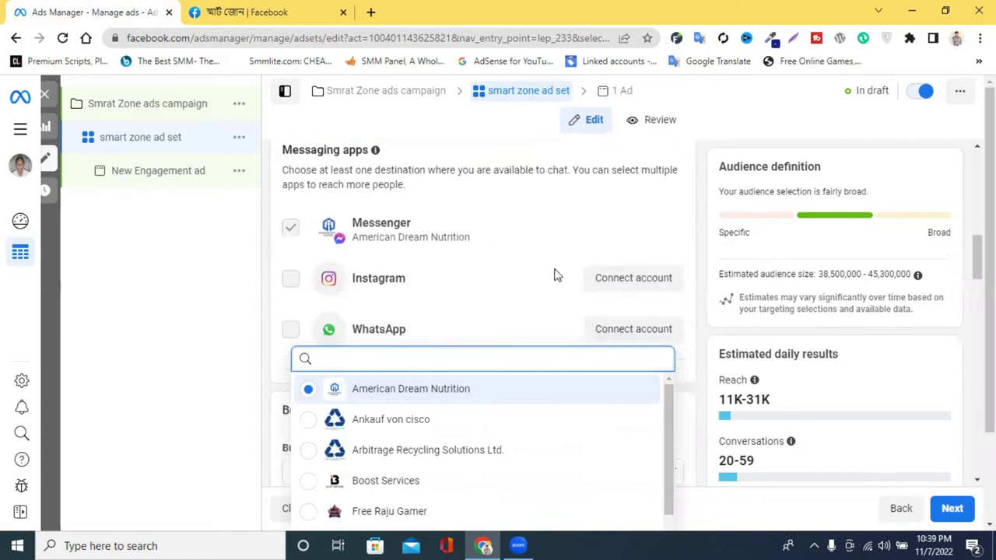
pyautogui.scroll(-2, 459, 413)
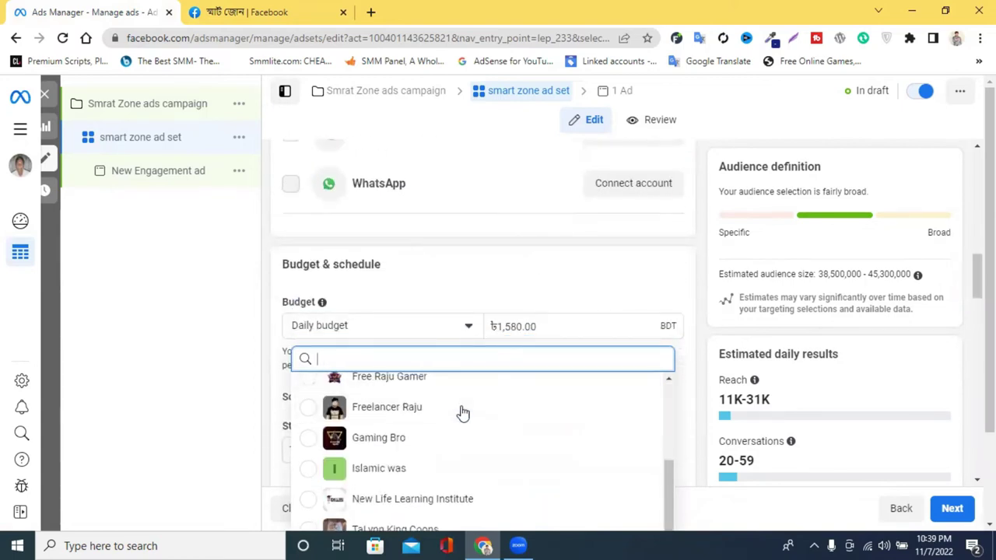
pyautogui.scroll(1, 464, 409)
pyautogui.scroll(-1, 463, 409)
pyautogui.scroll(-4, 898, 296)
pyautogui.press('Escape')
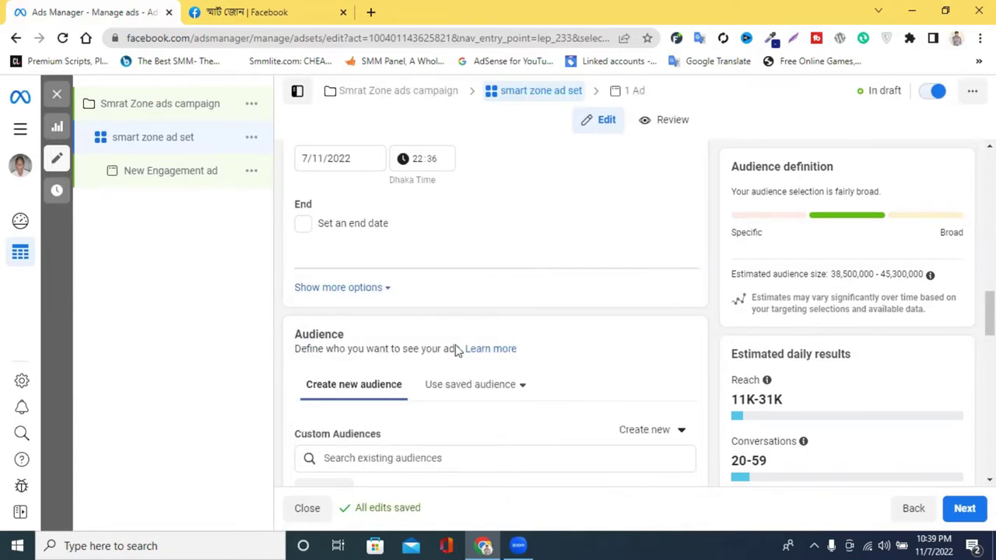
pyautogui.scroll(6, 451, 366)
pyautogui.scroll(2, 446, 364)
pyautogui.scroll(-2, 420, 273)
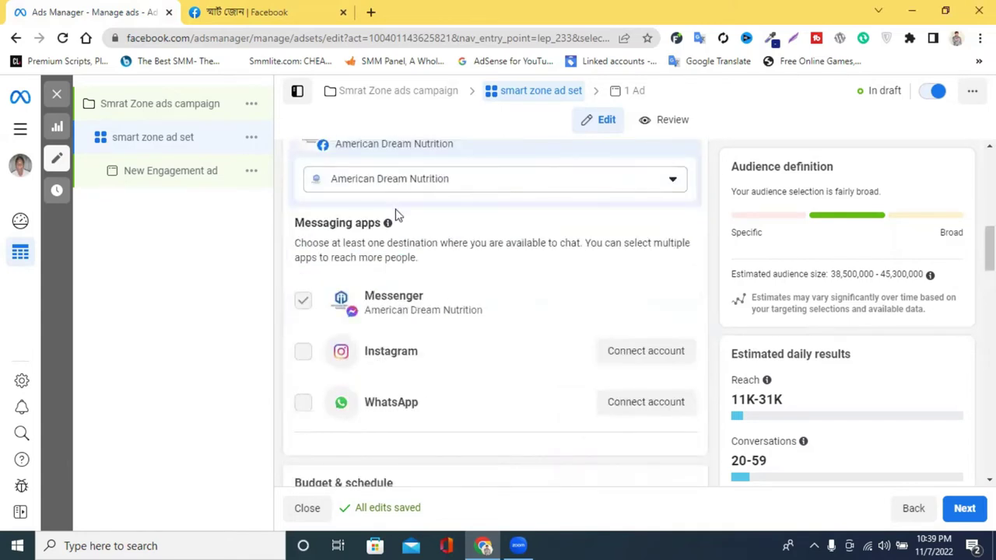
pyautogui.click(418, 187)
pyautogui.scroll(-2, 411, 327)
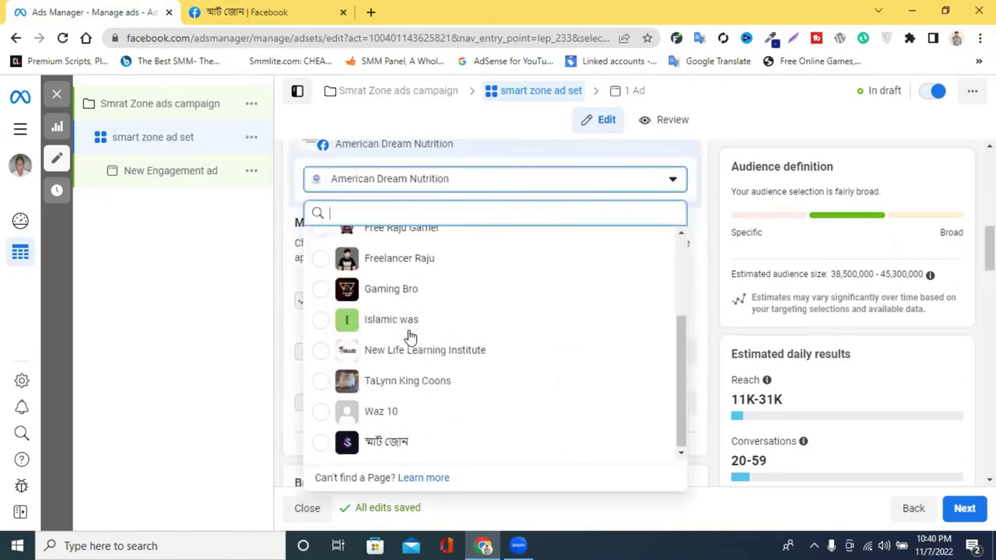
pyautogui.click(366, 440)
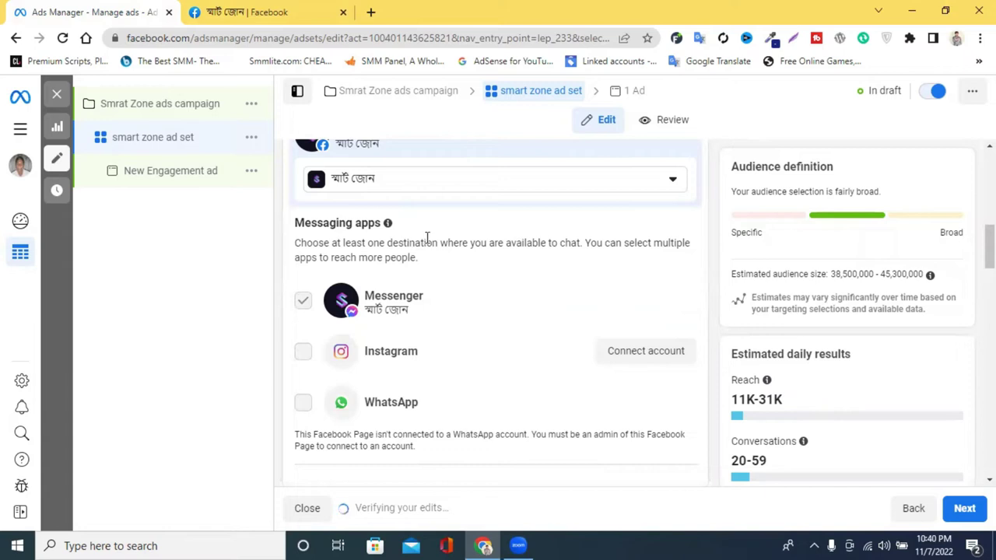
pyautogui.scroll(1, 469, 249)
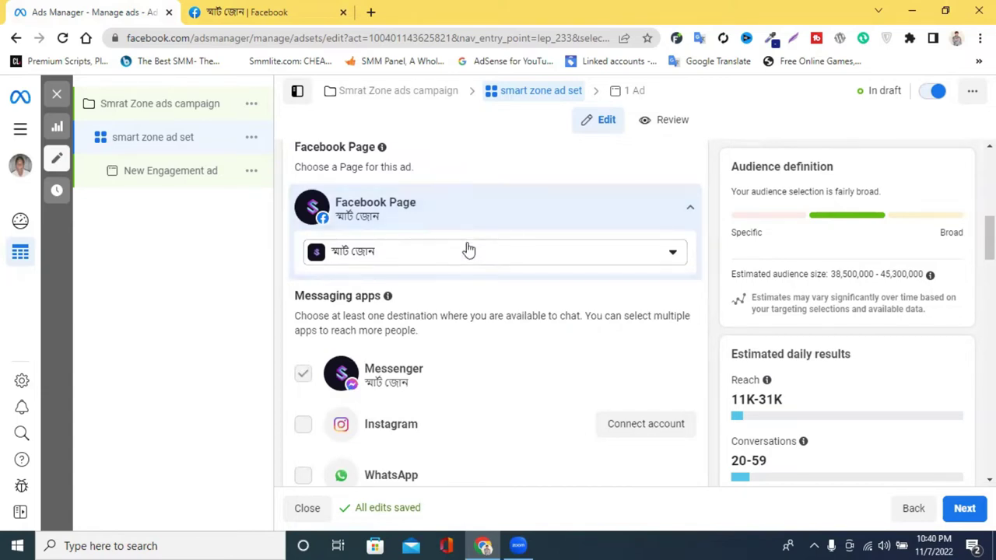
# - Set the ad set's daily budget to ৳500.00 BDT
pyautogui.scroll(-2, 504, 271)
pyautogui.scroll(-3, 525, 281)
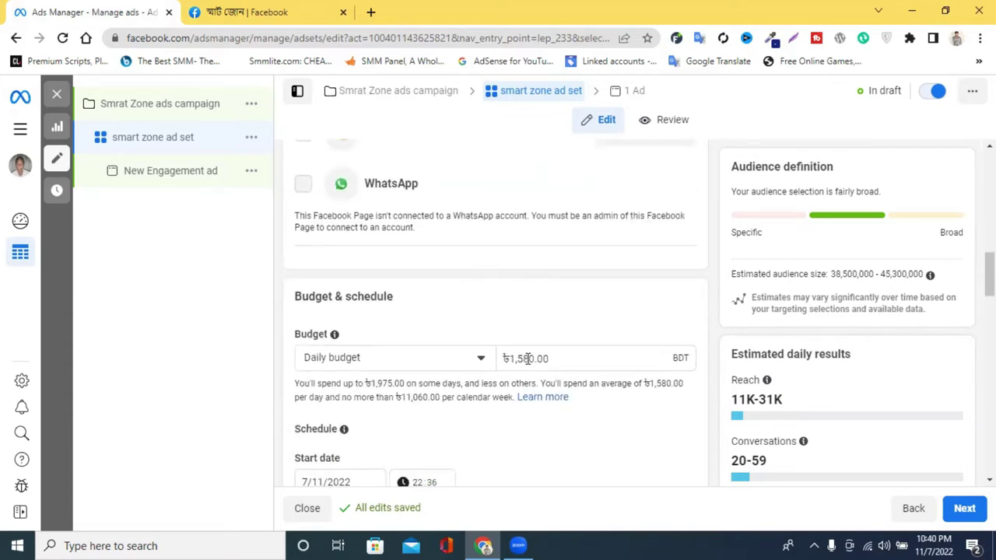
pyautogui.moveTo(531, 359); pyautogui.dragTo(510, 358)
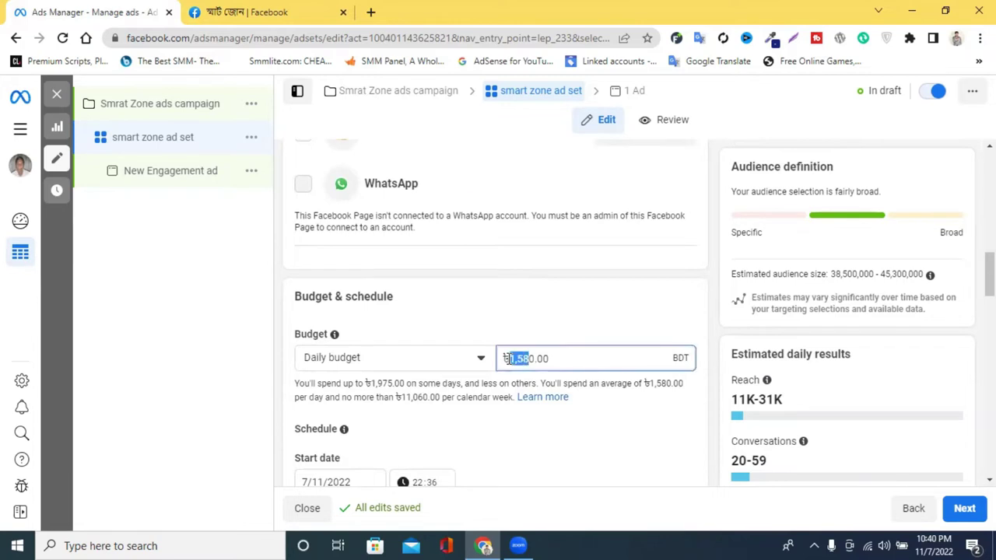
pyautogui.write('4')
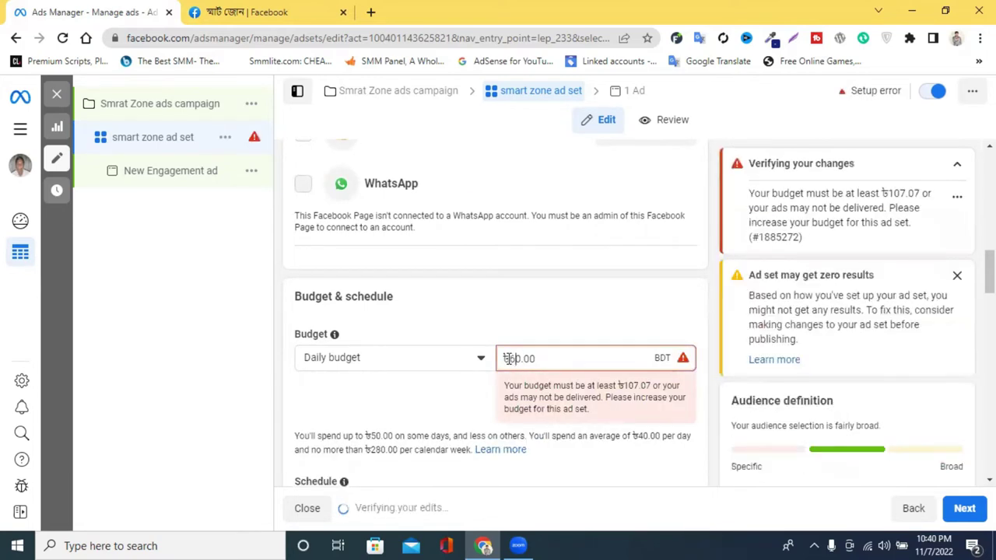
pyautogui.press('BackSpace')
pyautogui.write('500')
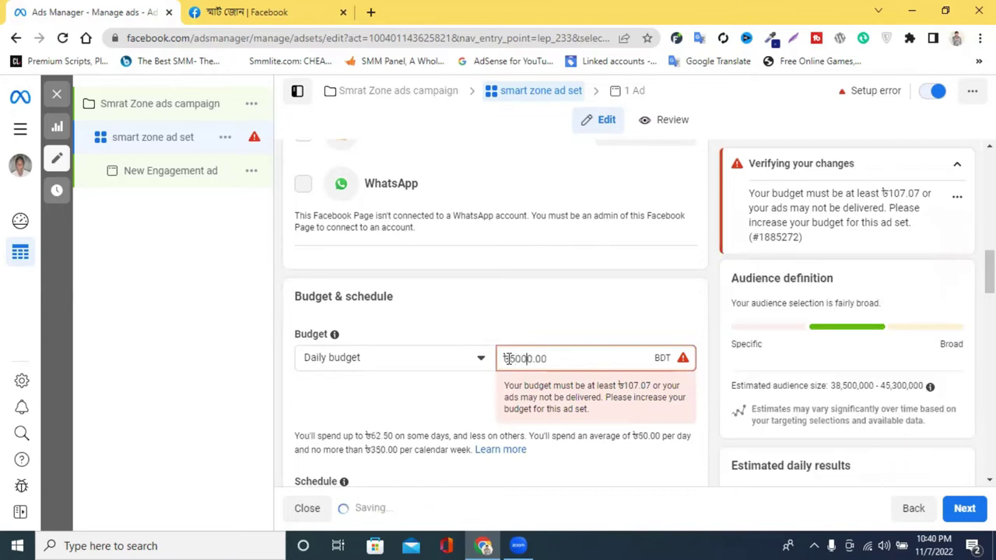
pyautogui.click(614, 442)
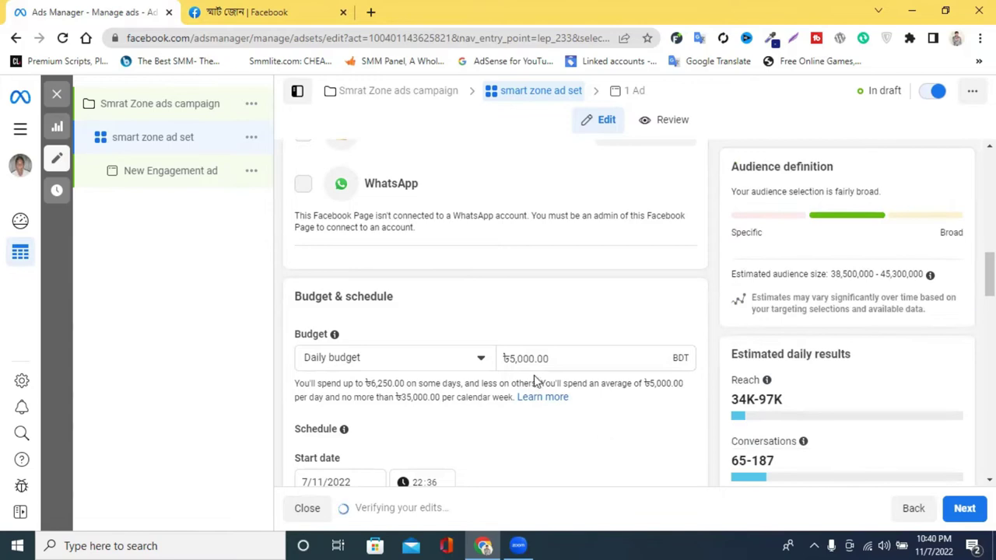
pyautogui.click(524, 358)
pyautogui.press('BackSpace')
pyautogui.click(626, 432)
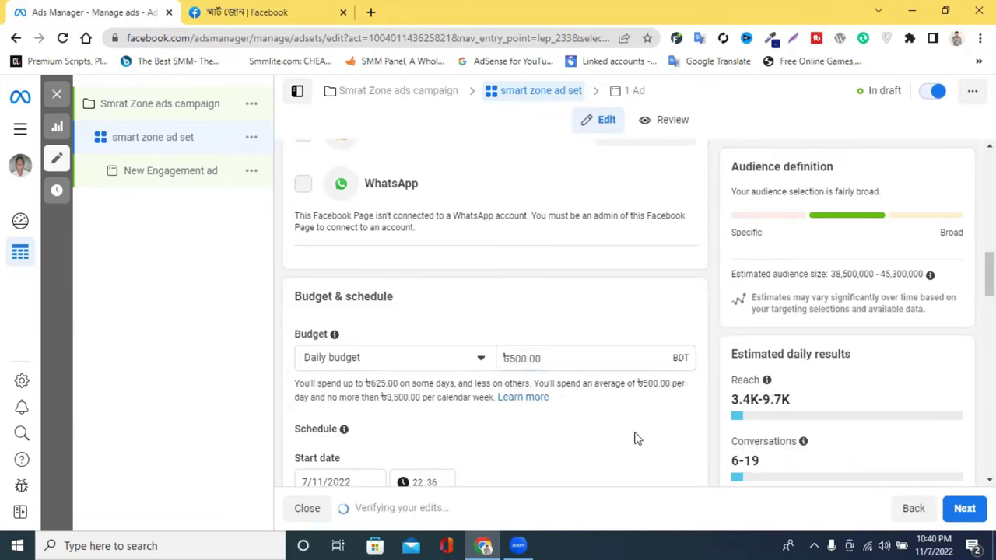
# - Review the start date and its calendar in the ad set's schedule without changing it
pyautogui.scroll(-2, 473, 334)
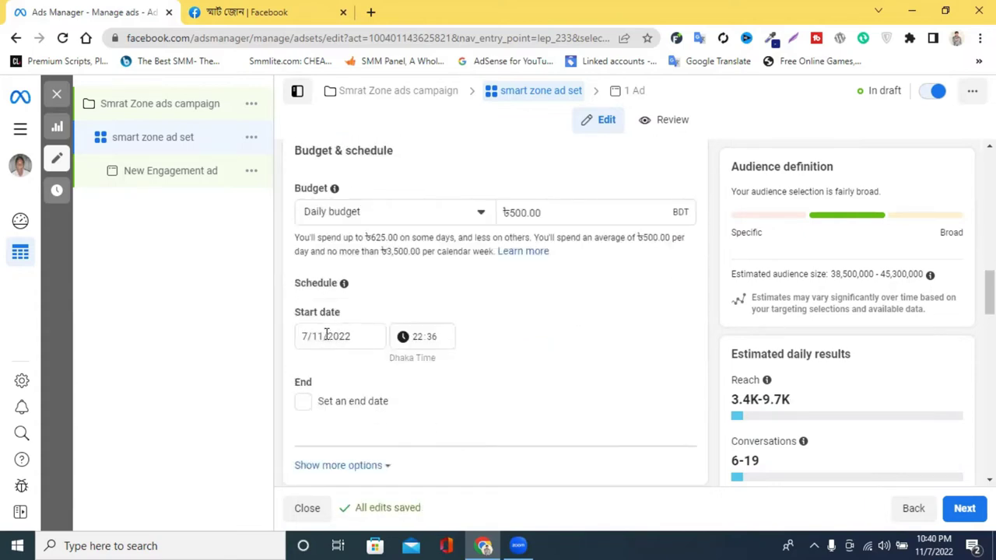
pyautogui.click(326, 335)
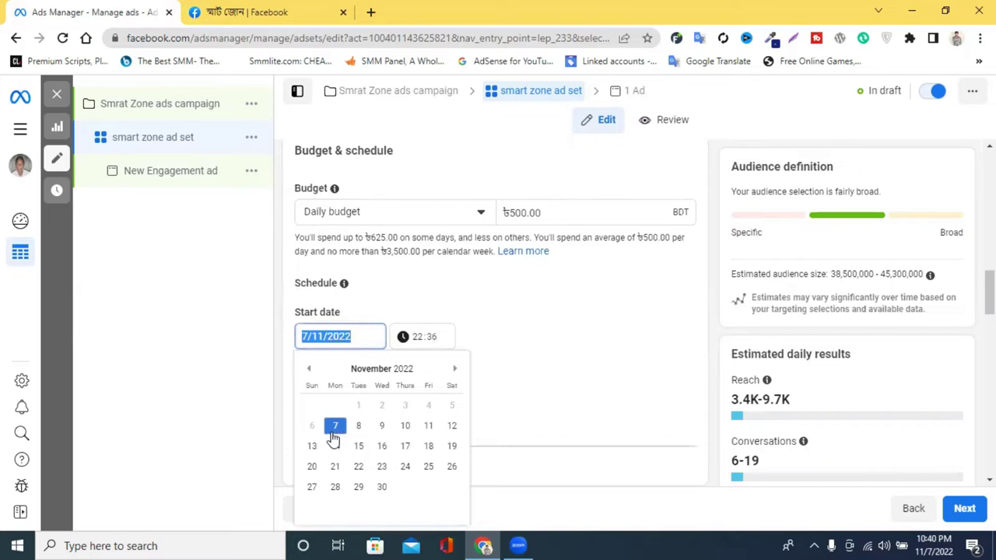
pyautogui.click(540, 305)
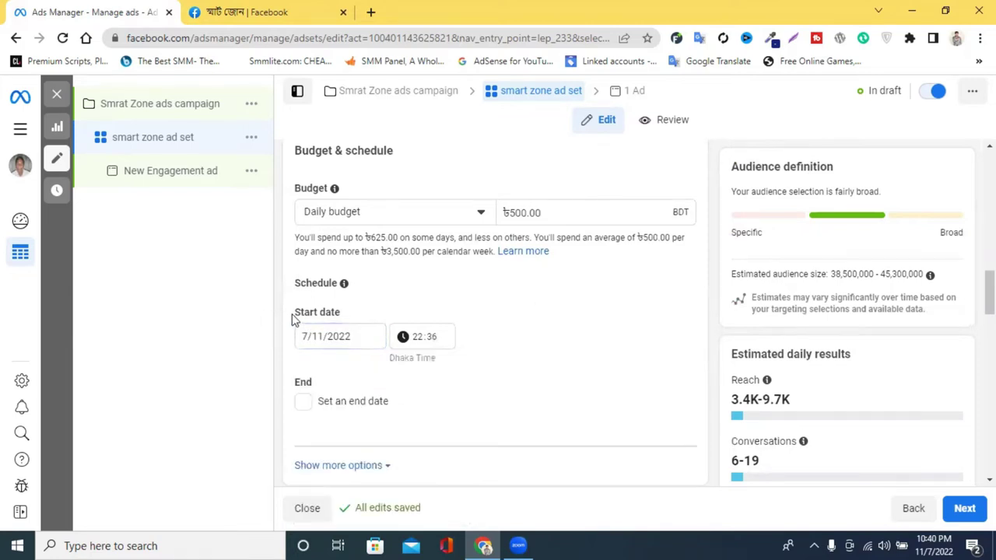
pyautogui.moveTo(297, 318); pyautogui.dragTo(340, 316)
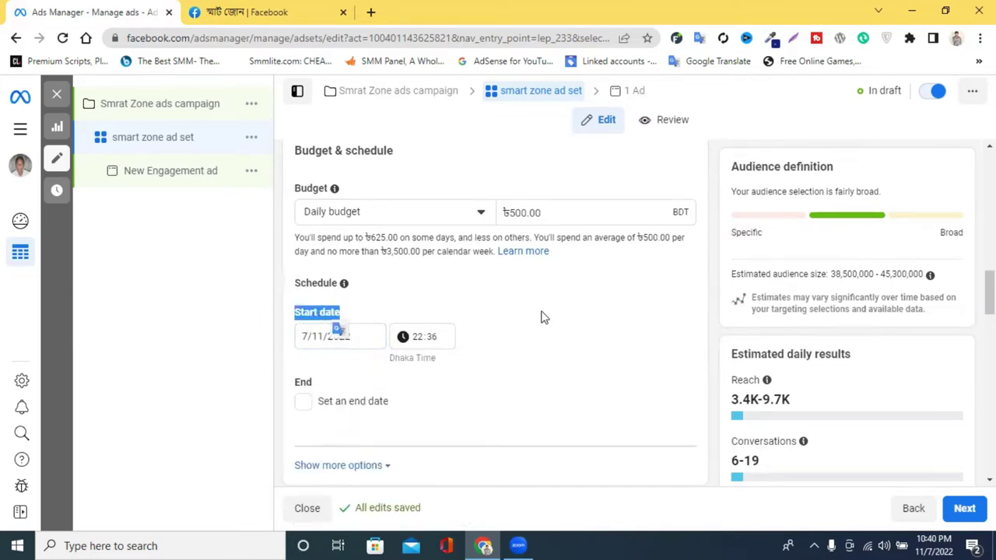
# - Enable an end date for the ad set's schedule and review the messaging apps and budget settings
pyautogui.scroll(-2, 543, 317)
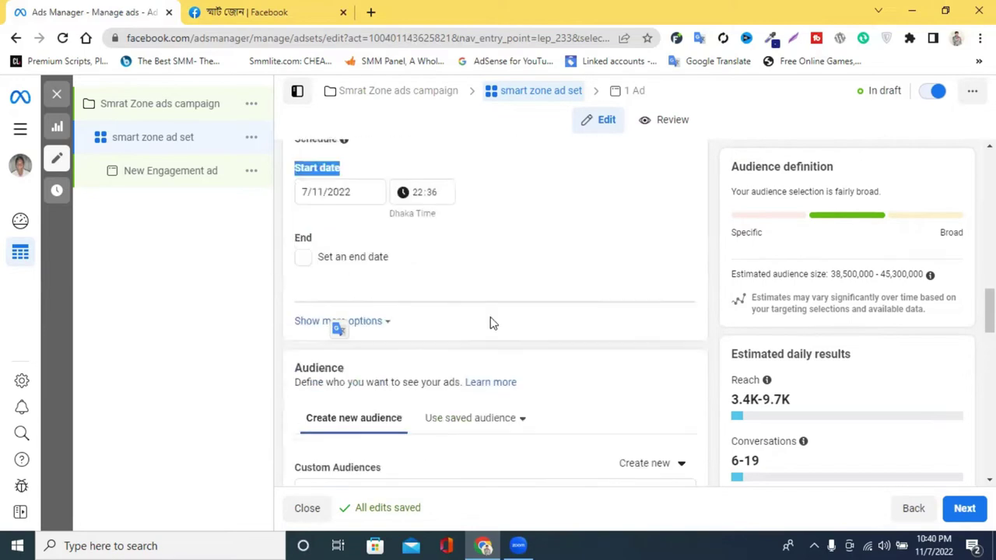
pyautogui.click(305, 258)
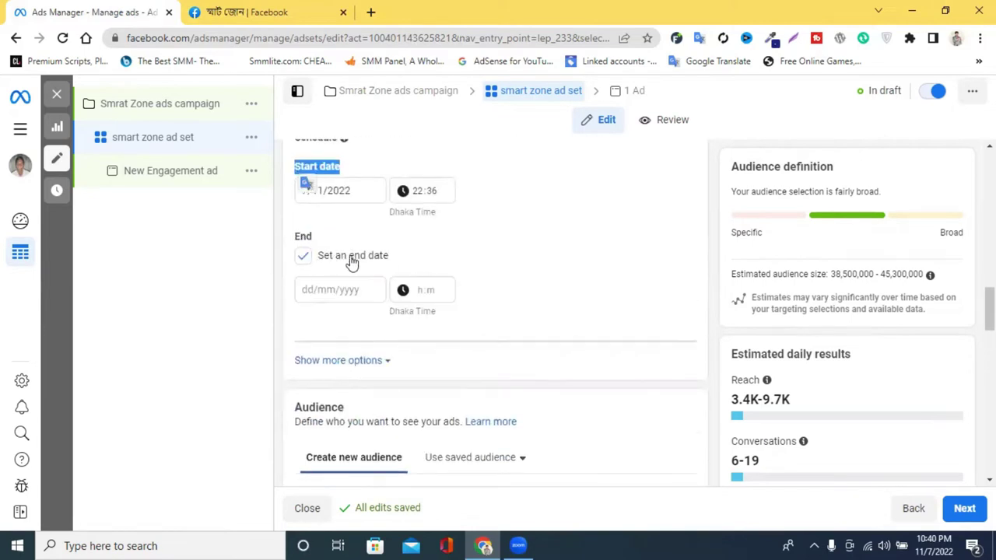
pyautogui.click(337, 294)
pyautogui.scroll(2, 510, 295)
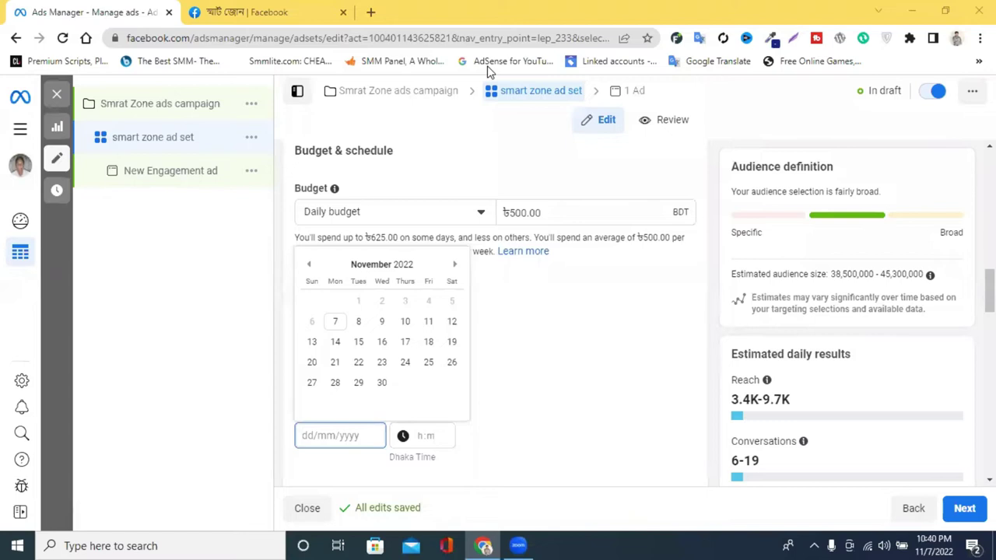
pyautogui.scroll(2, 527, 262)
pyautogui.scroll(2, 530, 267)
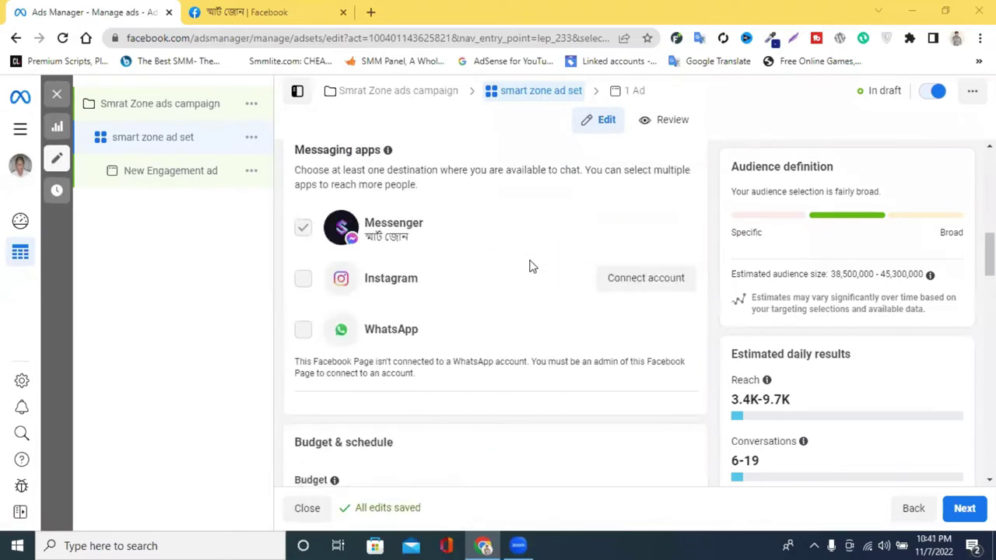
pyautogui.scroll(-3, 529, 267)
pyautogui.scroll(1, 529, 267)
pyautogui.scroll(-2, 529, 267)
pyautogui.scroll(-2, 529, 267)
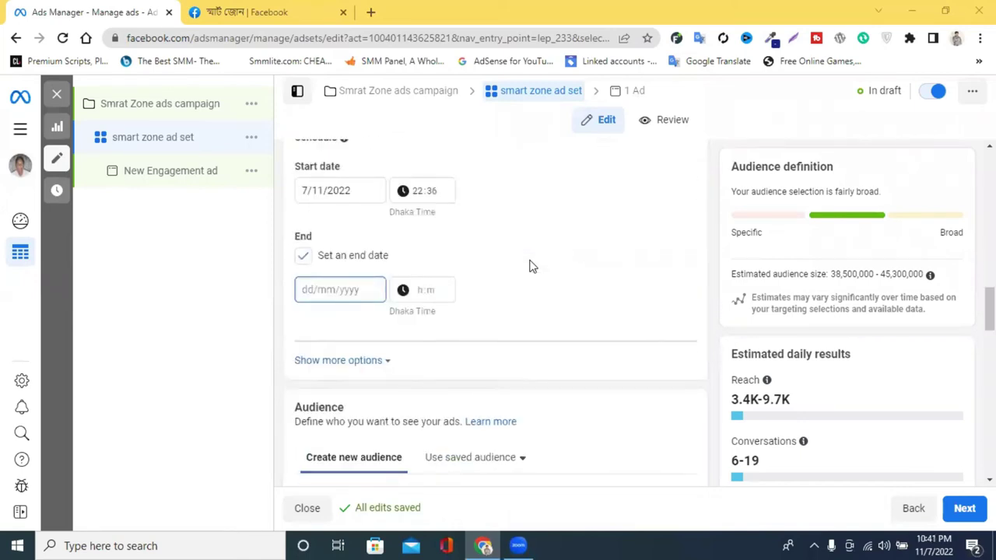
# - Set the ad set's end date to 11/11/2022 at 22:36 and dismiss the start date alert
pyautogui.click(321, 189)
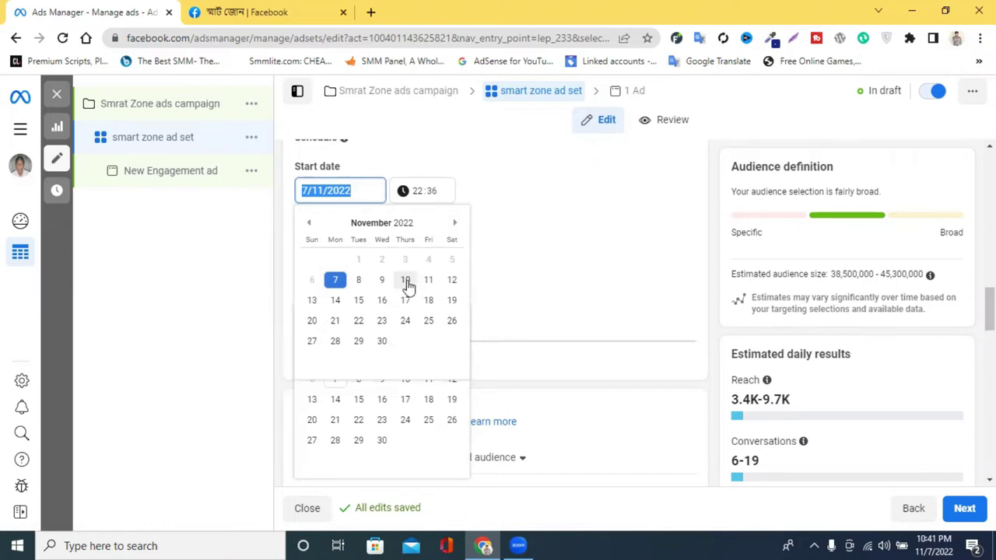
pyautogui.click(509, 263)
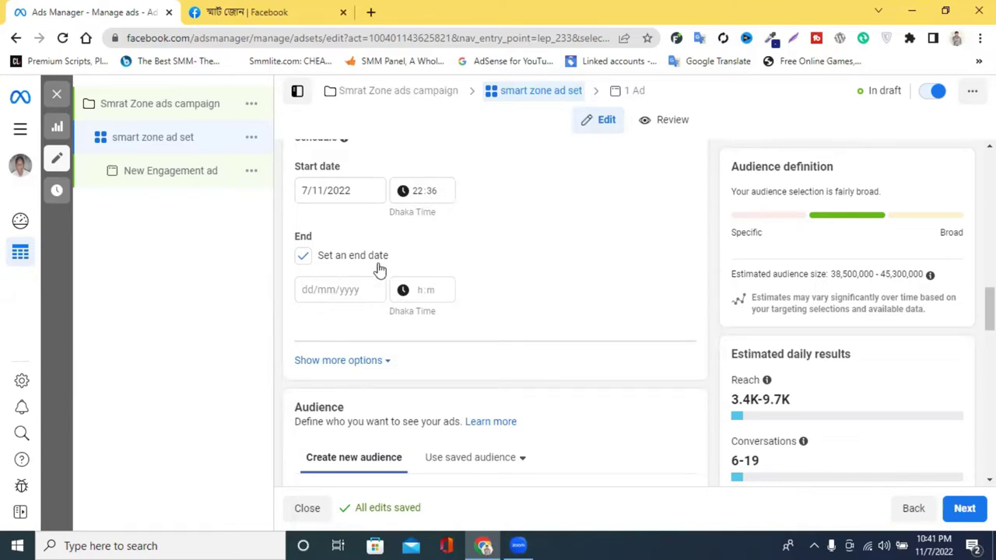
pyautogui.click(319, 290)
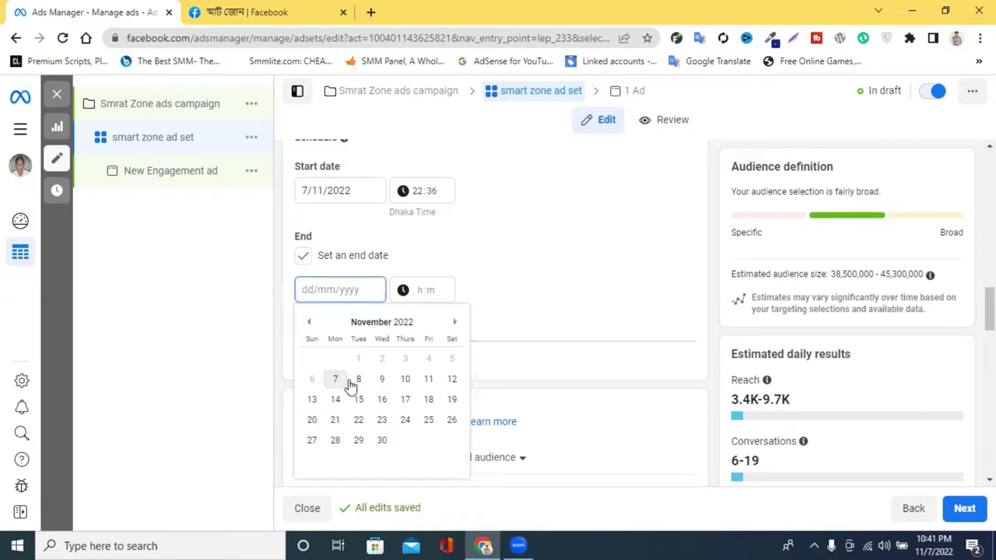
pyautogui.click(428, 381)
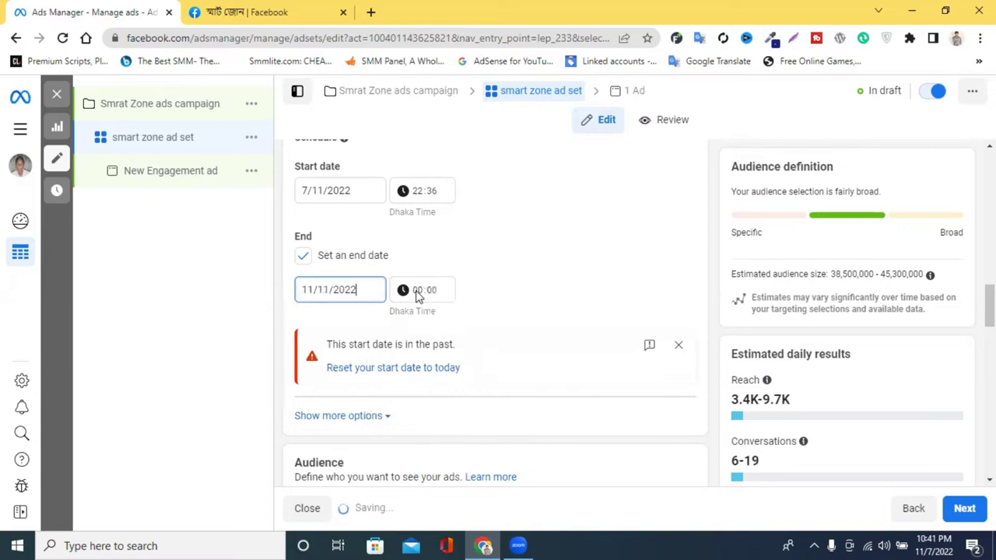
pyautogui.click(418, 294)
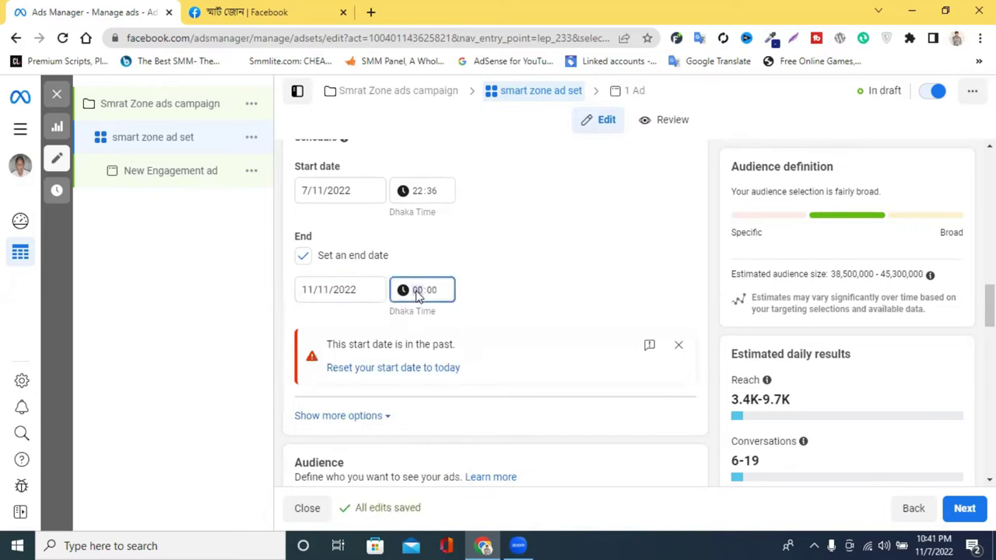
pyautogui.click(432, 296)
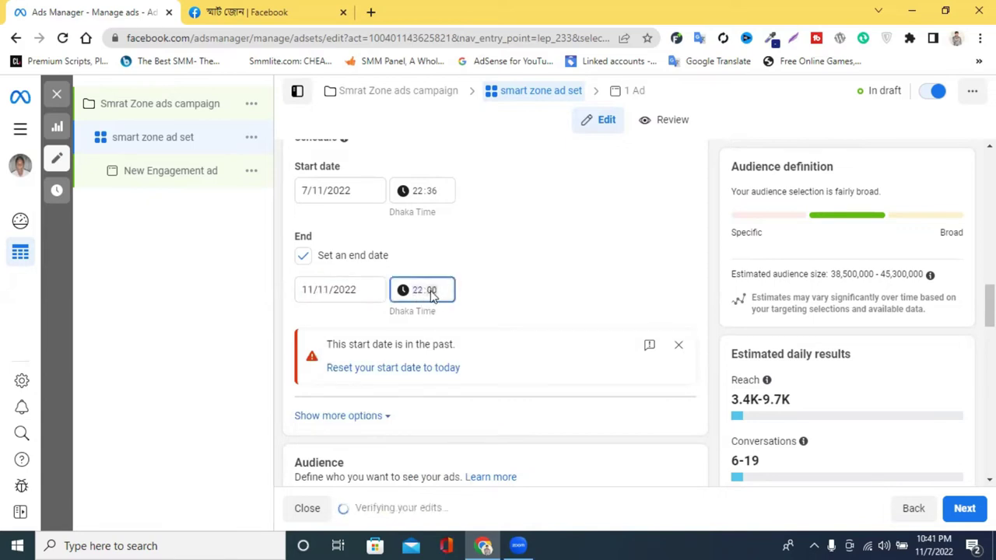
pyautogui.write('36')
pyautogui.click(545, 294)
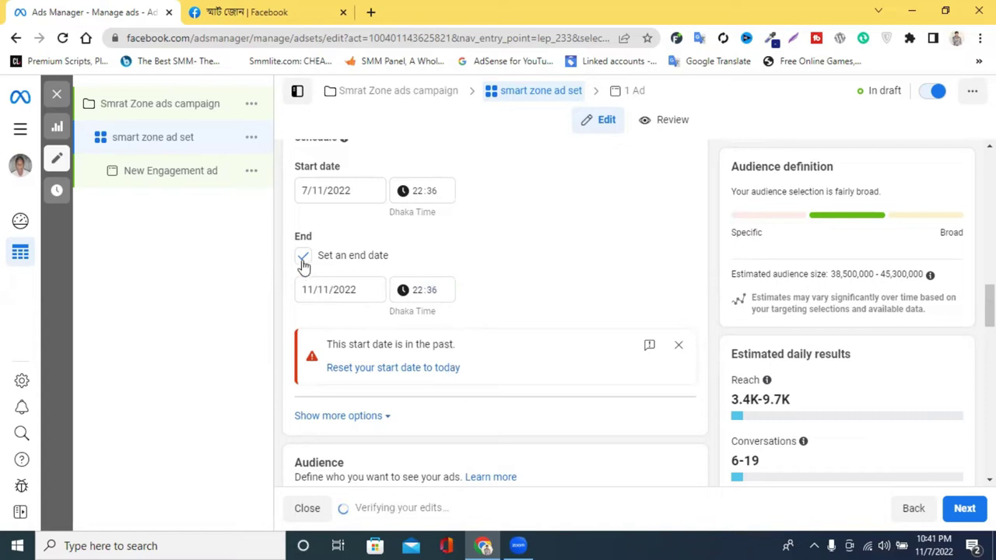
pyautogui.click(678, 345)
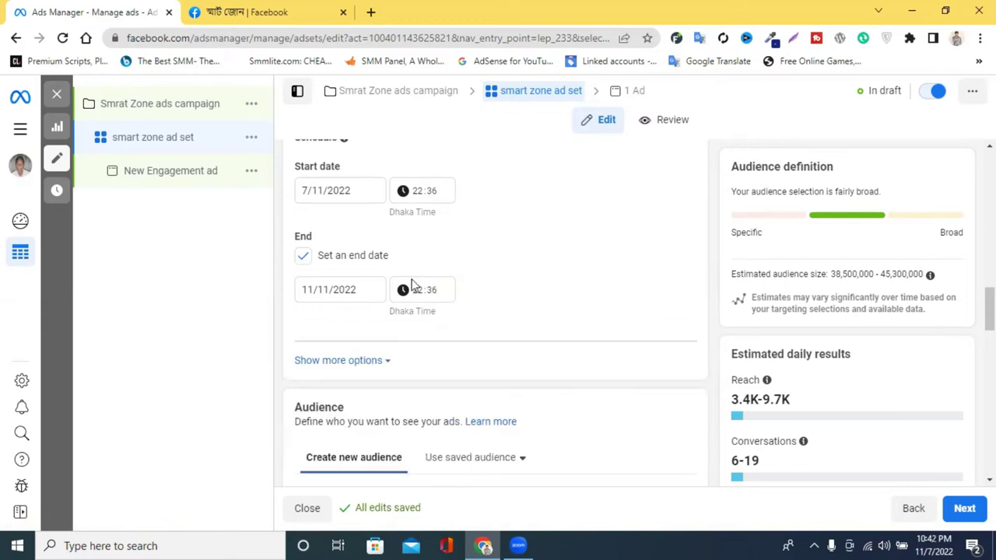
# - Remove the ad set's end date and try switching its budget type to Lifetime budget
pyautogui.click(302, 257)
pyautogui.scroll(1, 557, 253)
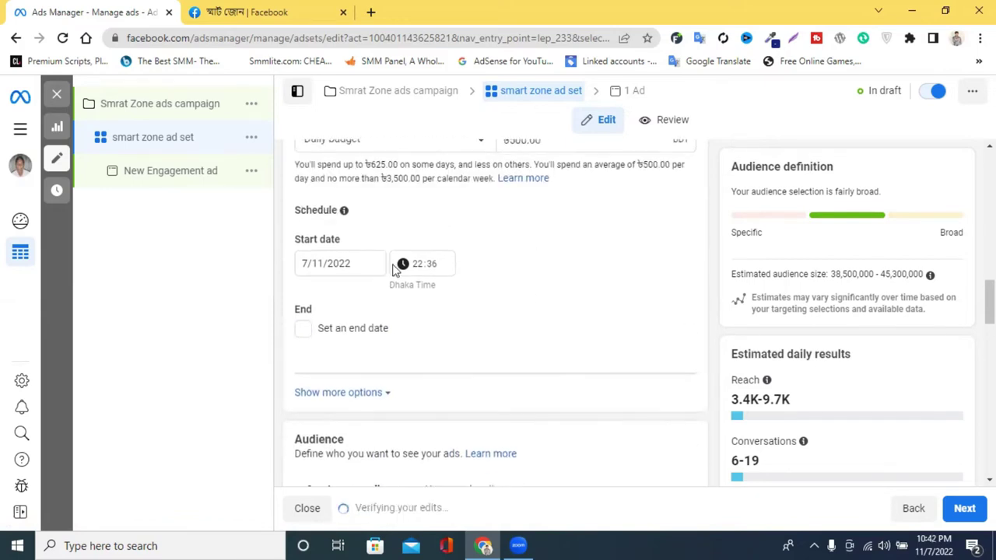
pyautogui.scroll(1, 395, 268)
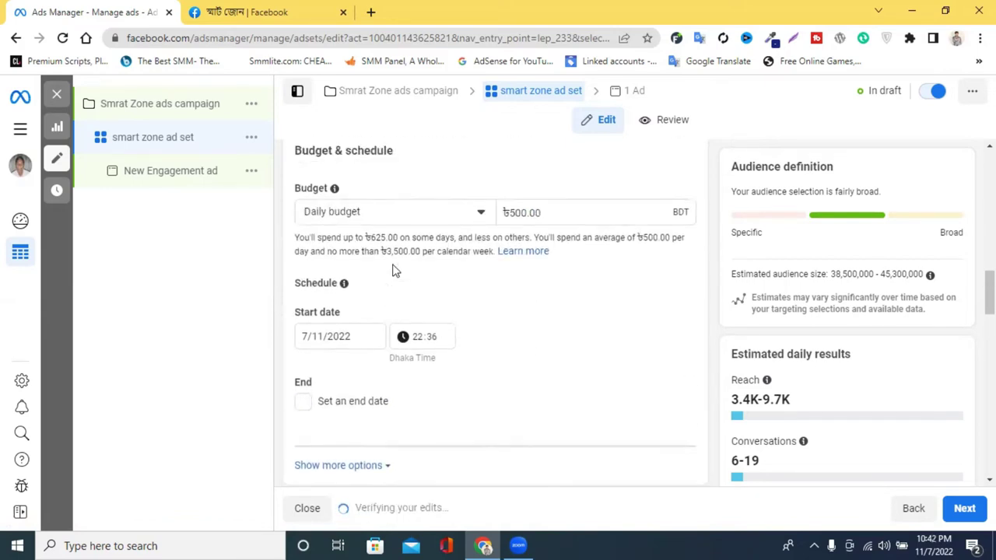
pyautogui.click(329, 222)
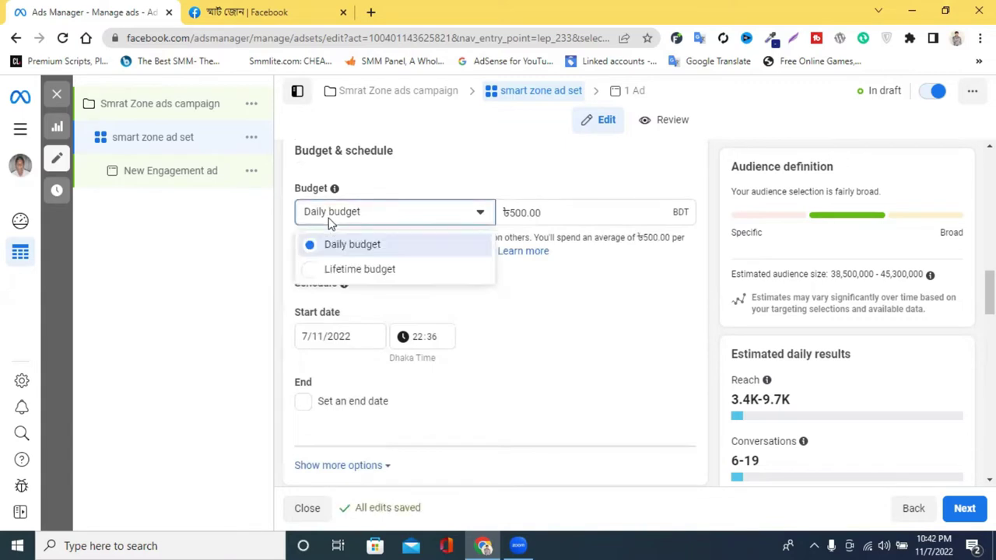
pyautogui.click(326, 272)
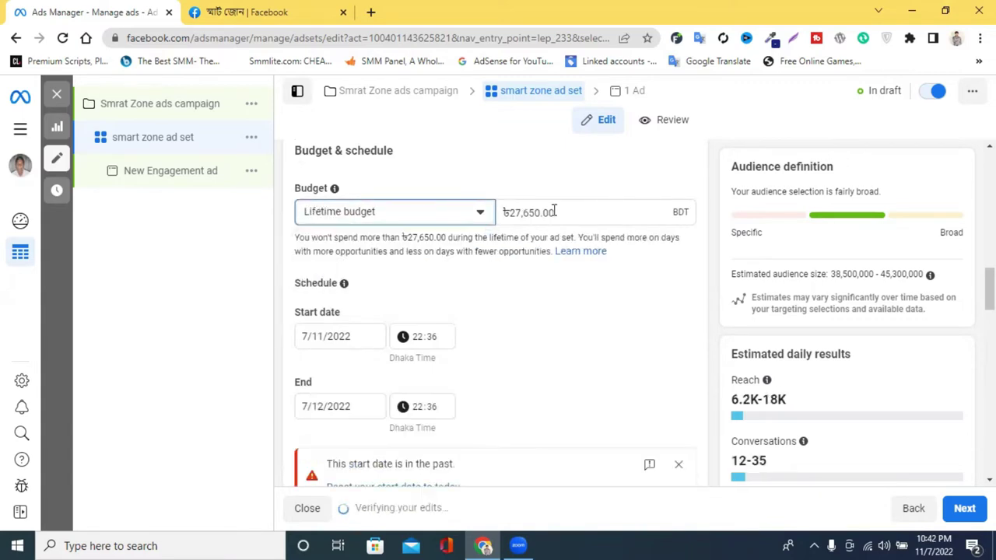
pyautogui.moveTo(515, 212); pyautogui.dragTo(529, 218)
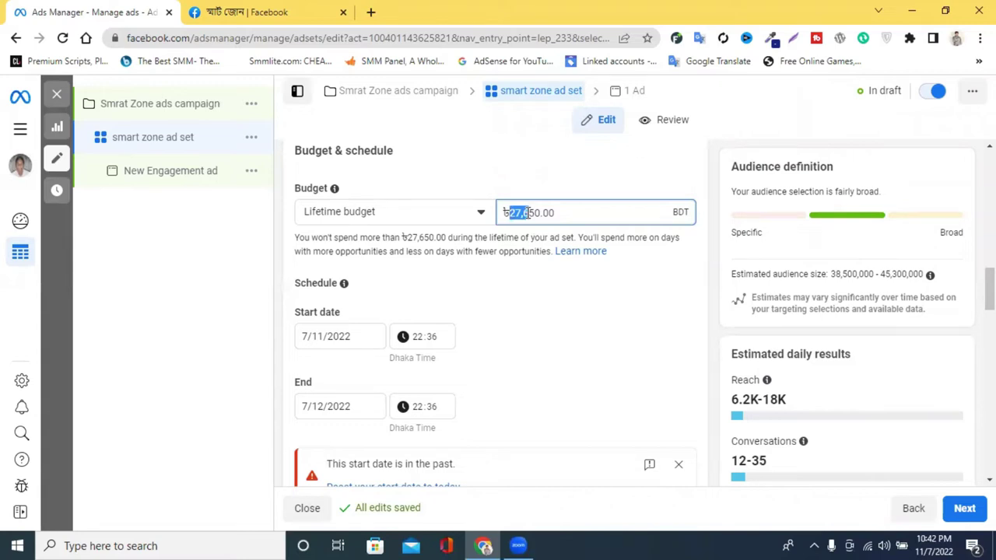
# - Switch the ad set back to a Daily budget of ৳500.00 BDT and turn off its end date
pyautogui.click(460, 220)
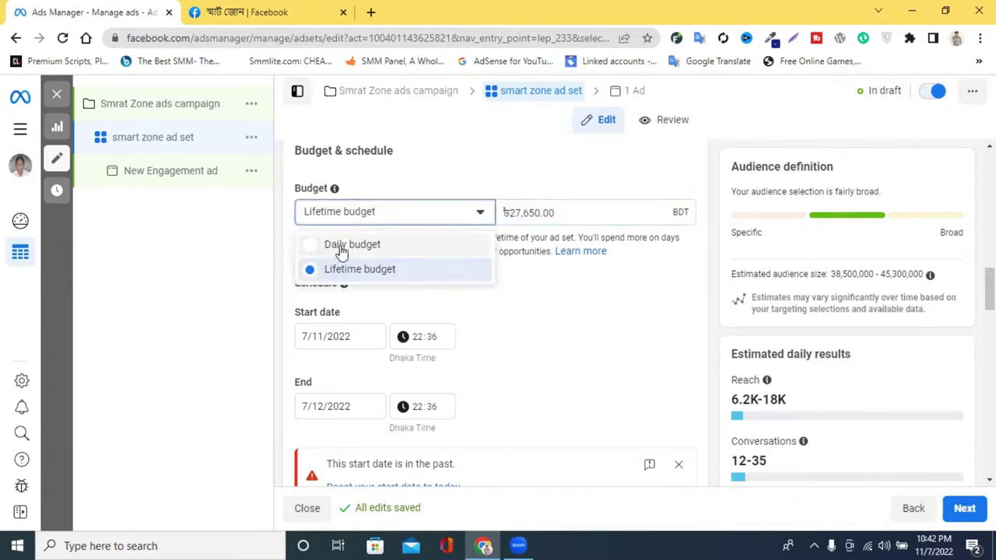
pyautogui.click(342, 246)
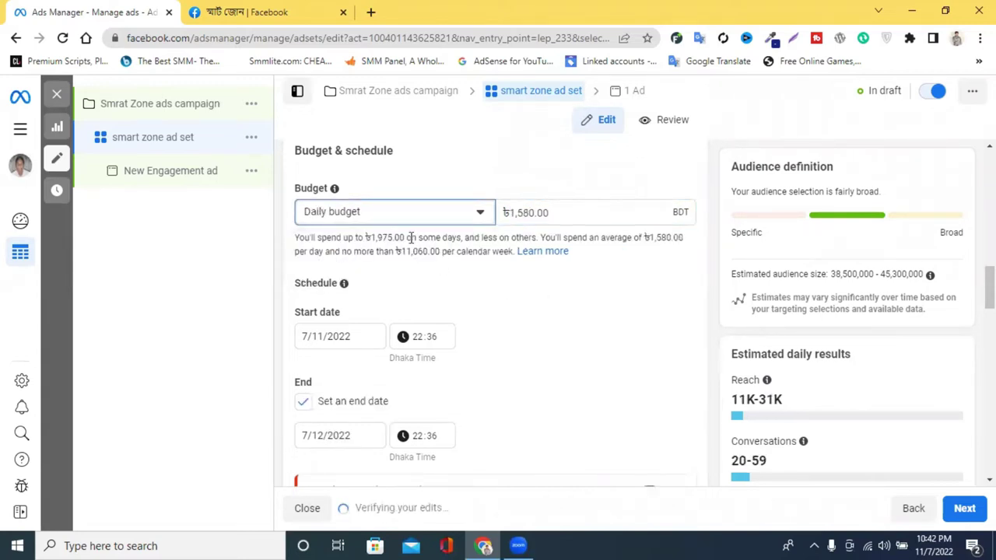
pyautogui.moveTo(510, 212); pyautogui.dragTo(534, 212)
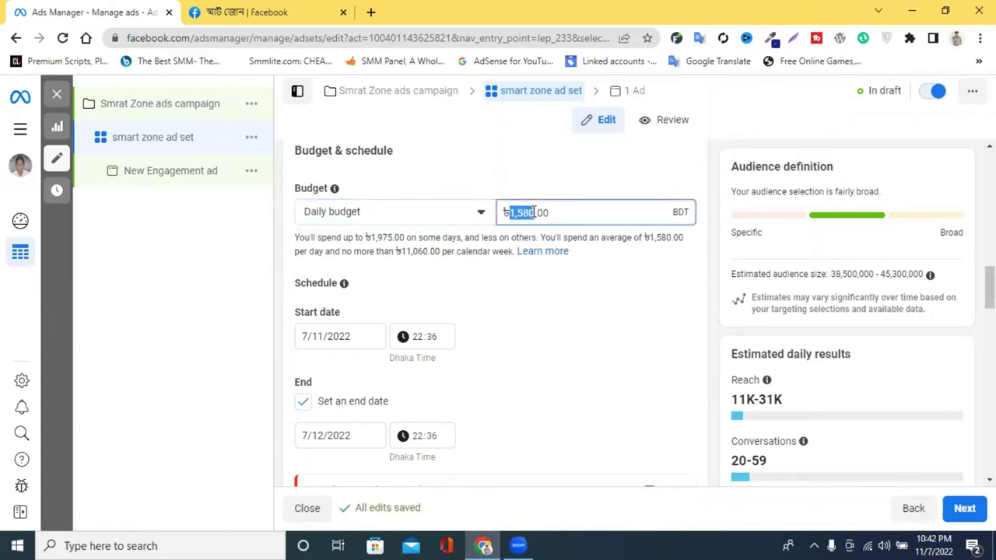
pyautogui.write('5')
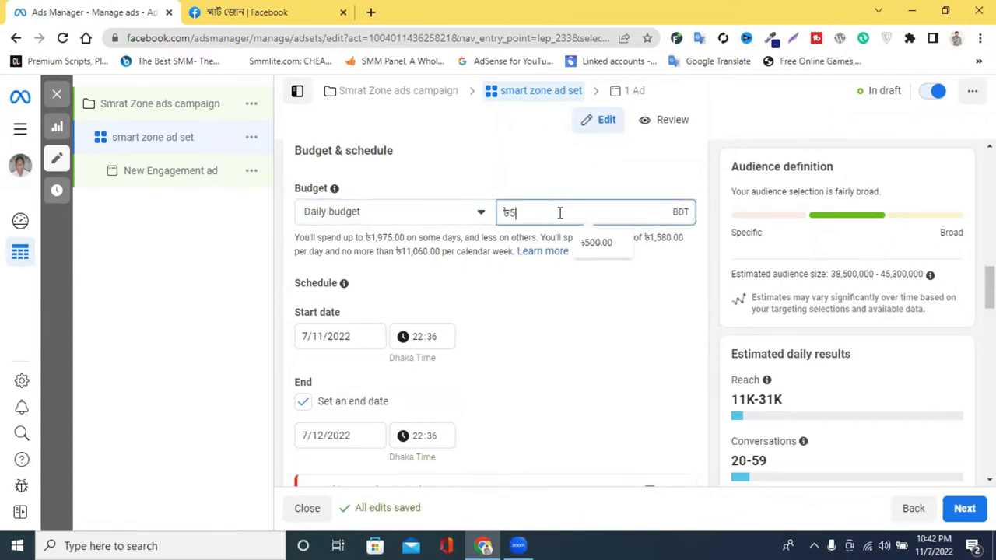
pyautogui.write('00')
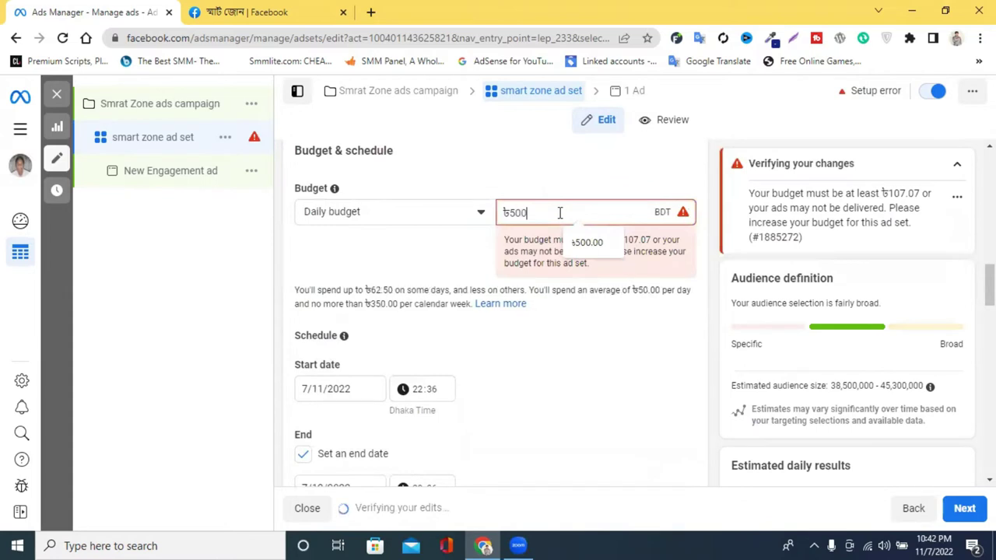
pyautogui.click(560, 407)
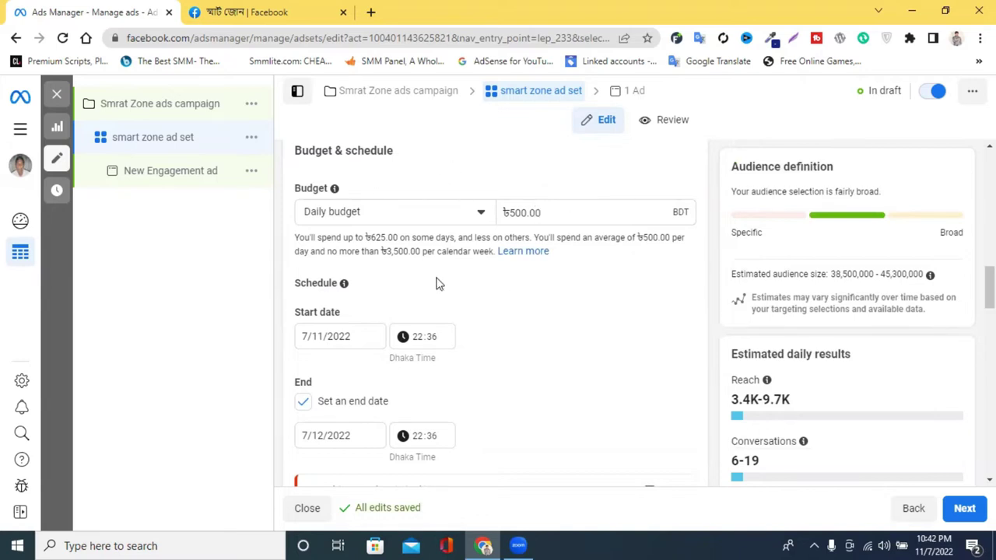
pyautogui.scroll(-1, 436, 284)
pyautogui.click(302, 329)
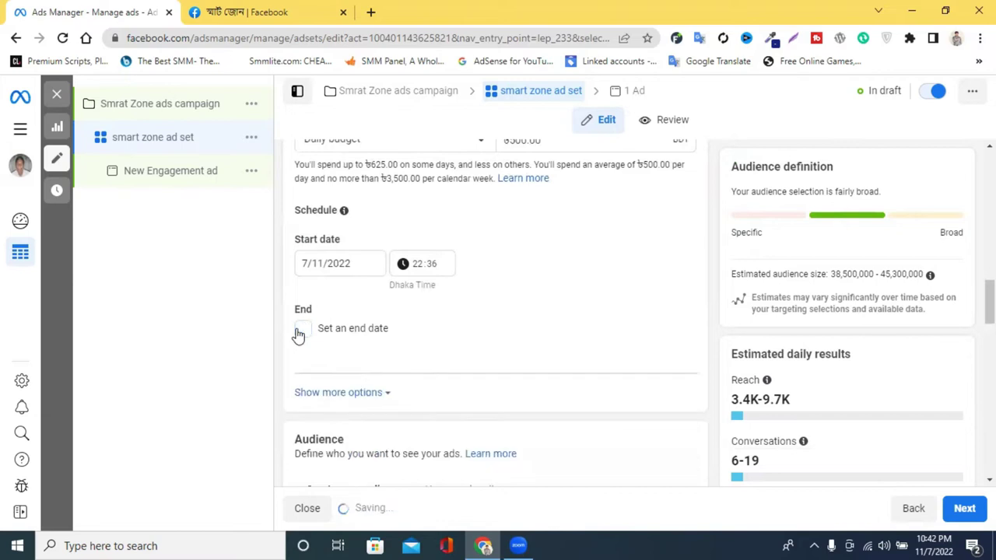
# - Review the existing audiences under Custom Audiences, checking the Lookalike Audience, Custom Audience and All lists
pyautogui.scroll(-3, 469, 328)
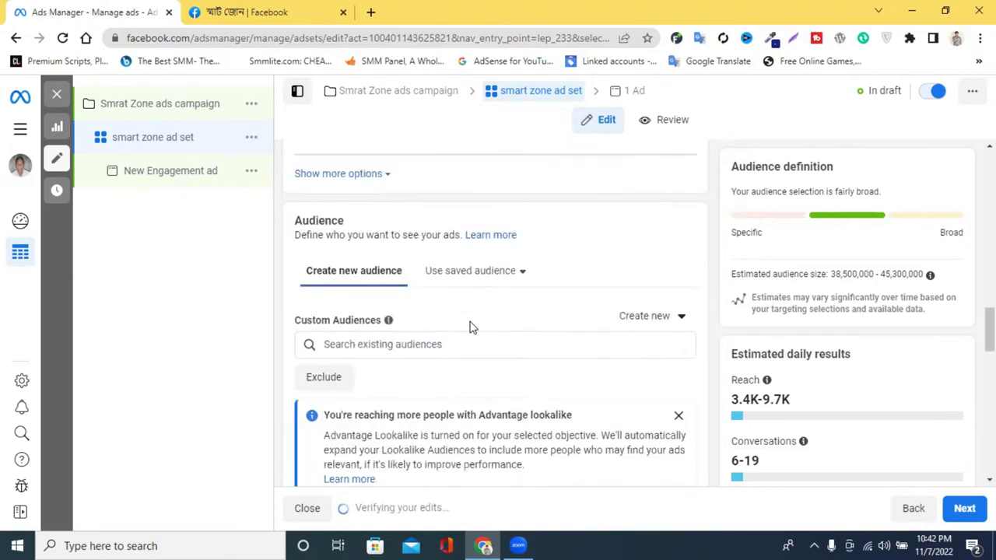
pyautogui.scroll(2, 427, 289)
pyautogui.scroll(-2, 427, 290)
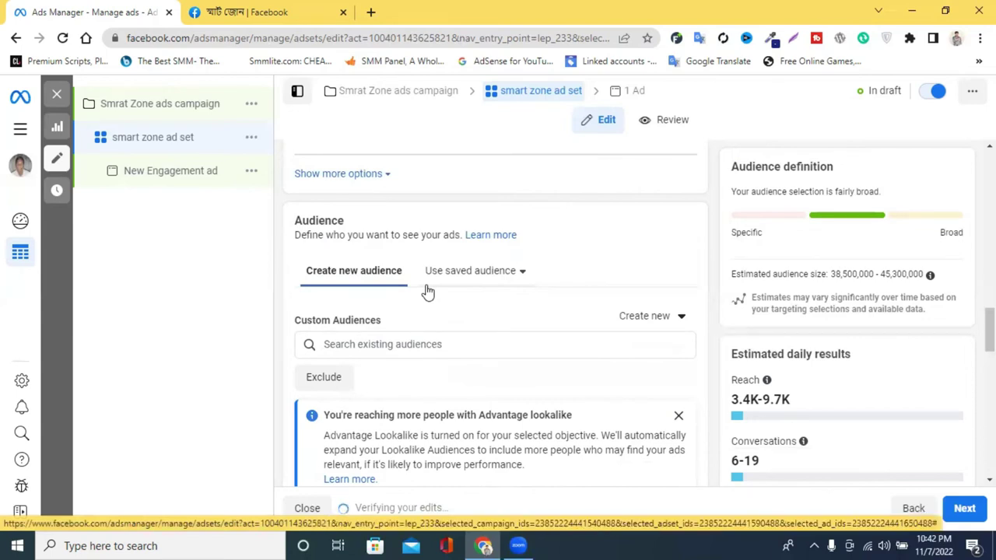
pyautogui.scroll(3, 427, 288)
pyautogui.scroll(-3, 428, 286)
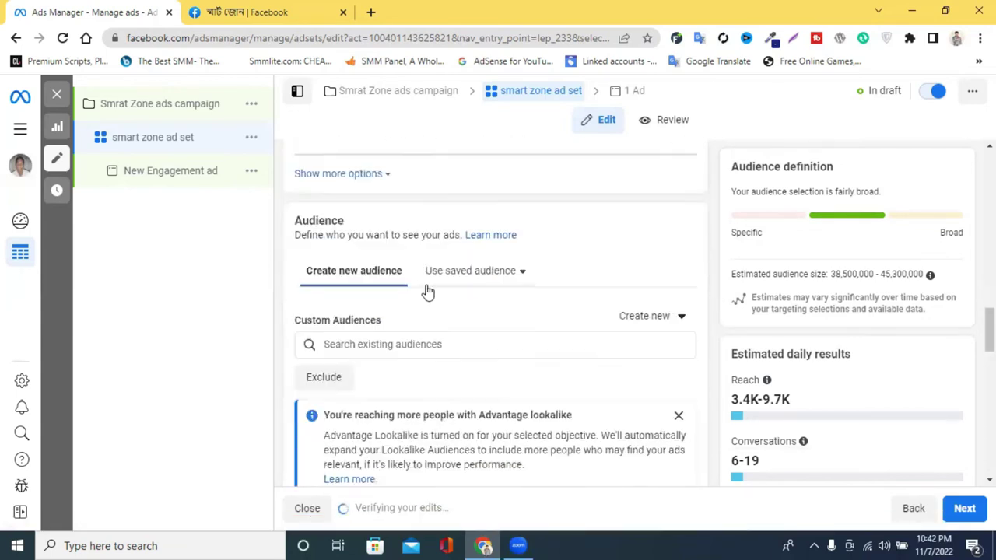
pyautogui.click(447, 343)
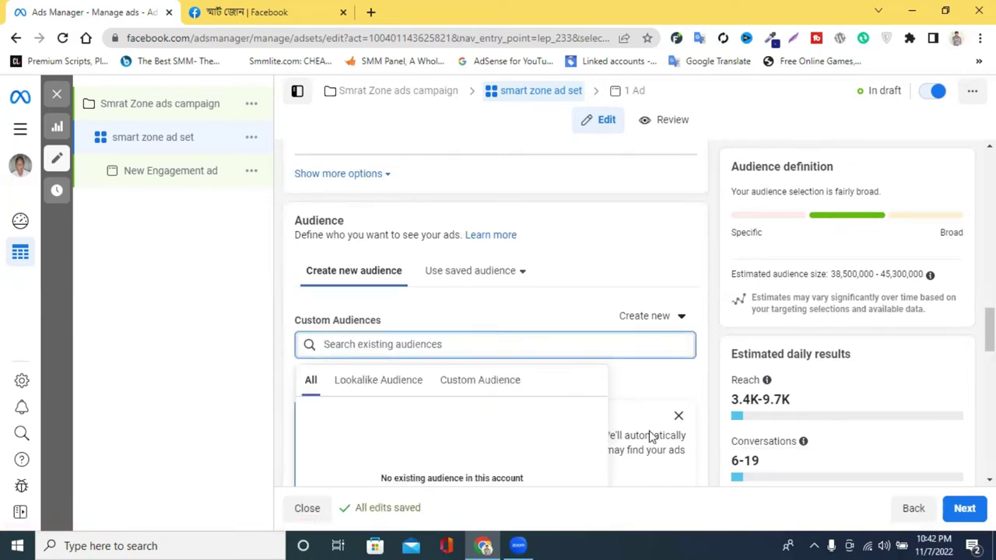
pyautogui.click(359, 388)
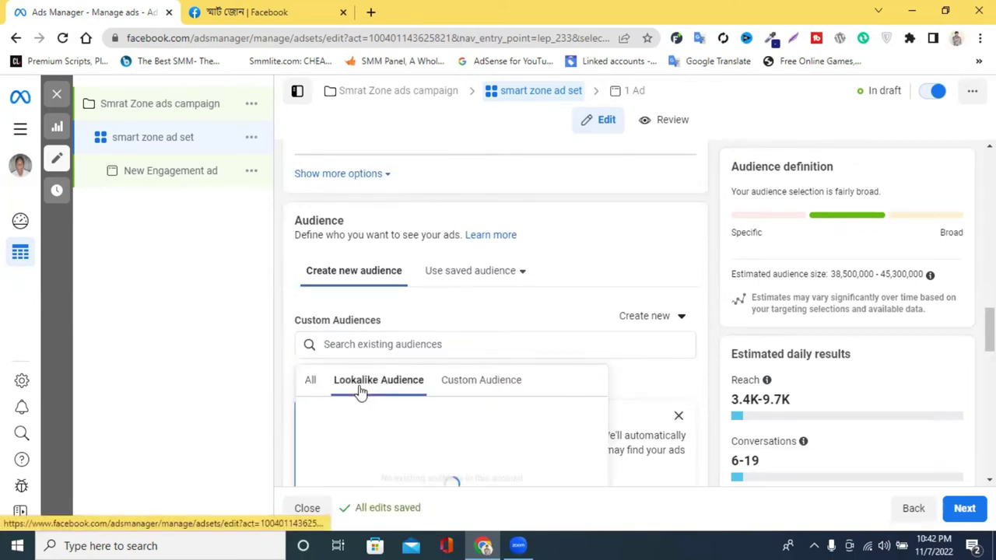
pyautogui.scroll(-1, 518, 375)
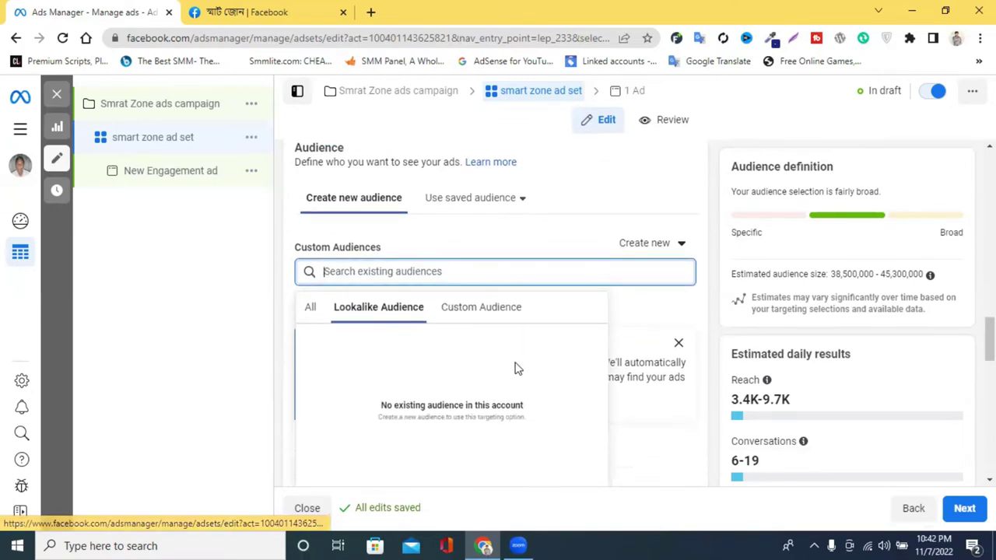
pyautogui.click(505, 308)
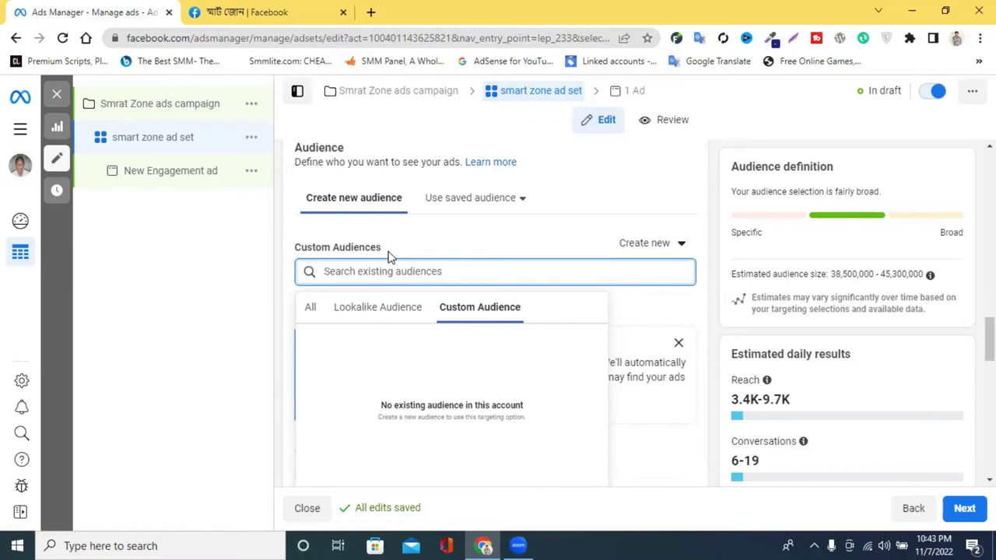
pyautogui.moveTo(389, 249)
pyautogui.click(306, 312)
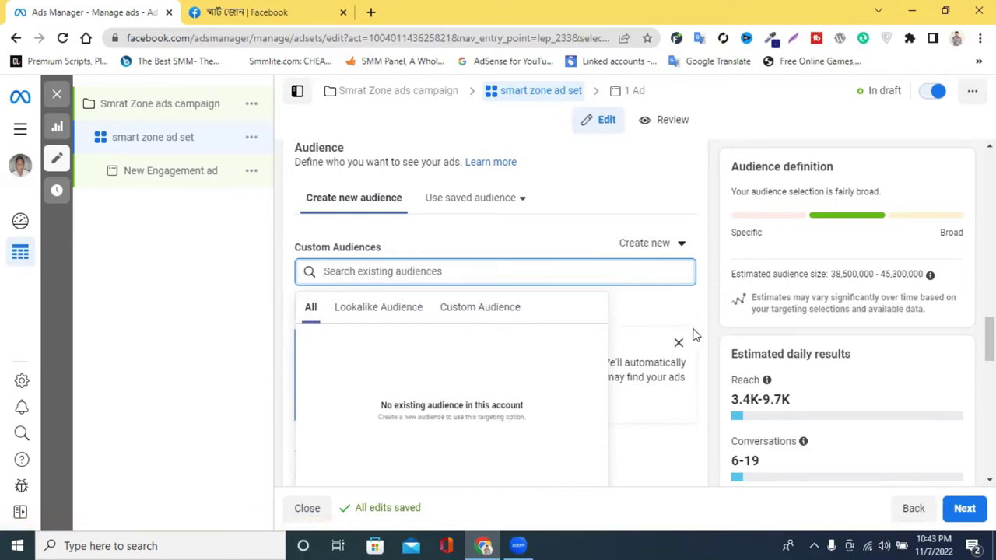
# - Replace the ad set's Bangladesh targeting location with the city of Dhaka, Dhaka Division, Bangladesh
pyautogui.scroll(-5, 696, 313)
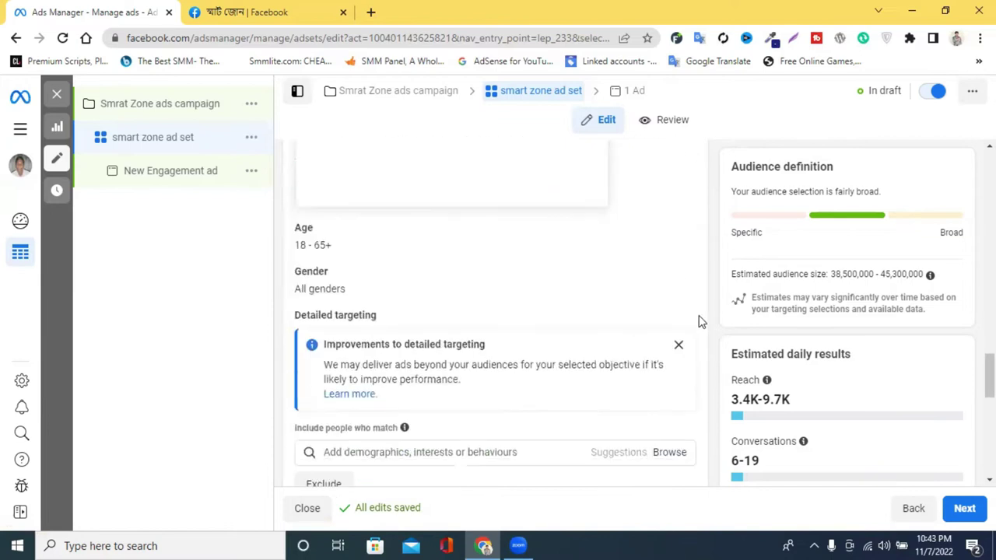
pyautogui.scroll(2, 557, 296)
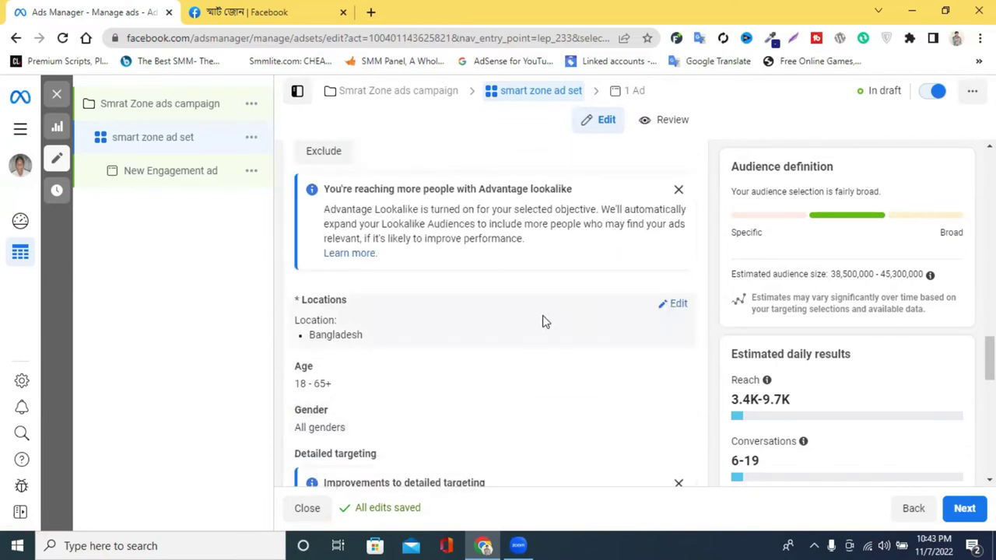
pyautogui.click(674, 305)
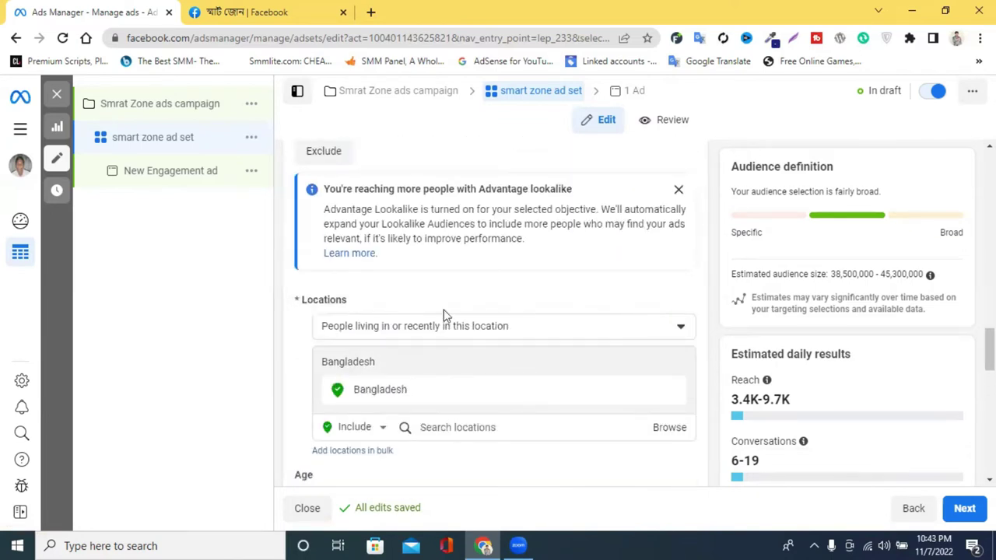
pyautogui.scroll(-2, 520, 338)
pyautogui.scroll(1, 520, 338)
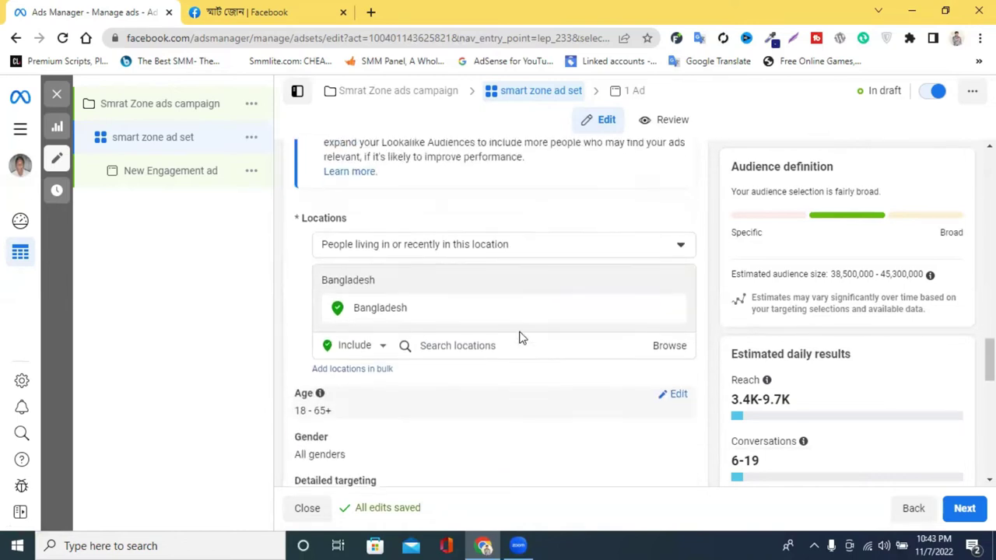
pyautogui.click(458, 358)
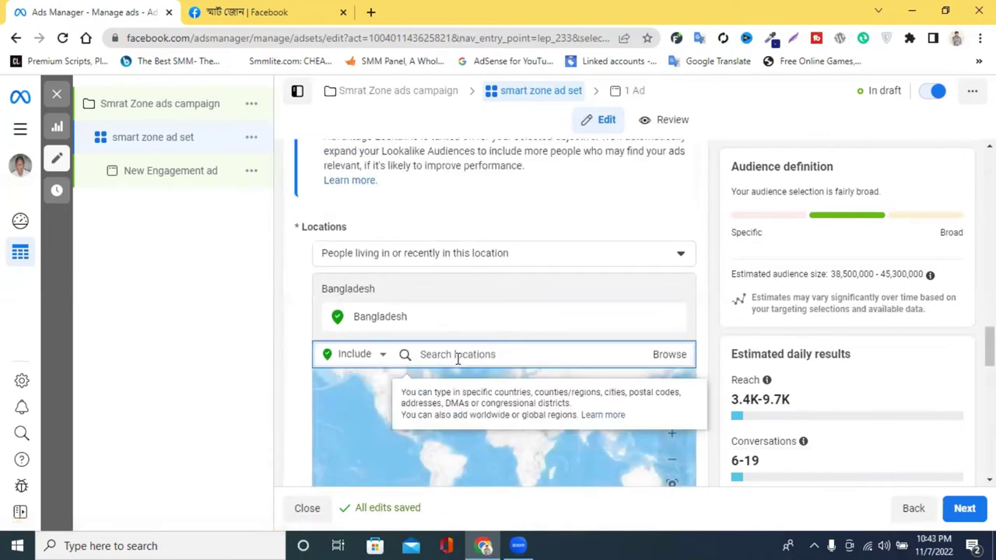
pyautogui.write('dha')
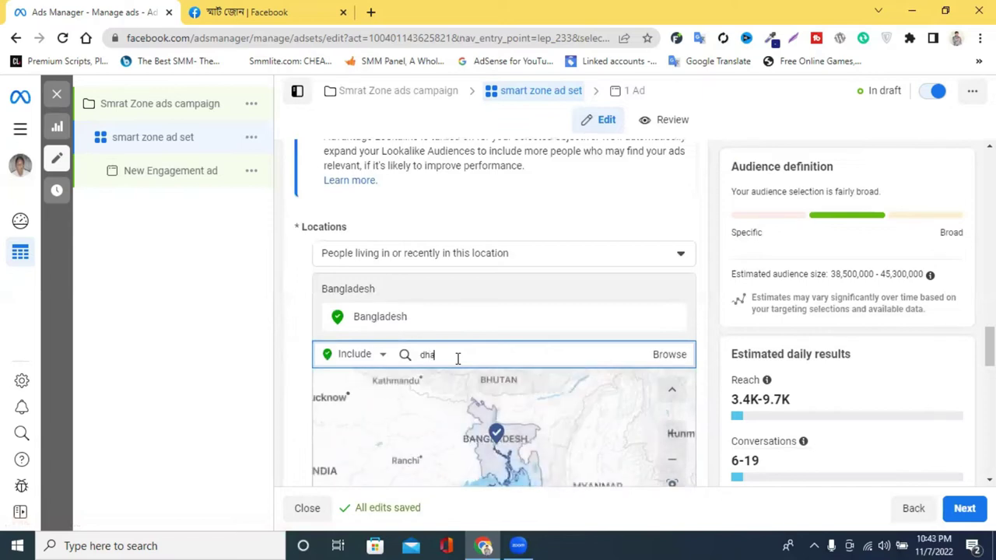
pyautogui.click(656, 325)
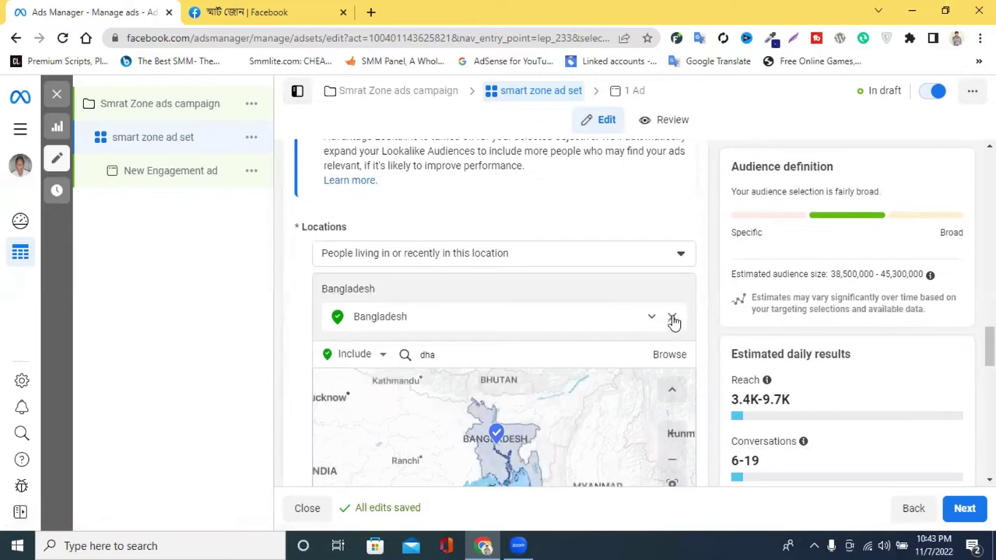
pyautogui.click(673, 319)
pyautogui.click(446, 329)
pyautogui.click(449, 331)
pyautogui.write('ka')
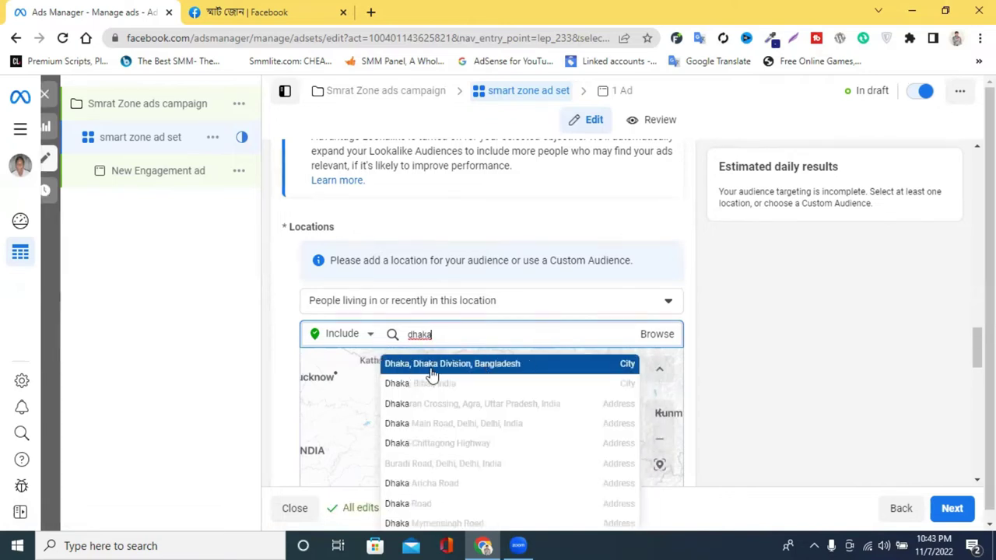
pyautogui.click(489, 375)
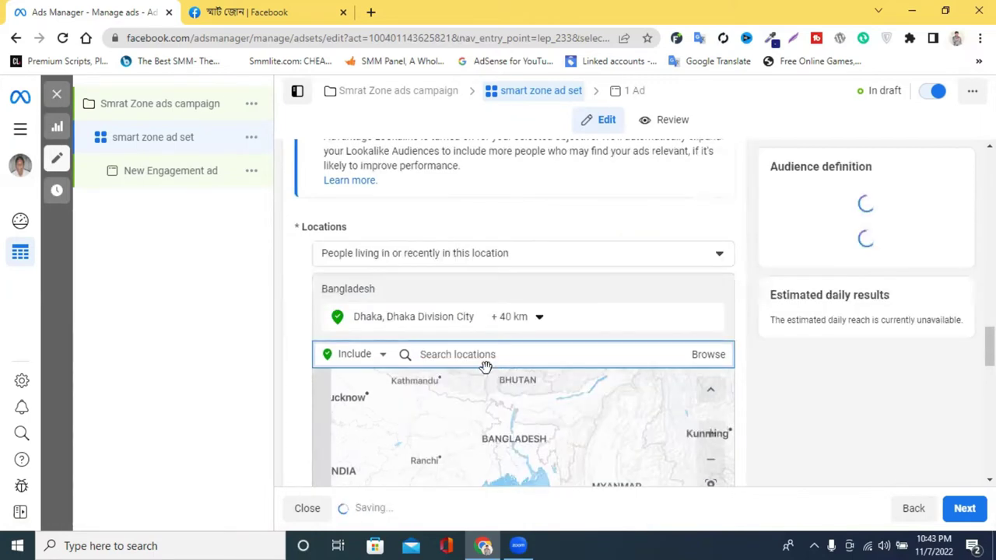
# - Set the radius around the Dhaka targeting location to 80 km
pyautogui.scroll(-3, 649, 387)
pyautogui.scroll(2, 546, 323)
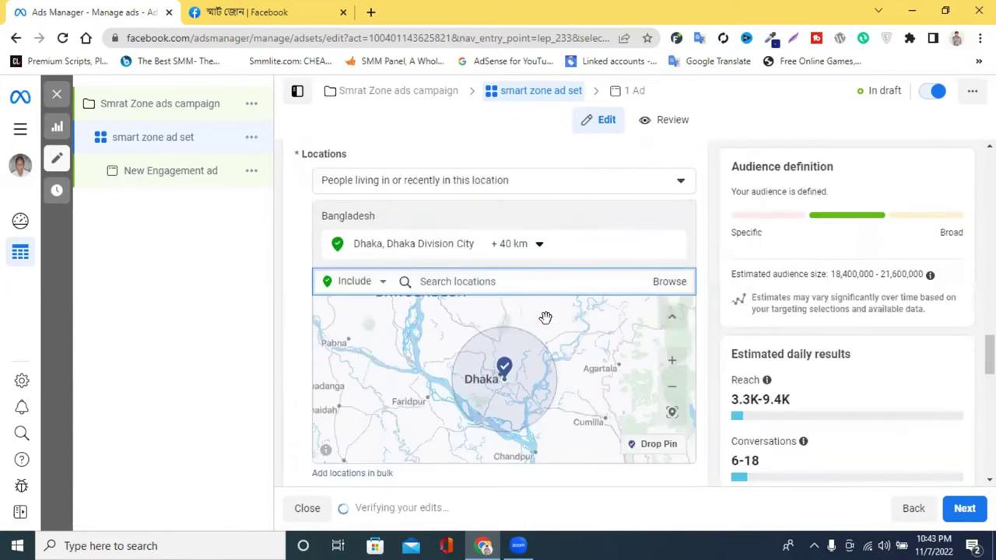
pyautogui.click(523, 245)
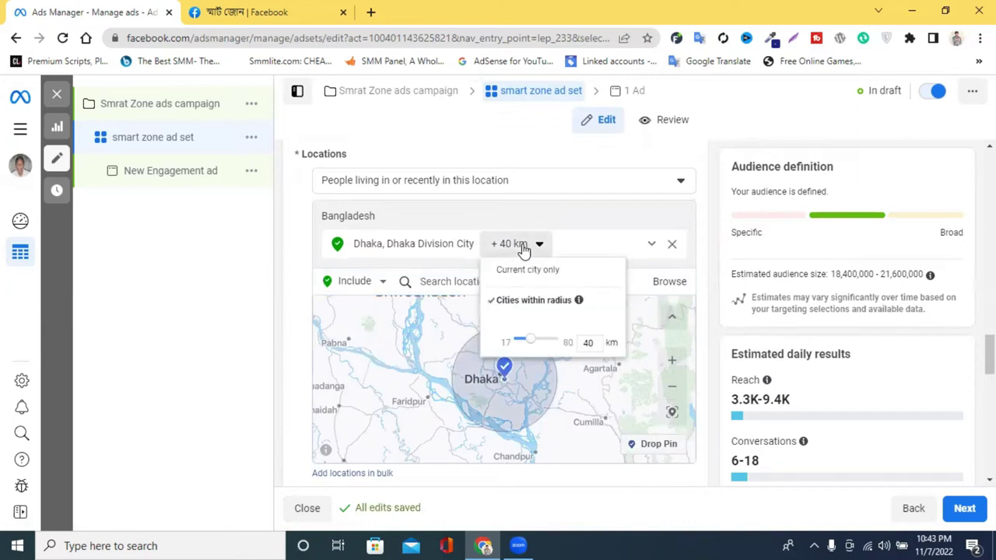
pyautogui.moveTo(534, 342); pyautogui.dragTo(572, 342)
pyautogui.click(537, 375)
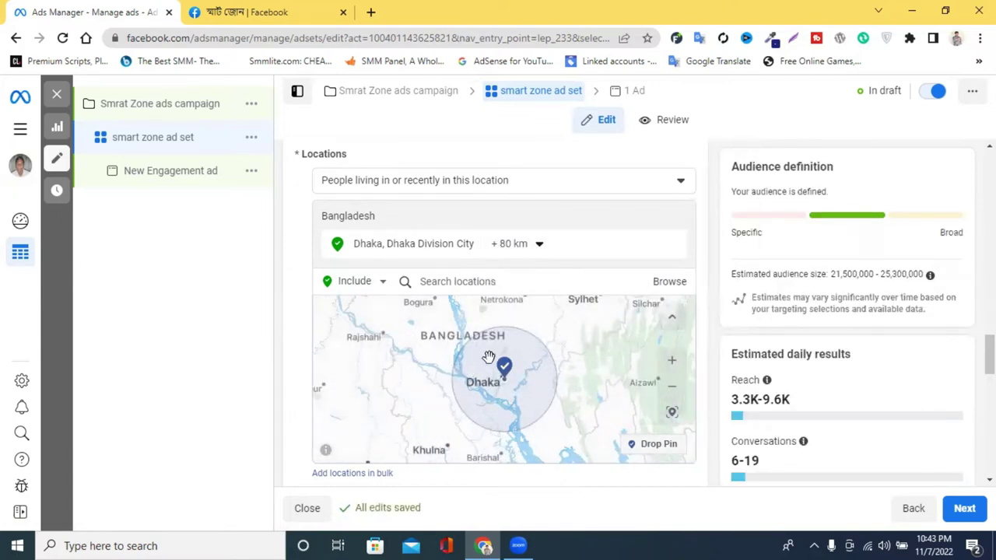
# - Add the city of Tangail, Dhaka Division, as an included location and set its radius to 80 km
pyautogui.scroll(-3, 513, 359)
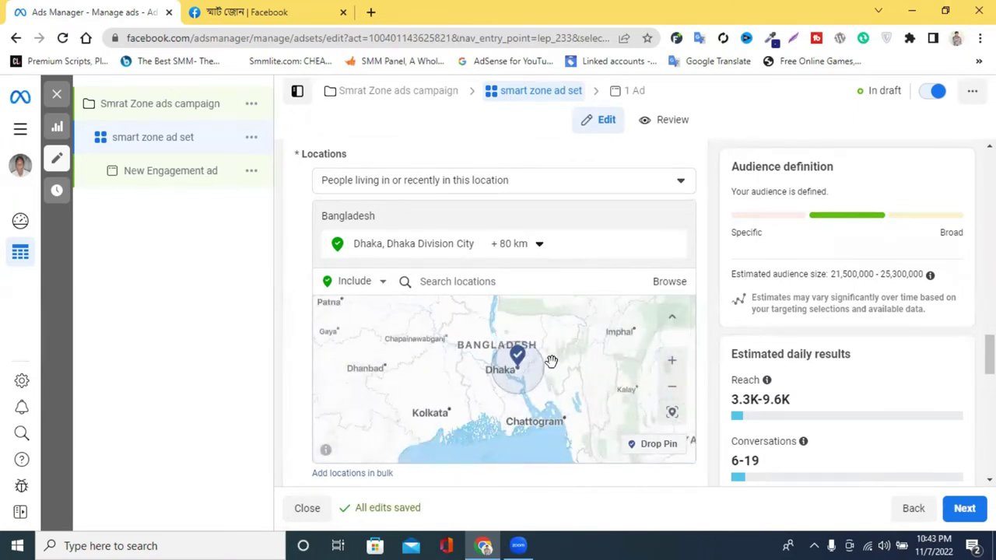
pyautogui.click(479, 281)
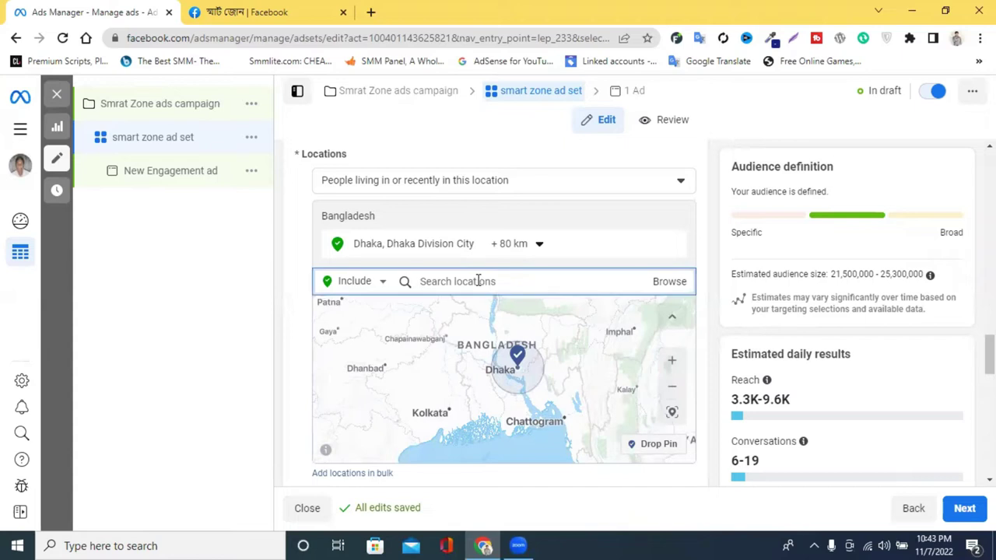
pyautogui.write('c')
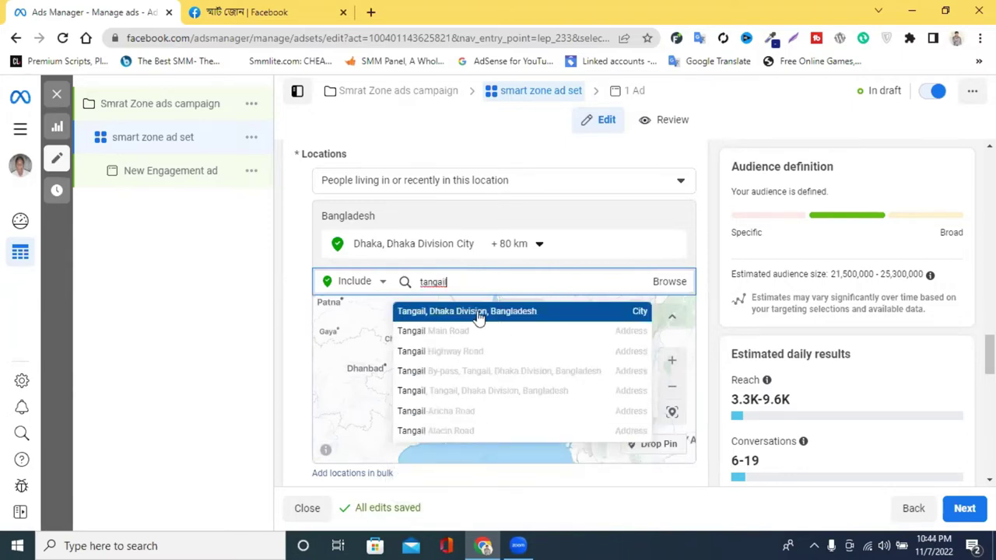
pyautogui.click(526, 315)
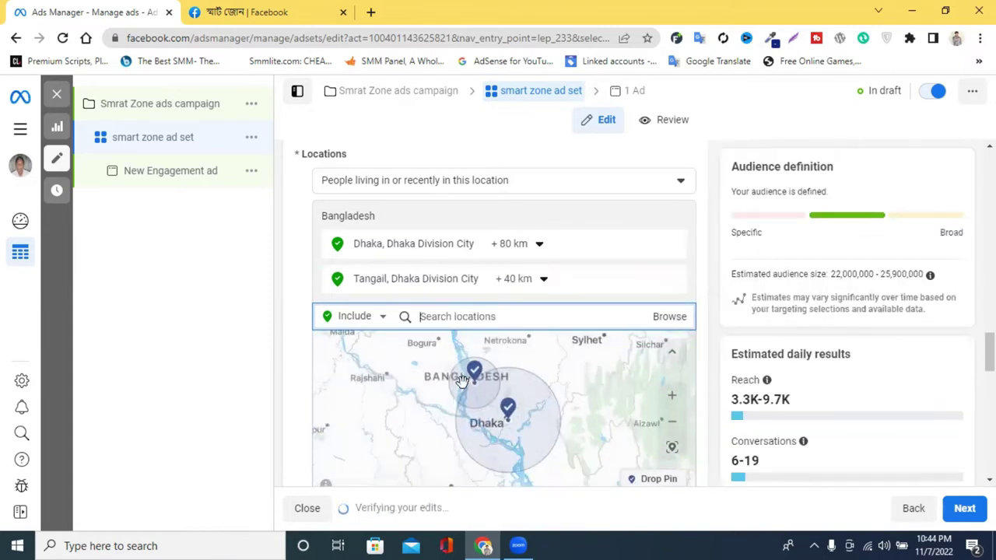
pyautogui.click(527, 284)
pyautogui.moveTo(529, 377); pyautogui.dragTo(573, 382)
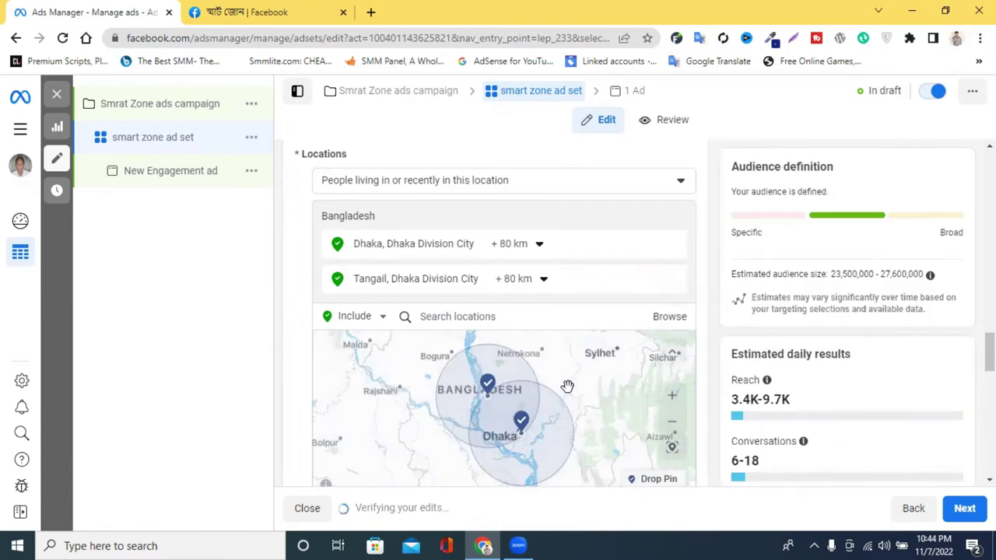
# - Drop two location pins on the map northeast of Dhaka, at about (24.6870, 91.2305) and (24.6894, 90.8707)
pyautogui.scroll(-2, 594, 356)
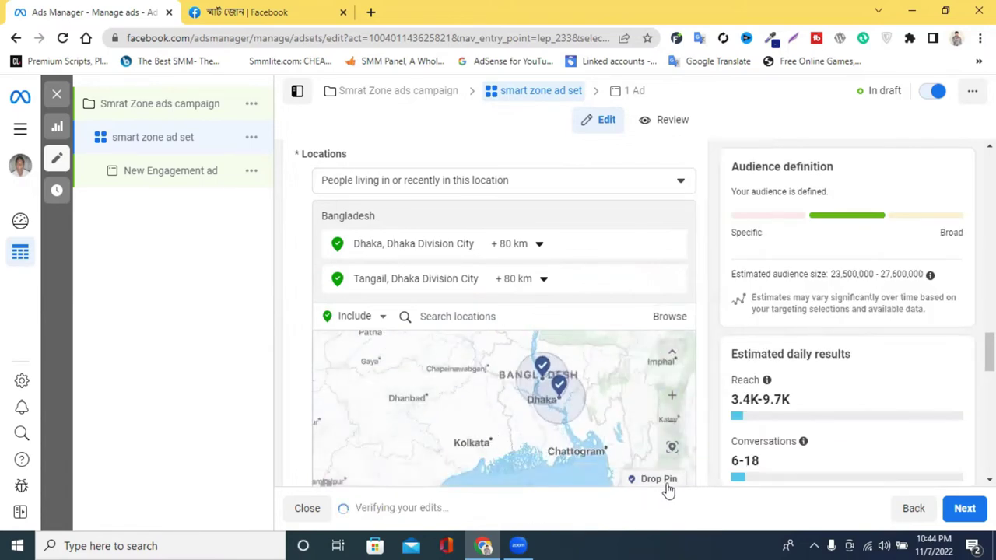
pyautogui.scroll(-2, 665, 487)
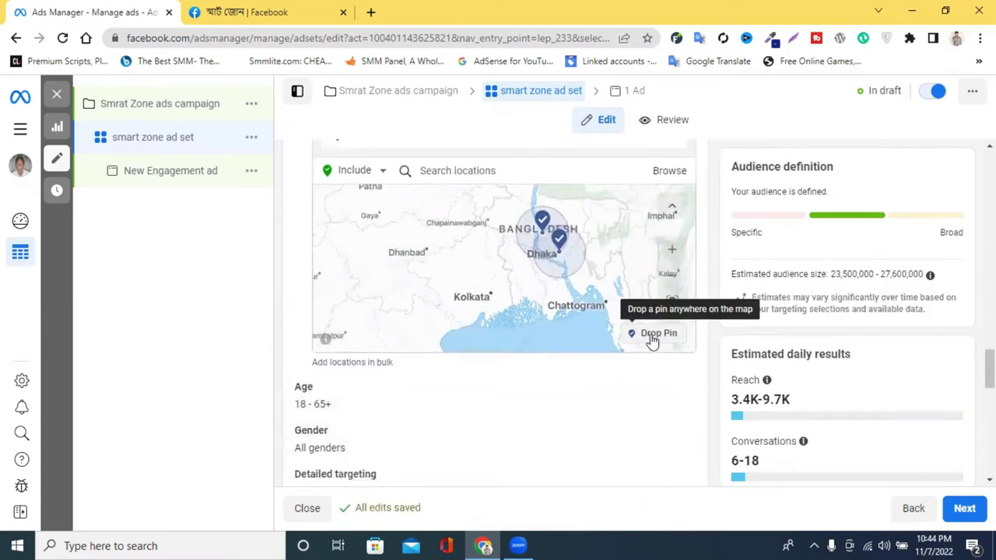
pyautogui.click(652, 339)
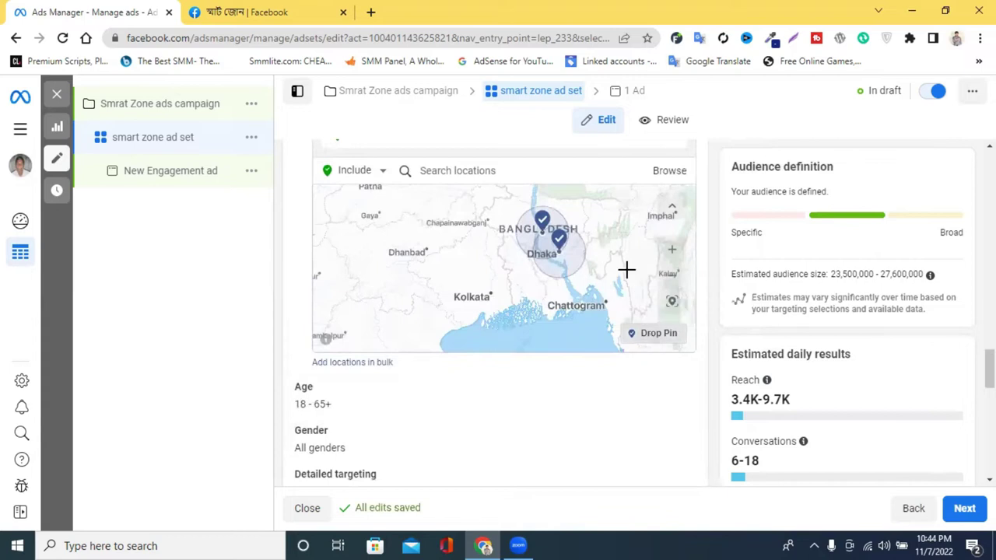
pyautogui.click(585, 215)
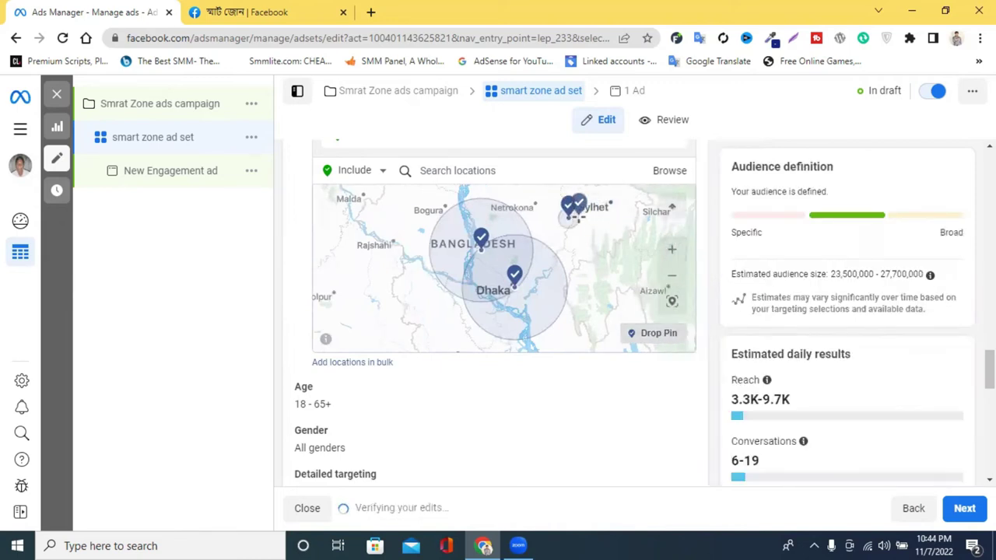
pyautogui.click(571, 224)
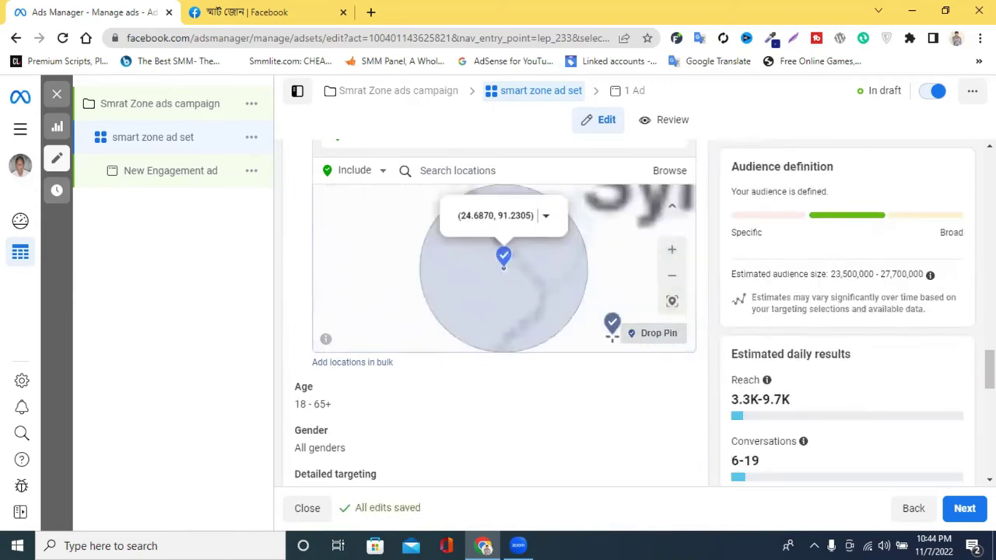
pyautogui.click(546, 216)
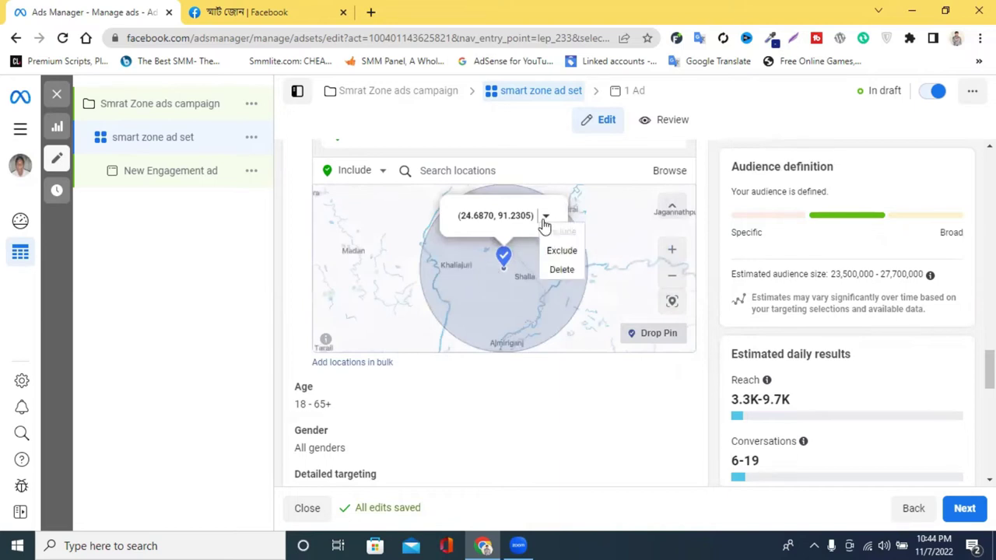
pyautogui.click(505, 226)
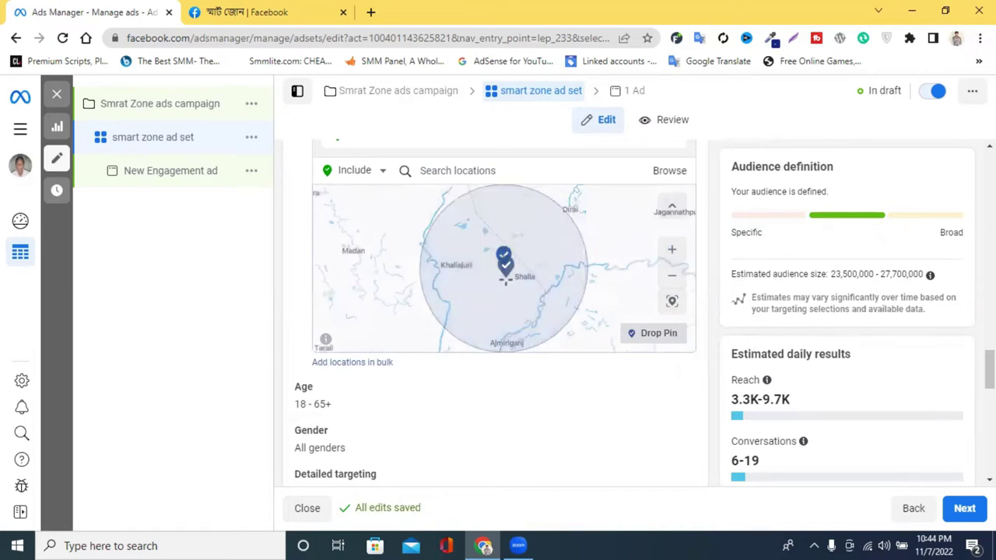
pyautogui.scroll(-3, 391, 271)
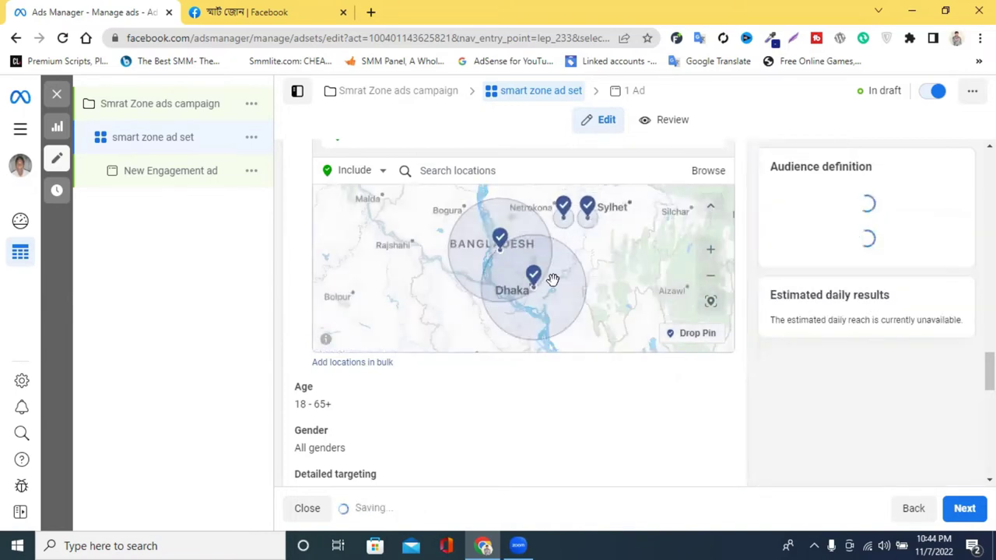
# - Set the radius of both dropped map pins to 80 km
pyautogui.scroll(3, 585, 416)
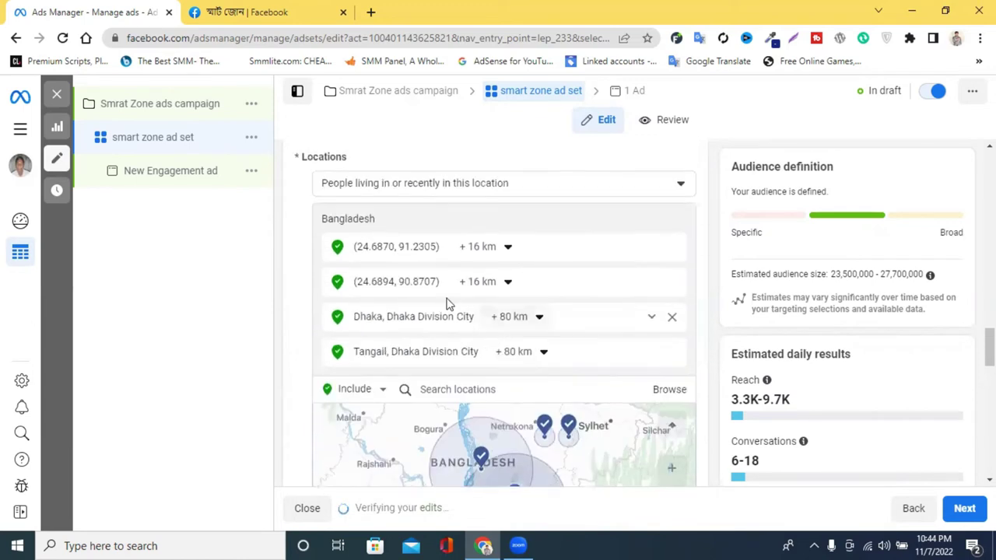
pyautogui.click(505, 248)
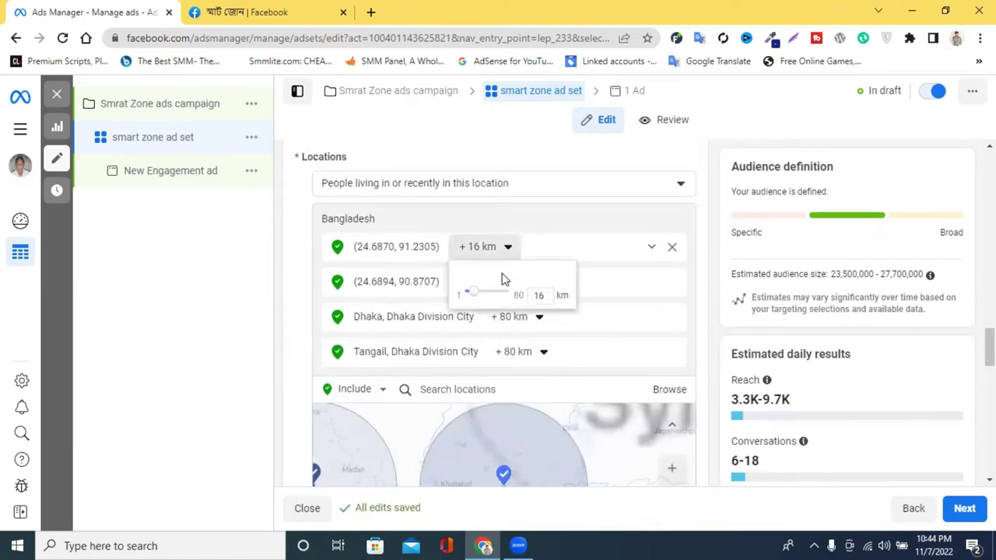
pyautogui.moveTo(470, 296); pyautogui.dragTo(517, 297)
pyautogui.click(587, 245)
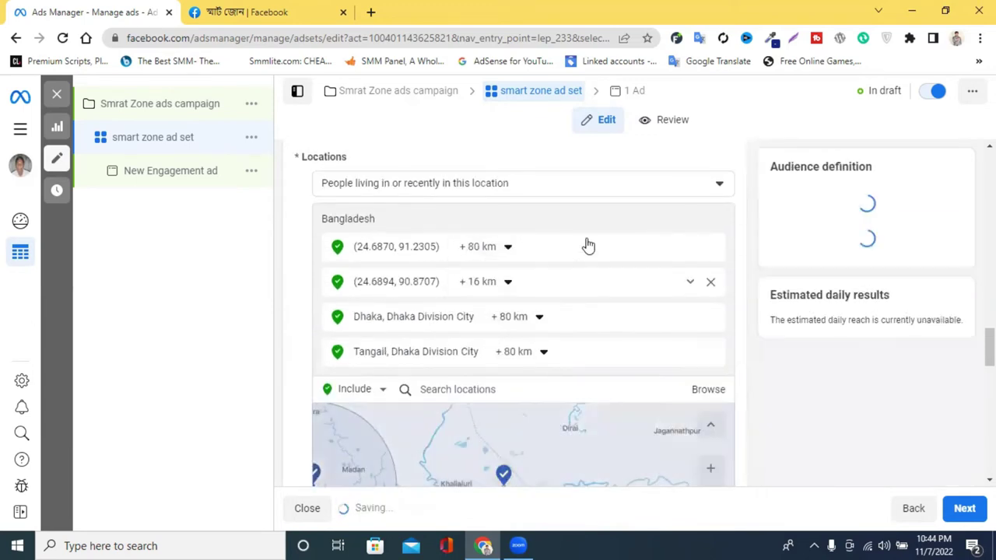
pyautogui.click(491, 281)
pyautogui.moveTo(474, 328); pyautogui.dragTo(517, 330)
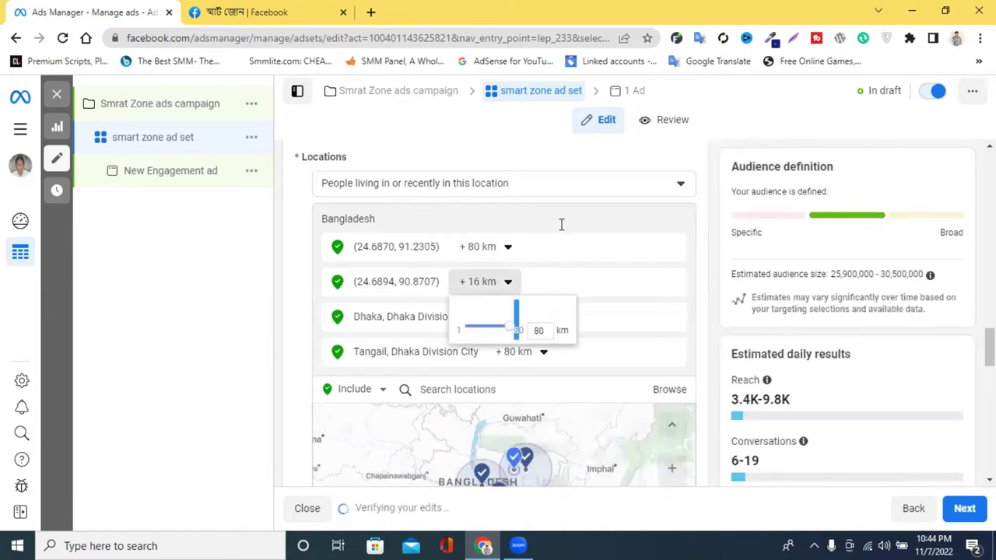
pyautogui.click(564, 225)
pyautogui.scroll(-3, 554, 307)
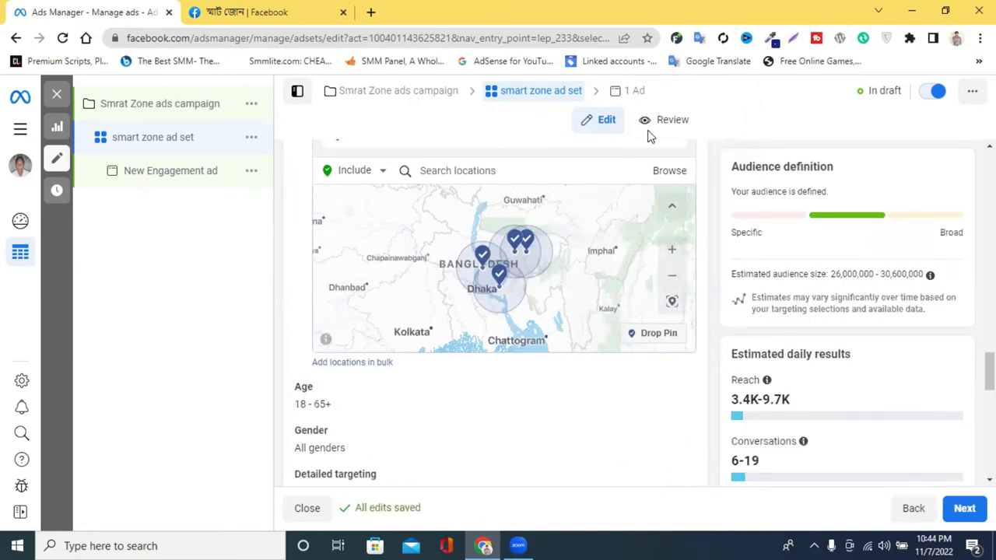
# - Search Google in a new browser tab for "bangladesh all district name" and open the Wikipedia article "Districts of Bangladesh"
pyautogui.click(371, 12)
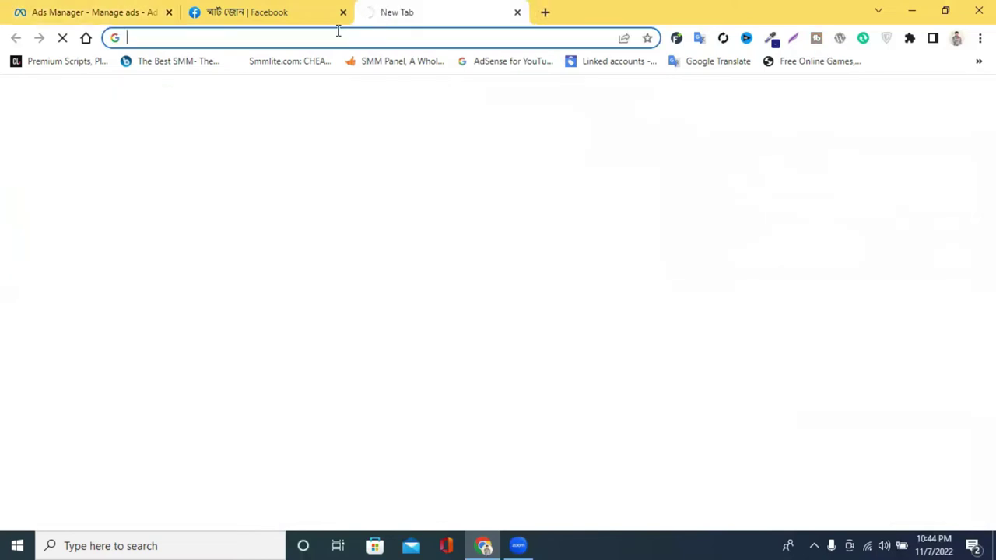
pyautogui.click(338, 31)
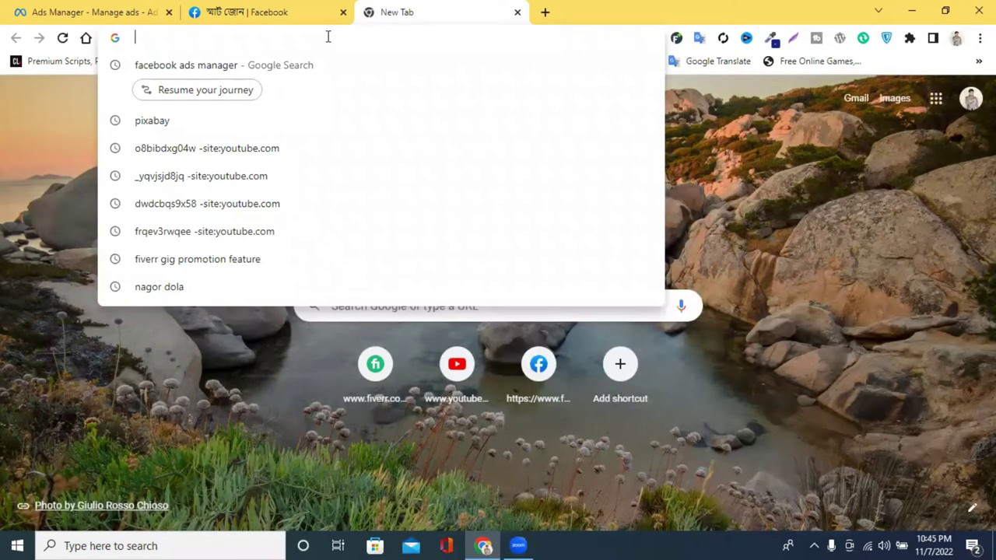
pyautogui.write('bang')
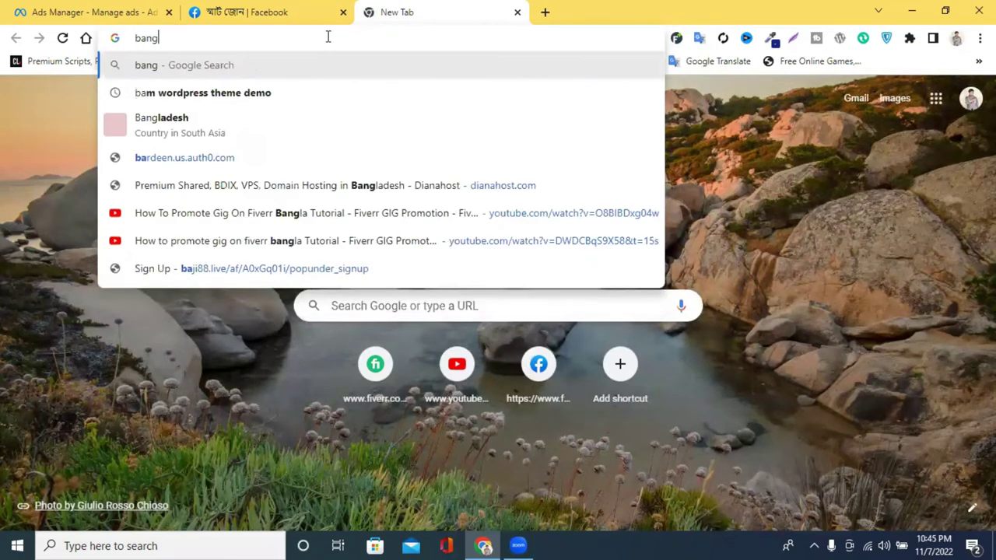
pyautogui.write('ladesh')
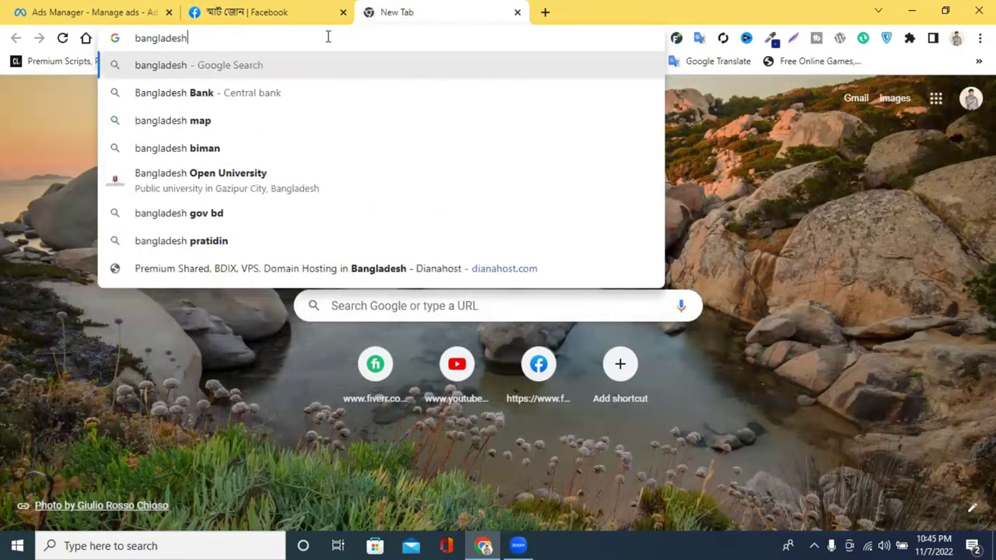
pyautogui.write(' all ')
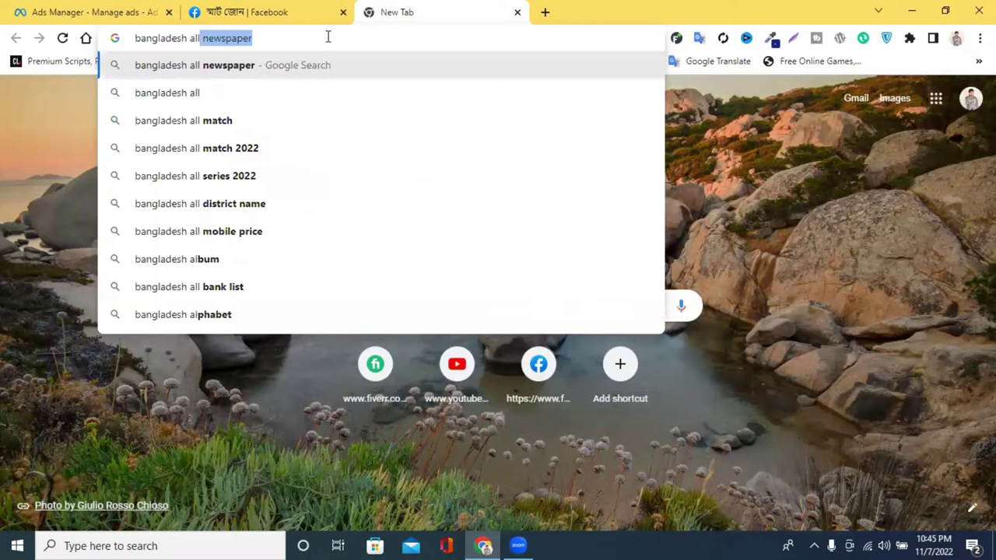
pyautogui.write('di')
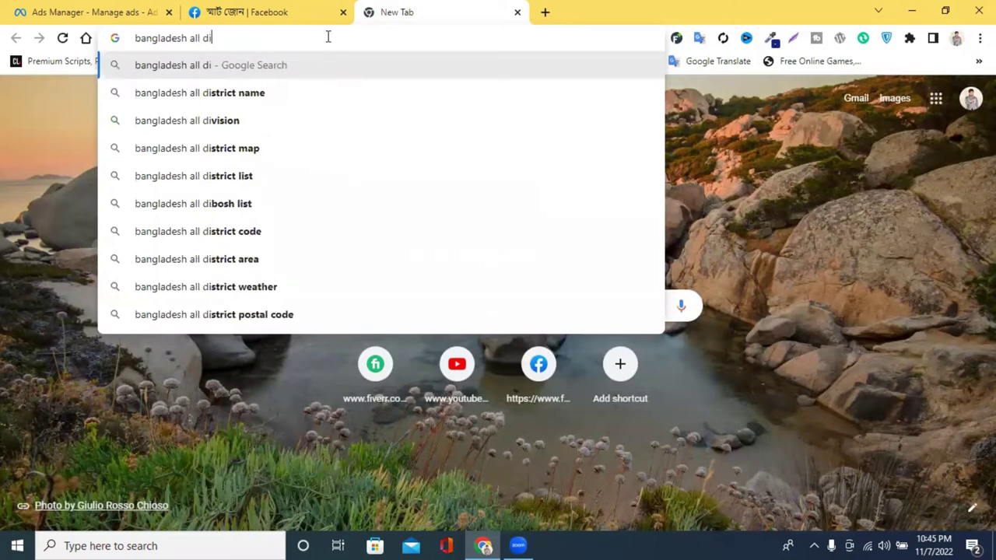
pyautogui.click(199, 102)
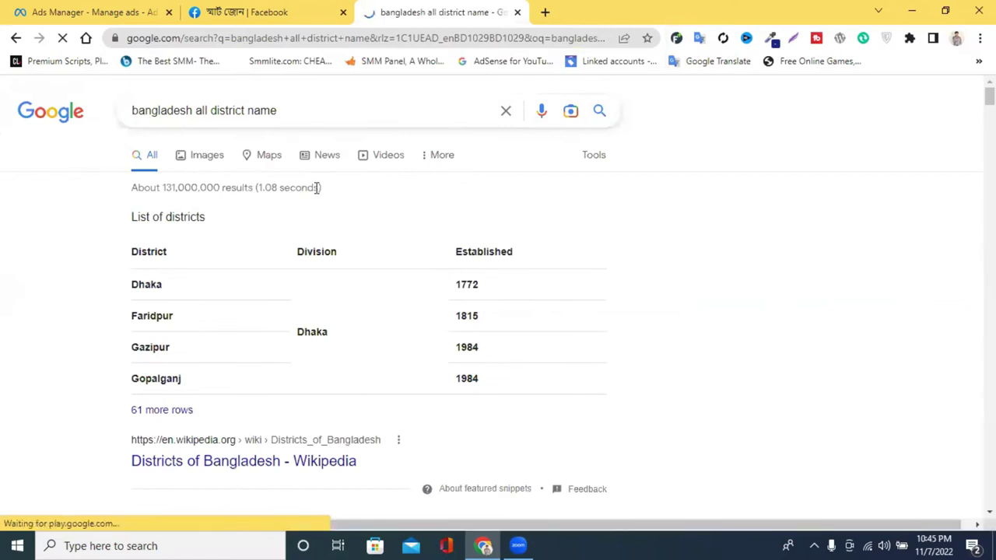
pyautogui.scroll(-1, 319, 199)
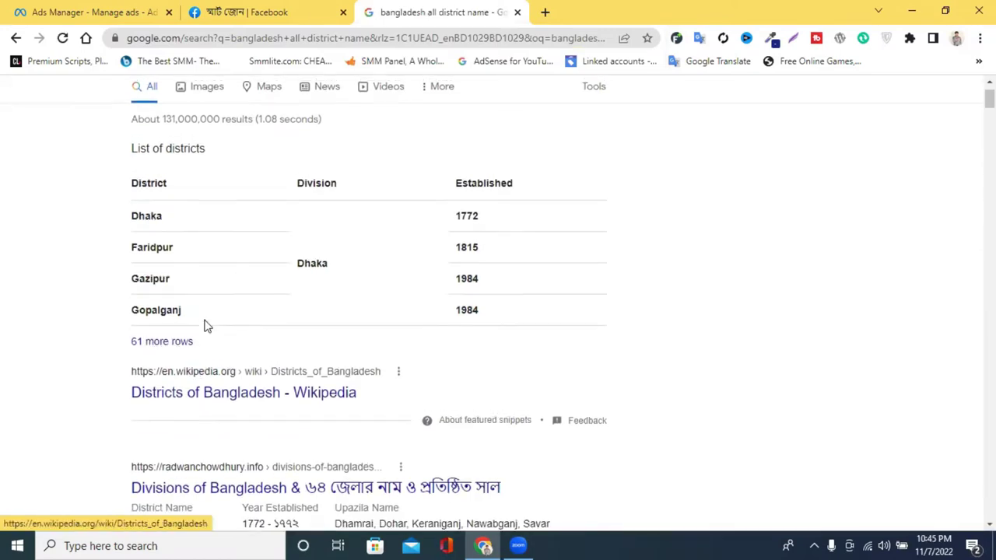
pyautogui.scroll(1, 206, 326)
pyautogui.scroll(-1, 191, 333)
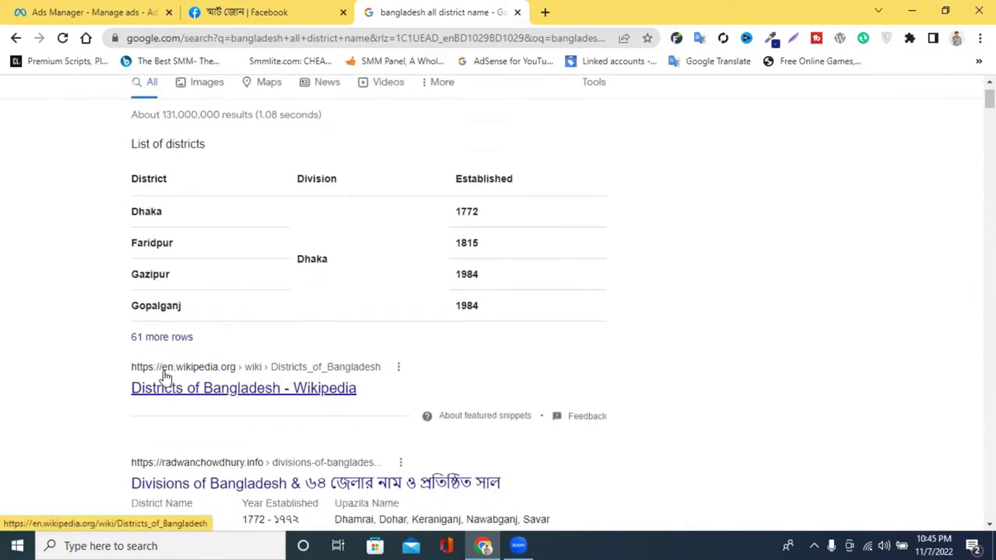
pyautogui.click(156, 384)
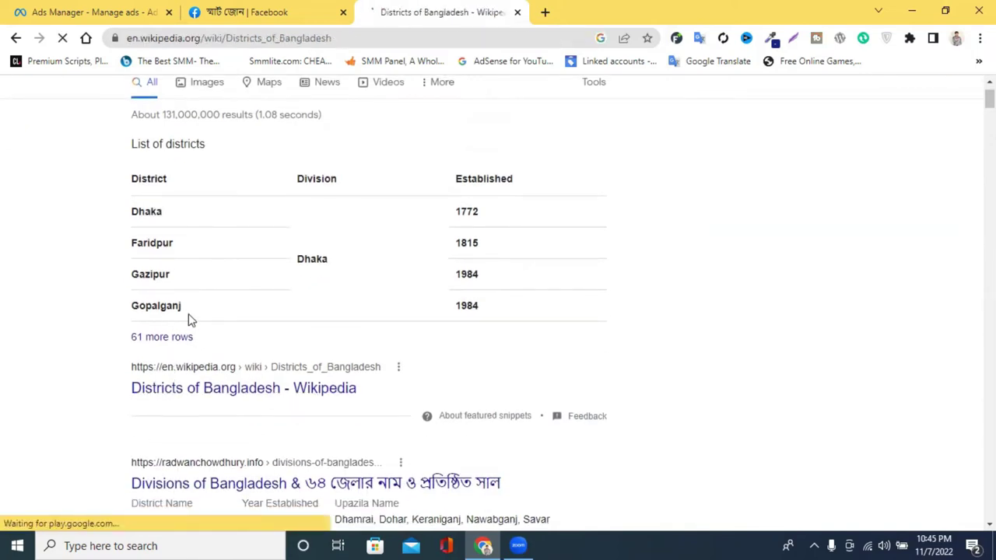
# - Look through the Wikipedia article's timeline of creation and its table of district names by division
pyautogui.scroll(-5, 319, 280)
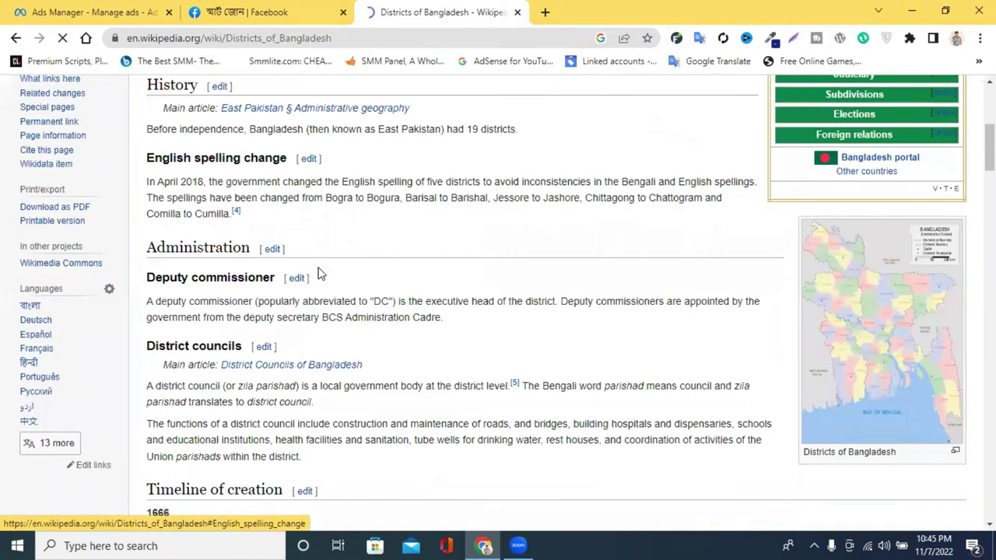
pyautogui.scroll(-4, 319, 273)
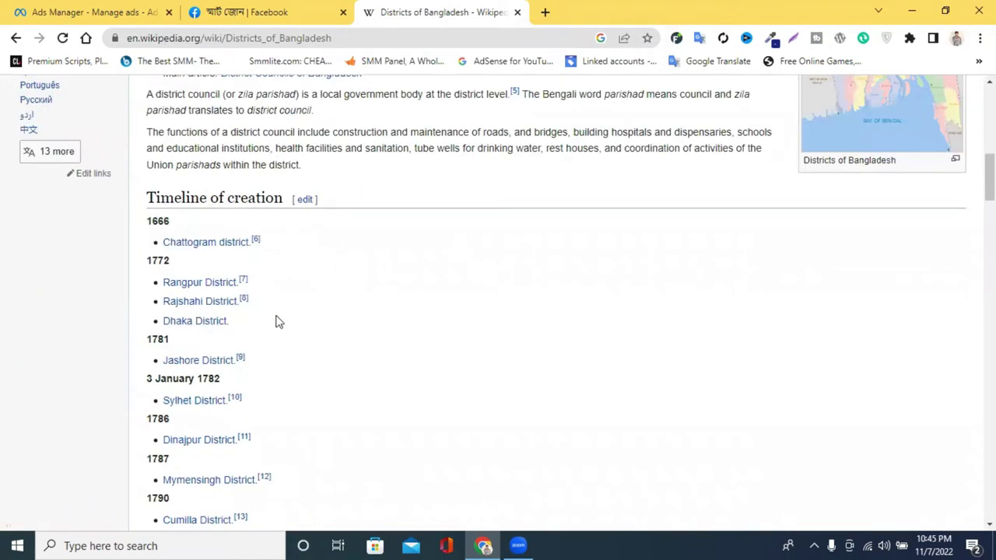
pyautogui.scroll(-1, 233, 308)
pyautogui.scroll(-1, 251, 310)
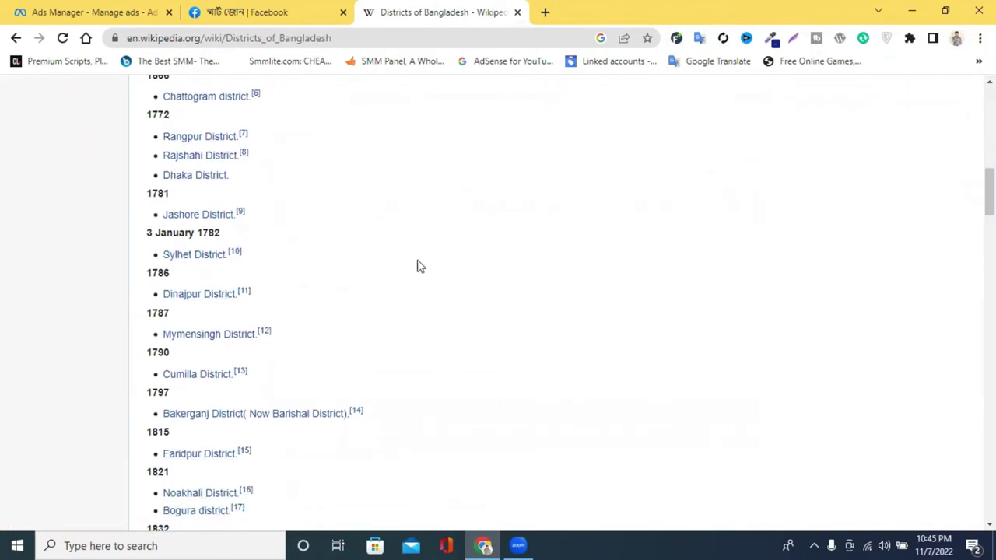
pyautogui.scroll(-7, 265, 249)
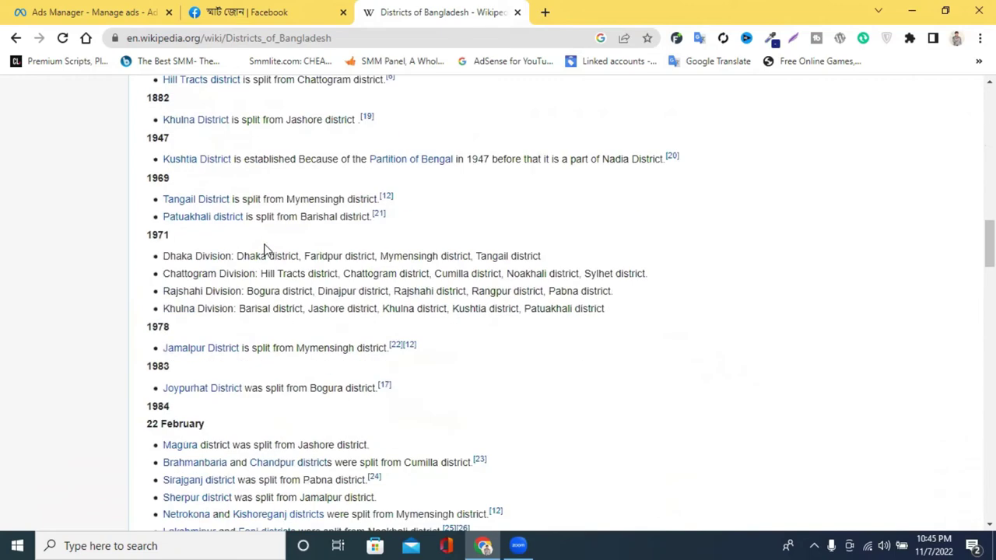
pyautogui.scroll(-5, 264, 249)
pyautogui.scroll(-8, 270, 251)
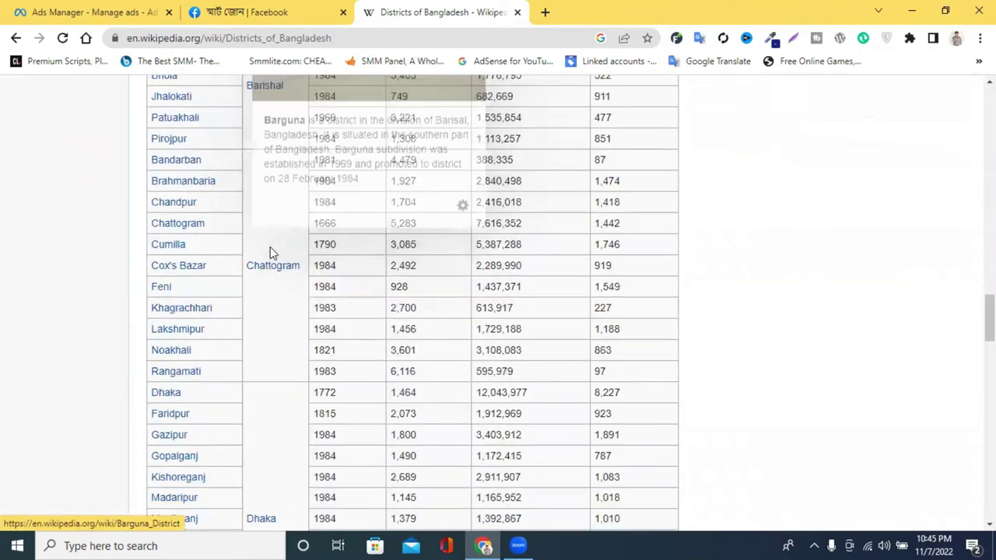
pyautogui.scroll(-12, 234, 288)
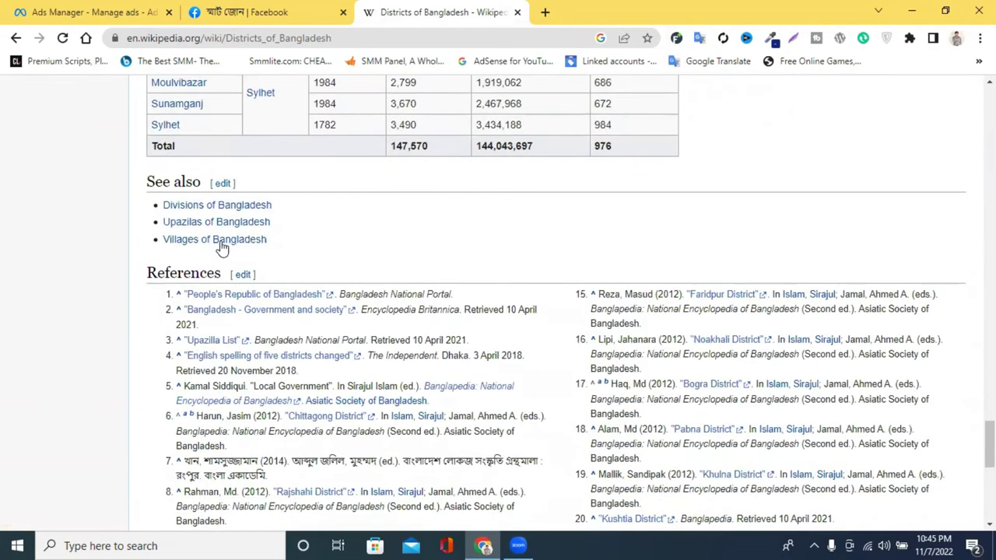
# - Copy the district name Sunamganj from the Wikipedia table and add Sunamganj, Sylhet Division, as an included location in the ad set in Ads Manager
pyautogui.scroll(2, 218, 249)
pyautogui.moveTo(209, 251); pyautogui.dragTo(149, 260)
pyautogui.hotkey('ctrl', 'c')
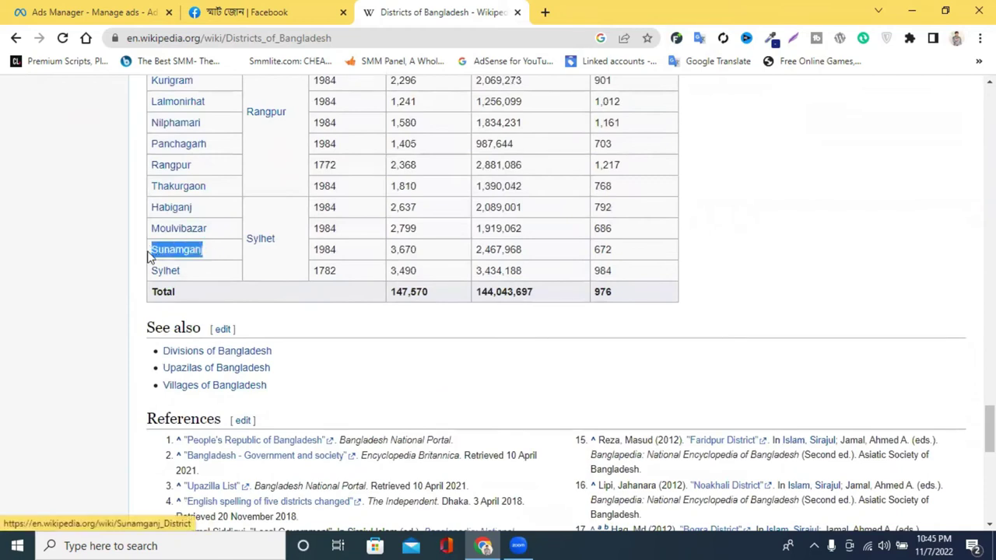
pyautogui.click(257, 11)
pyautogui.click(98, 10)
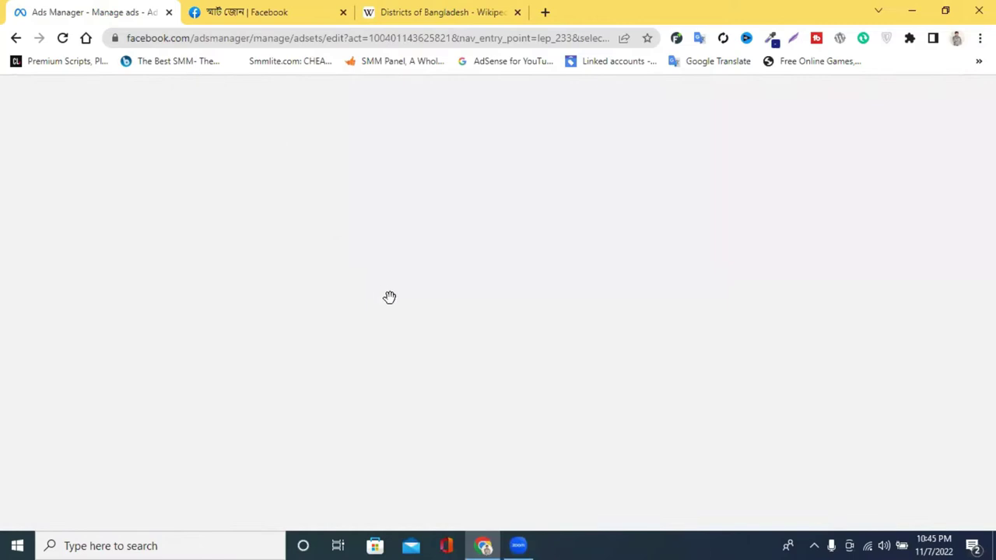
pyautogui.click(481, 170)
pyautogui.hotkey('ctrl', 'v')
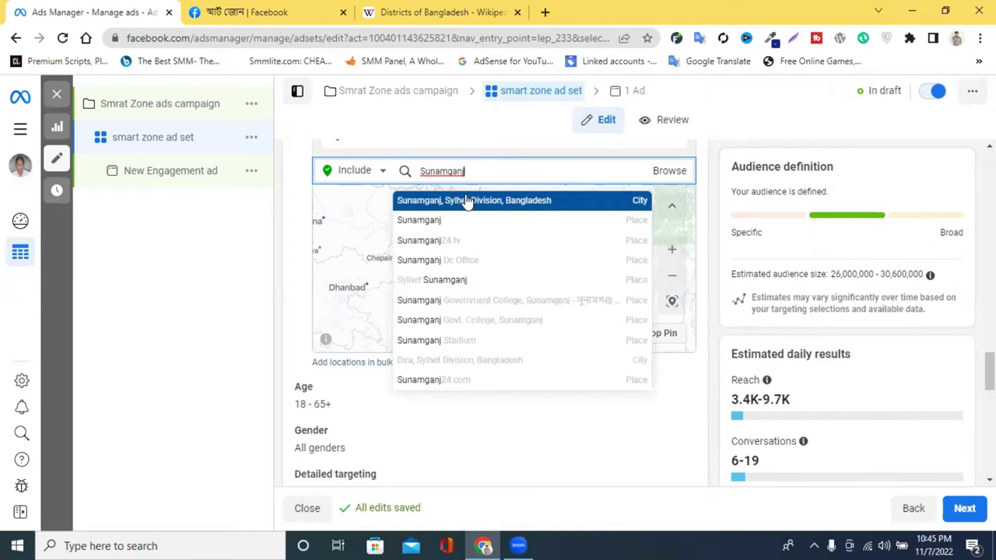
pyautogui.click(467, 200)
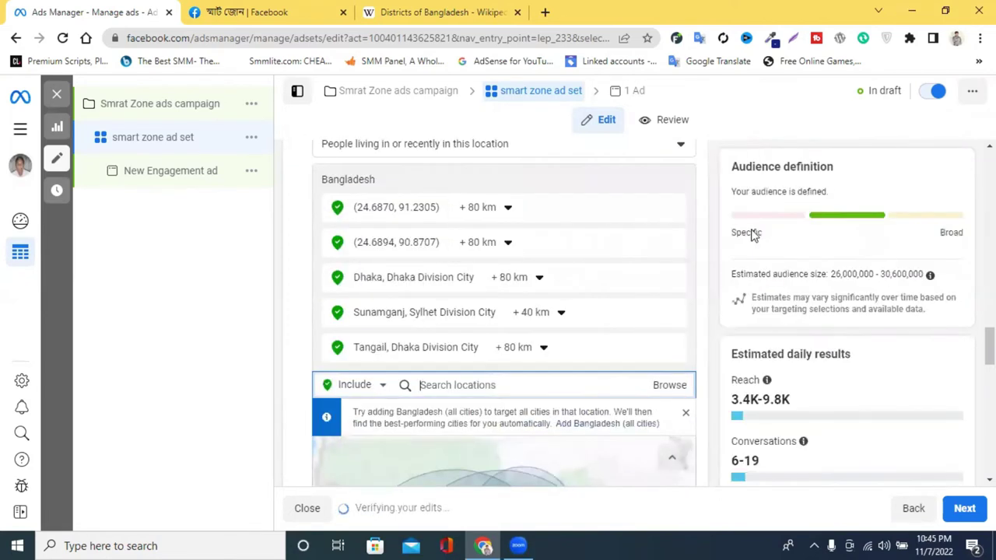
# - Remove both dropped pins and the cities Dhaka, Sunamganj and Tangail from the ad set's included locations
pyautogui.scroll(2, 605, 209)
pyautogui.scroll(-2, 605, 209)
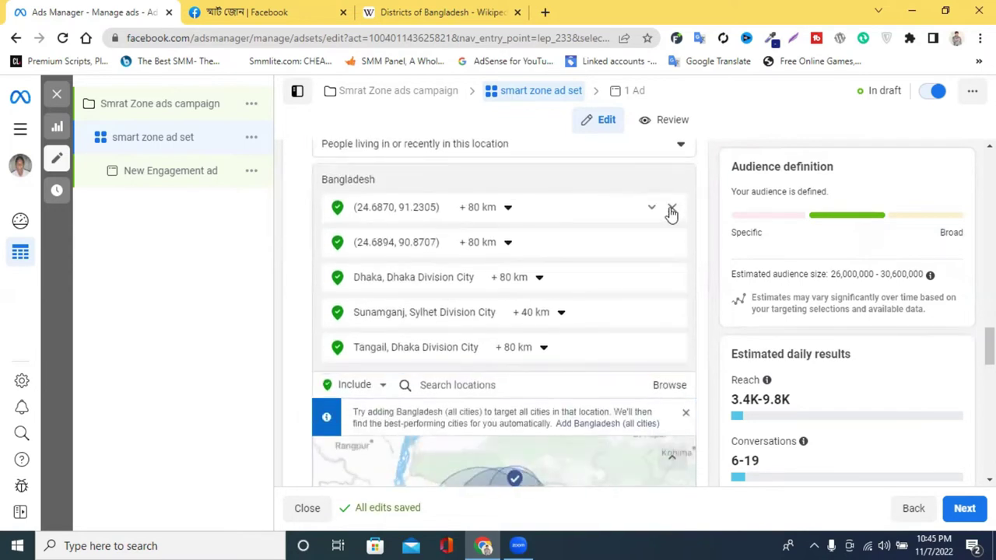
pyautogui.click(672, 211)
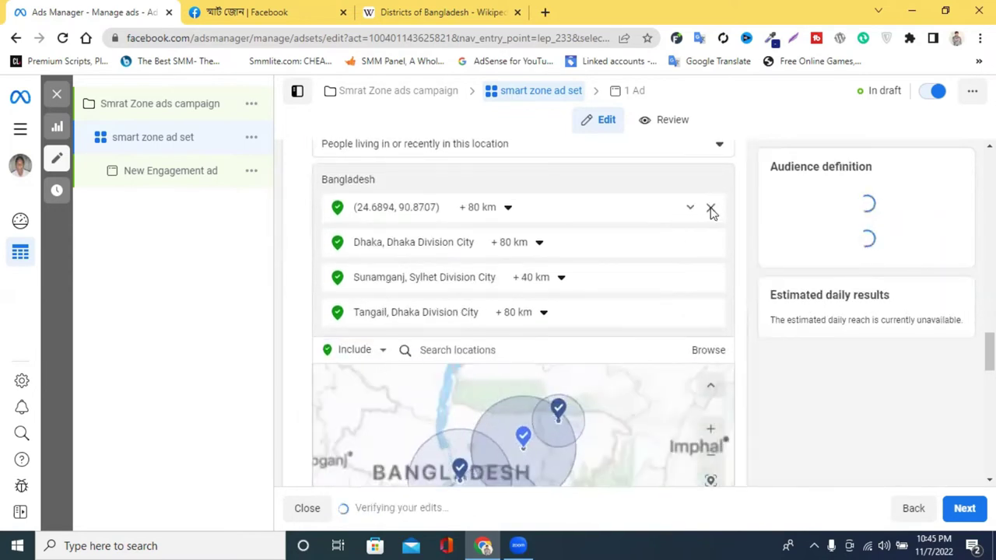
pyautogui.click(673, 212)
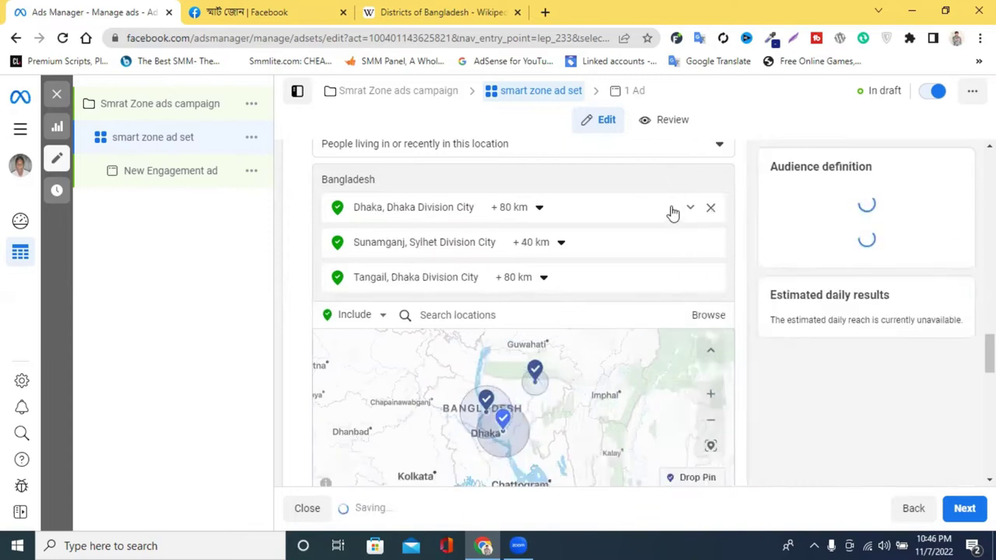
pyautogui.click(710, 208)
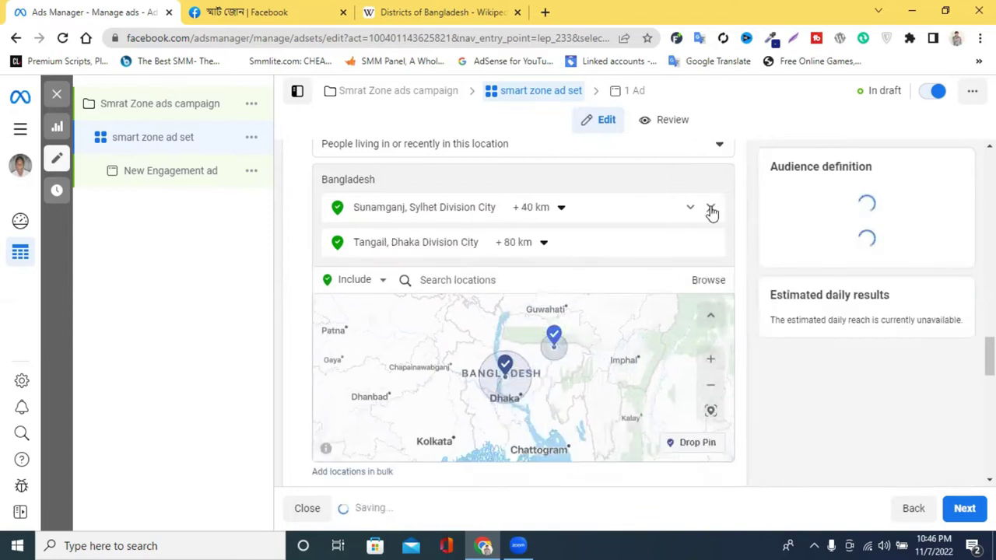
pyautogui.click(710, 208)
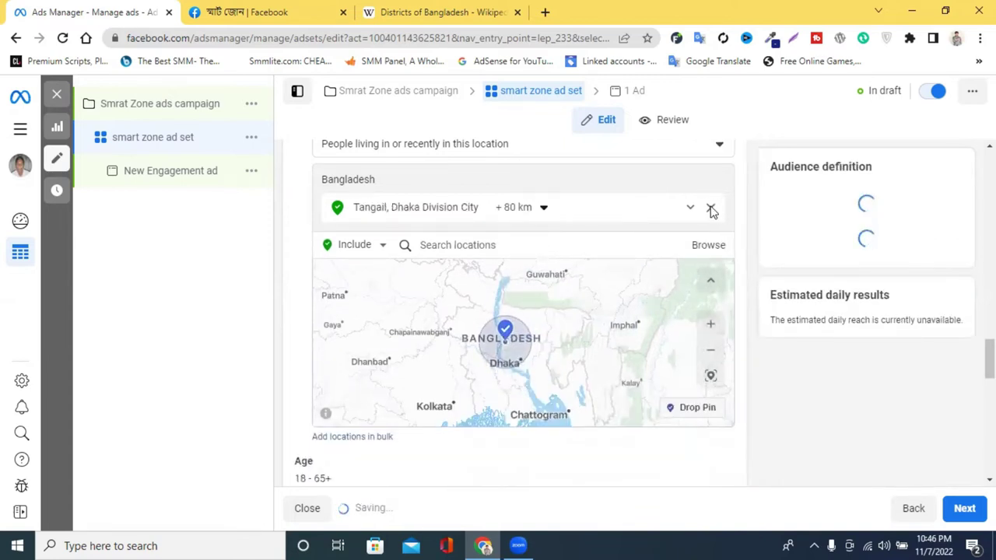
pyautogui.click(711, 208)
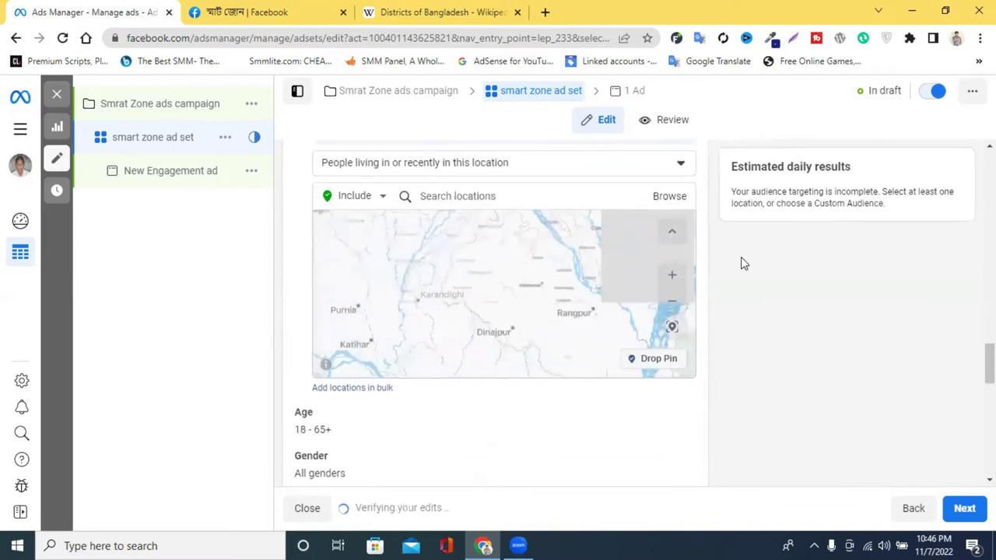
# - Dismiss the Advantage lookalike notice above the Locations section
pyautogui.scroll(3, 743, 265)
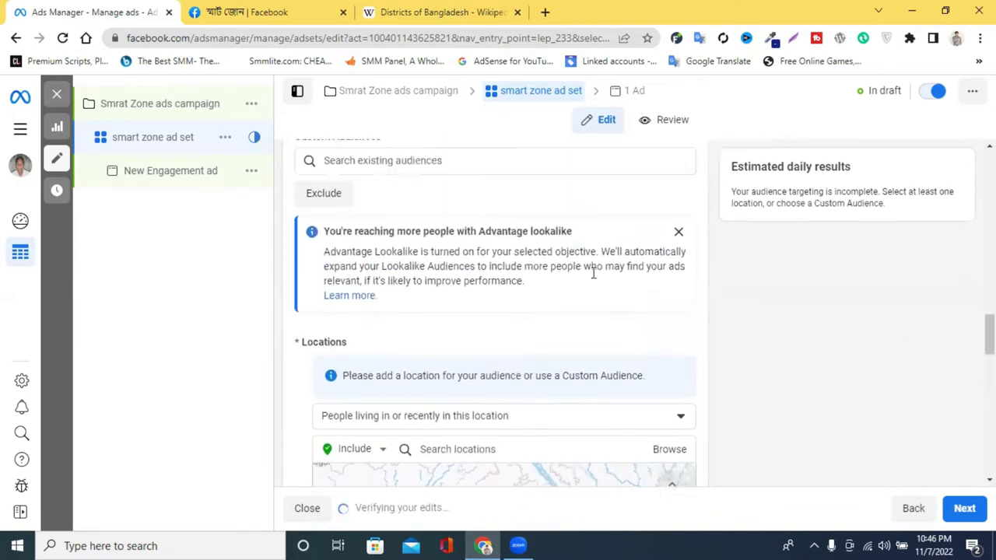
pyautogui.click(682, 254)
pyautogui.scroll(-2, 506, 272)
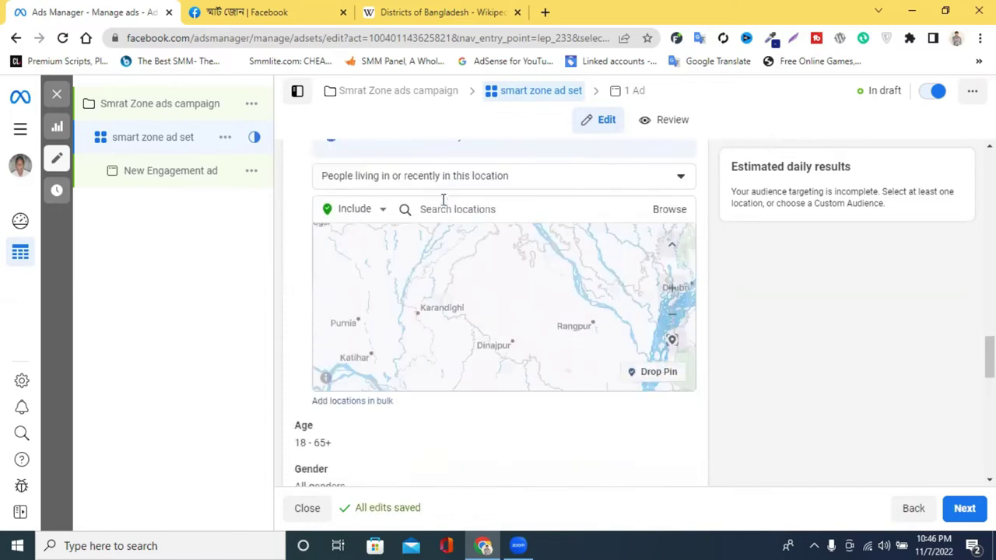
# - Add the whole country of Bangladesh as an included targeting location
pyautogui.click(473, 211)
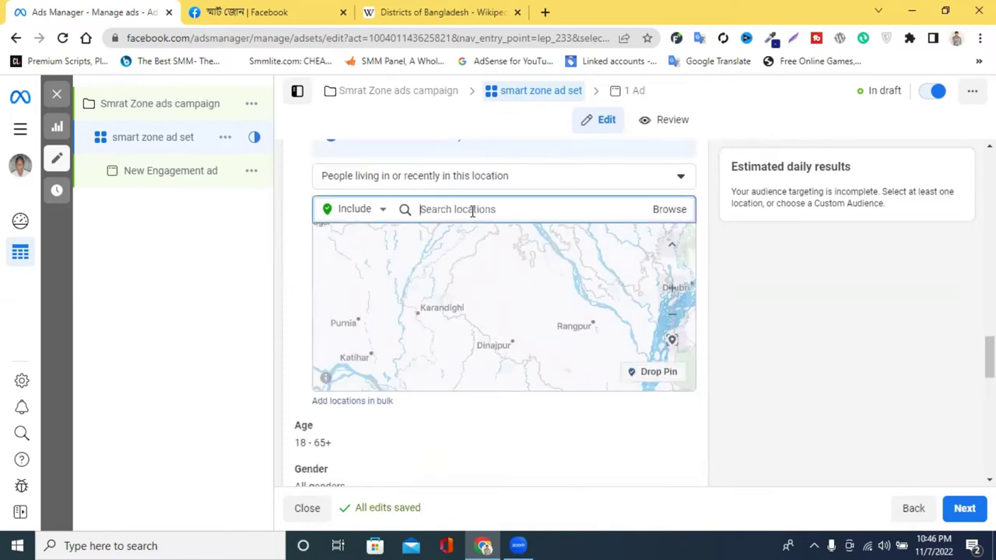
pyautogui.write('bangl')
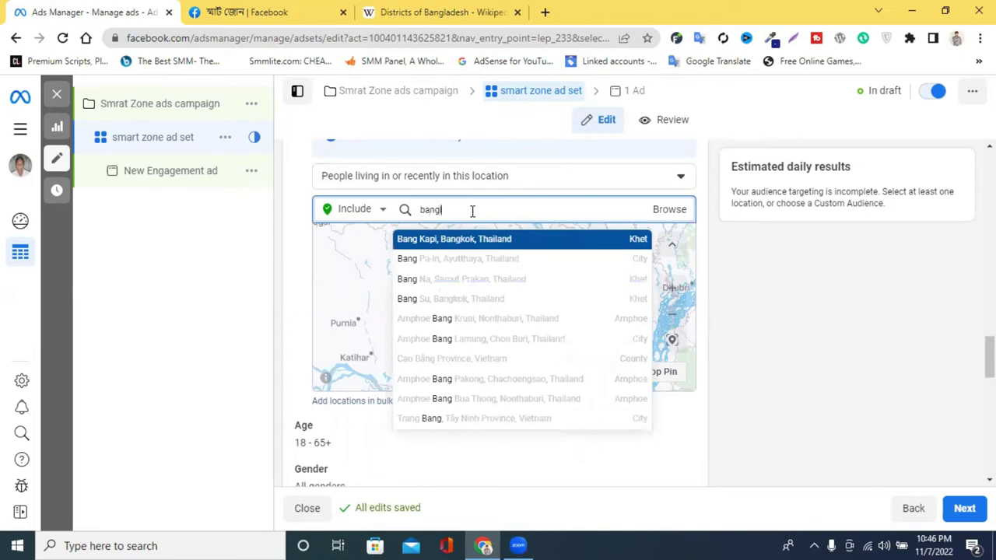
pyautogui.write('a')
pyautogui.press('BackSpace')
pyautogui.write('b')
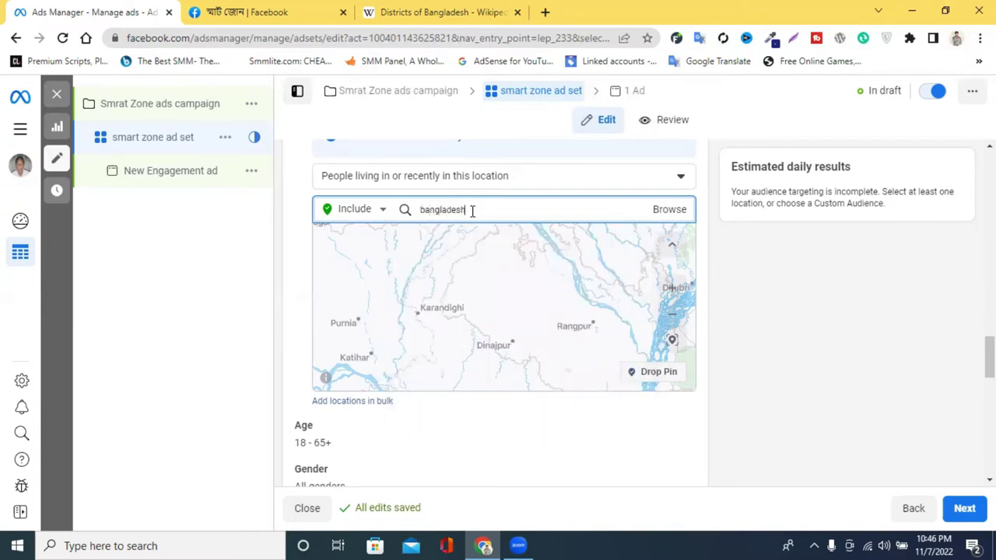
pyautogui.write('angladesh')
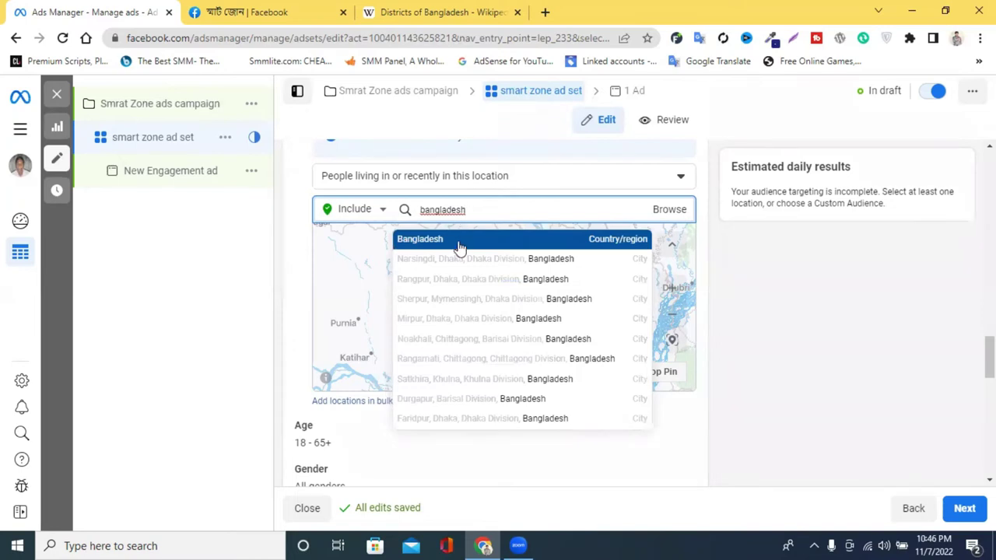
pyautogui.click(459, 241)
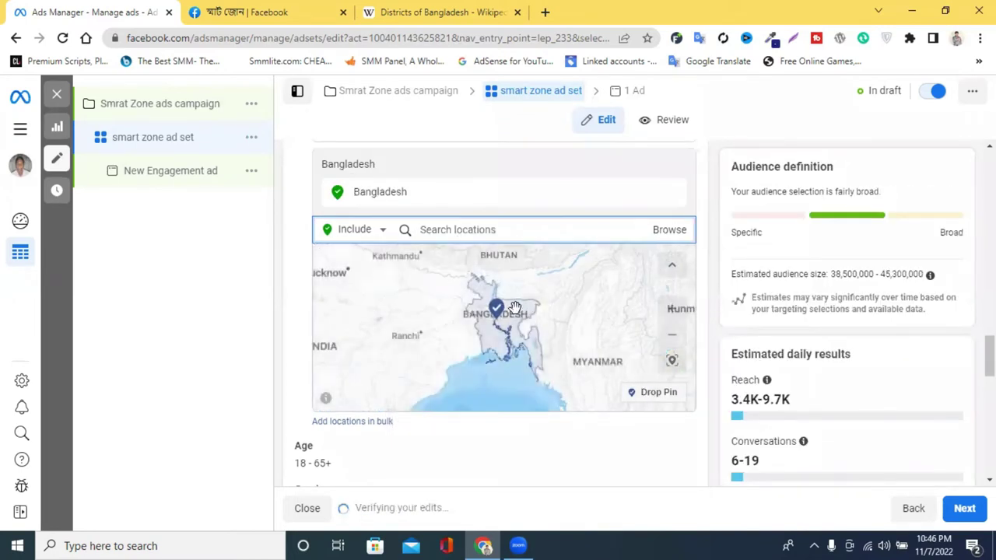
# - Switch to the স্মার্ট জোন Facebook Page and examine the product photos in its latest post to judge the target audience
pyautogui.scroll(-2, 796, 292)
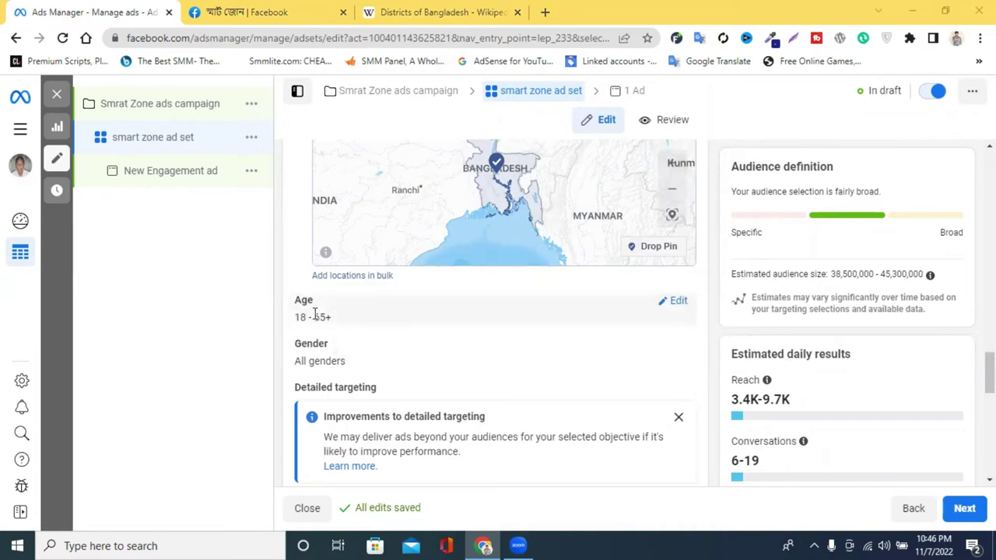
pyautogui.click(212, 12)
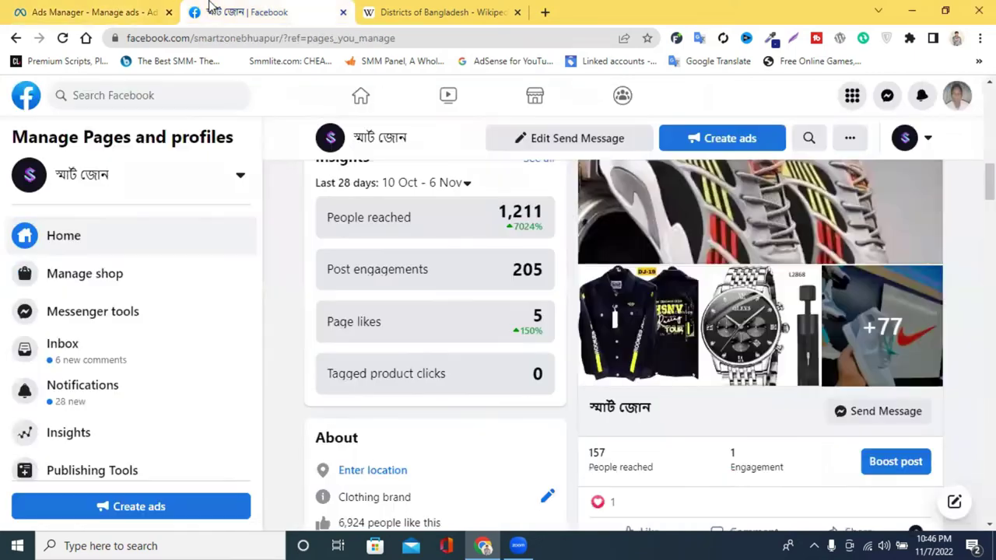
pyautogui.scroll(2, 829, 300)
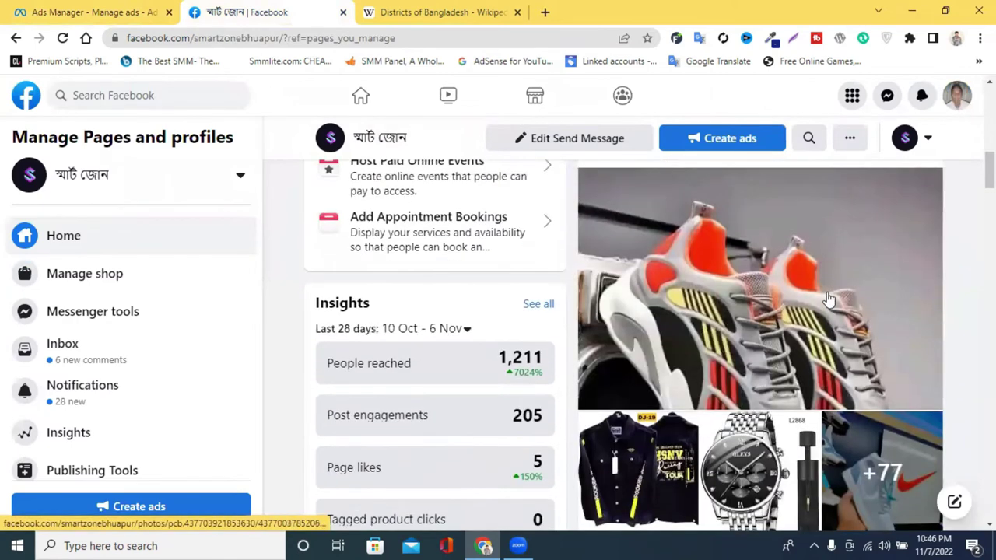
pyautogui.scroll(-2, 829, 303)
pyautogui.scroll(2, 827, 317)
pyautogui.scroll(-1, 821, 323)
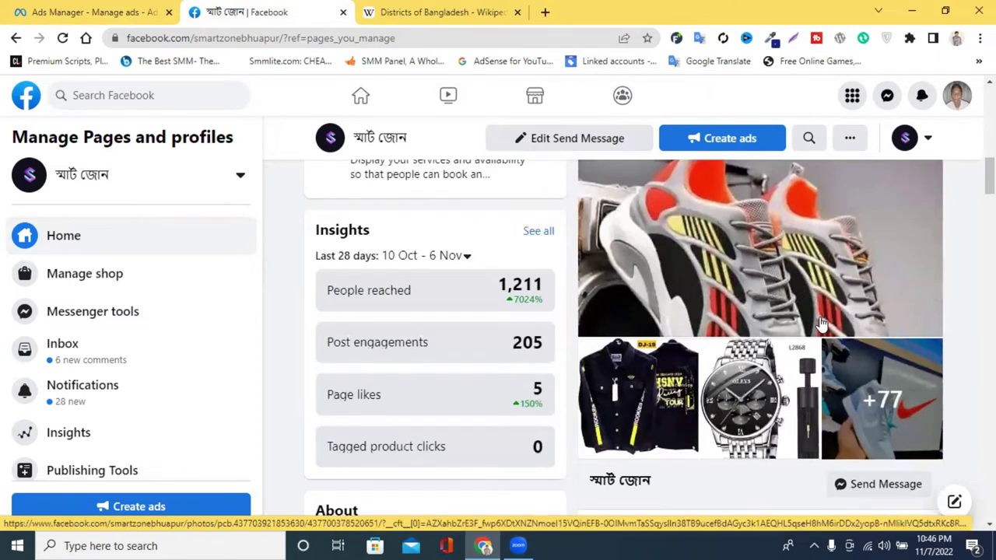
pyautogui.scroll(2, 822, 323)
pyautogui.scroll(-3, 821, 323)
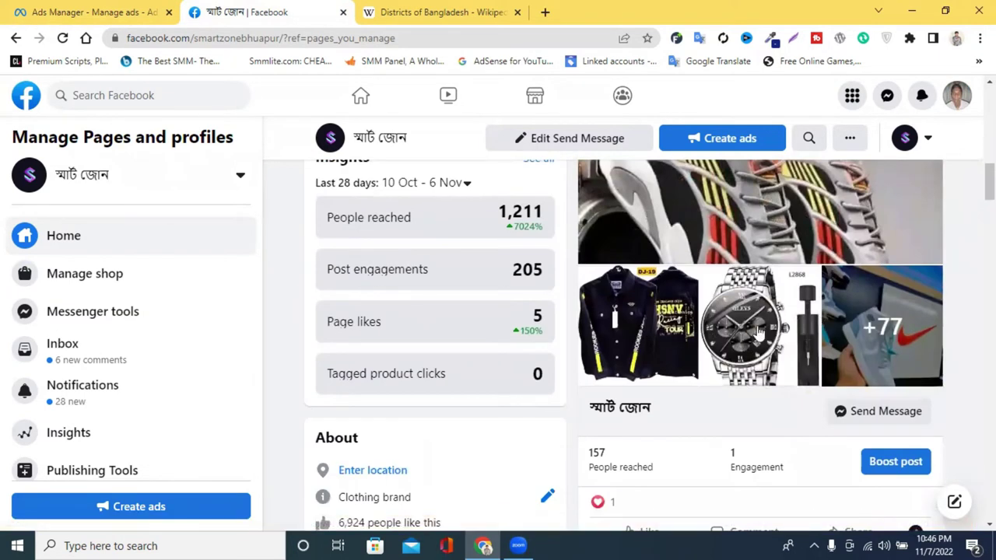
pyautogui.scroll(2, 813, 330)
pyautogui.scroll(2, 813, 331)
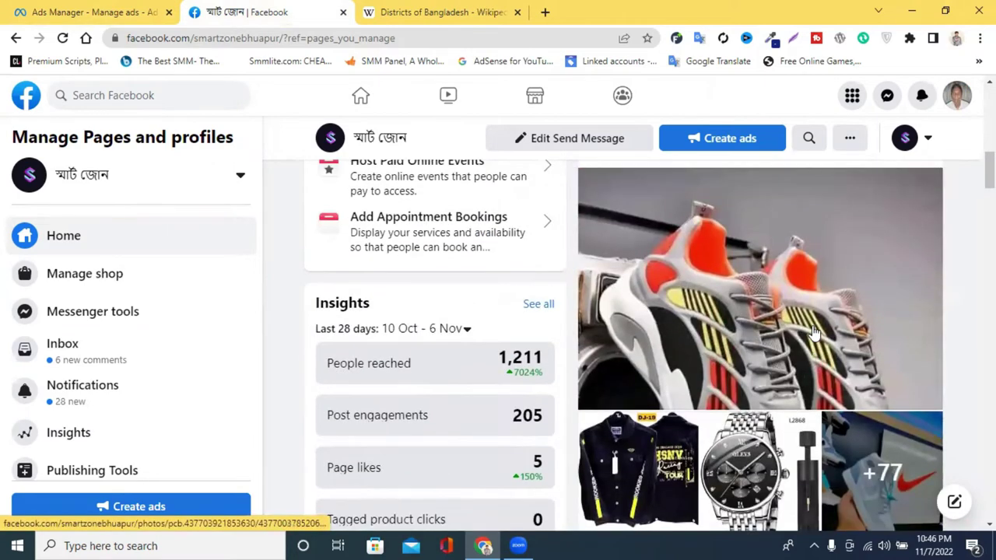
pyautogui.scroll(-5, 814, 333)
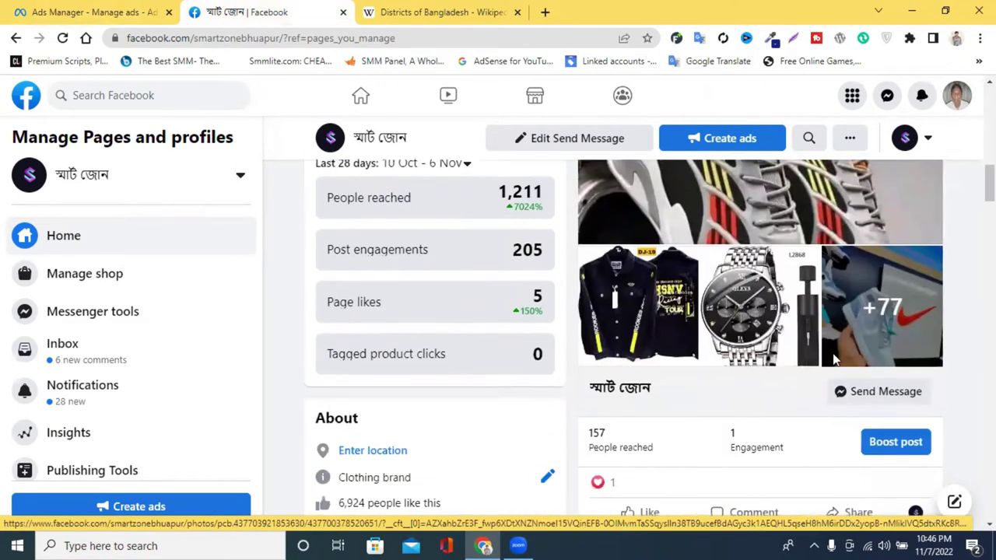
# - Return to Ads Manager, set the ad set's maximum audience age to 45, and check the estimated daily conversations
pyautogui.click(131, 11)
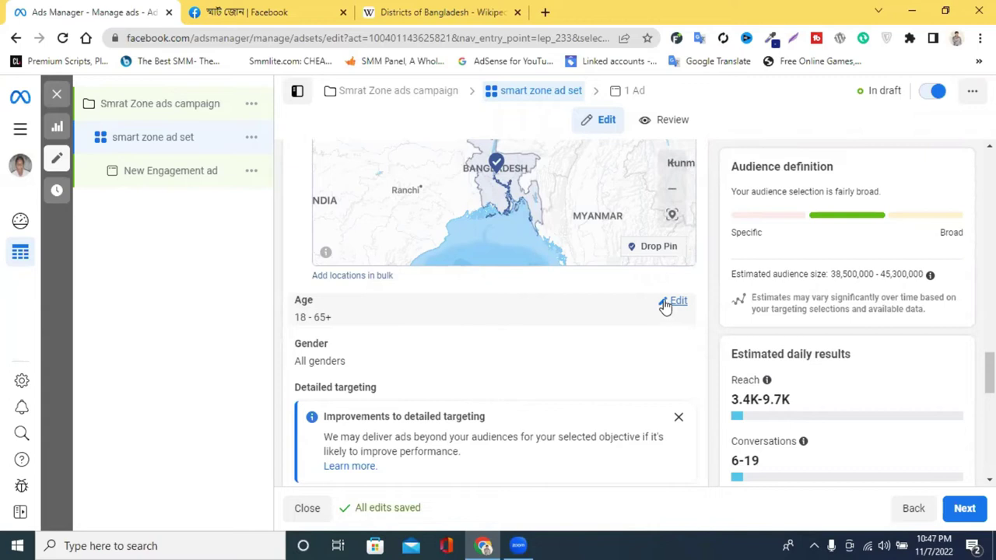
pyautogui.click(666, 303)
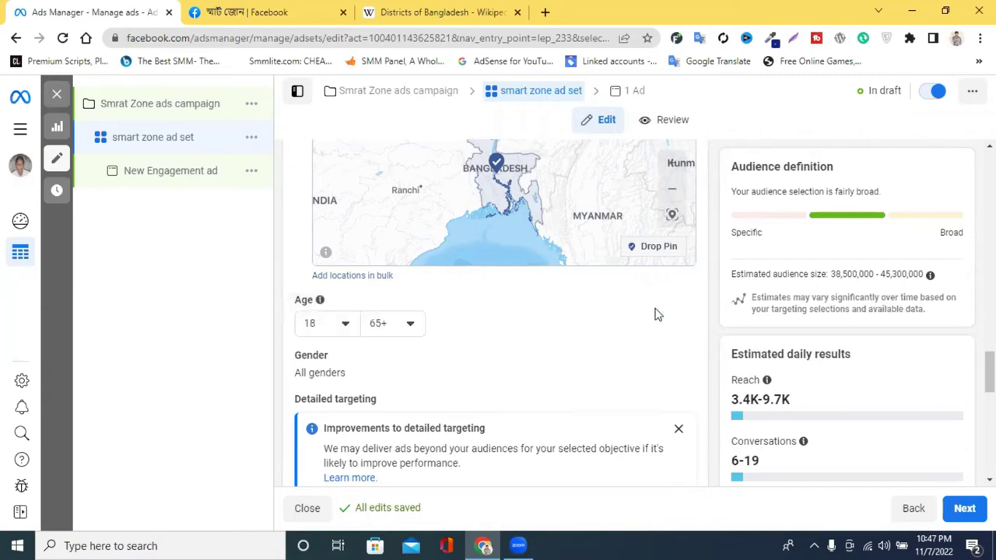
pyautogui.click(396, 327)
pyautogui.scroll(3, 401, 156)
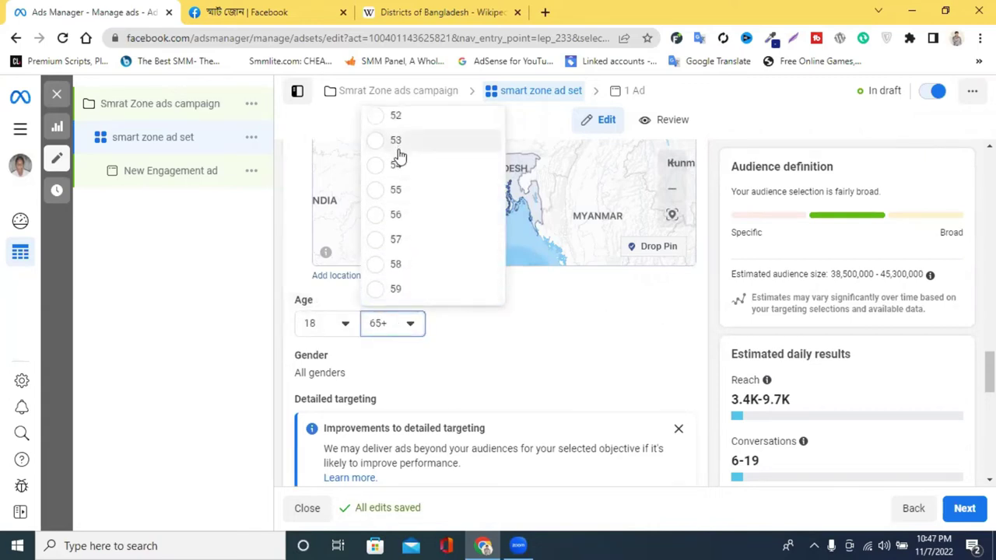
pyautogui.scroll(2, 400, 160)
pyautogui.scroll(2, 407, 154)
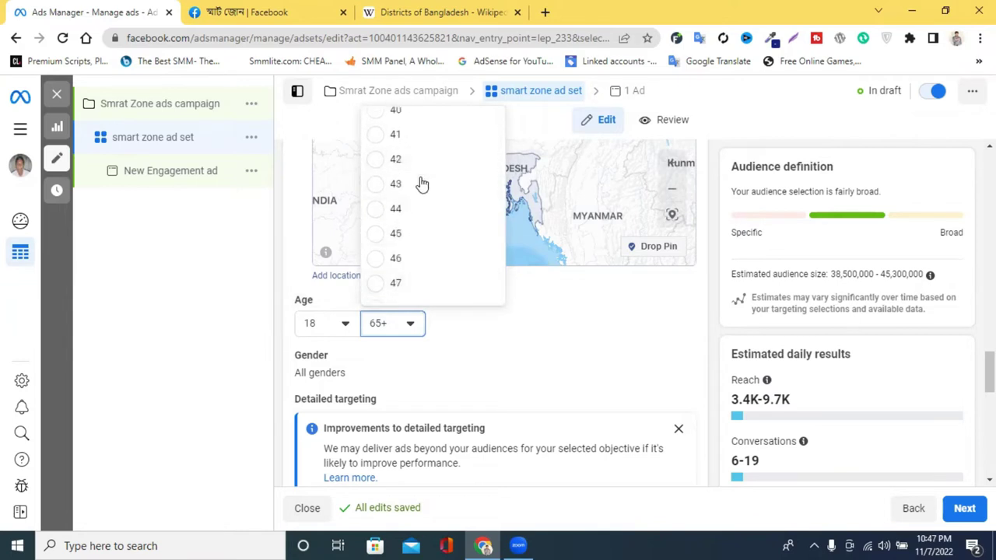
pyautogui.click(410, 235)
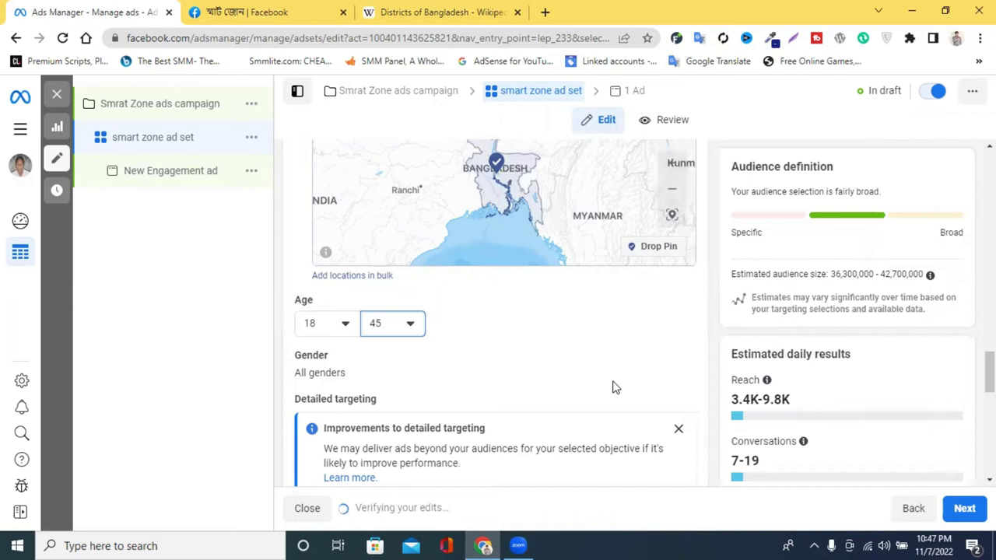
pyautogui.scroll(-3, 614, 384)
pyautogui.moveTo(734, 461); pyautogui.dragTo(771, 460)
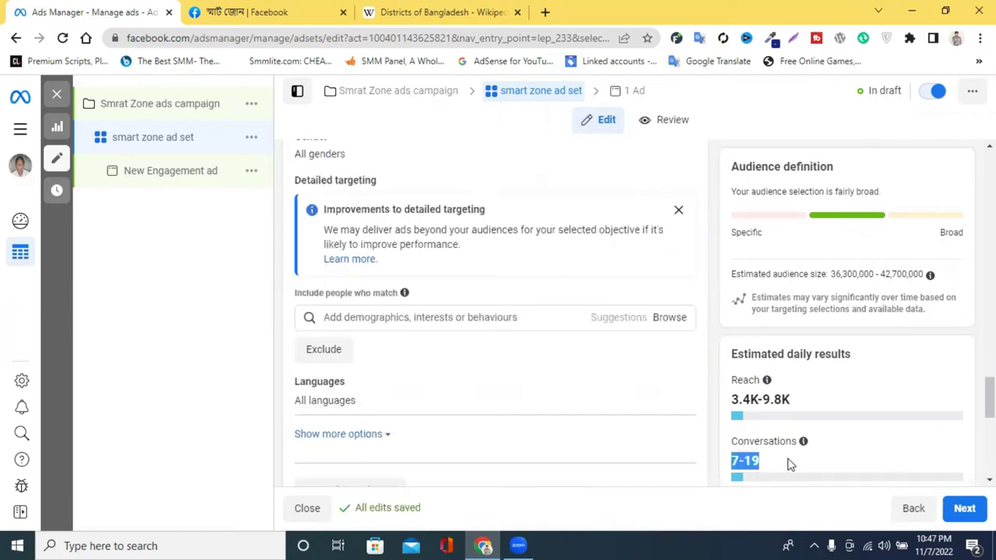
pyautogui.click(792, 463)
pyautogui.moveTo(804, 449)
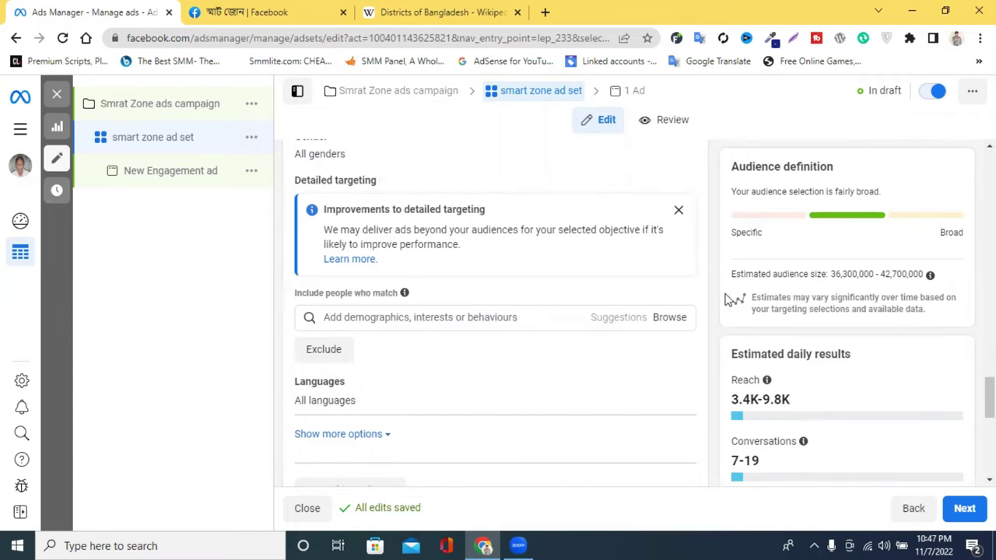
# - Search detailed targeting for "online shop" and include the interest Daraz Online Shopping
pyautogui.scroll(1, 708, 297)
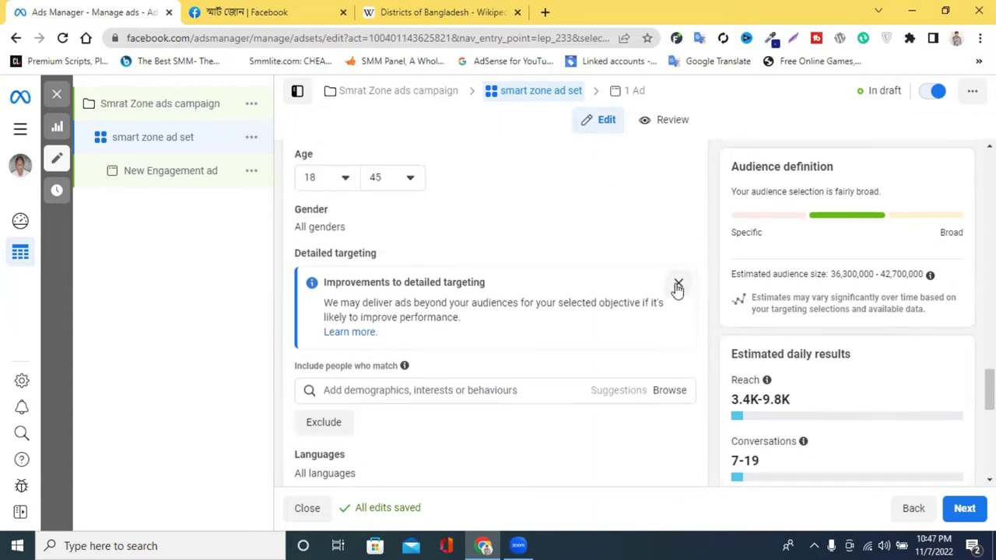
pyautogui.click(385, 390)
pyautogui.scroll(-2, 384, 389)
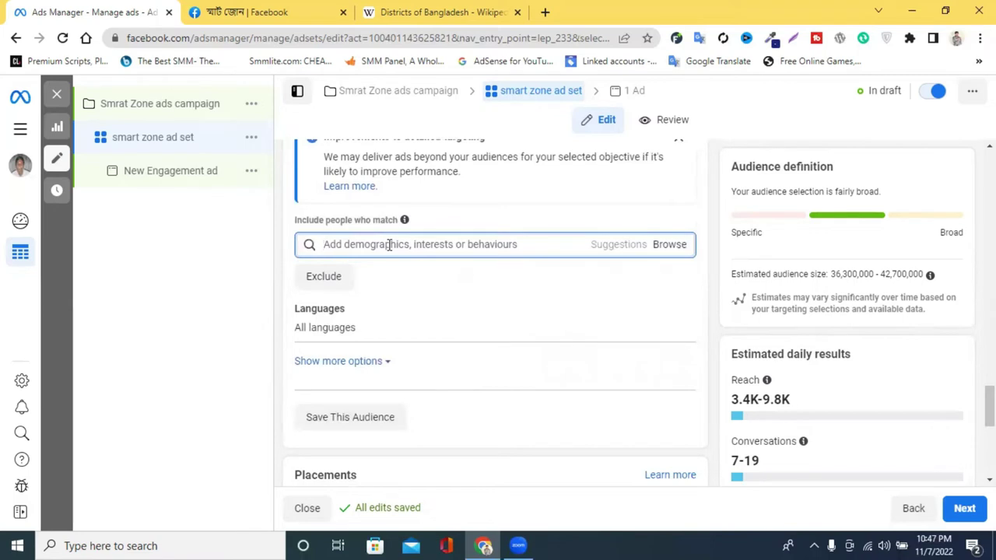
pyautogui.write('d')
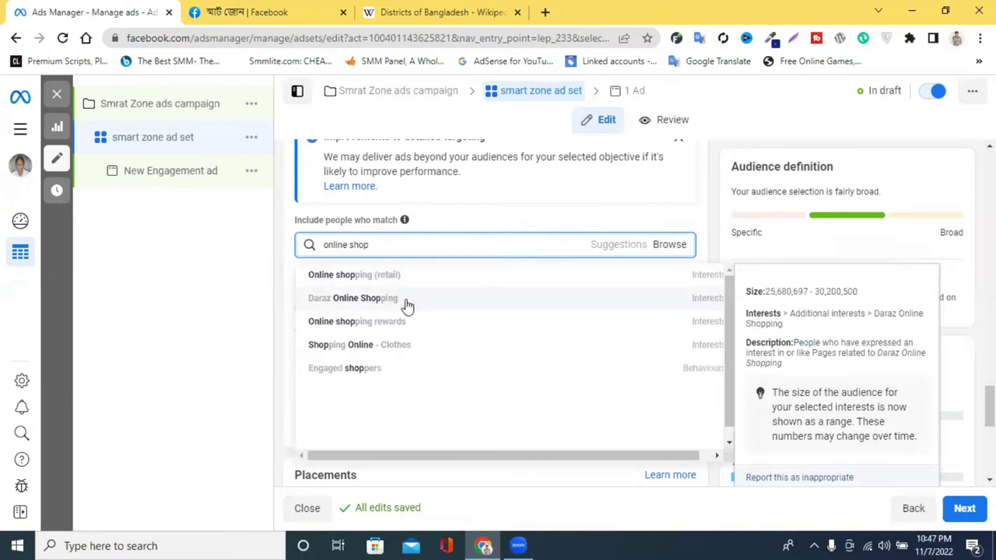
pyautogui.click(406, 304)
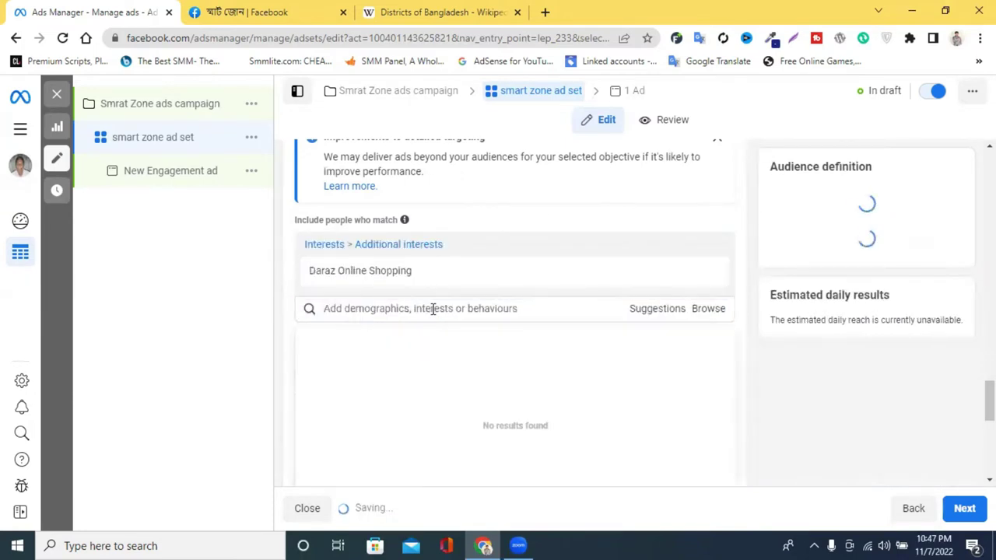
# - Search the detailed targeting options for "online shop", and shorten the search to "shop"
pyautogui.write('online')
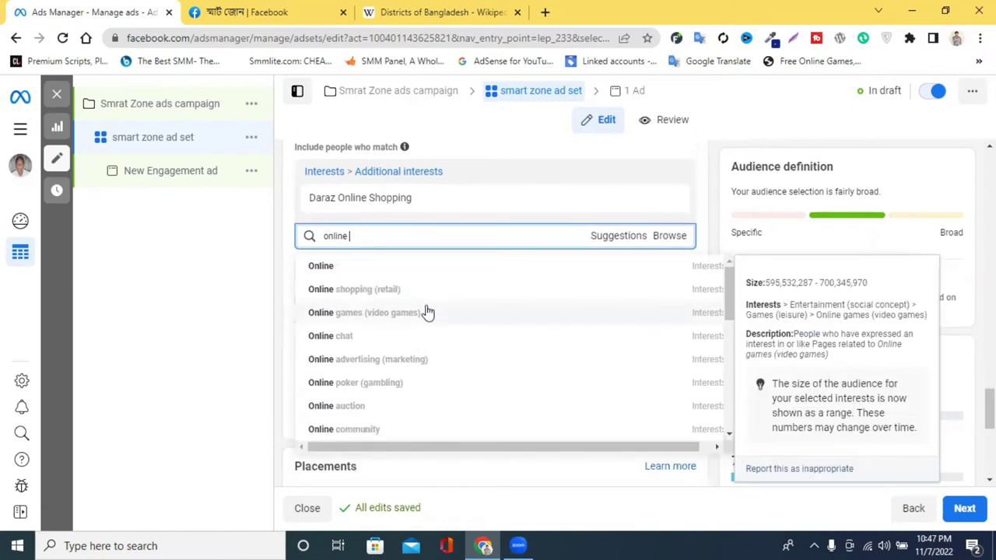
pyautogui.doubleClick(380, 236)
pyautogui.click(380, 236)
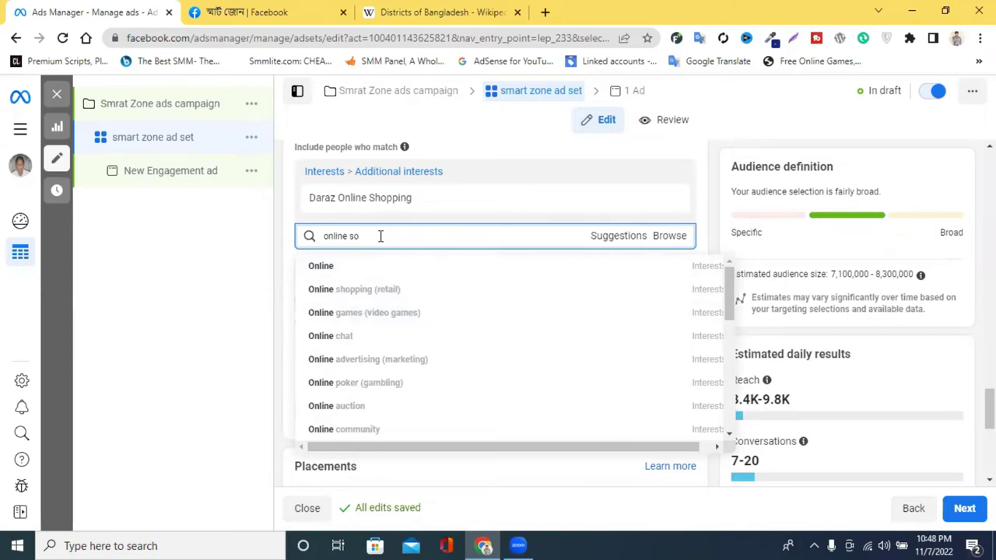
pyautogui.press('BackSpace')
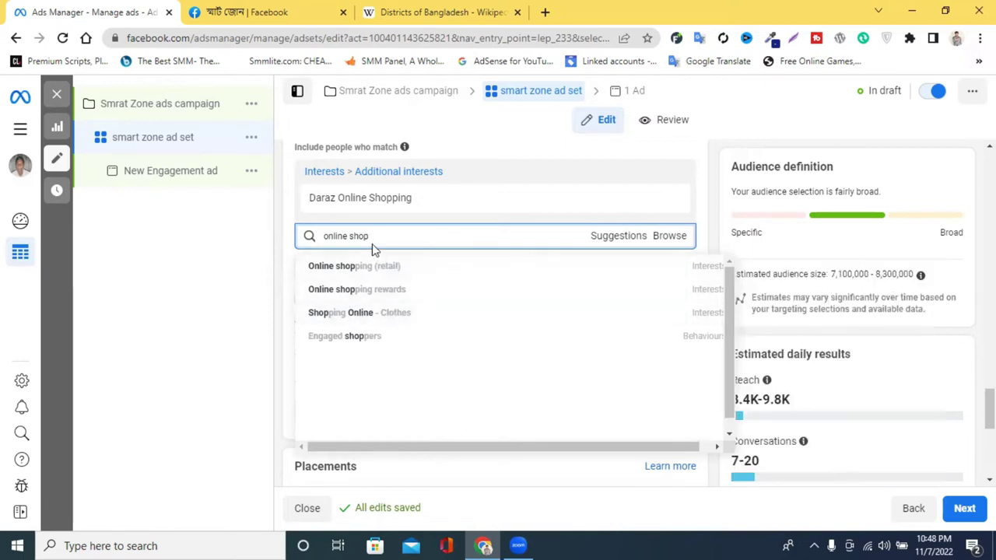
pyautogui.moveTo(348, 235); pyautogui.dragTo(313, 238)
pyautogui.press('BackSpace')
pyautogui.press('Delete')
# - Search the detailed targeting options for "shopping" and look through the suggested interests
pyautogui.doubleClick(327, 237)
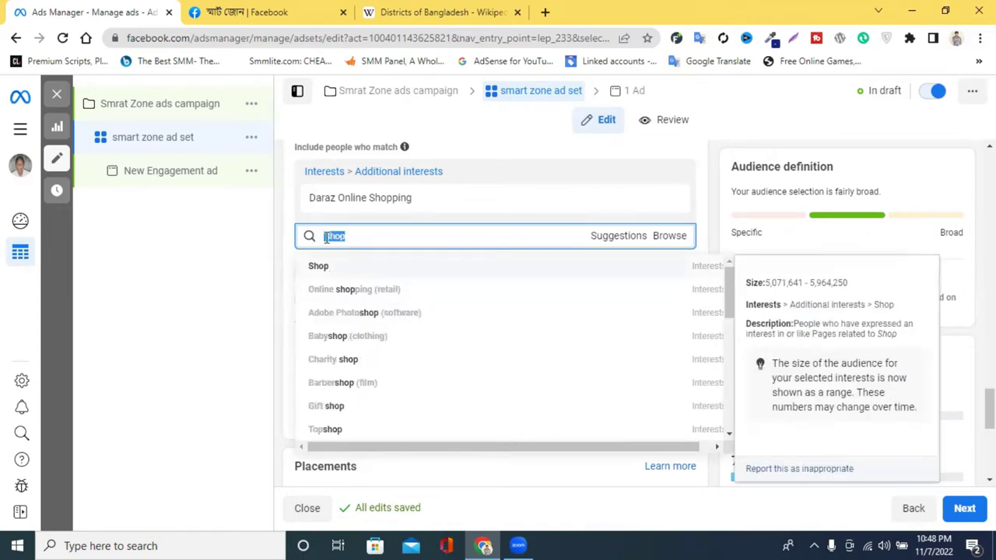
pyautogui.press('BackSpace')
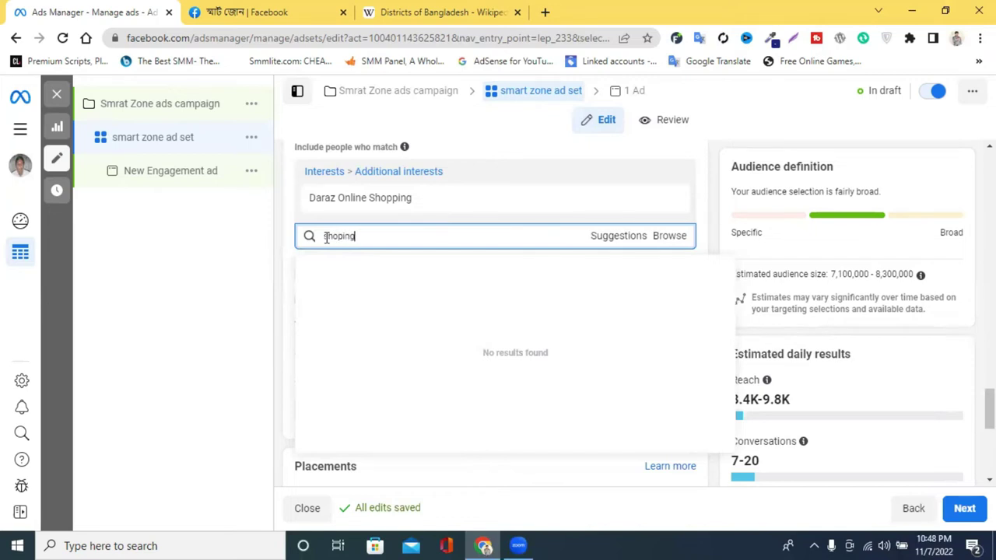
pyautogui.rightClick(348, 243)
pyautogui.click(377, 249)
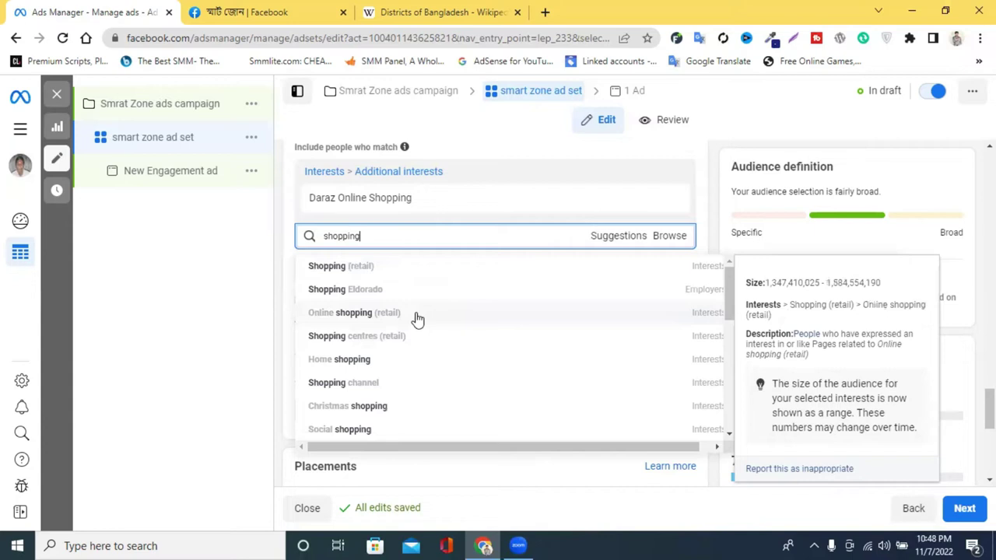
pyautogui.scroll(-2, 416, 327)
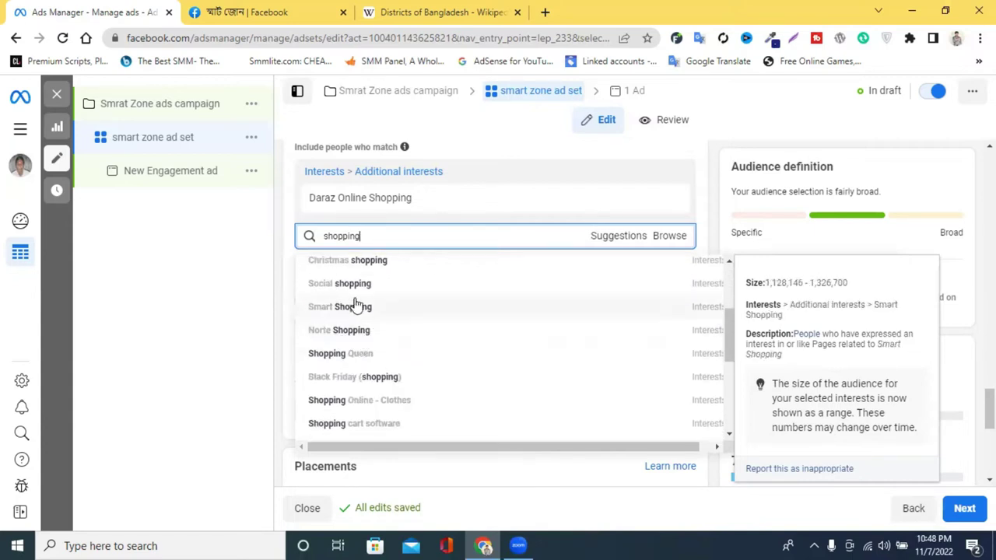
pyautogui.scroll(-1, 395, 297)
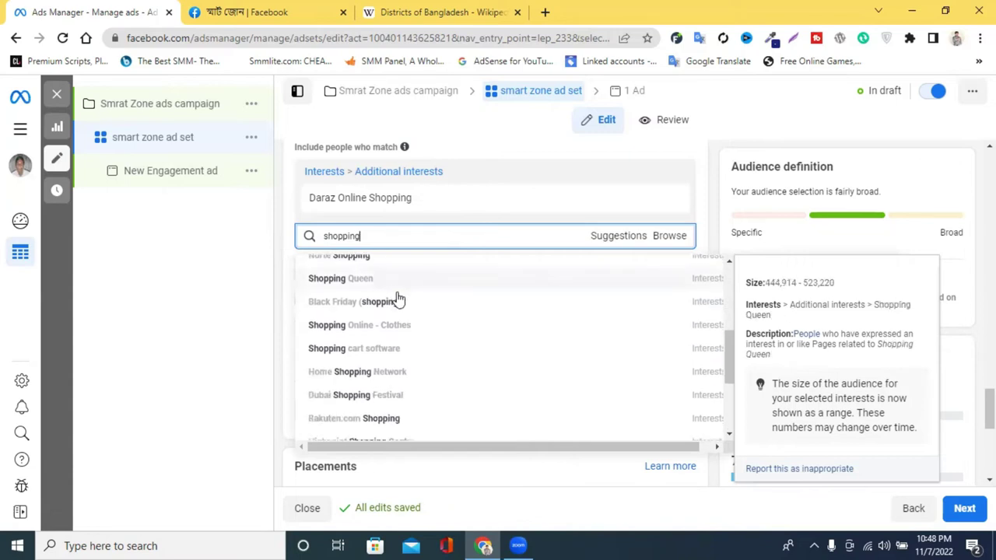
pyautogui.scroll(-2, 395, 296)
pyautogui.scroll(1, 358, 265)
pyautogui.scroll(1, 358, 265)
# - Replace the detailed targeting search with "cloting" and apply the spelling suggestion "clotting"
pyautogui.doubleClick(352, 234)
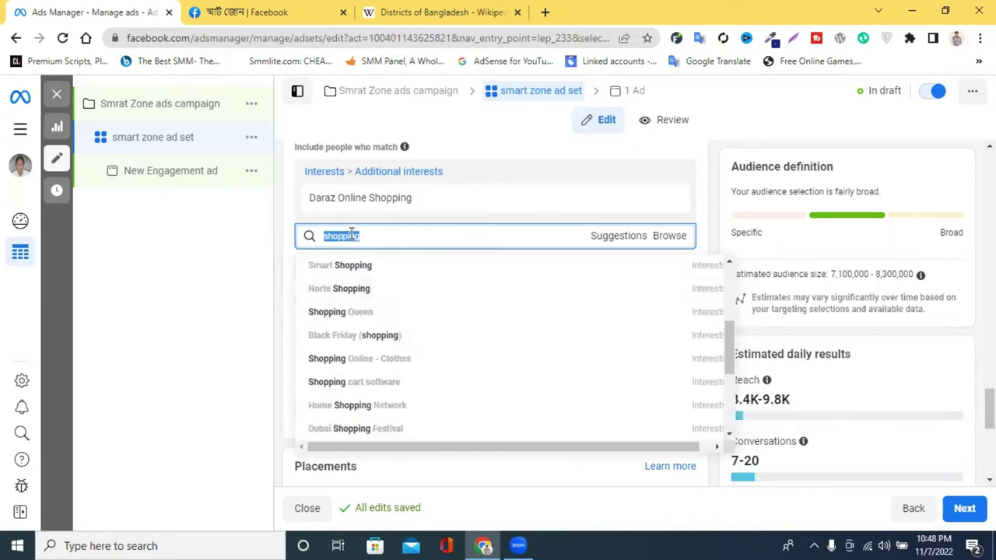
pyautogui.press('BackSpace')
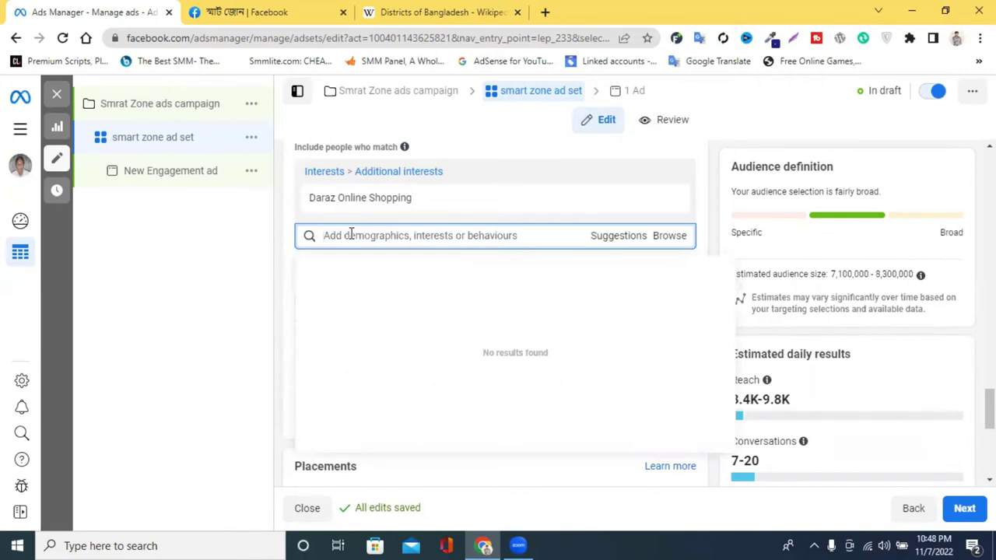
pyautogui.write('clot')
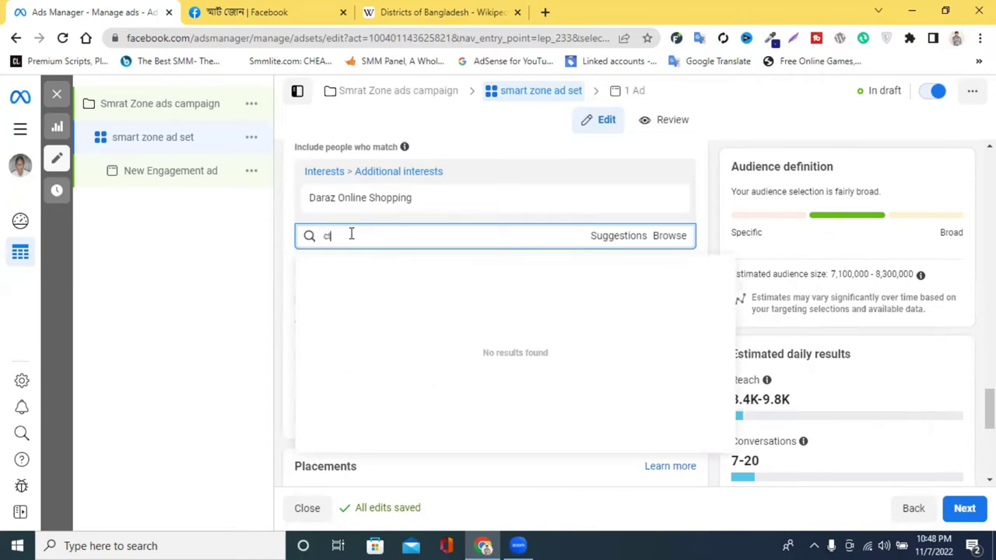
pyautogui.write('ing')
pyautogui.rightClick(336, 236)
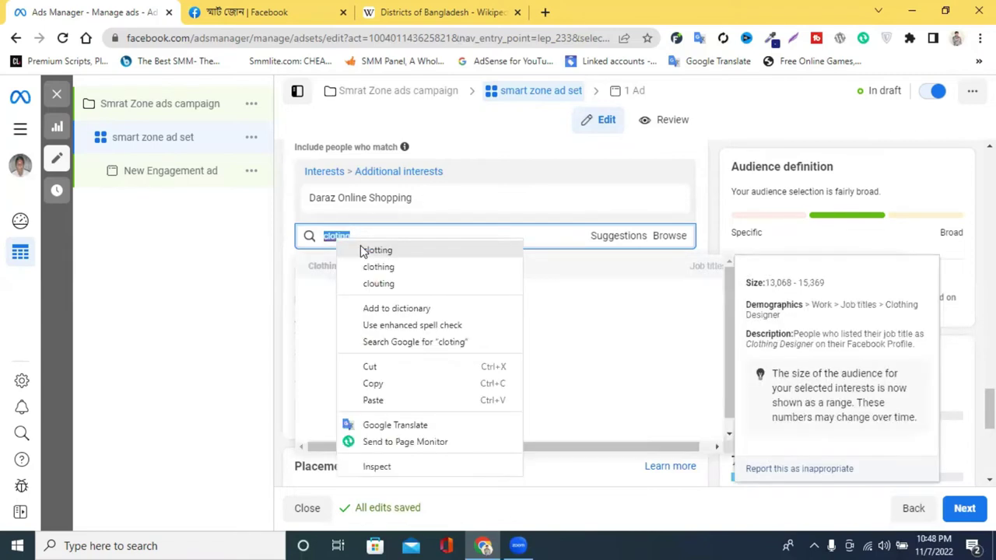
pyautogui.click(360, 248)
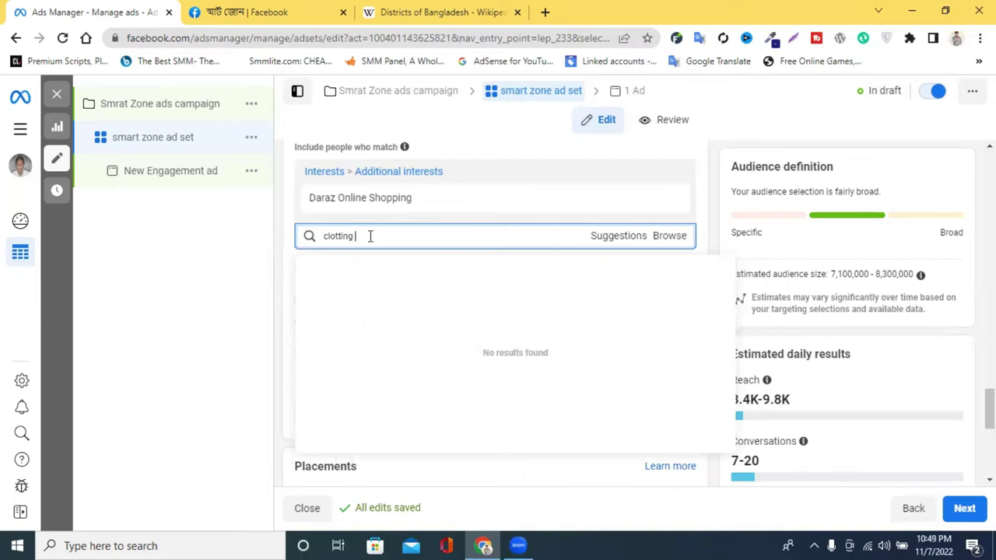
# - Extend the detailed targeting search to "clotting shopping" and "clotting shop", and cut it back to "clotting"
pyautogui.write('shop')
pyautogui.write('ing')
pyautogui.rightClick(371, 236)
pyautogui.click(393, 249)
pyautogui.tripleClick(395, 235)
pyautogui.click(376, 236)
pyautogui.tripleClick(376, 235)
pyautogui.doubleClick(376, 235)
pyautogui.press('BackSpace')
pyautogui.doubleClick(372, 232)
pyautogui.click(380, 237)
pyautogui.write('shop')
pyautogui.press('BackSpace')
pyautogui.press('BackSpace')
pyautogui.press('BackSpace')
pyautogui.press('BackSpace')
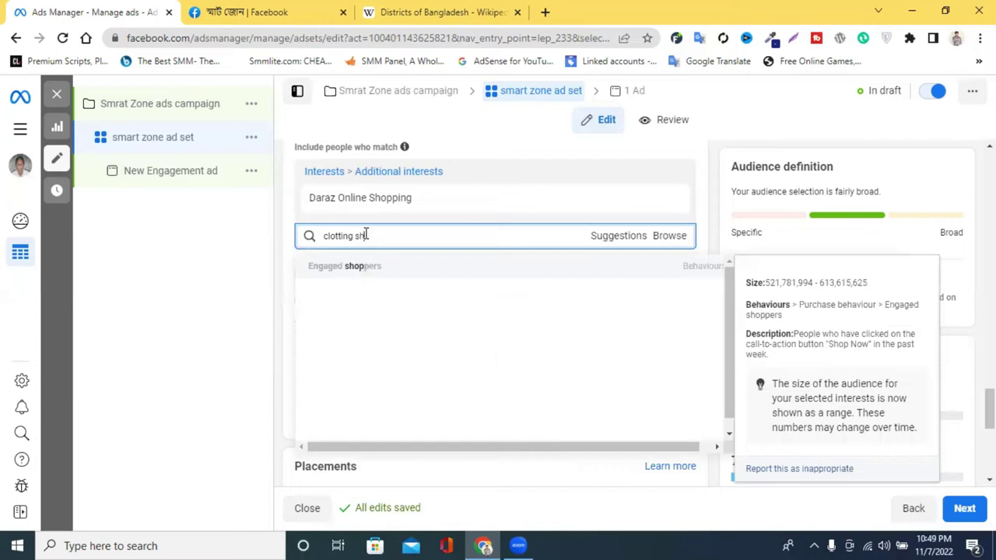
pyautogui.doubleClick(324, 240)
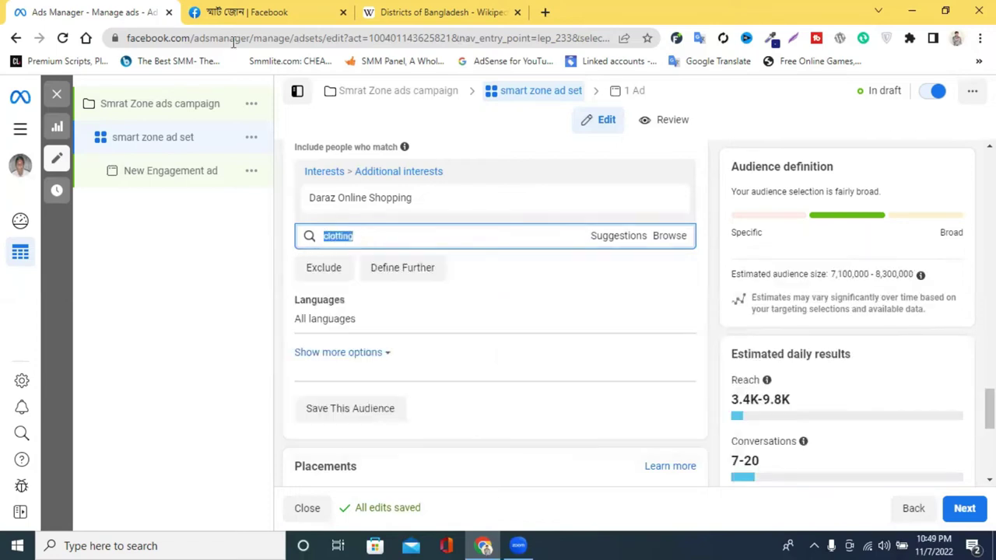
# - Switch to the স্মার্ট জোন Facebook Page, expand the latest post's full text, and examine its product photos and Page category
pyautogui.click(232, 11)
pyautogui.scroll(5, 833, 243)
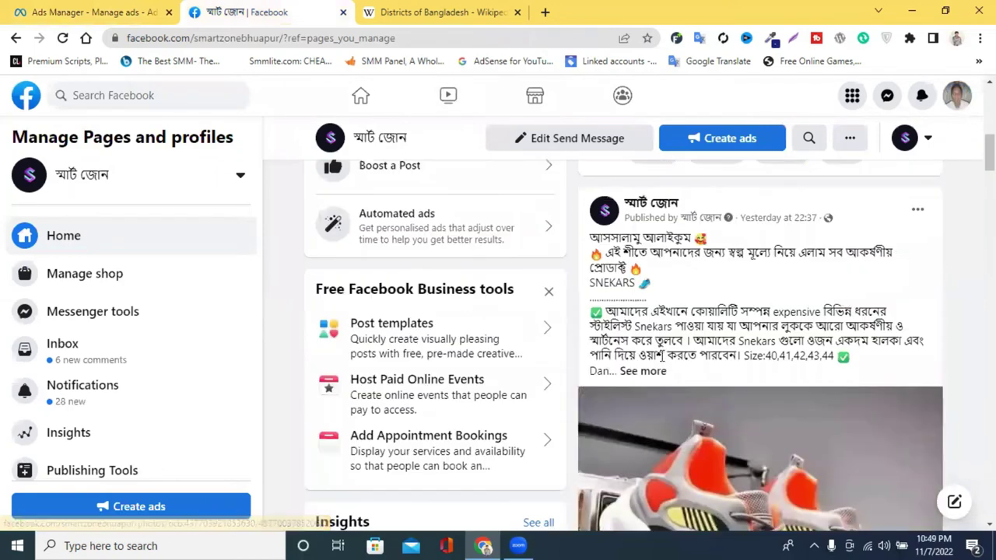
pyautogui.click(643, 371)
pyautogui.scroll(-2, 767, 346)
pyautogui.scroll(-7, 773, 343)
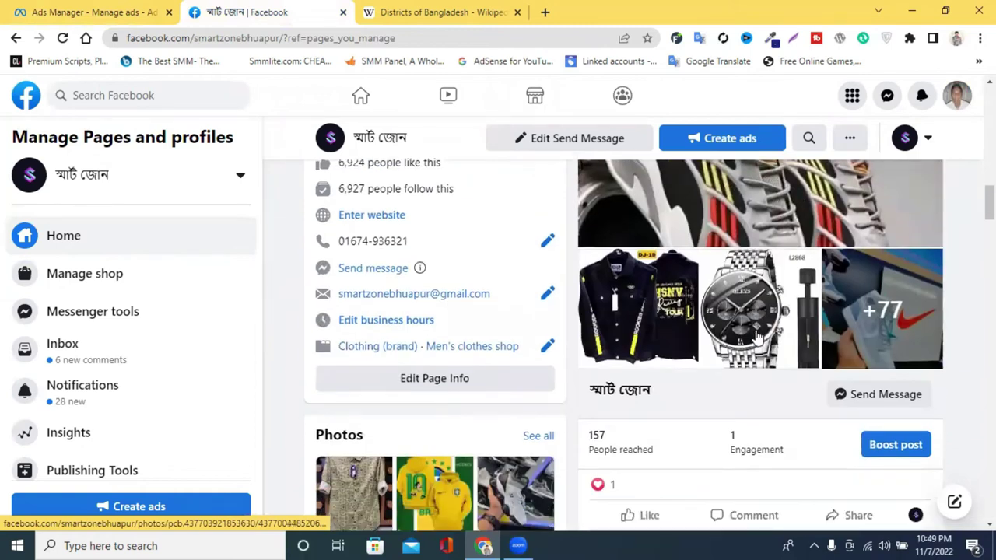
# - View the sneaker and black jacket photos of the latest স্মার্ট জোন post at full size, closing each one
pyautogui.scroll(3, 759, 335)
pyautogui.click(726, 324)
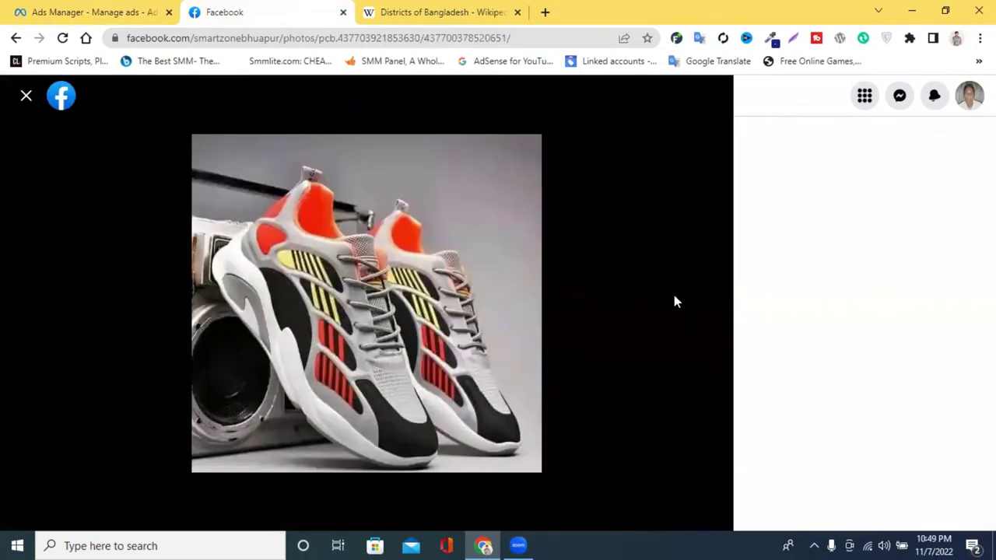
pyautogui.click(26, 96)
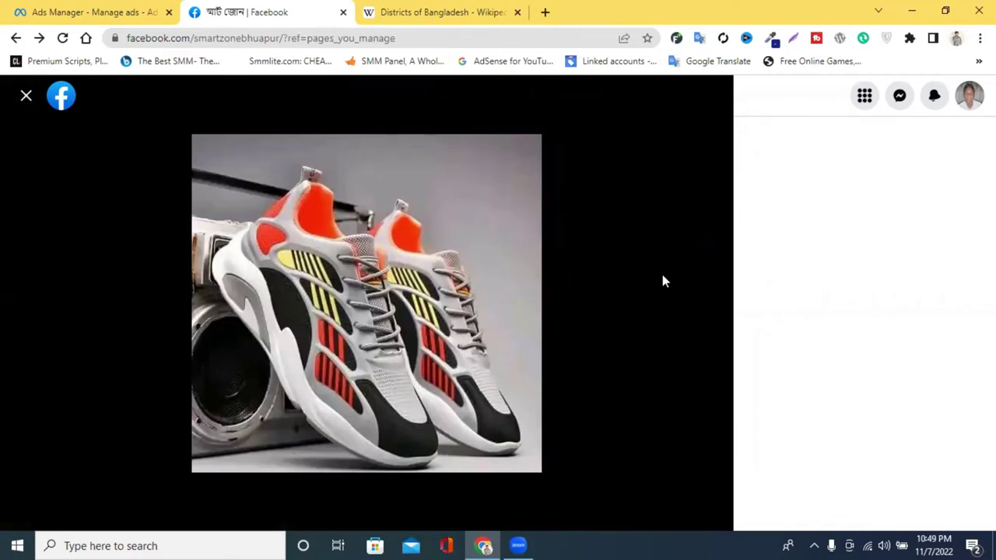
pyautogui.scroll(-4, 636, 259)
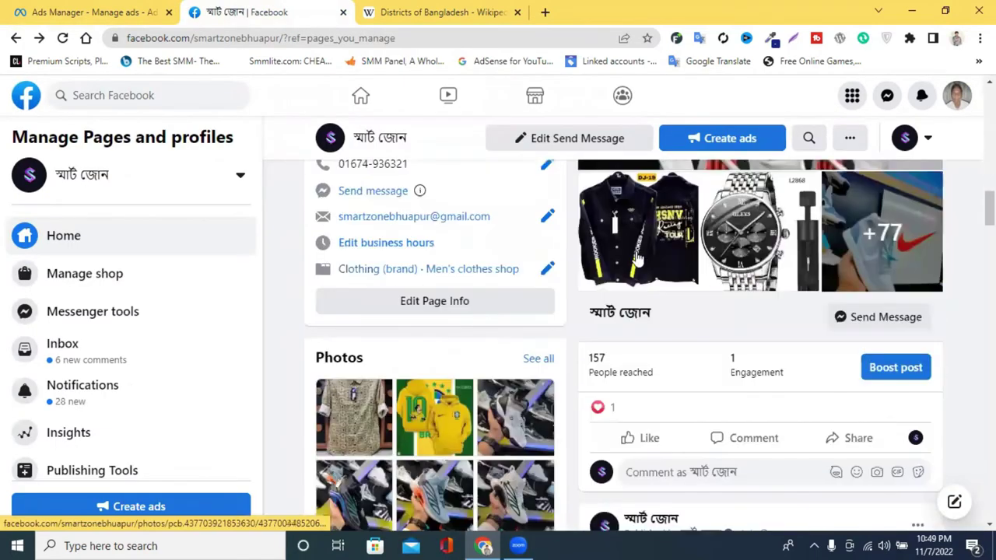
pyautogui.click(636, 259)
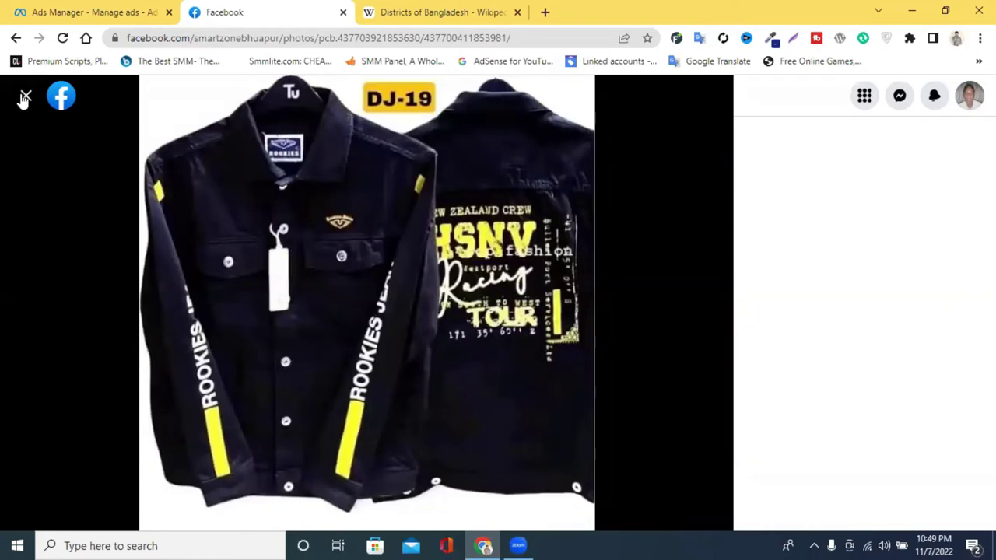
pyautogui.click(24, 98)
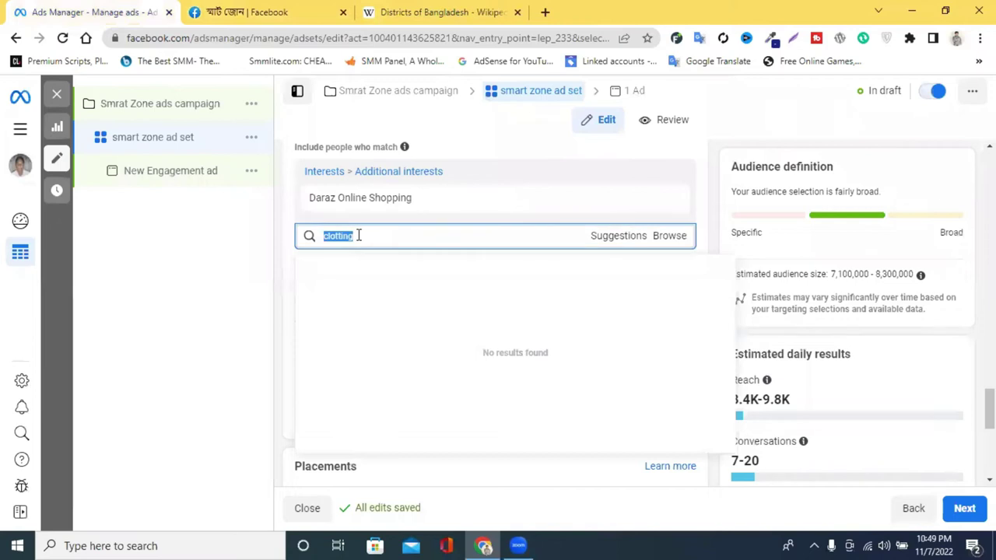
# - Switch to Ads Manager, replace the detailed targeting search with "jacket", and add the interest Jacket (clothing)
pyautogui.write('jacke')
pyautogui.write('t')
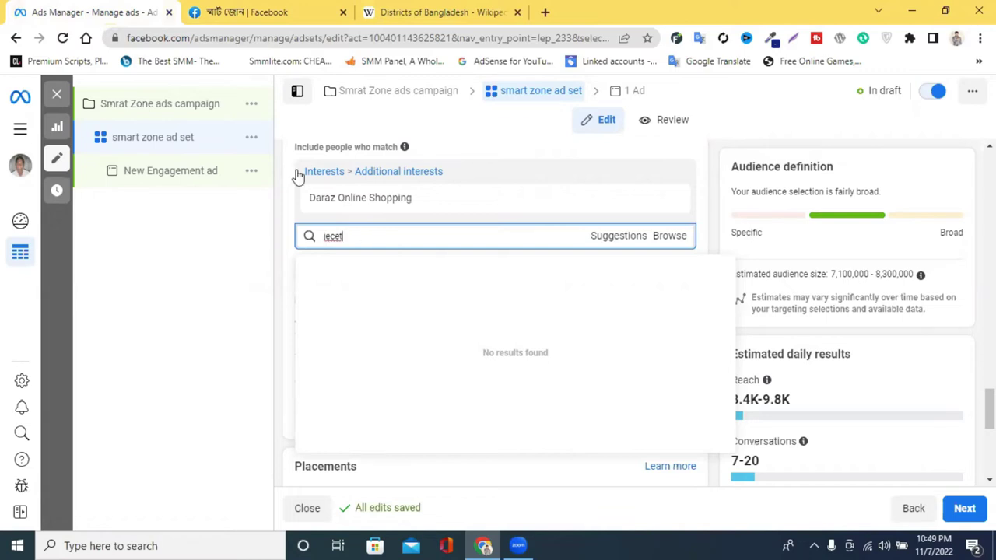
pyautogui.rightClick(334, 235)
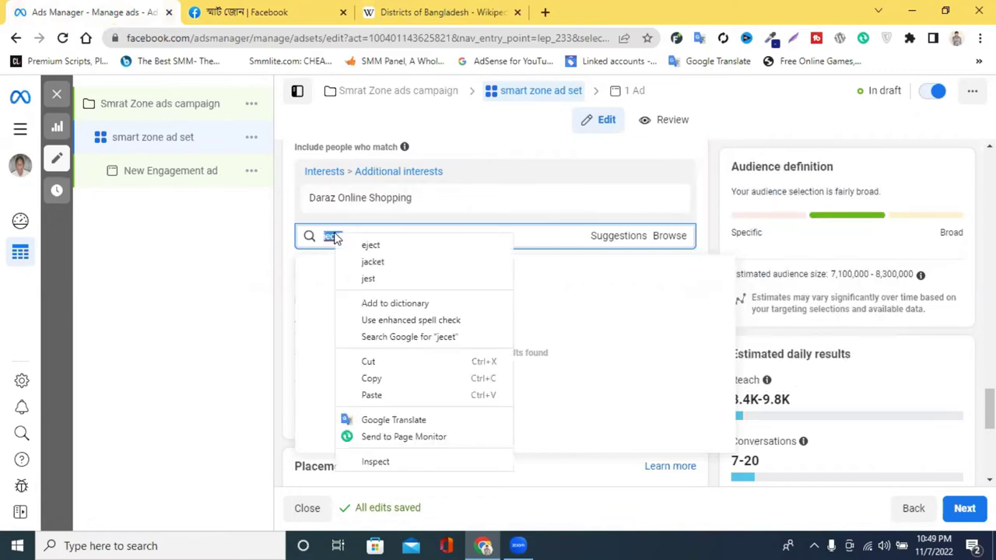
pyautogui.click(394, 261)
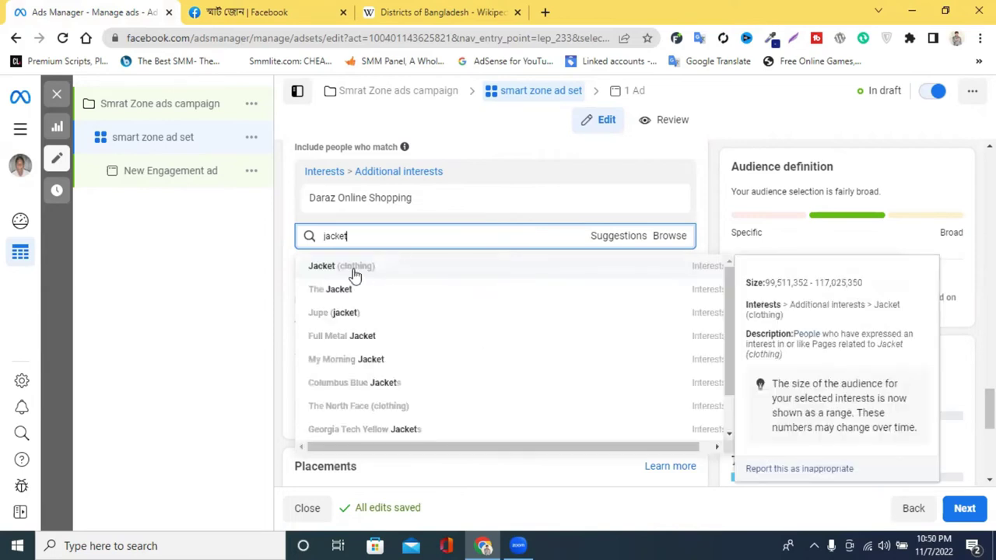
pyautogui.click(383, 272)
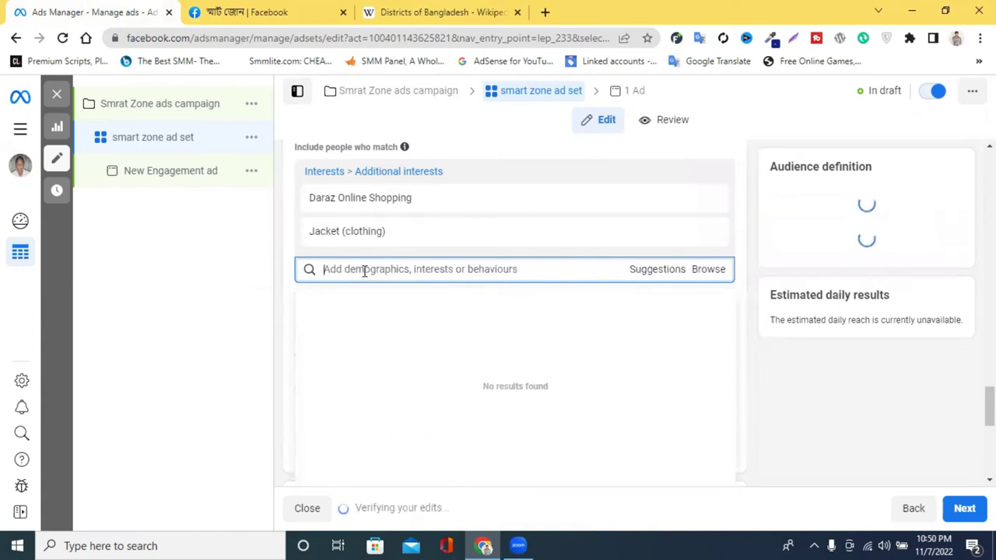
# - Search detailed targeting for "jacket" again and add the interest My Morning Jacket
pyautogui.write('jacket')
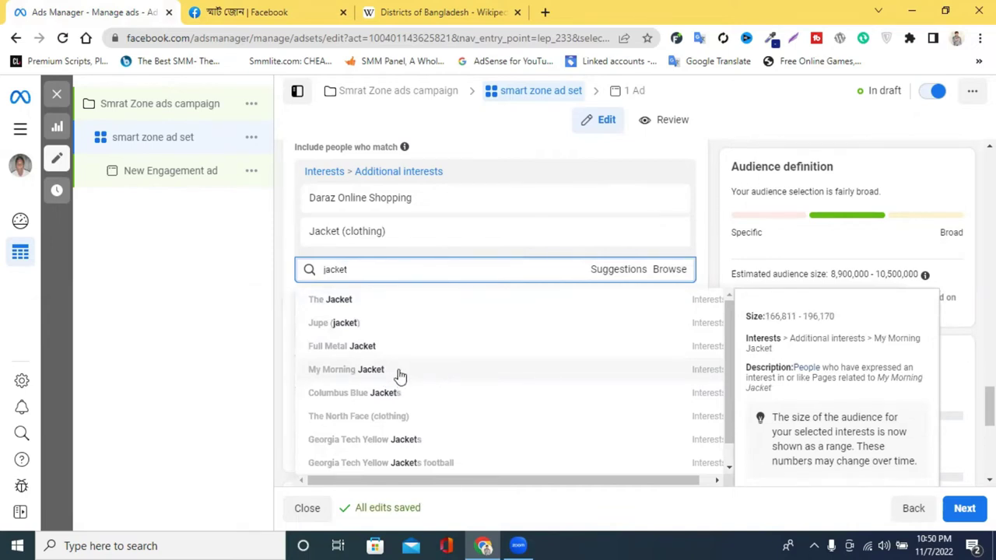
pyautogui.scroll(-1, 404, 376)
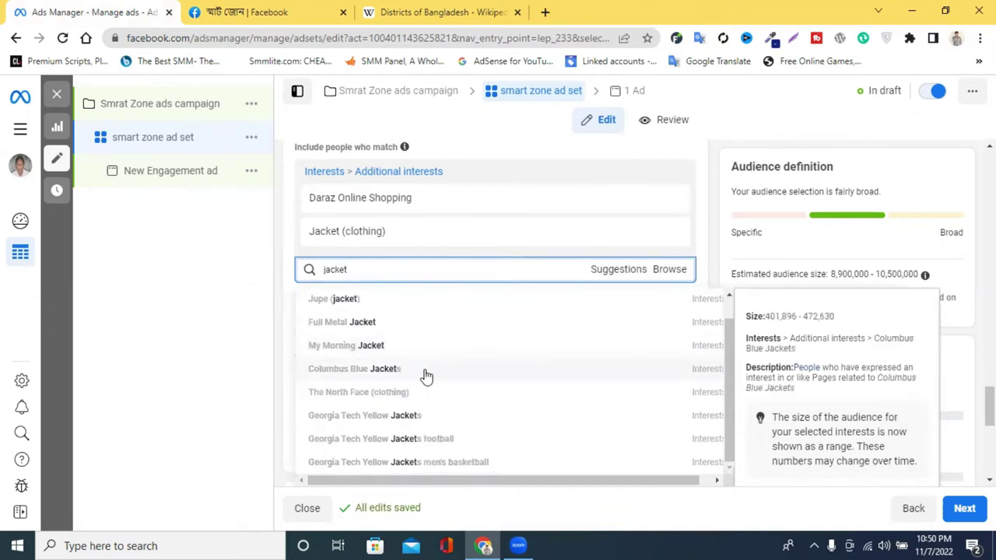
pyautogui.click(377, 352)
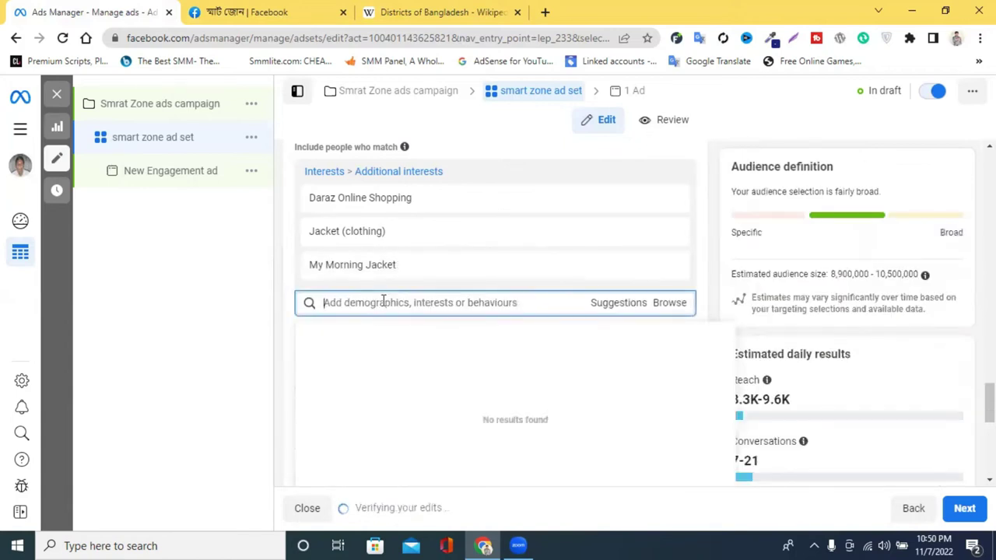
pyautogui.write('sho')
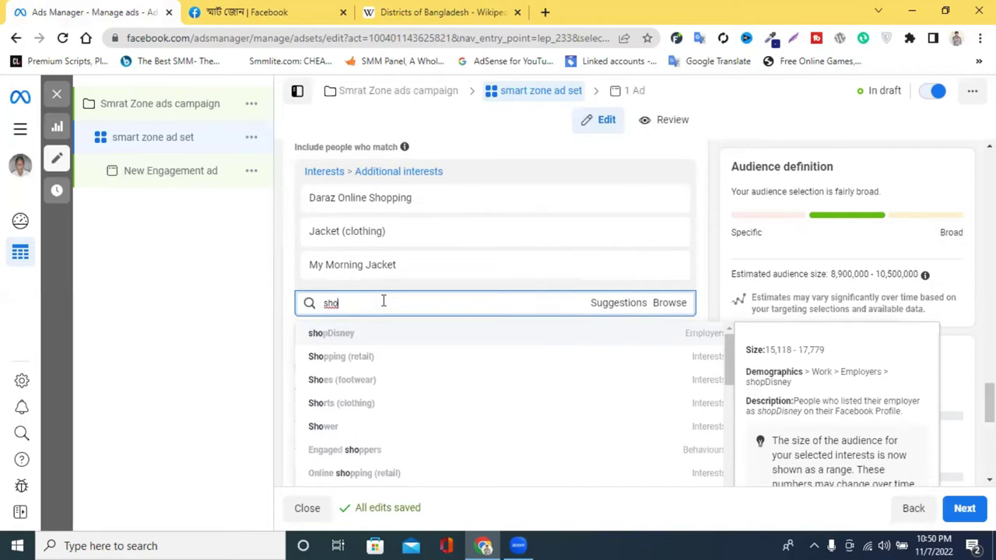
pyautogui.press('BackSpace')
pyautogui.write('ow')
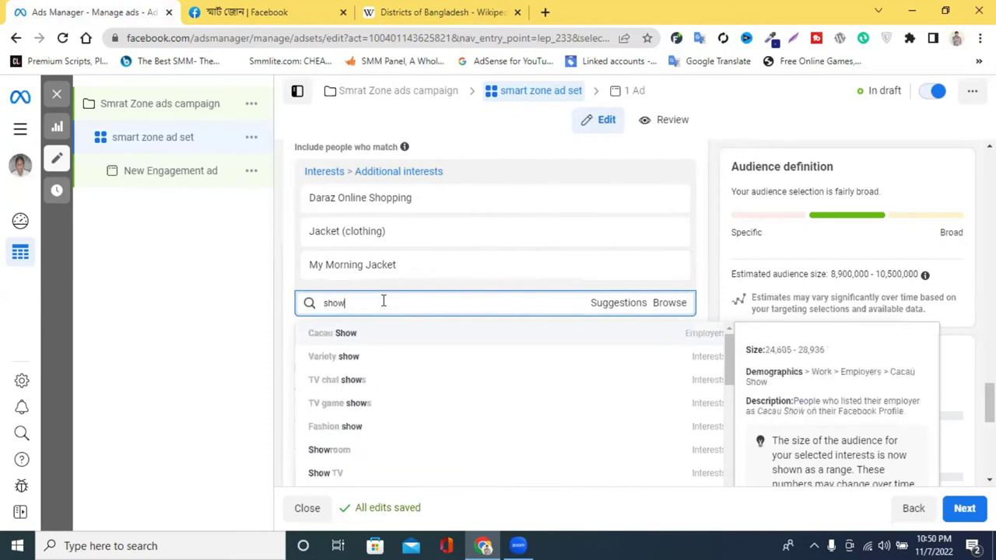
pyautogui.press('BackSpace')
pyautogui.press('BackSpace')
pyautogui.press('BackSpace')
pyautogui.press('BackSpace')
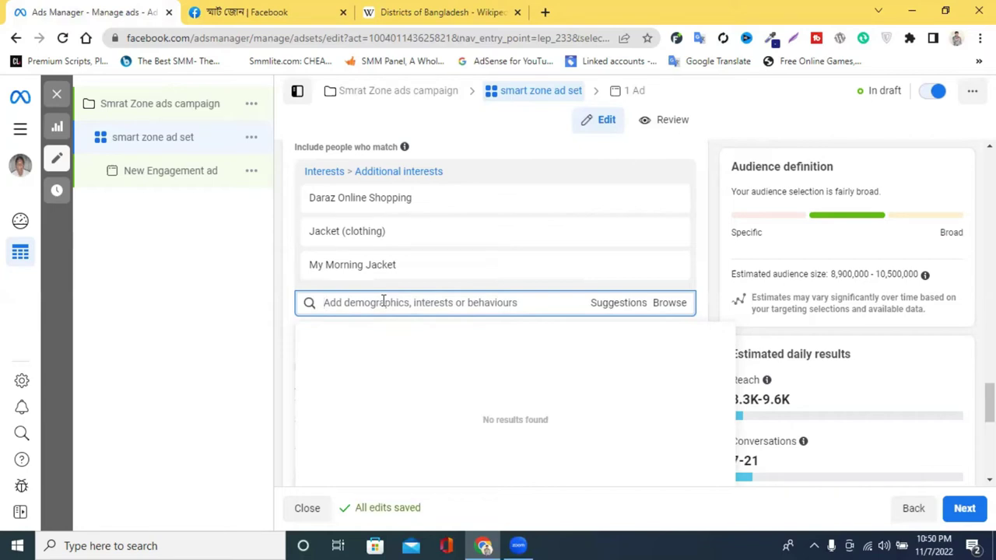
# - Switch to the স্মার্ট জোন Facebook Page and look through the latest post's additional photos up to the grey sneaker
pyautogui.click(292, 10)
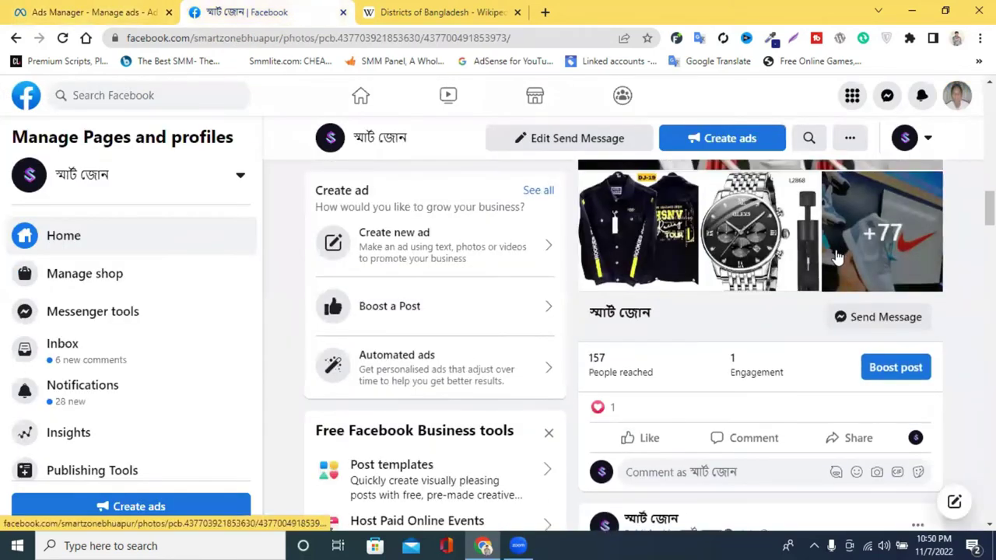
pyautogui.click(839, 251)
pyautogui.click(709, 308)
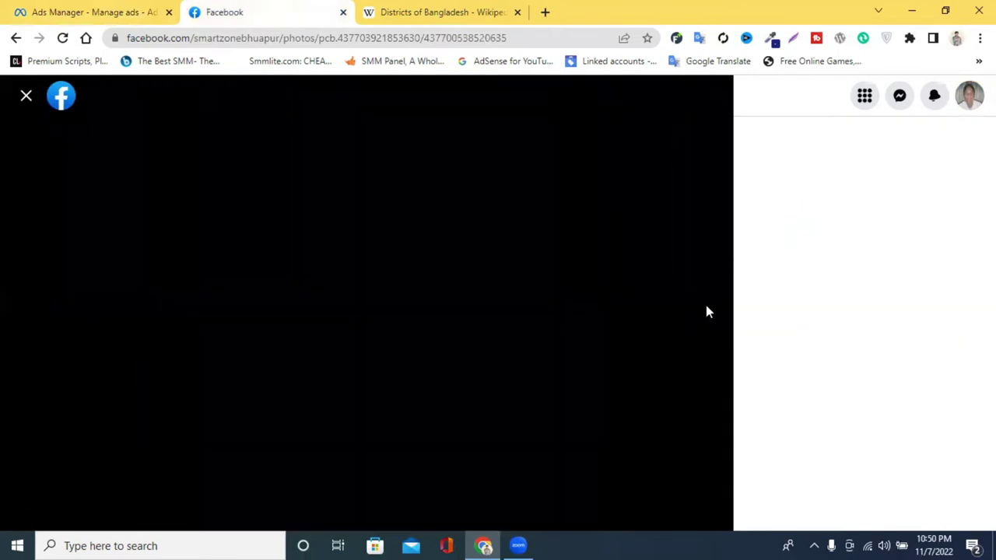
pyautogui.click(706, 308)
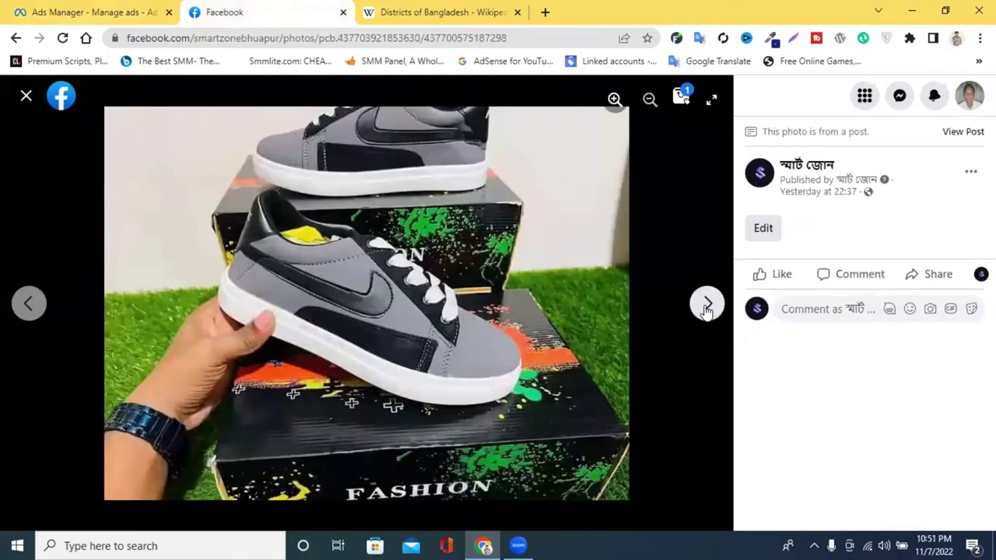
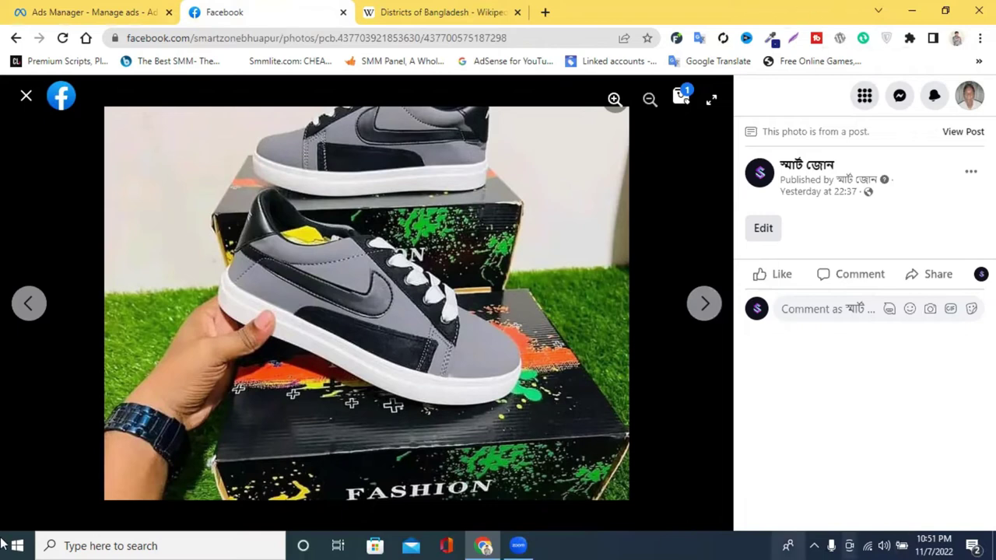
# - Return to Ads Manager, search detailed targeting for "shoes", and add the interest Good Shoes
pyautogui.click(135, 8)
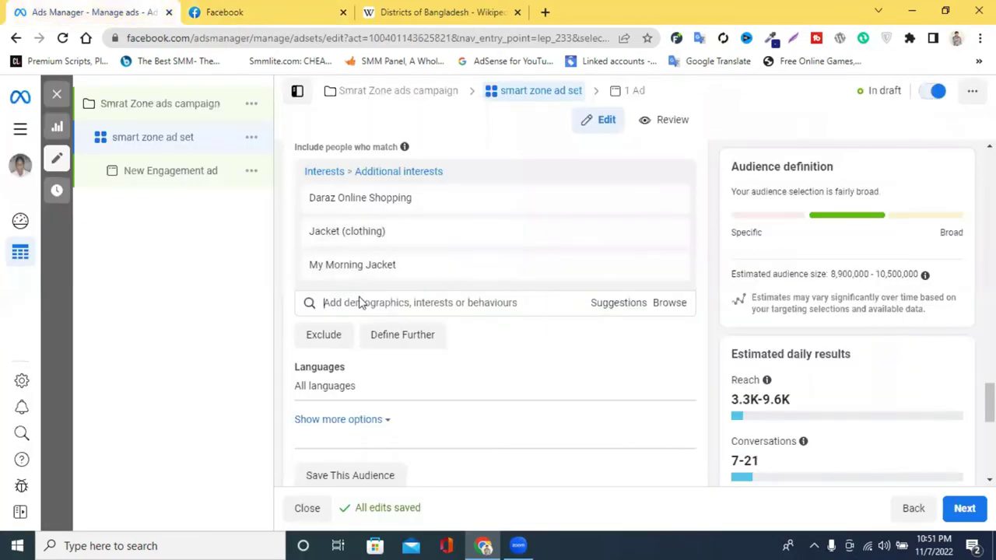
pyautogui.click(359, 303)
pyautogui.write('sho')
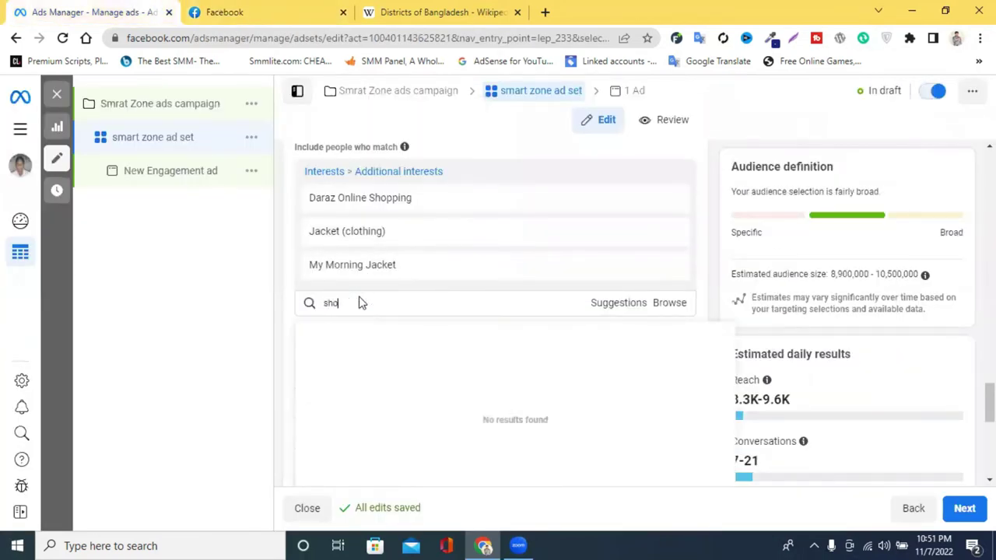
pyautogui.write('es')
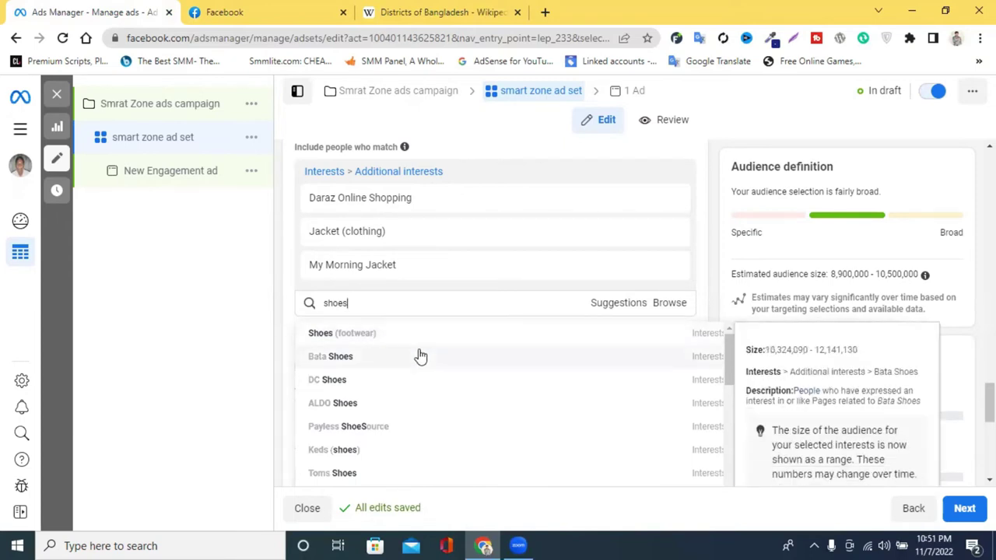
pyautogui.scroll(-1, 420, 356)
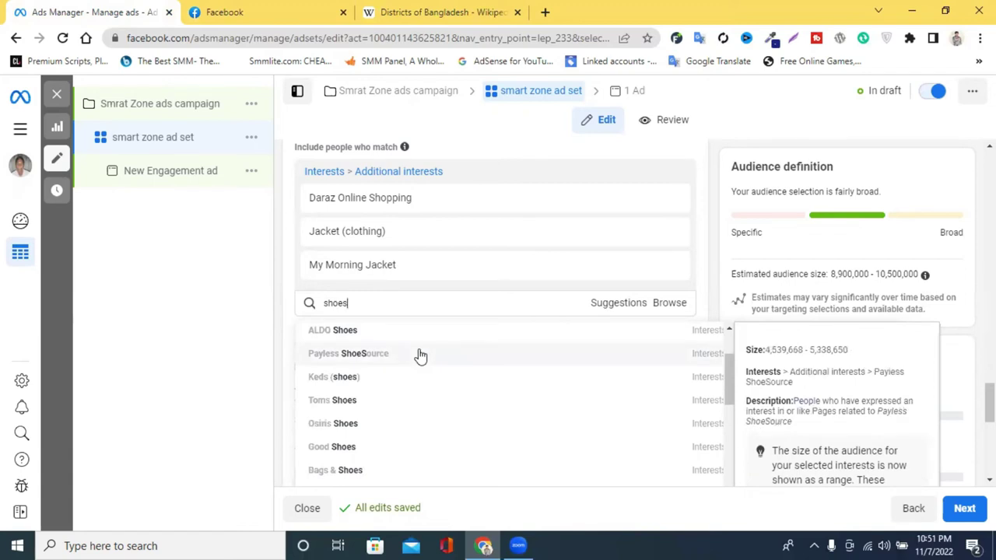
pyautogui.click(354, 450)
# - Search detailed targeting for "shoes" again and add the interest Shoes (footwear)
pyautogui.click(352, 336)
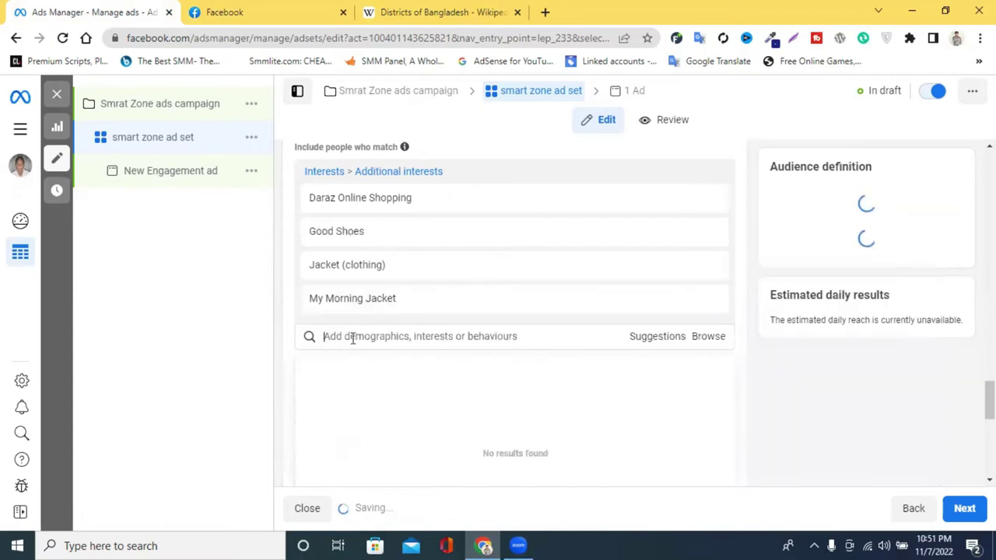
pyautogui.write('sho')
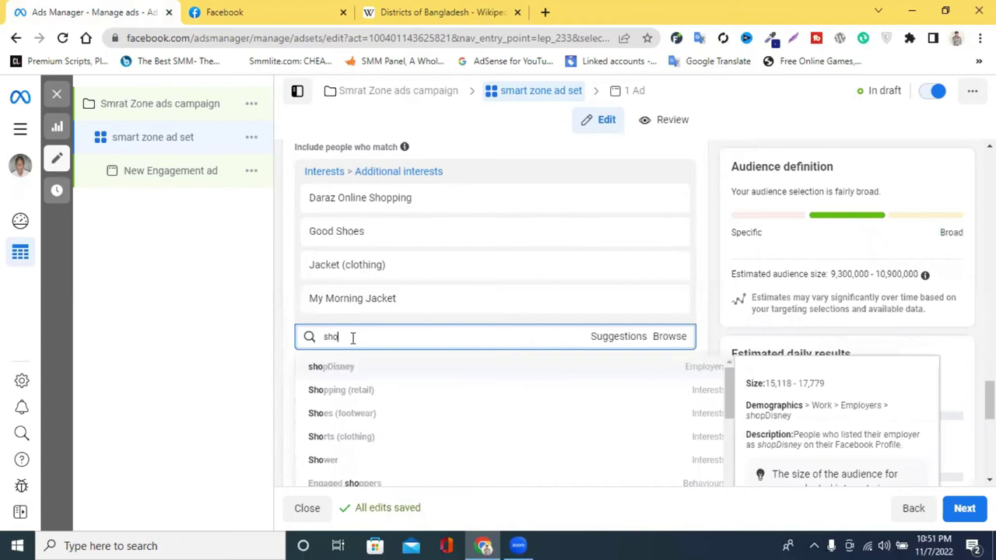
pyautogui.write('es')
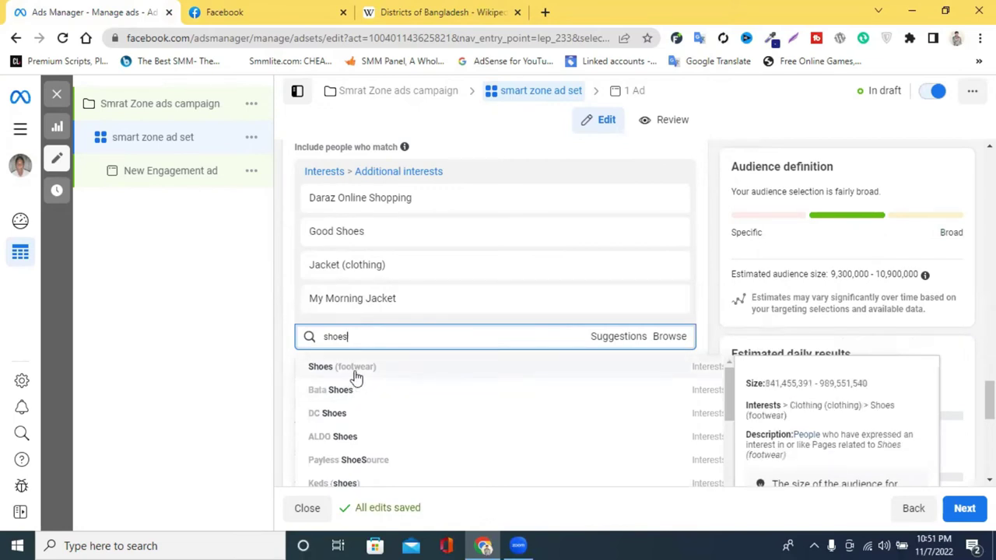
pyautogui.click(355, 372)
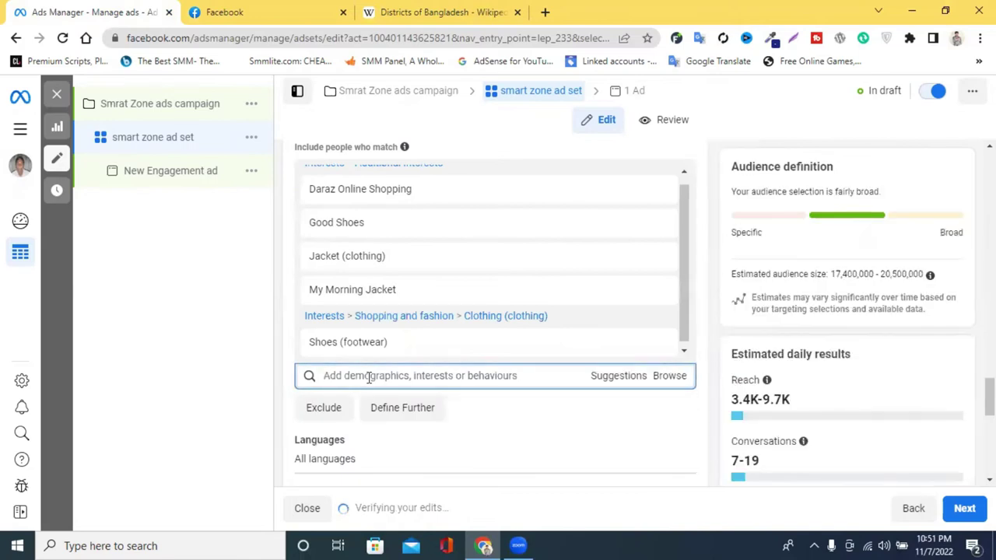
# - Look through the remaining detailed targeting suggestions for "shoes" and add the interest Best Shoes
pyautogui.write('shoes')
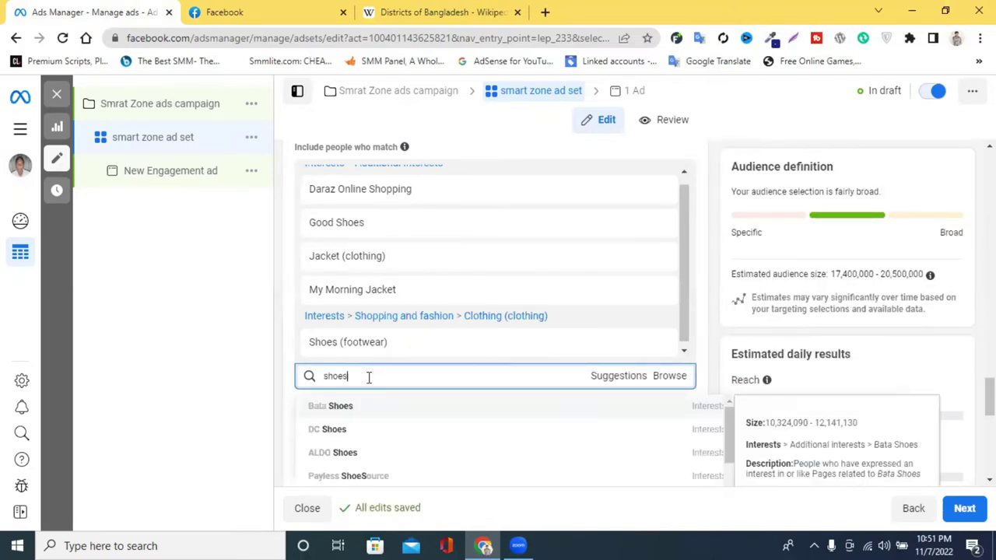
pyautogui.scroll(-5, 402, 434)
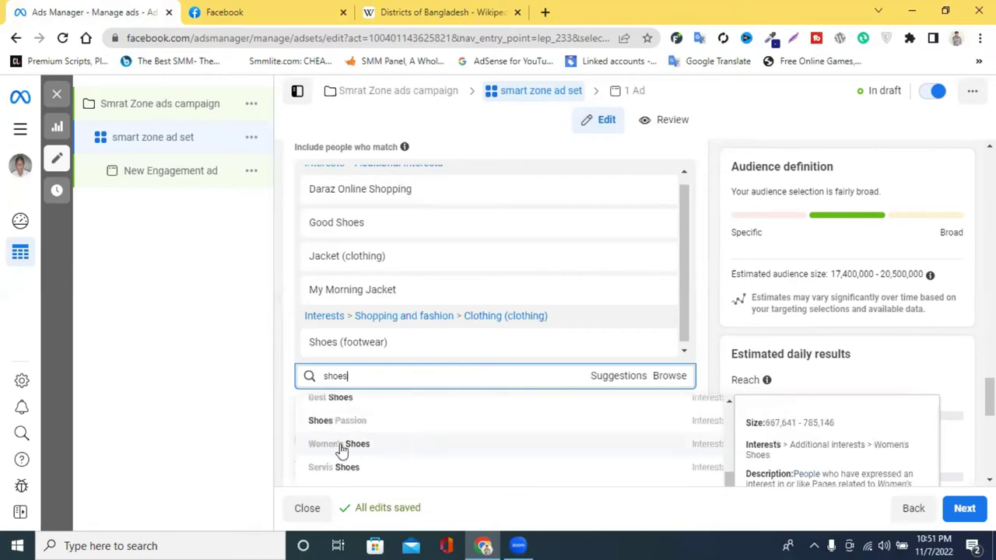
pyautogui.scroll(4, 385, 444)
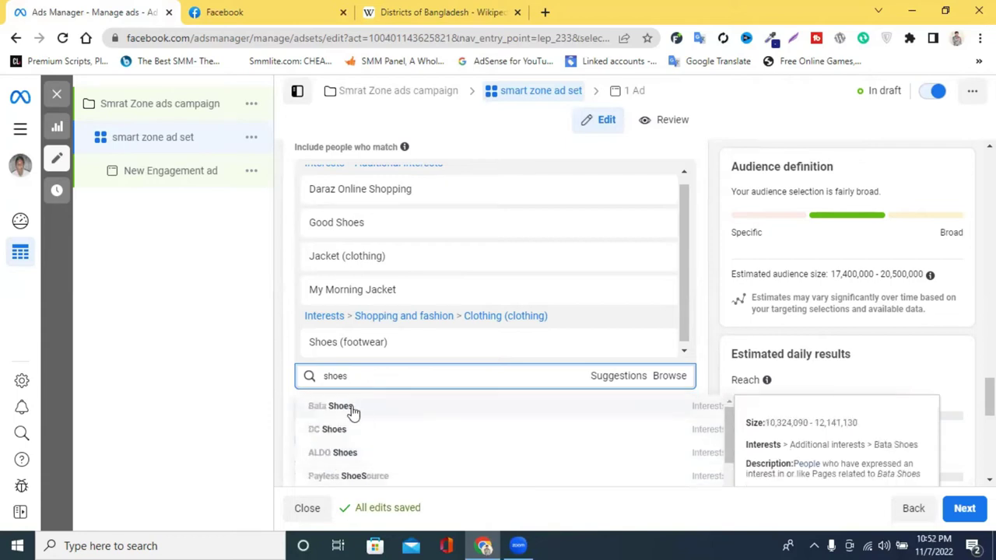
pyautogui.scroll(-5, 366, 428)
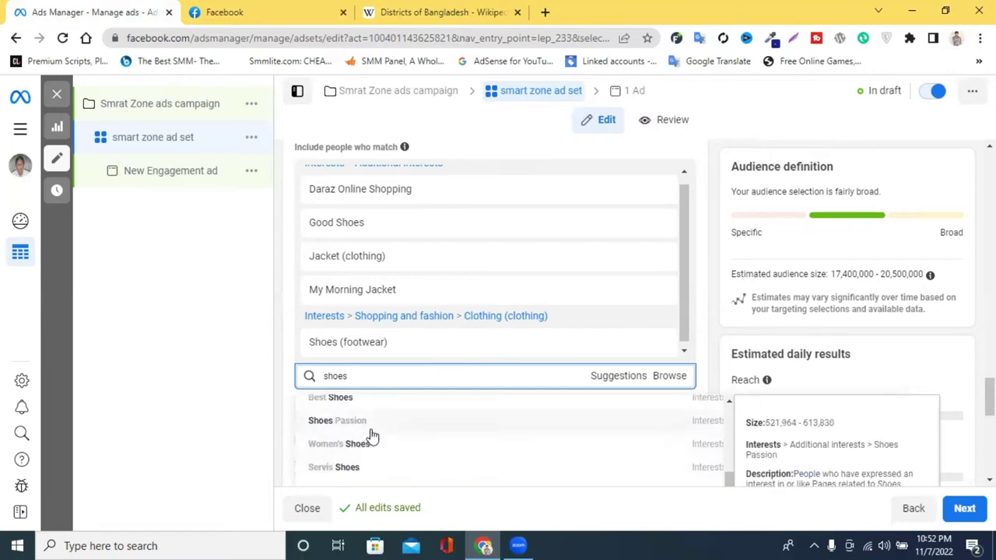
pyautogui.scroll(5, 358, 424)
pyautogui.scroll(-3, 360, 446)
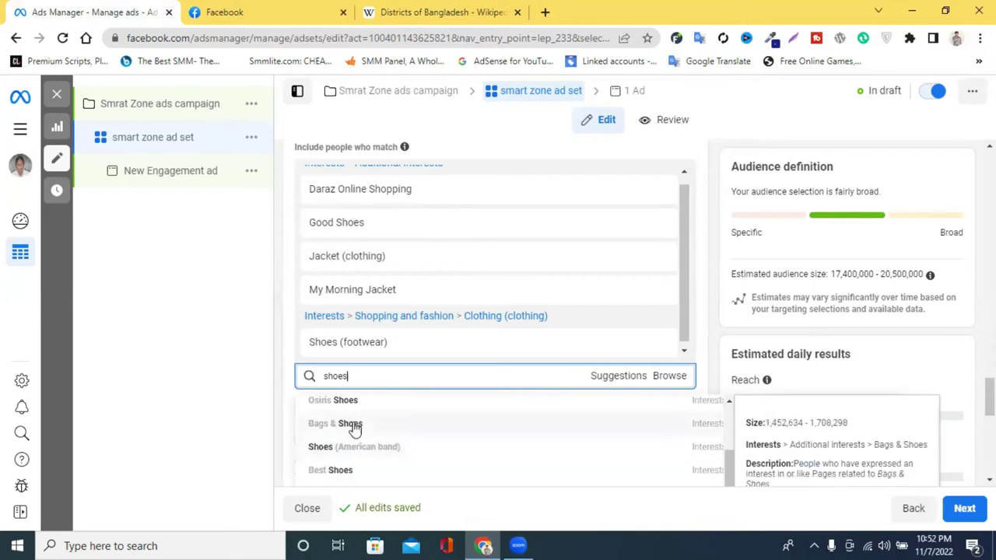
pyautogui.click(340, 471)
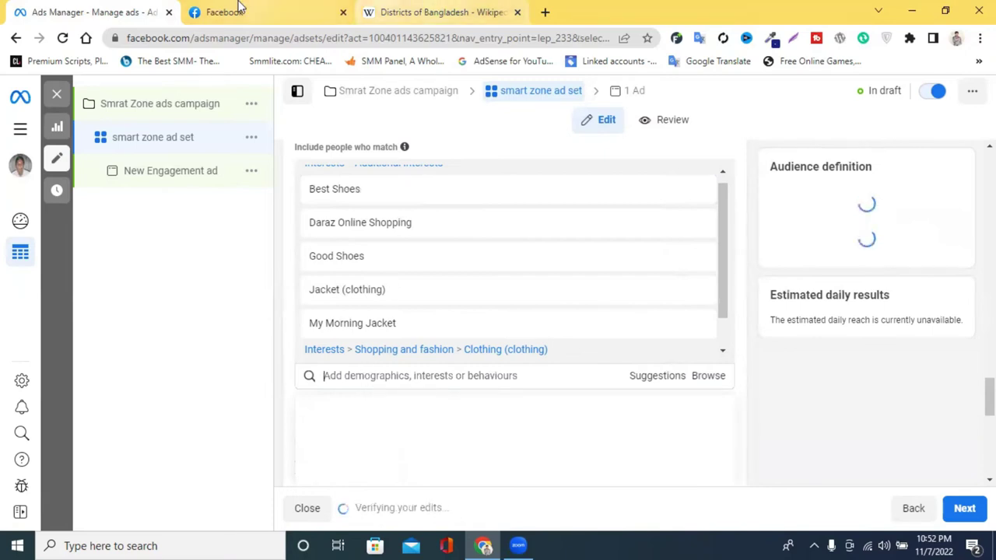
# - Switch to the স্মার্ট জোন Facebook Page, browse more of the post's shoe photos, close the viewer, and examine the post's other products
pyautogui.click(237, 11)
pyautogui.click(700, 307)
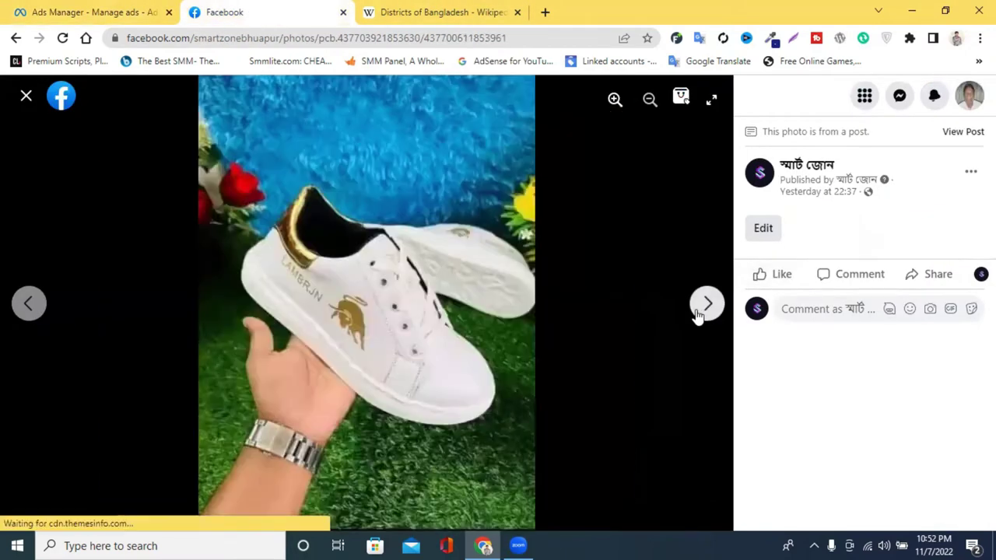
pyautogui.click(701, 307)
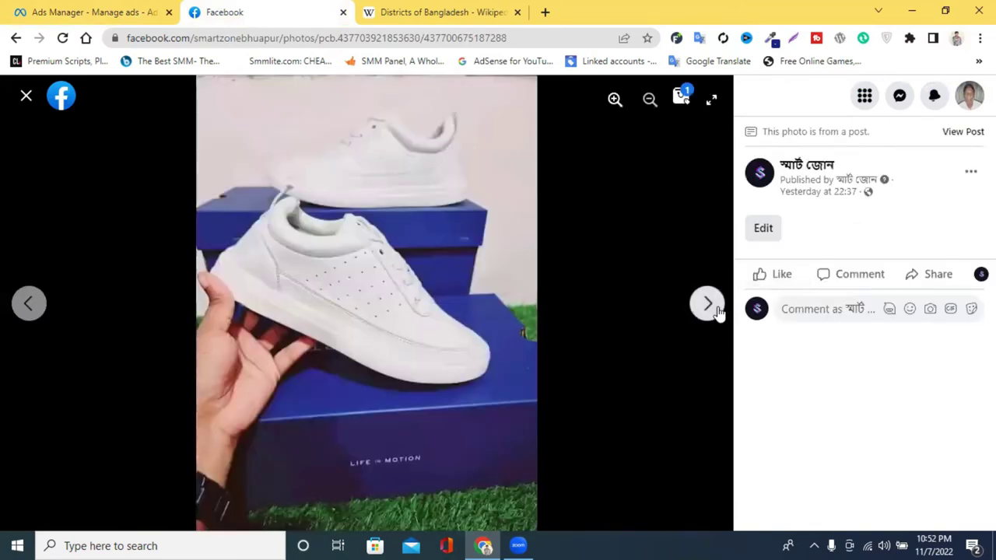
pyautogui.click(718, 309)
pyautogui.click(717, 308)
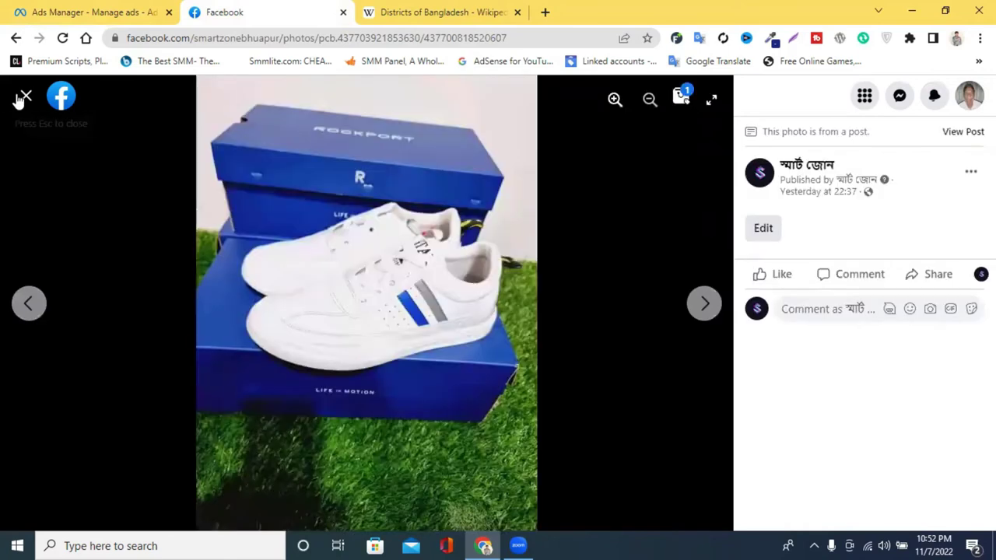
pyautogui.click(25, 96)
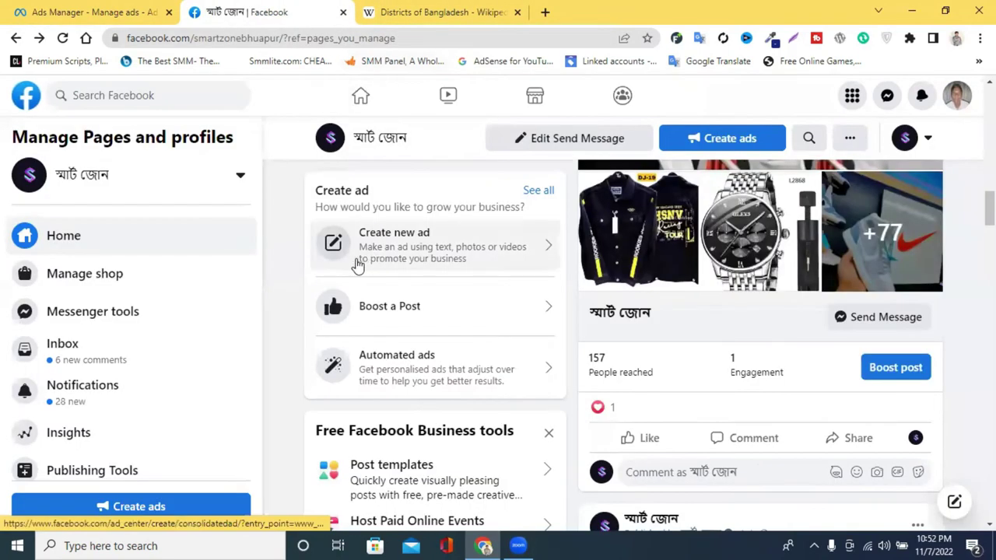
pyautogui.scroll(-3, 846, 330)
pyautogui.scroll(3, 792, 285)
pyautogui.scroll(1, 759, 259)
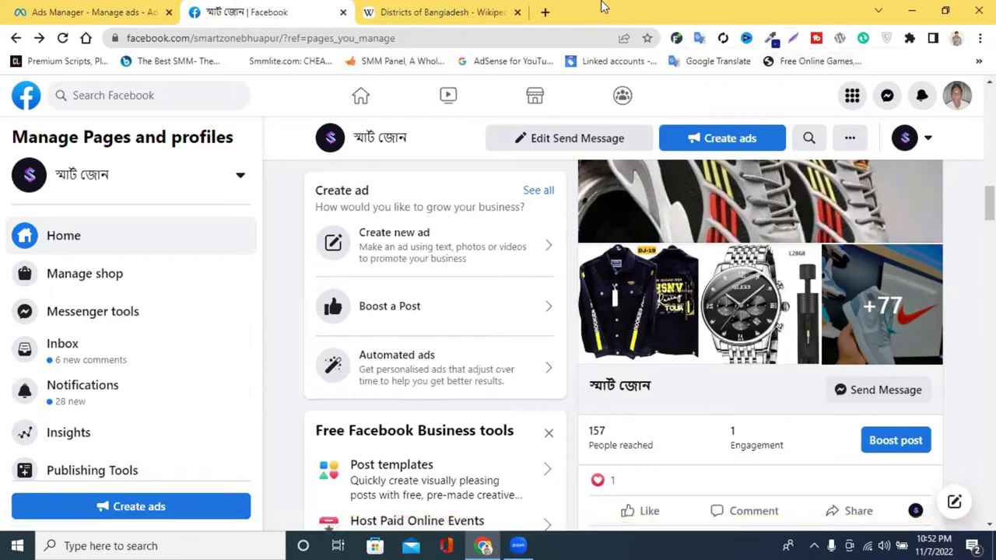
# - Switch to Ads Manager and add the interest Watch (accessories) to the smart zone ad set's detailed targeting
pyautogui.click(155, 9)
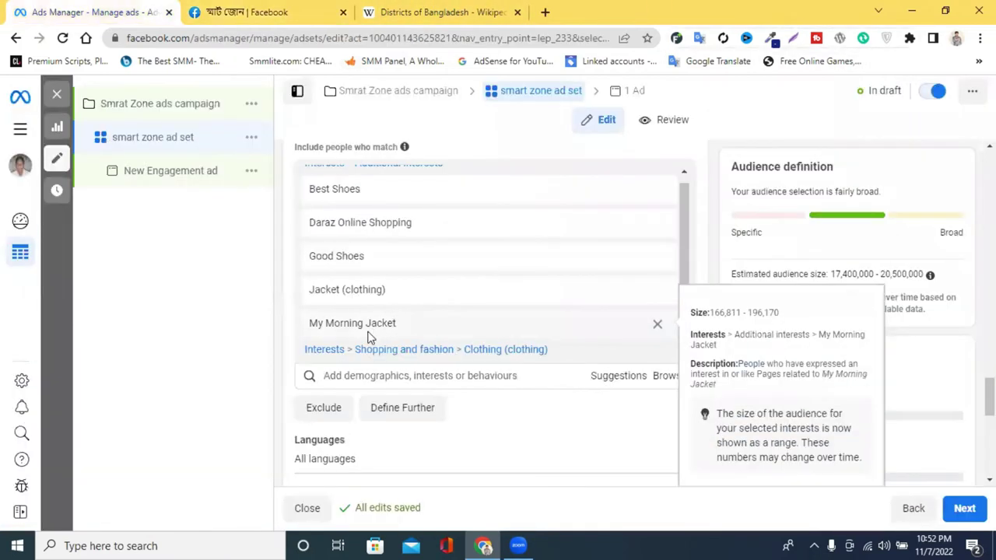
pyautogui.write('watch')
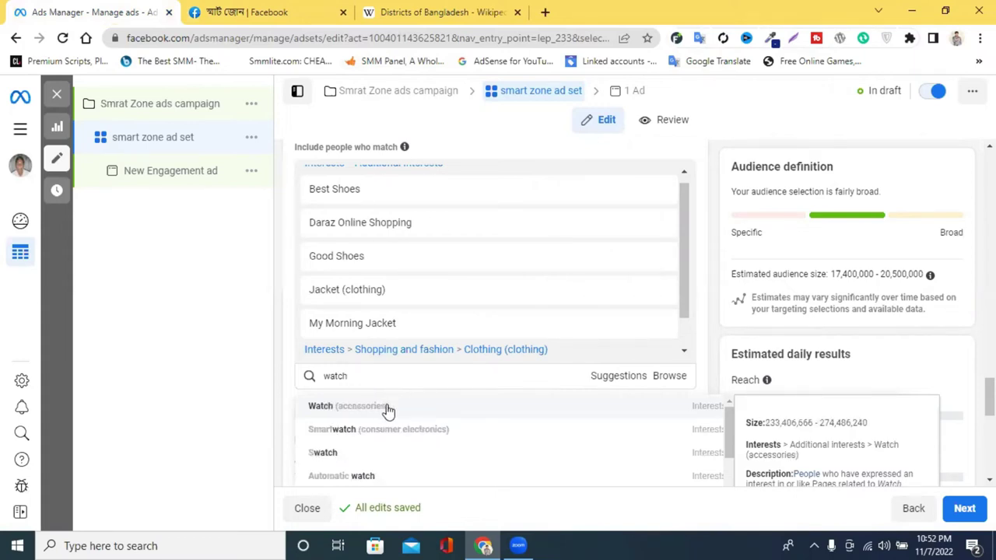
pyautogui.click(388, 406)
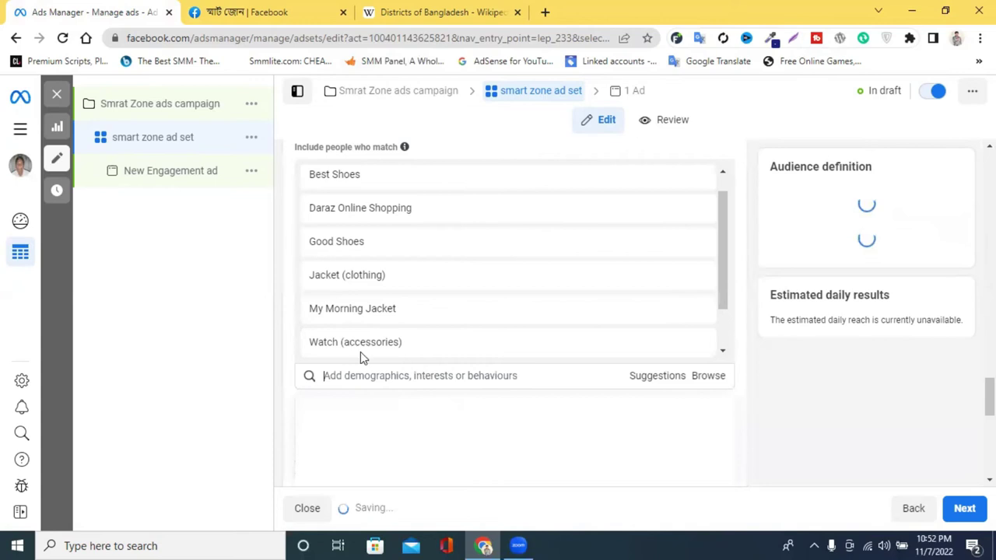
# - Check the posts on the shop's Facebook page for more products to target
pyautogui.click(234, 12)
pyautogui.scroll(2, 891, 304)
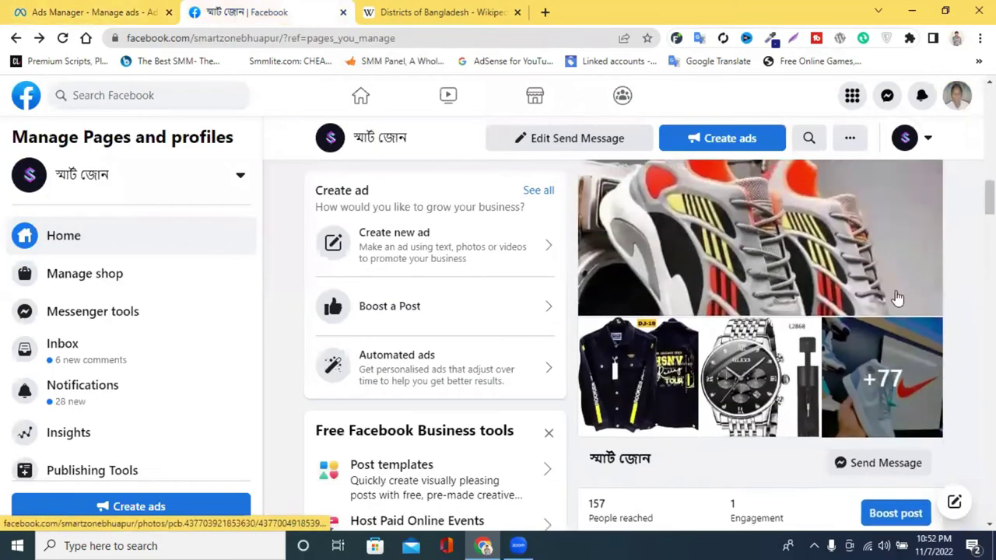
pyautogui.scroll(-8, 815, 294)
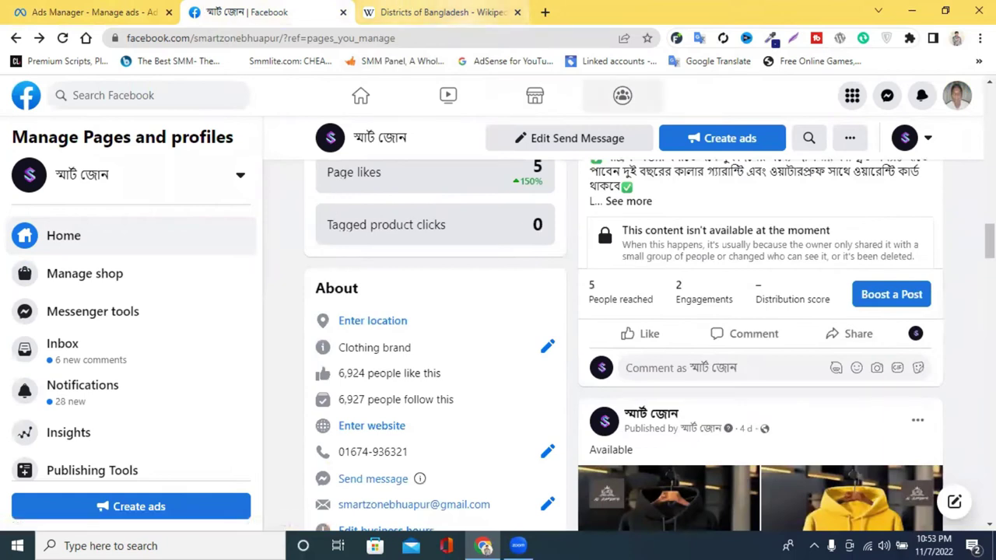
# - Return to Ads Manager and try to find a T-shirt interest for detailed targeting, searching "t shart" and "t-shirt", and clear the search
pyautogui.click(78, 8)
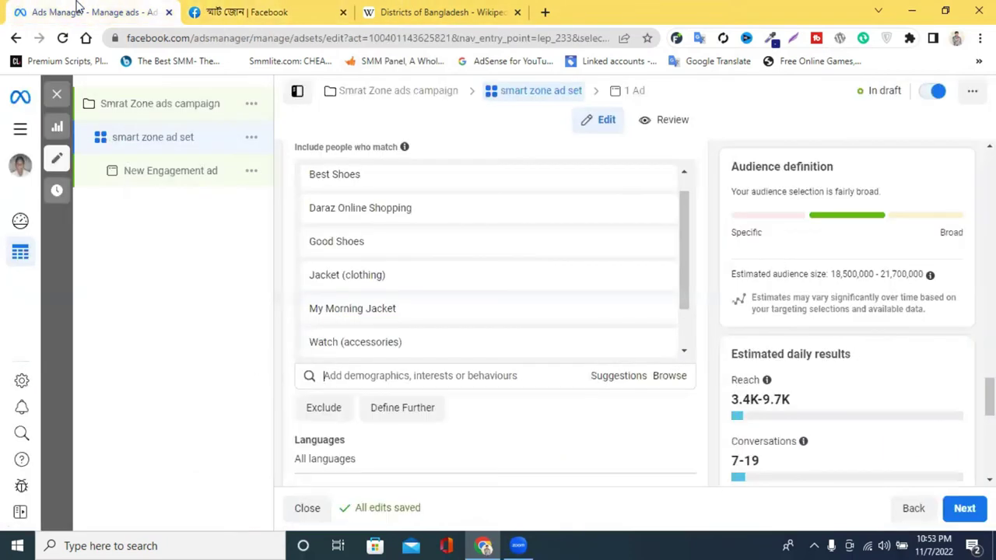
pyautogui.click(371, 375)
pyautogui.write('t shart')
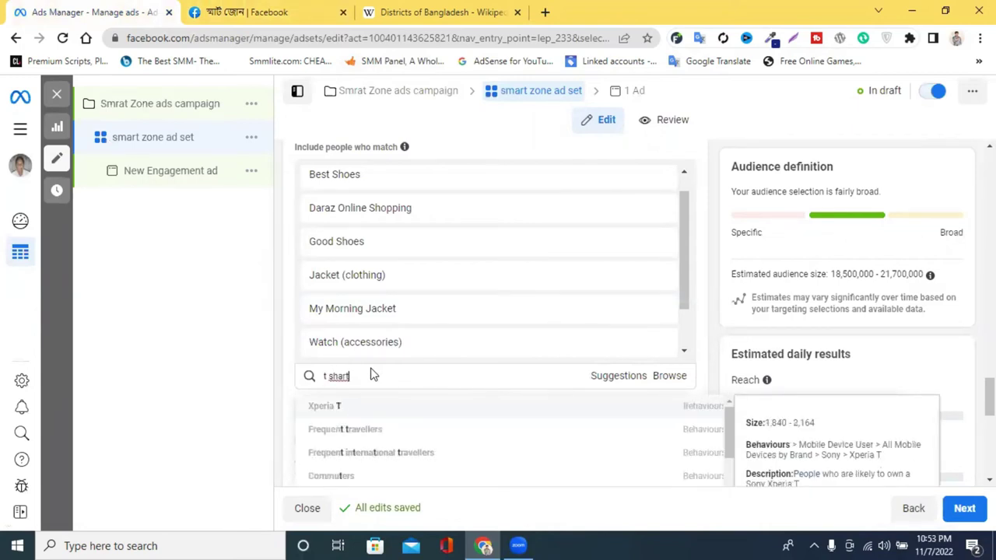
pyautogui.rightClick(348, 376)
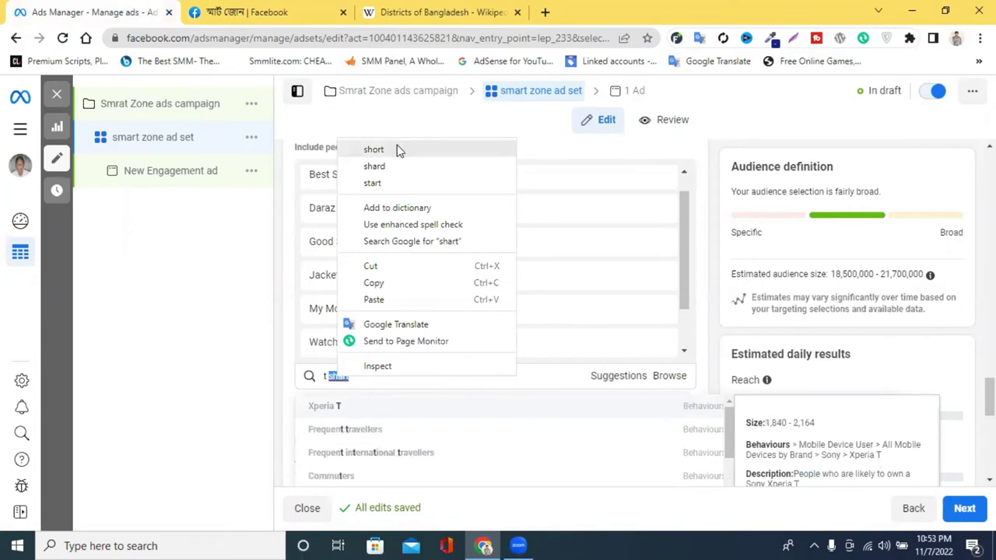
pyautogui.click(334, 390)
pyautogui.click(332, 377)
pyautogui.moveTo(326, 376); pyautogui.dragTo(350, 373)
pyautogui.click(351, 375)
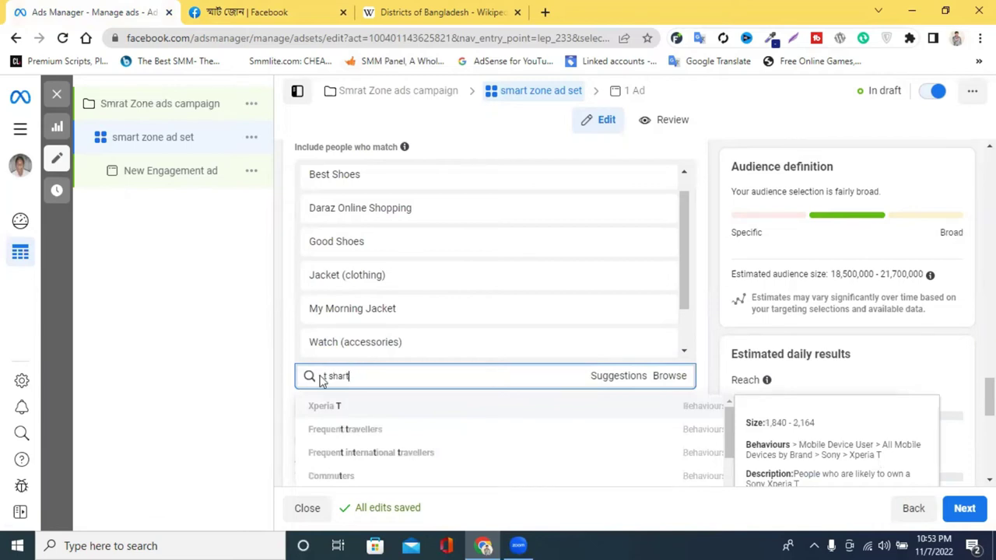
pyautogui.tripleClick(328, 377)
pyautogui.click(330, 376)
pyautogui.rightClick(333, 376)
pyautogui.click(371, 147)
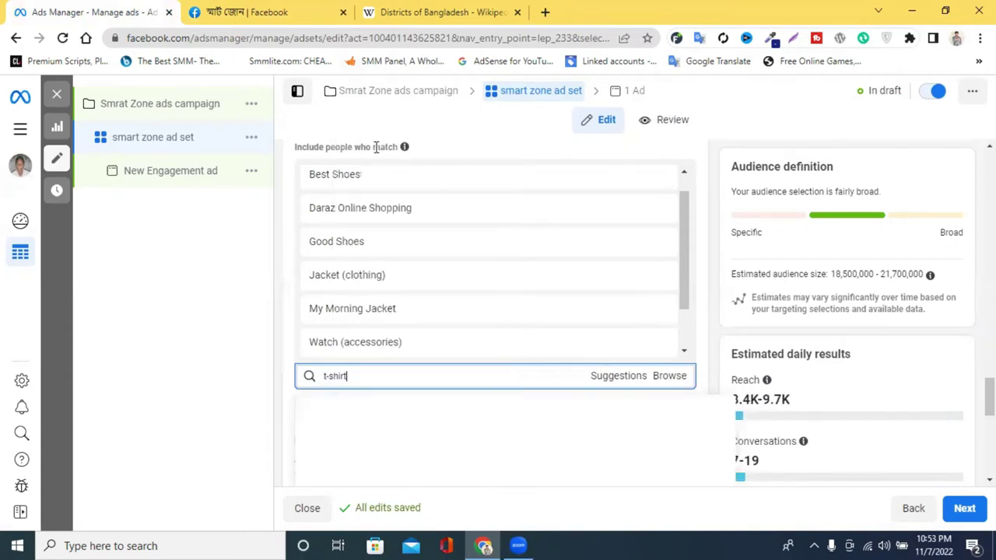
pyautogui.hotkey('ctrl', 'a')
pyautogui.press('BackSpace')
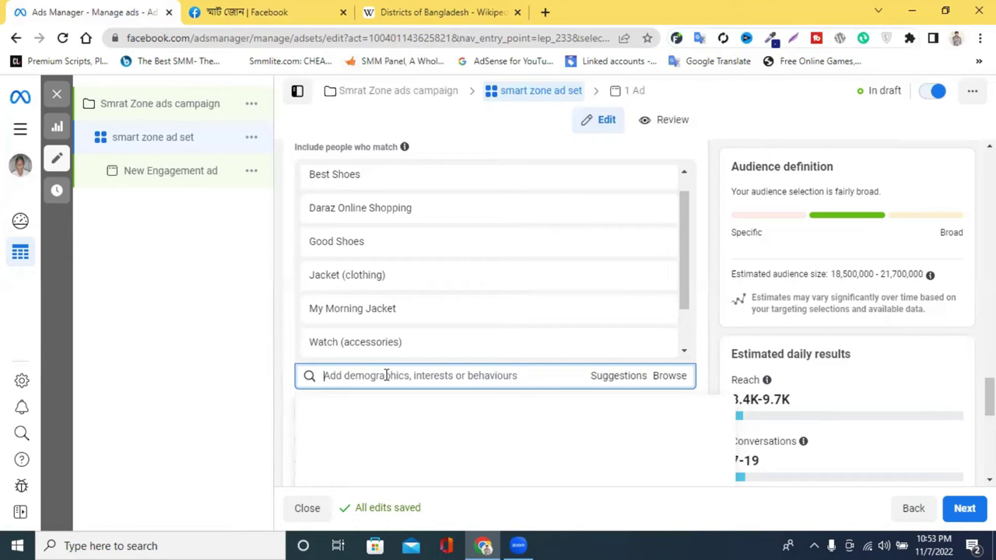
# - Retry the detailed targeting search with "t shart", look for a spelling correction, and empty the search
pyautogui.write('t shart')
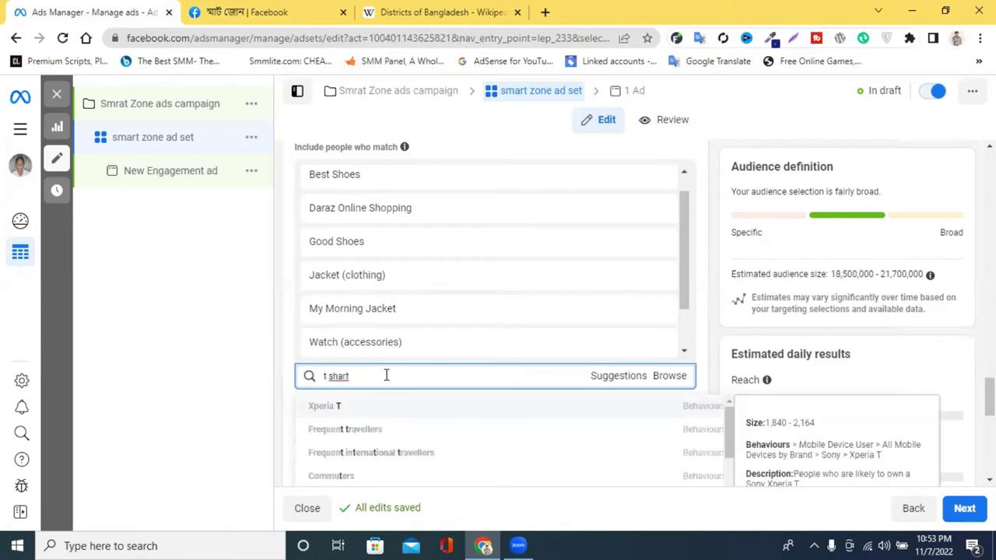
pyautogui.rightClick(336, 376)
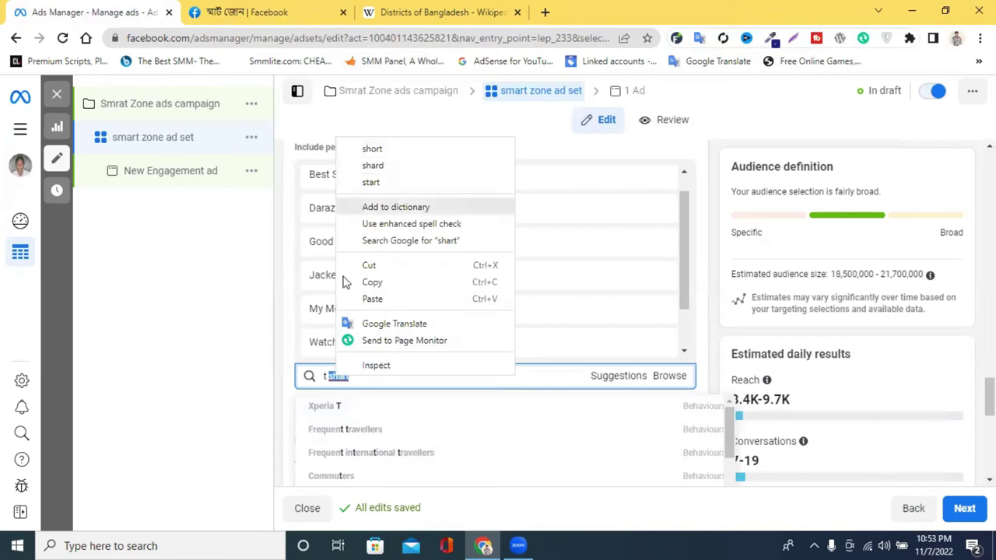
pyautogui.click(334, 379)
pyautogui.press('BackSpace')
pyautogui.press('BackSpace')
pyautogui.press('BackSpace')
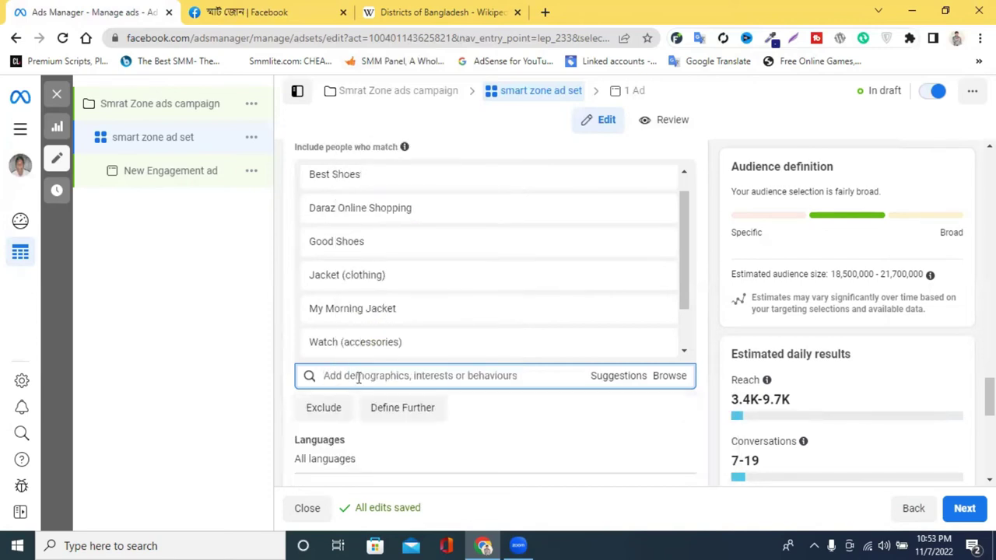
# - Review the ad set's selected interests, its language setting and the available placement options
pyautogui.scroll(-3, 502, 408)
pyautogui.scroll(4, 465, 384)
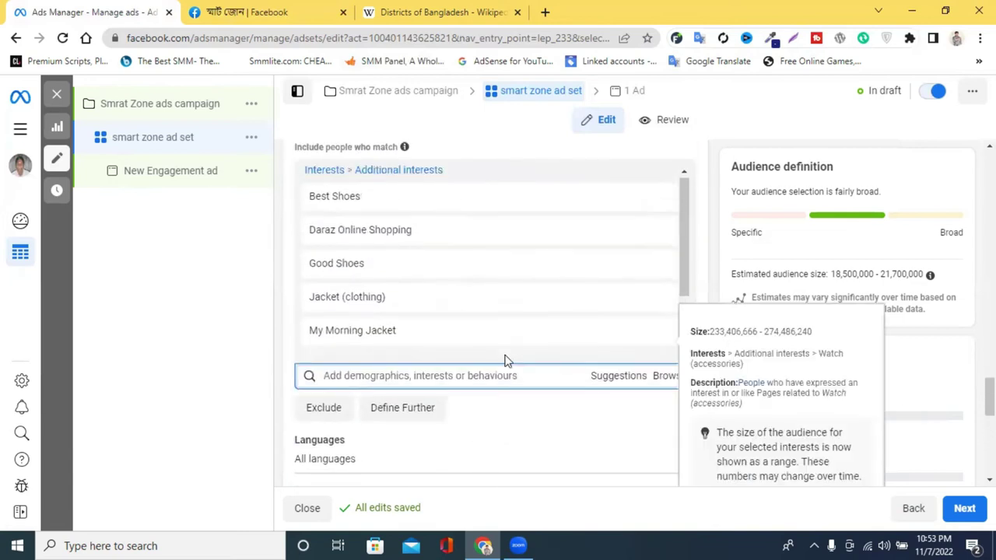
pyautogui.scroll(3, 513, 362)
pyautogui.scroll(-5, 573, 350)
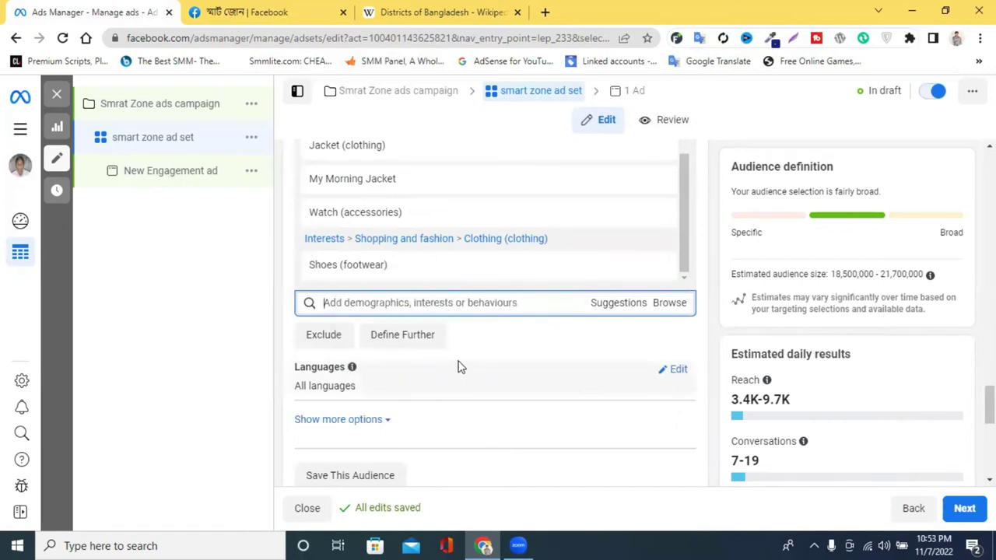
pyautogui.scroll(1, 459, 366)
pyautogui.scroll(-6, 459, 366)
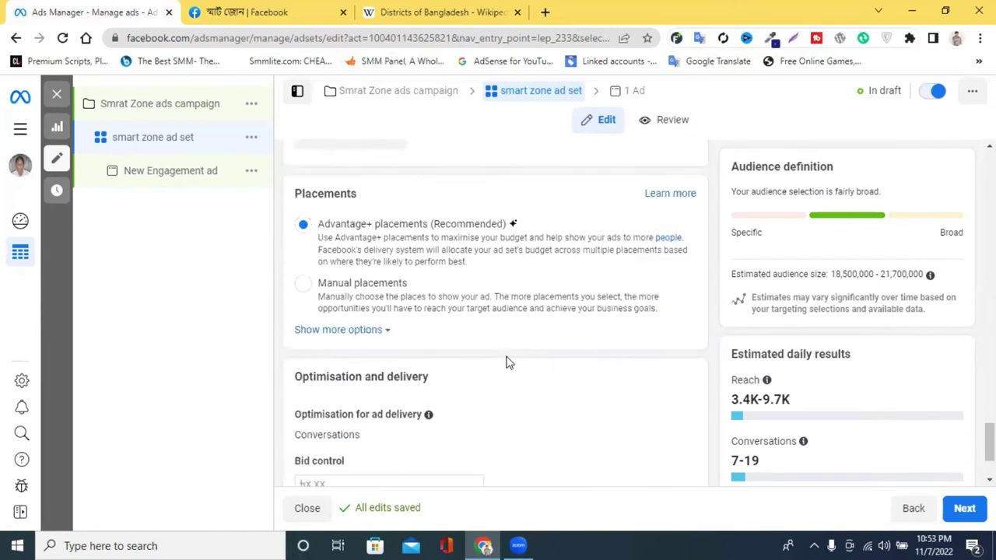
pyautogui.scroll(-1, 463, 357)
pyautogui.scroll(3, 494, 345)
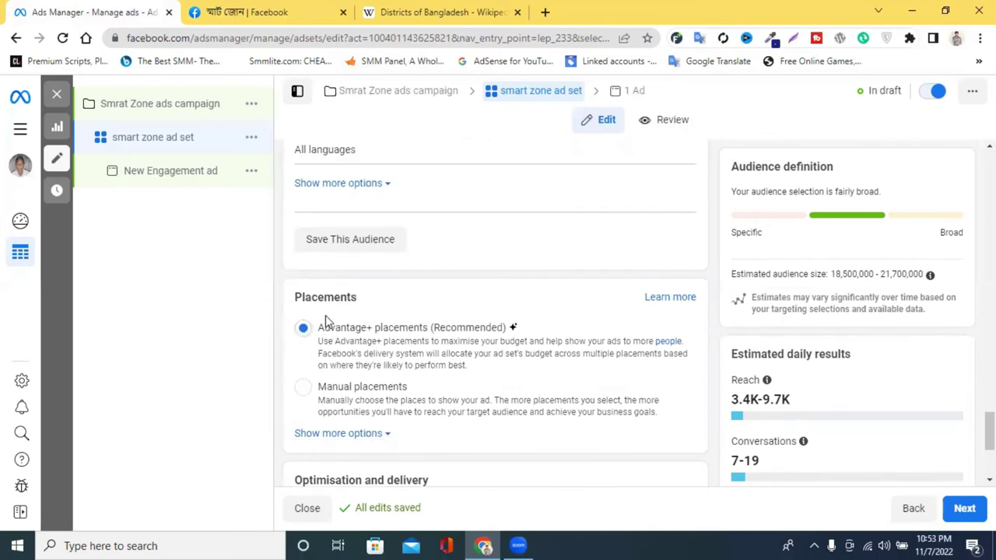
pyautogui.scroll(4, 339, 317)
pyautogui.scroll(-4, 336, 318)
pyautogui.scroll(-1, 378, 304)
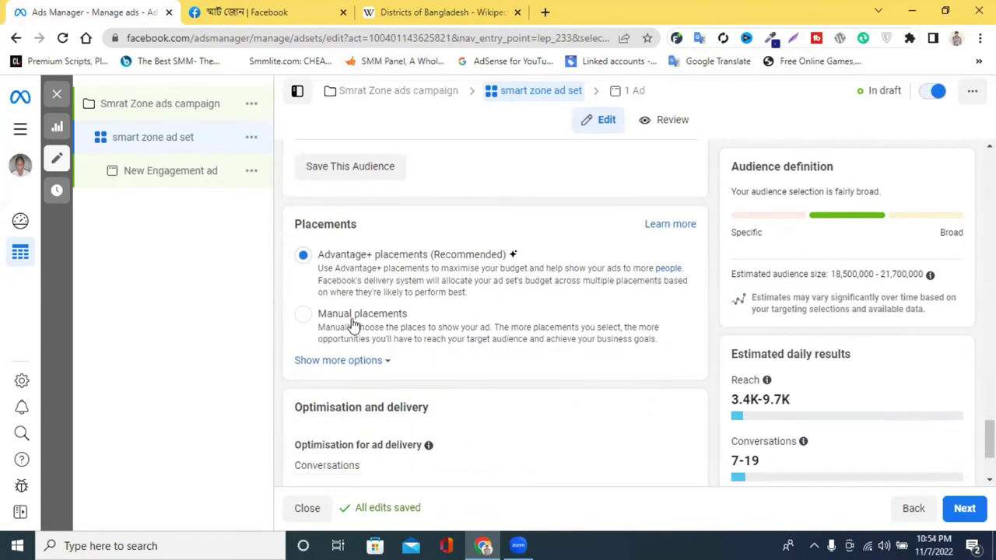
# - Expand the placement options, try Manual placements to examine the platforms and placement types, and restore Advantage+ placements
pyautogui.click(319, 363)
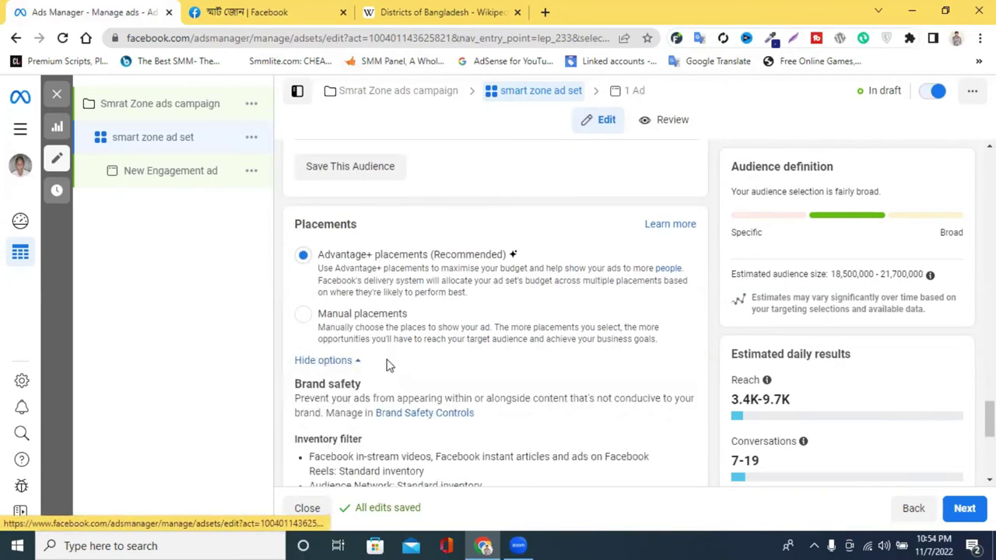
pyautogui.click(303, 316)
pyautogui.scroll(-3, 527, 323)
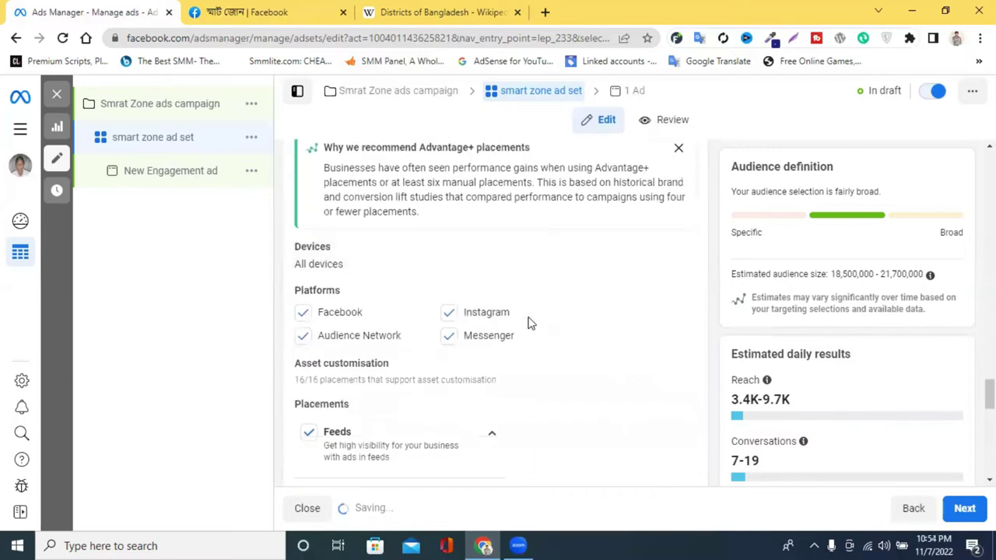
pyautogui.scroll(-1, 527, 323)
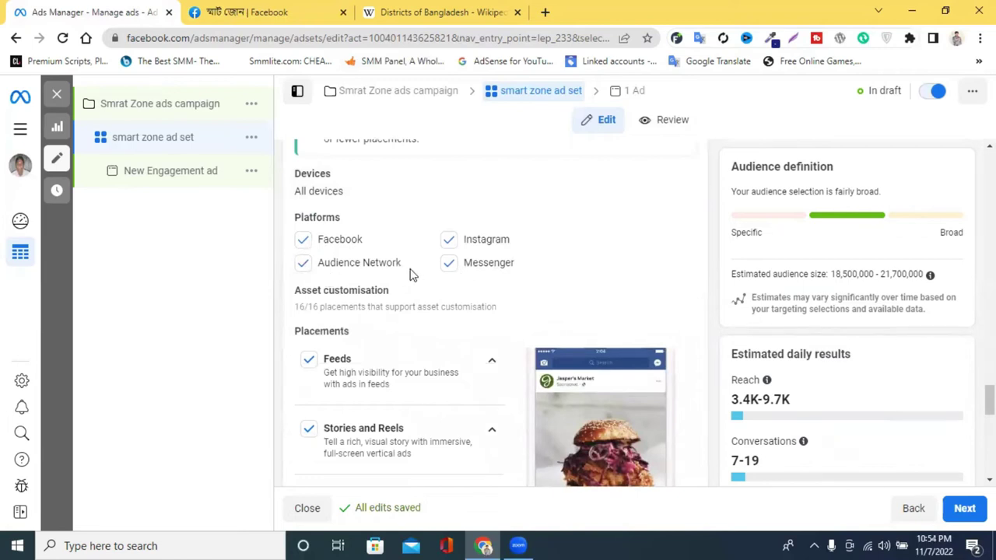
pyautogui.scroll(-2, 475, 285)
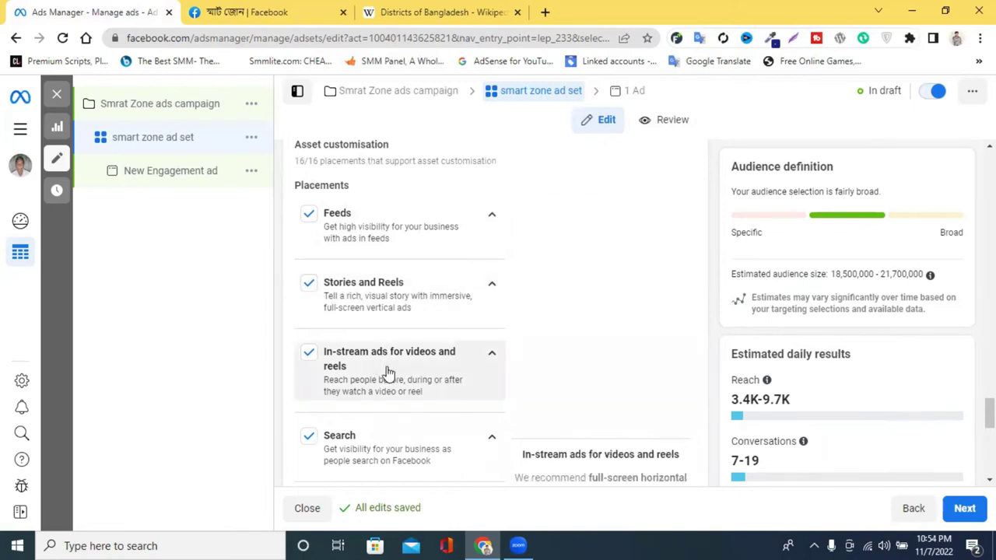
pyautogui.scroll(-2, 393, 393)
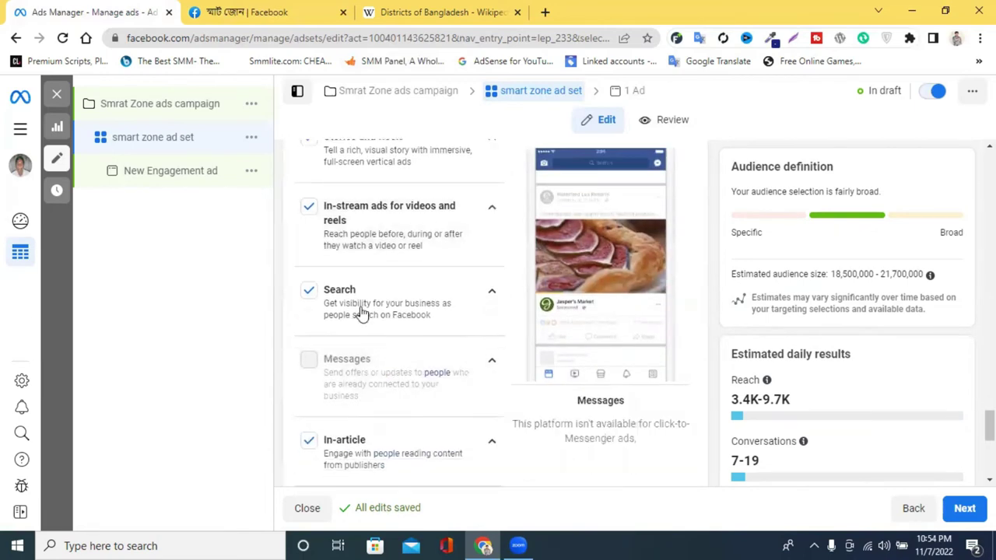
pyautogui.scroll(-2, 366, 355)
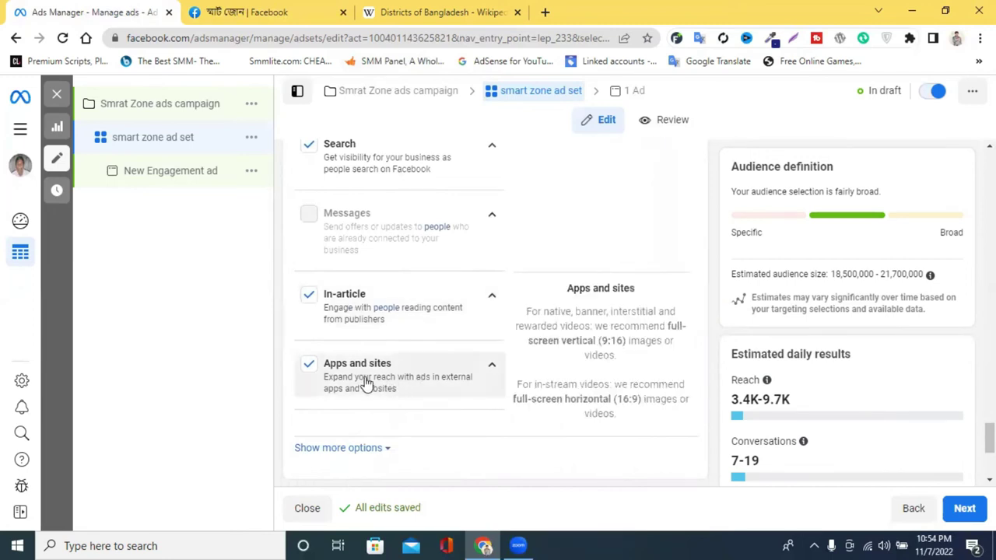
pyautogui.scroll(-2, 366, 383)
pyautogui.scroll(2, 462, 331)
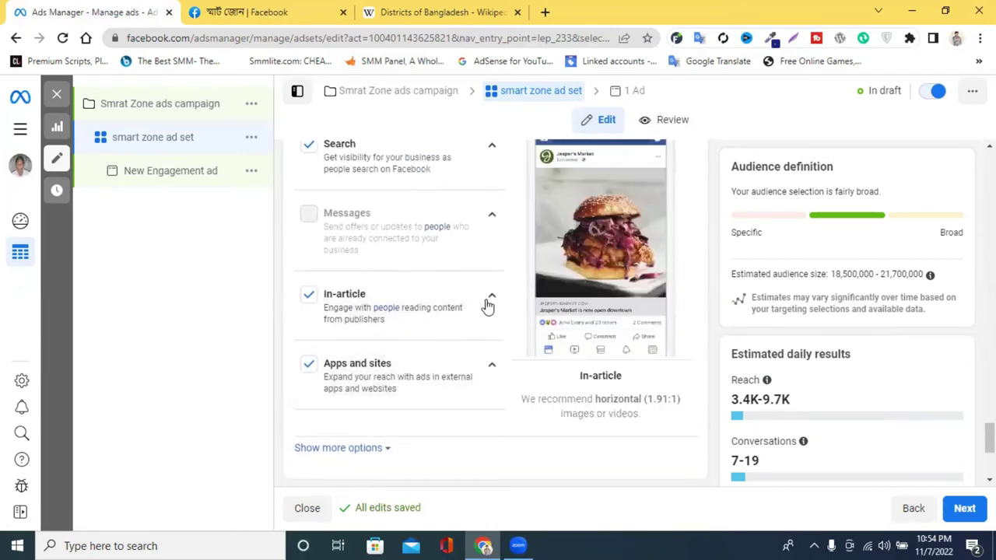
pyautogui.scroll(-3, 372, 305)
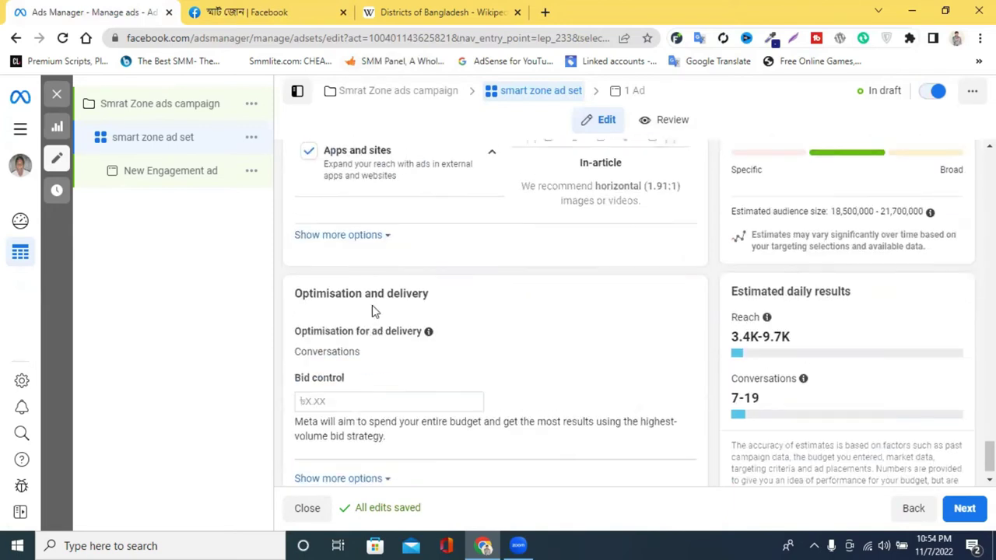
pyautogui.scroll(8, 483, 311)
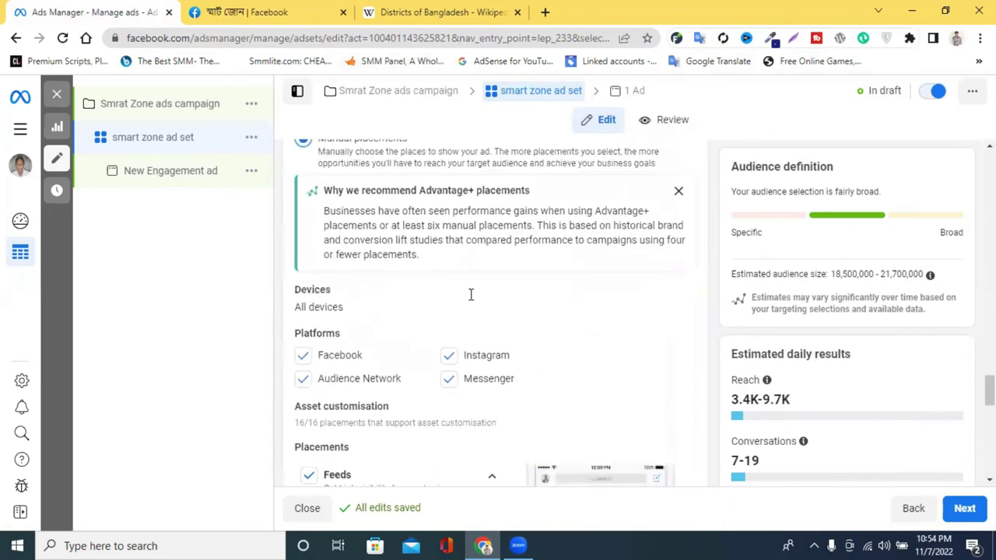
pyautogui.click(304, 327)
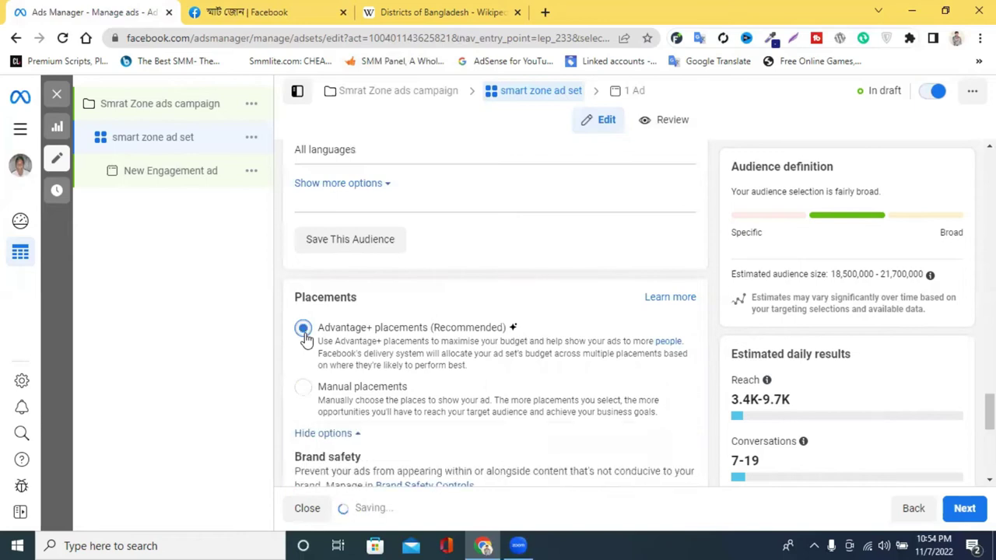
# - Review the ad set's brand safety, optimisation and delivery settings, and return to the Audience section
pyautogui.scroll(-1, 641, 309)
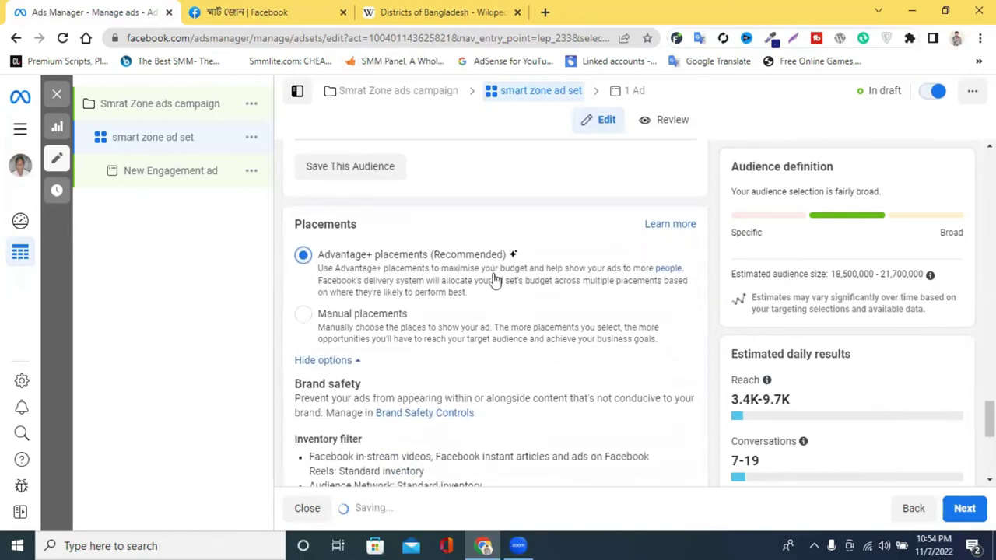
pyautogui.scroll(-3, 542, 288)
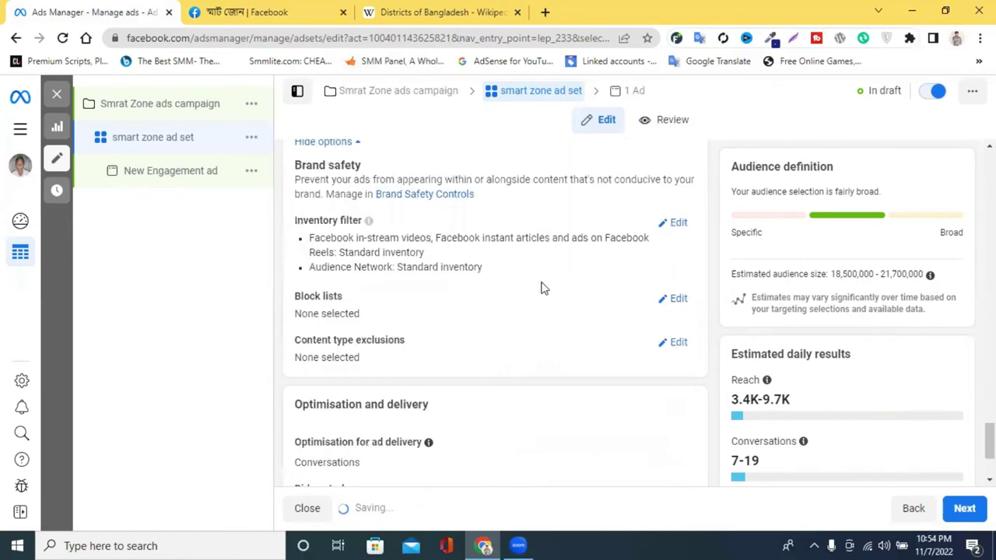
pyautogui.scroll(1, 494, 342)
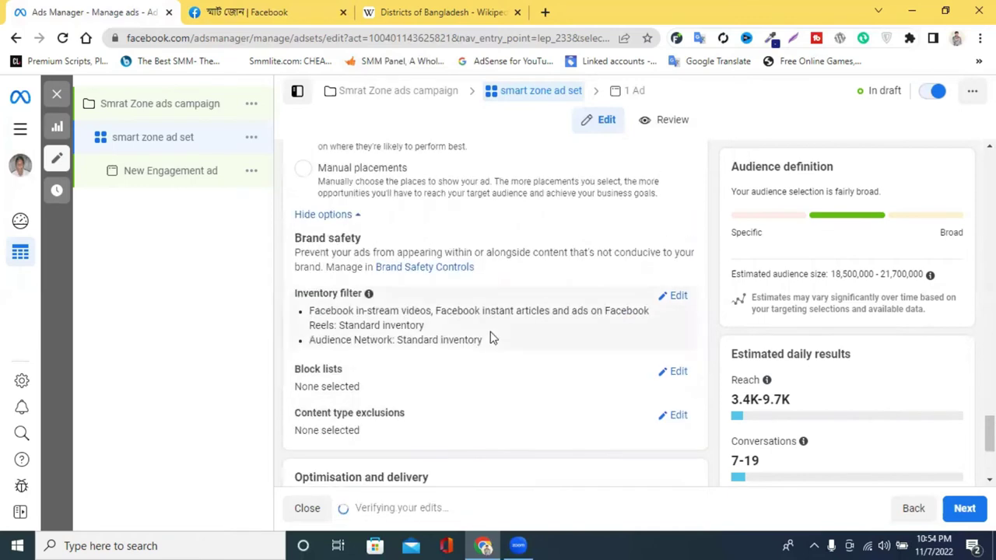
pyautogui.scroll(2, 420, 333)
pyautogui.scroll(-3, 527, 273)
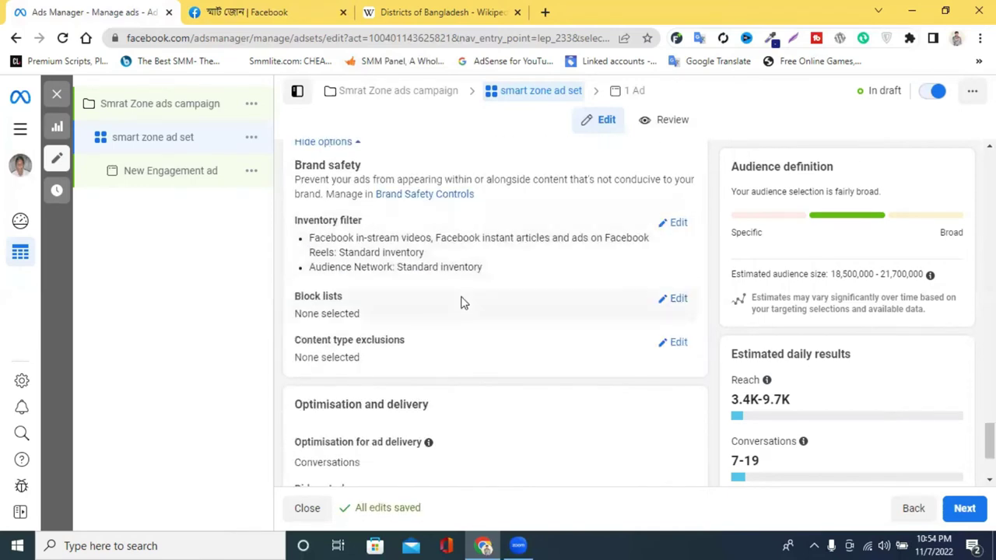
pyautogui.scroll(-2, 479, 333)
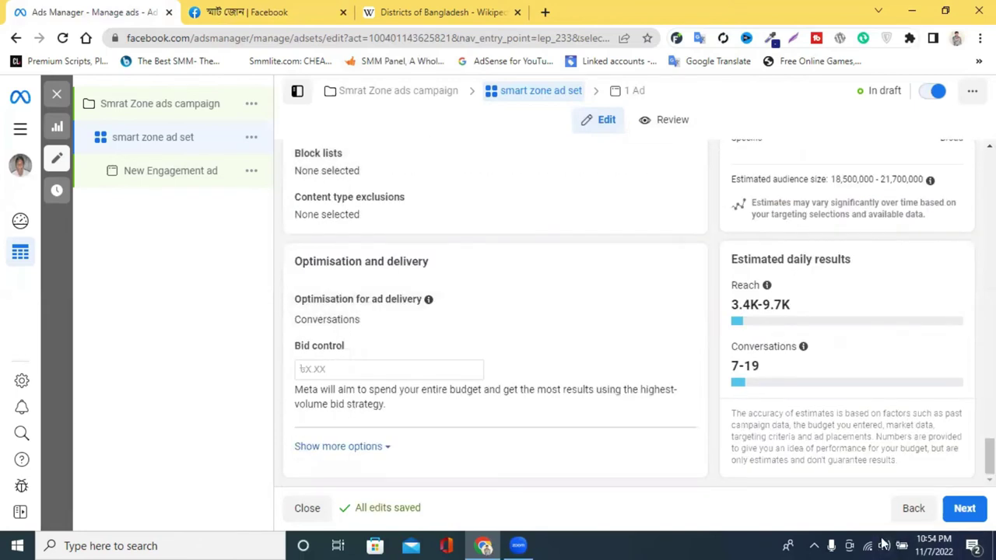
pyautogui.scroll(10, 612, 319)
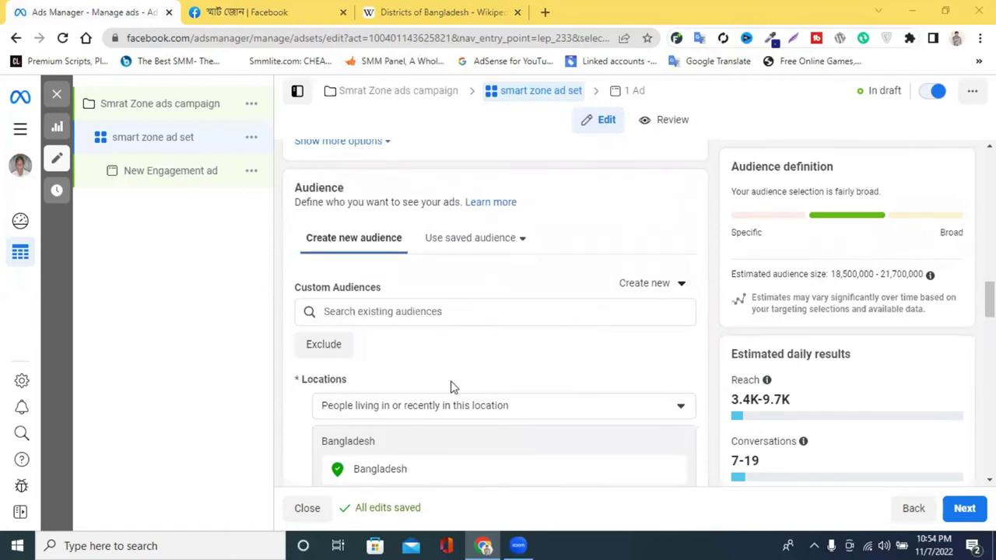
# - Review the ad set's locations, budget and schedule, conversion location, ad type, Facebook Page and estimated daily results
pyautogui.scroll(-3, 452, 378)
pyautogui.scroll(3, 452, 377)
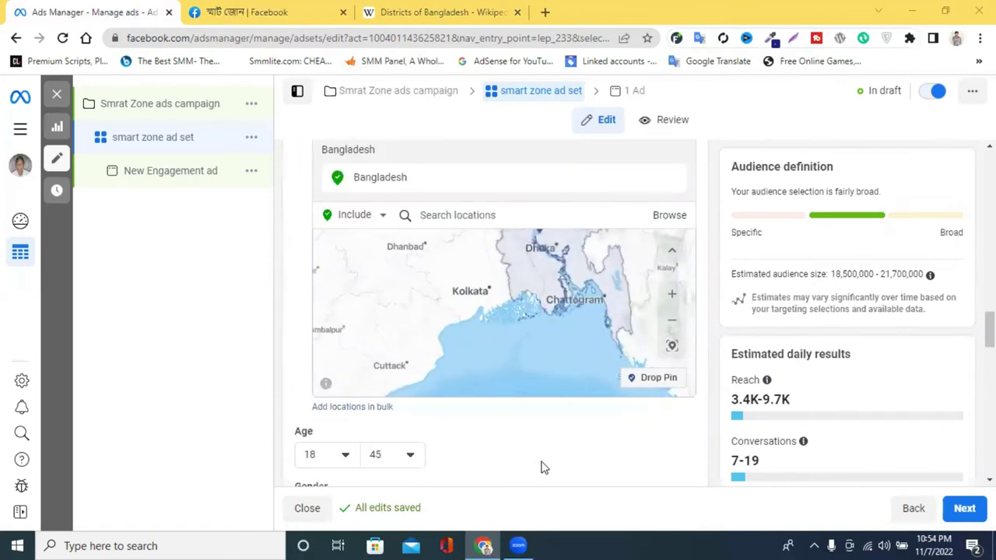
pyautogui.scroll(10, 540, 467)
pyautogui.scroll(-3, 544, 462)
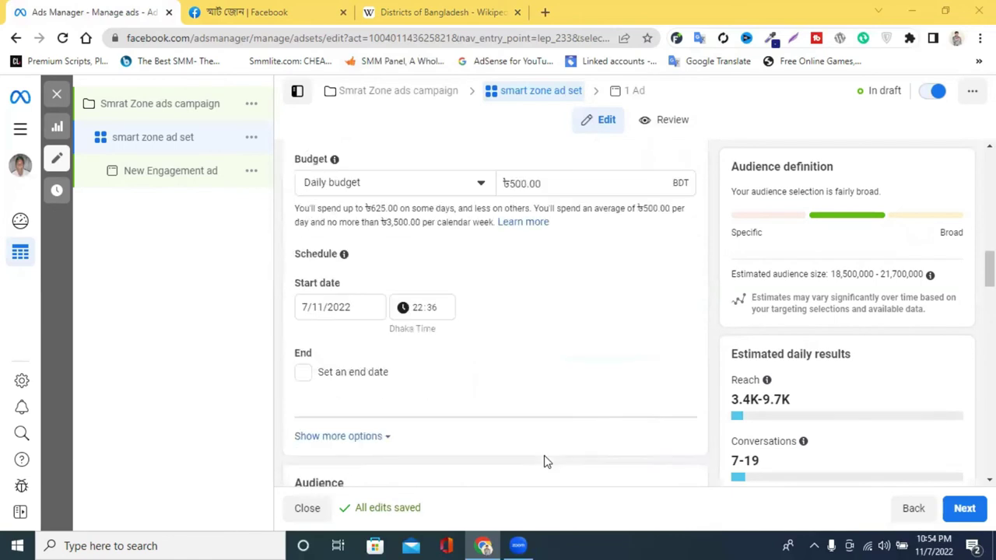
pyautogui.scroll(4, 529, 356)
pyautogui.scroll(8, 530, 358)
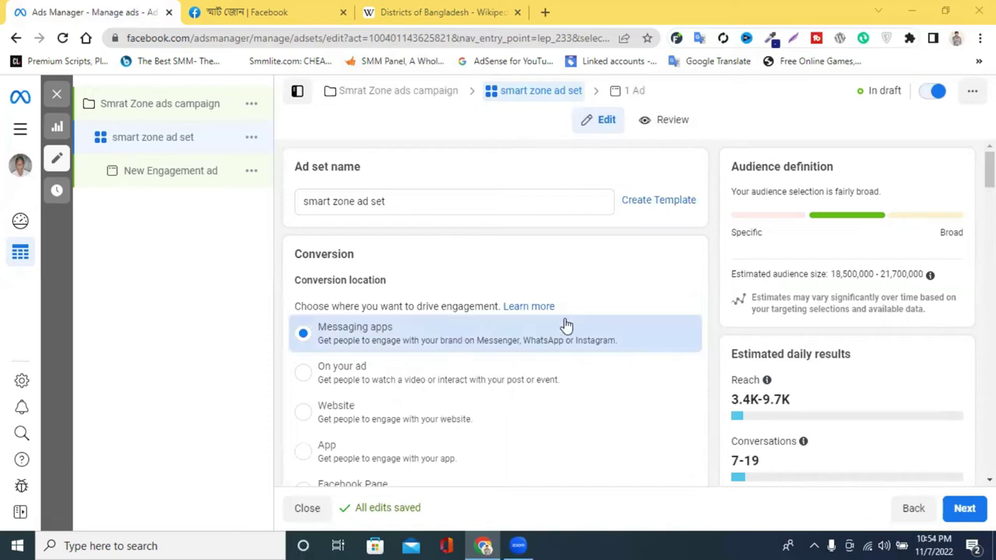
pyautogui.scroll(-7, 541, 265)
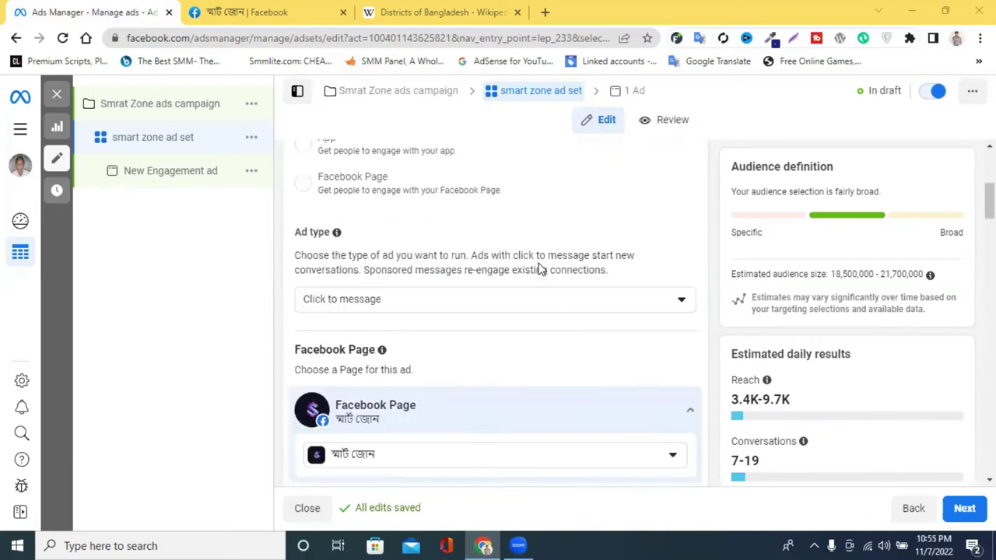
pyautogui.scroll(-5, 545, 288)
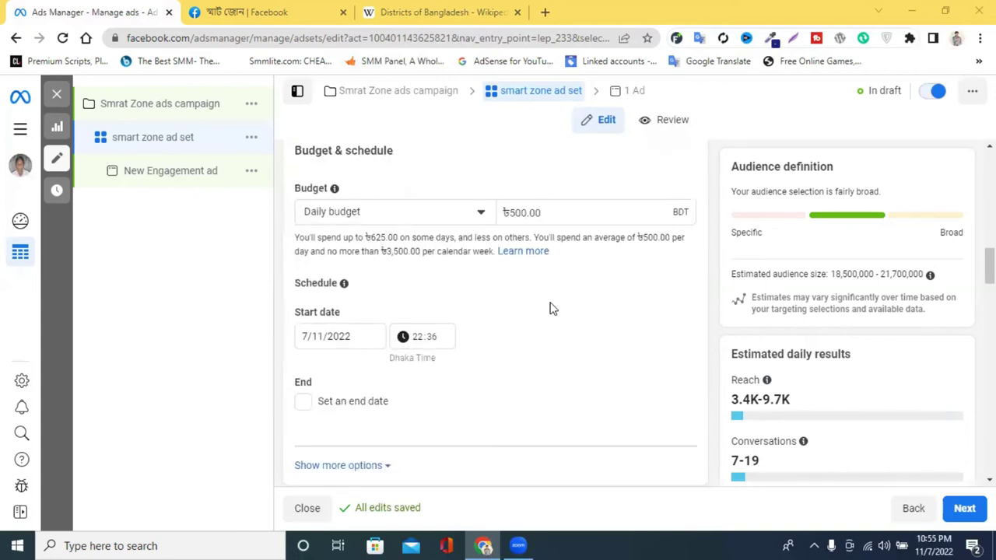
pyautogui.scroll(12, 629, 317)
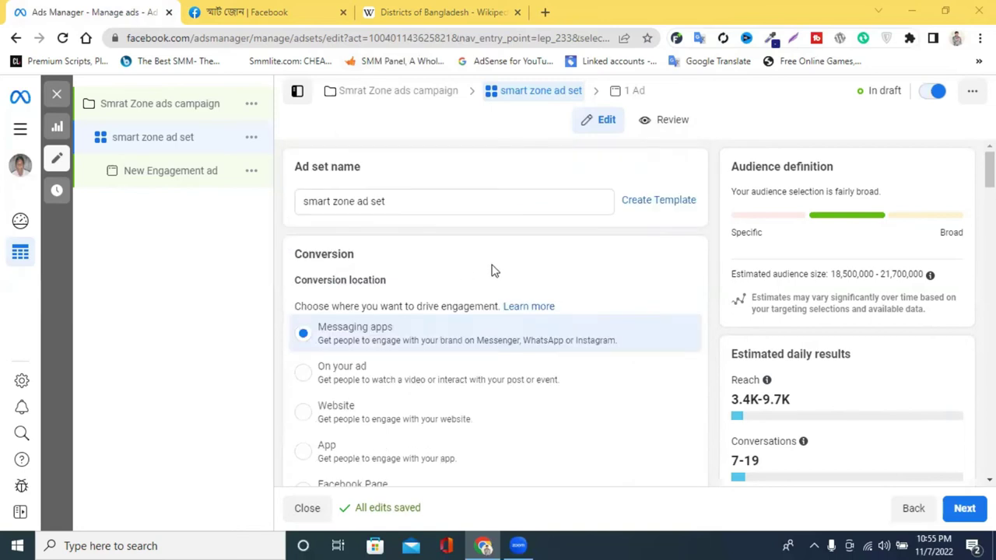
pyautogui.scroll(-4, 585, 329)
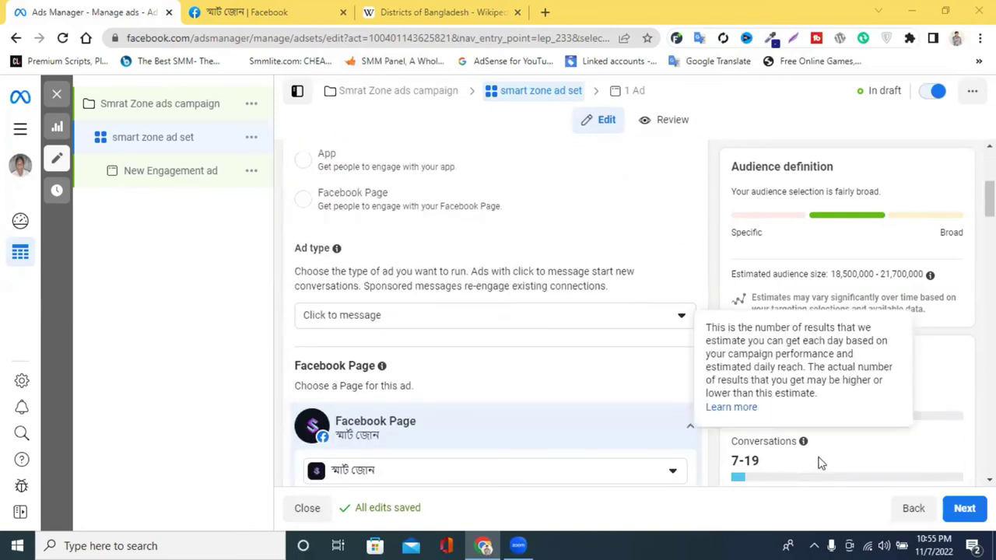
# - Proceed to the ad level, rename the ad "New smart zone ad", and dismiss the standard enhancements recommendation
pyautogui.click(958, 509)
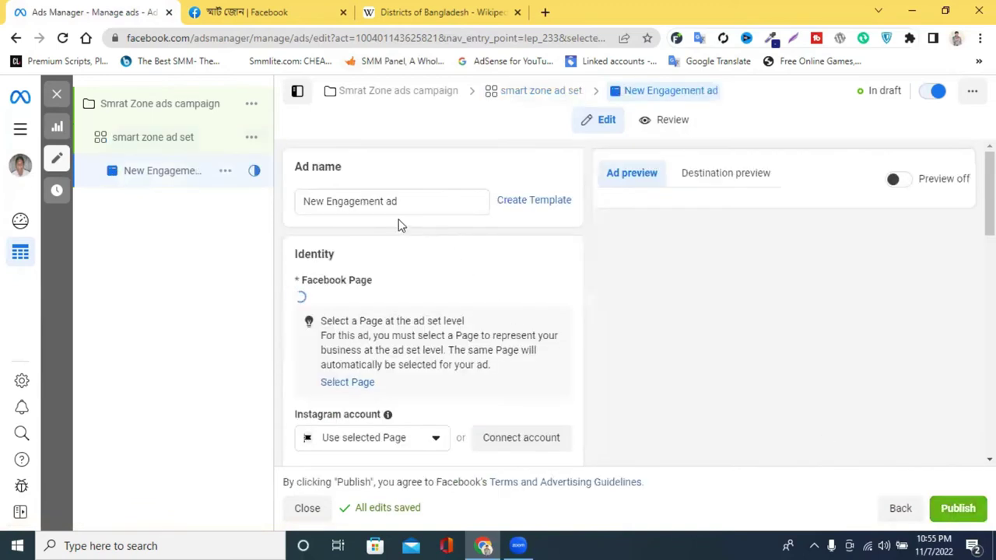
pyautogui.click(357, 200)
pyautogui.doubleClick(352, 201)
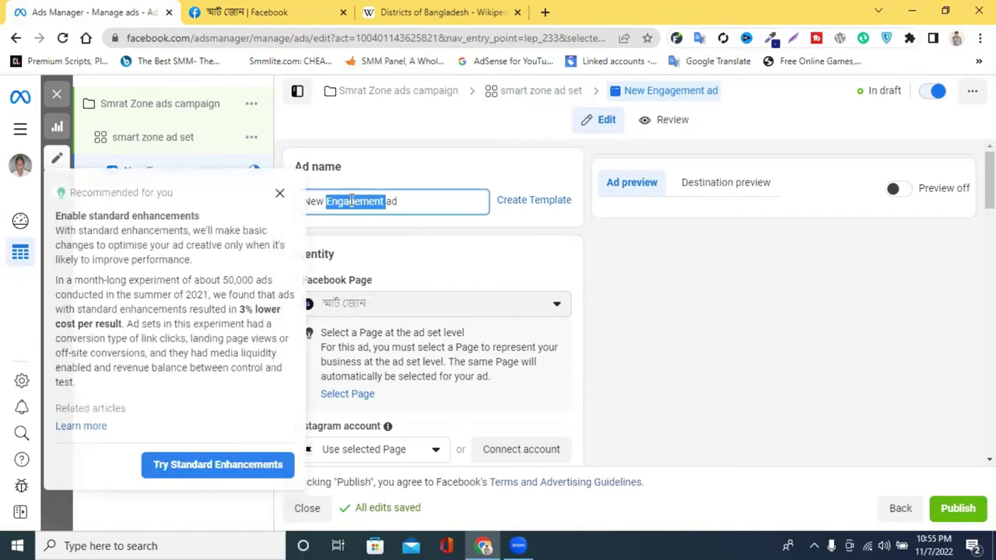
pyautogui.write('smart zo')
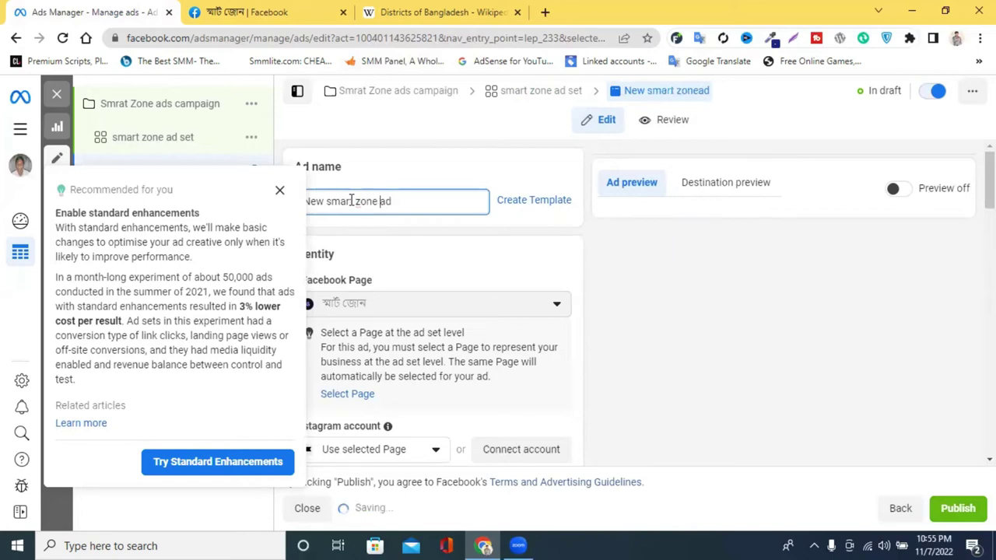
pyautogui.click(281, 191)
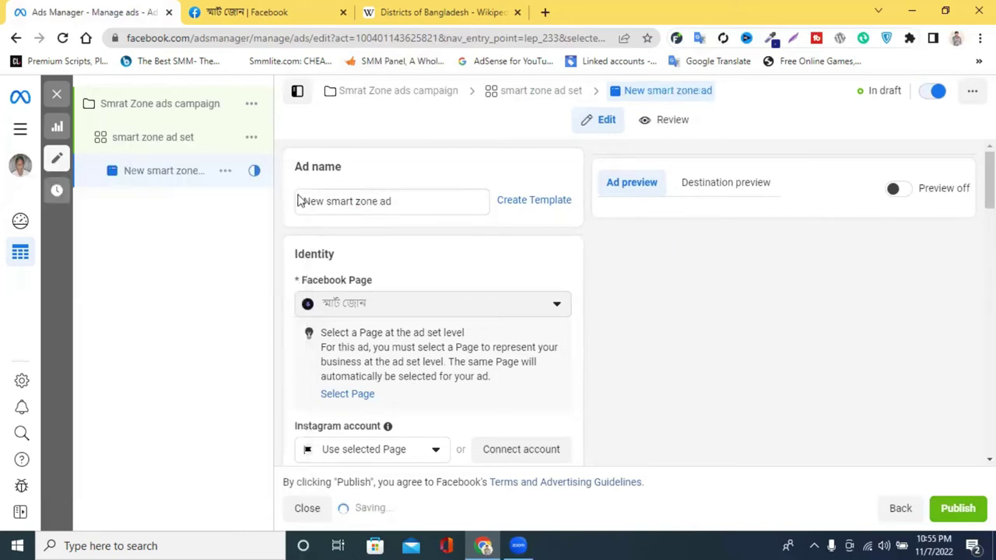
# - Change the ad setup to Use existing post and dismiss the video creation recommendation
pyautogui.scroll(-2, 627, 295)
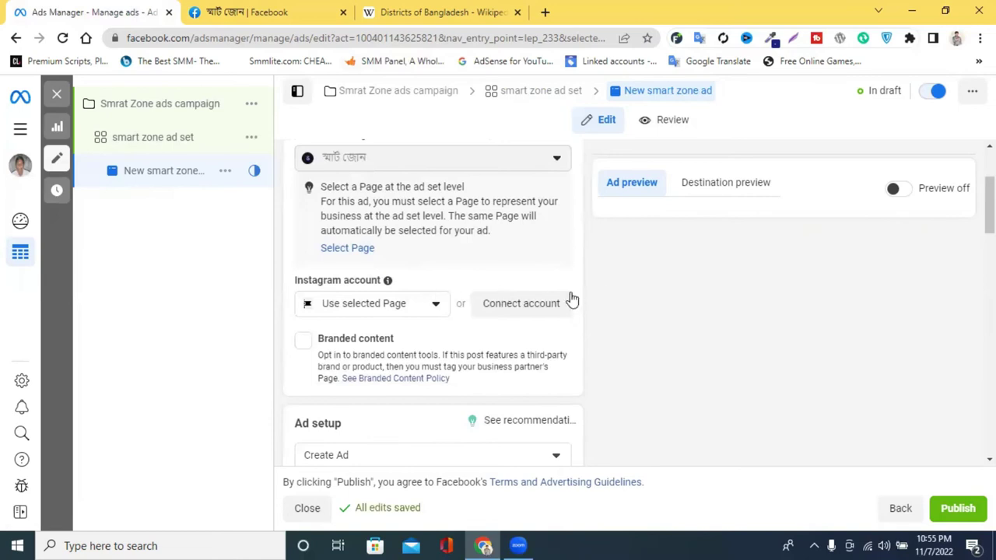
pyautogui.scroll(-3, 545, 298)
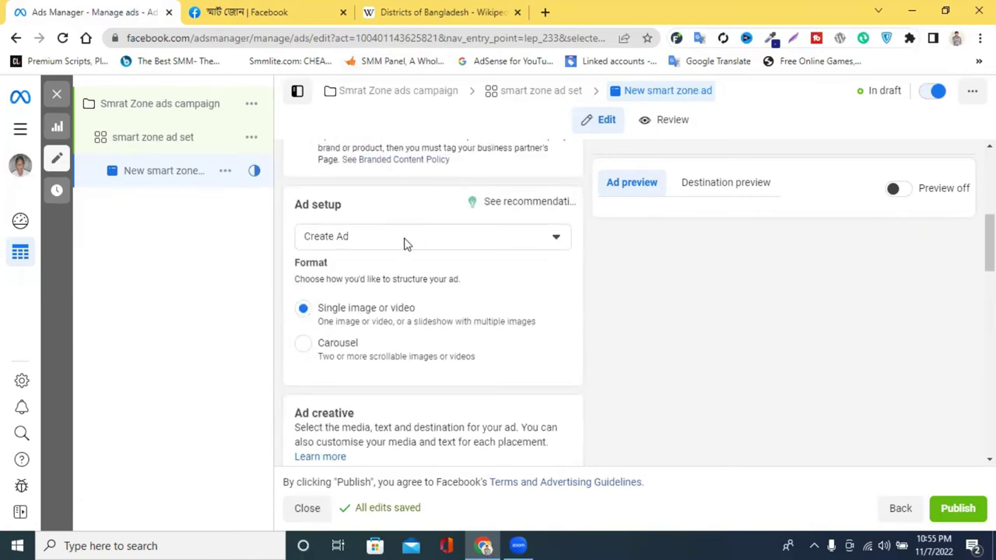
pyautogui.click(377, 242)
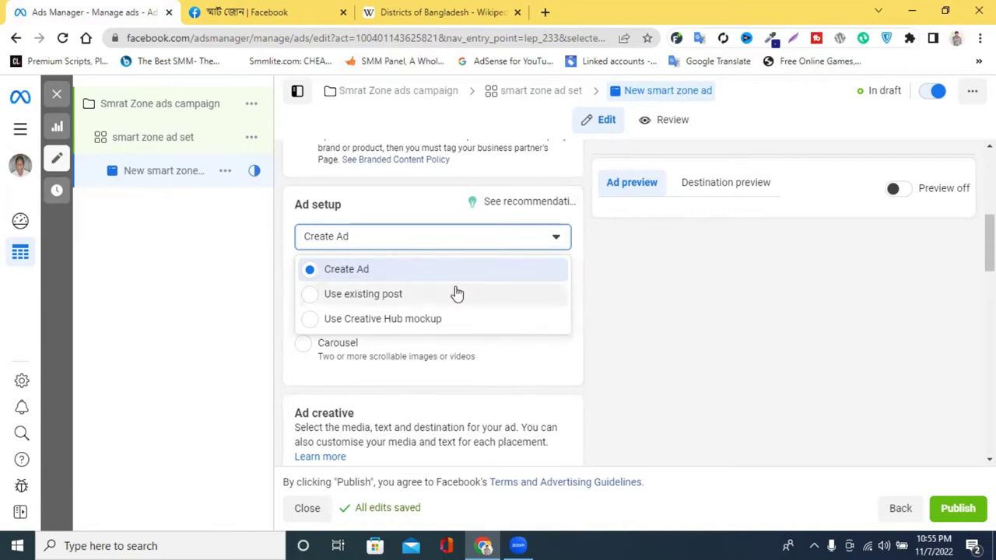
pyautogui.click(393, 302)
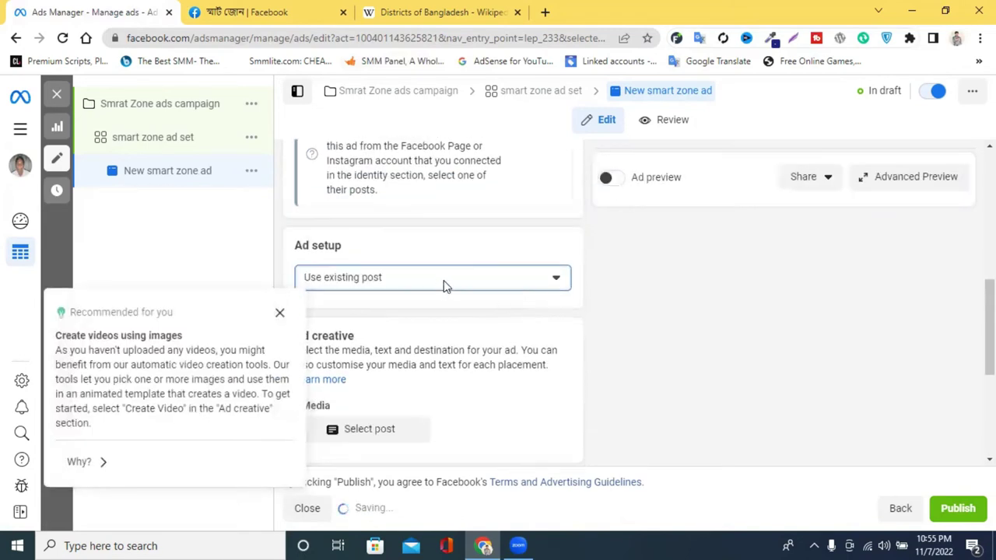
pyautogui.scroll(-1, 467, 315)
pyautogui.click(280, 313)
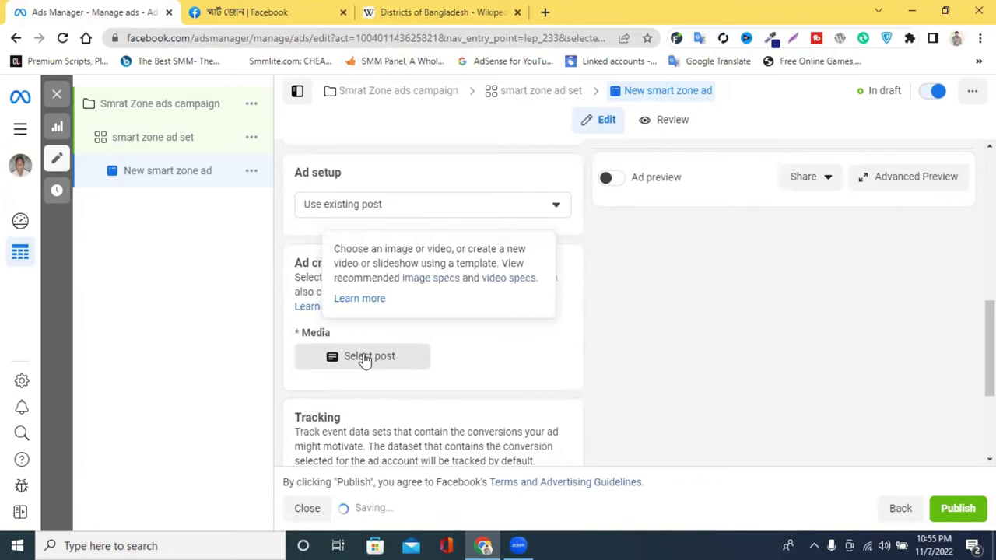
# - Choose the 6 Nov 2022 Facebook album post with the sneaker photo as the ad's media and dismiss the Instagram notice
pyautogui.click(365, 359)
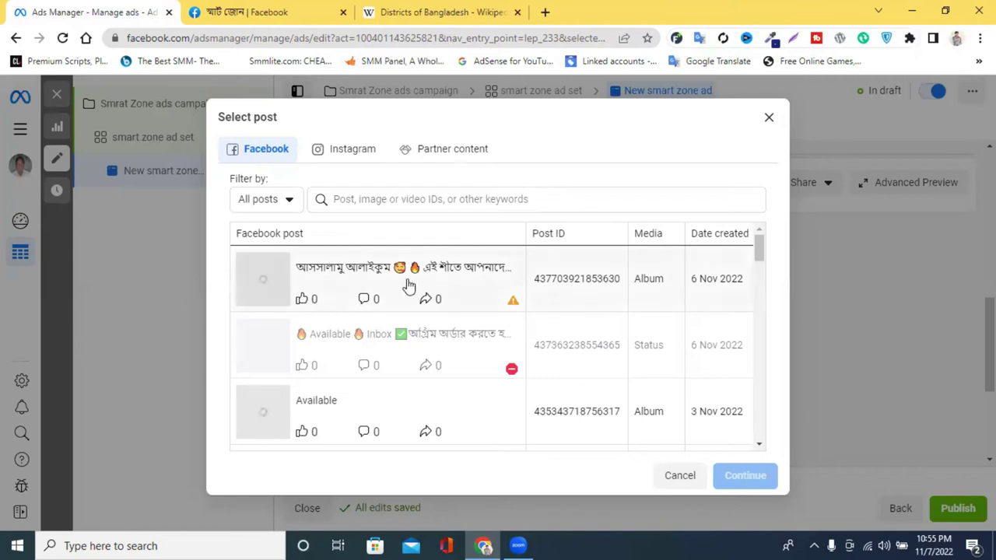
pyautogui.click(441, 278)
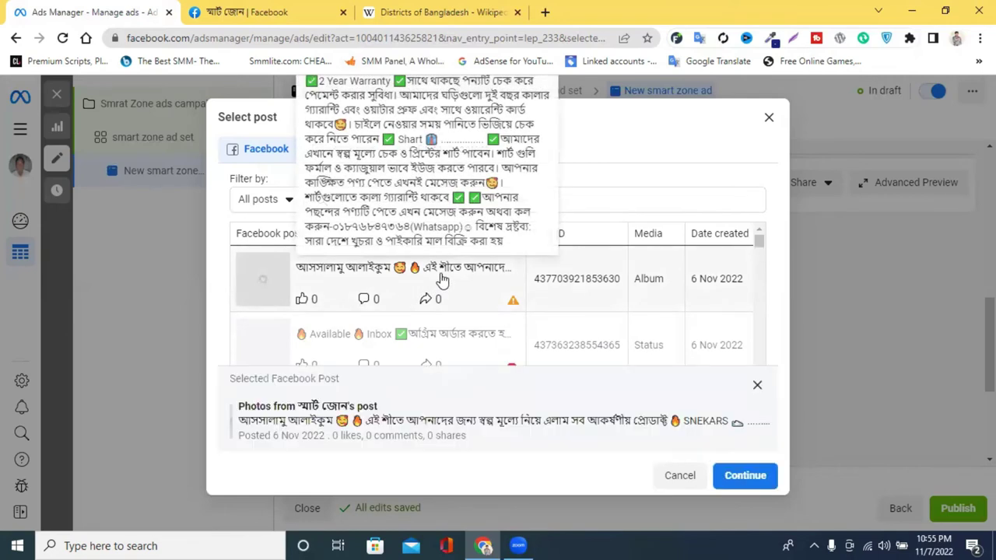
pyautogui.click(372, 281)
pyautogui.click(372, 280)
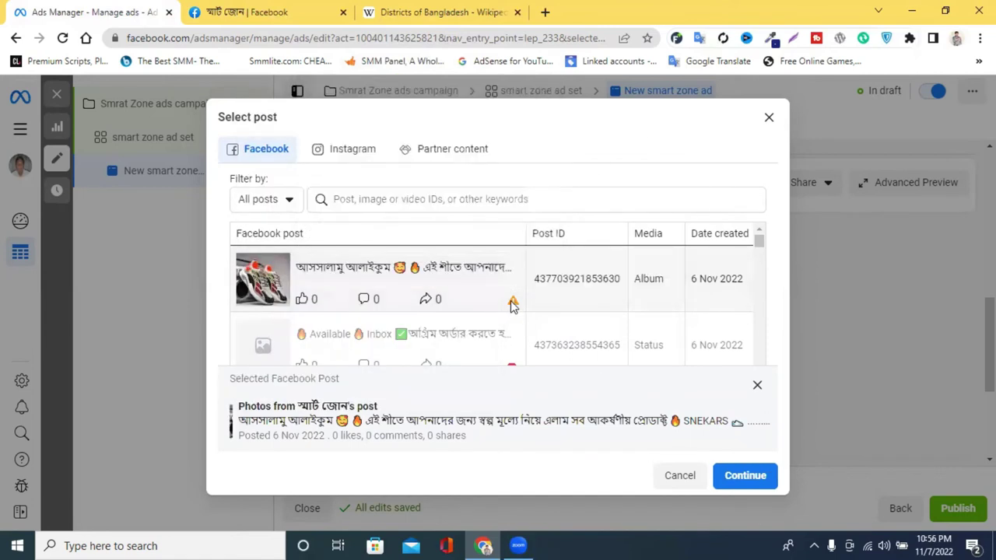
pyautogui.click(745, 476)
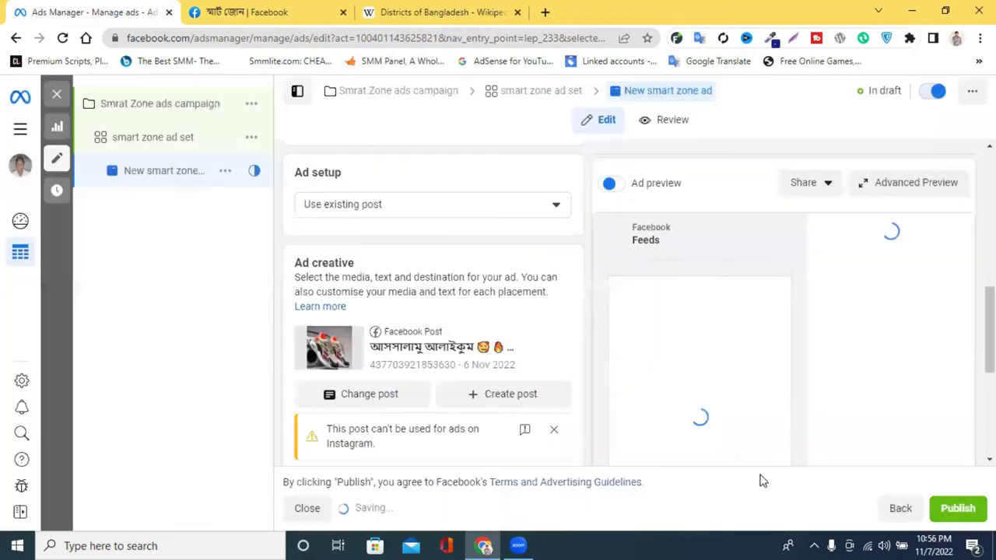
pyautogui.click(553, 432)
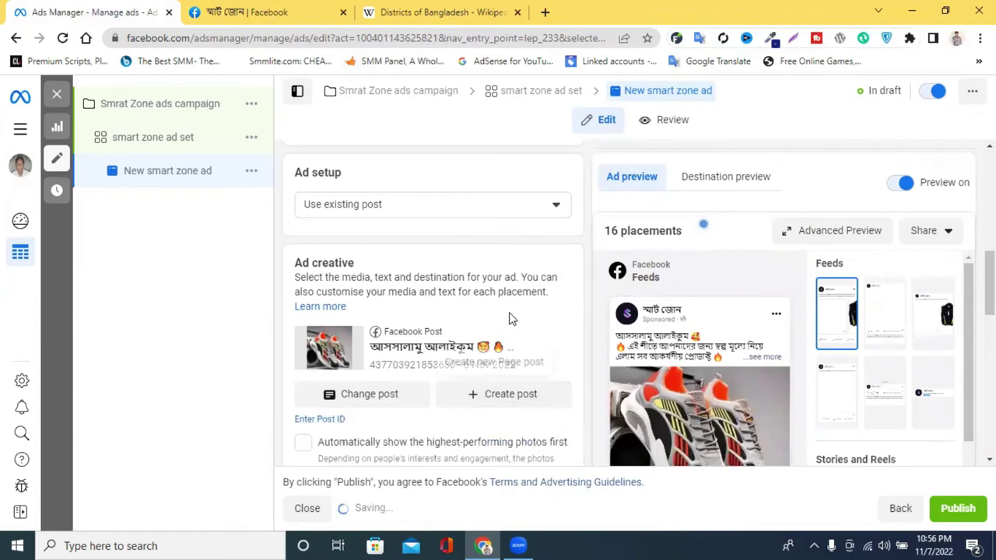
pyautogui.scroll(-2, 490, 331)
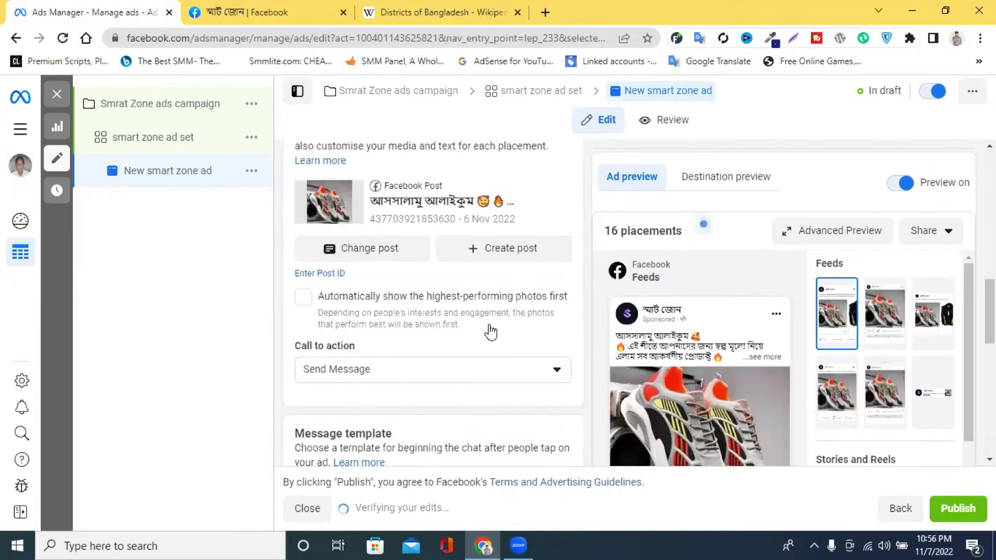
pyautogui.scroll(7, 491, 331)
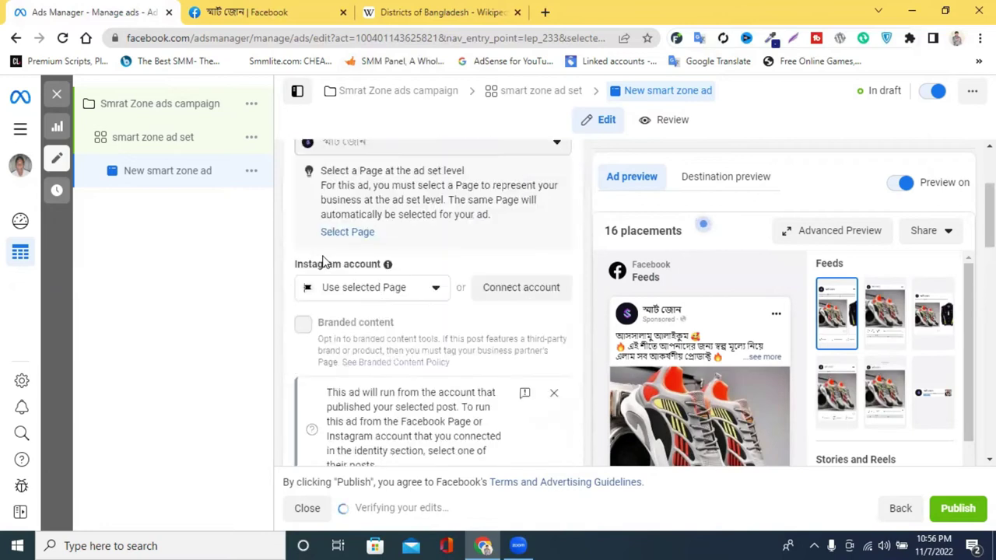
# - Return to the smart zone ad set, switch to Manual placements, and exclude the Instagram and Audience Network platforms
pyautogui.click(142, 147)
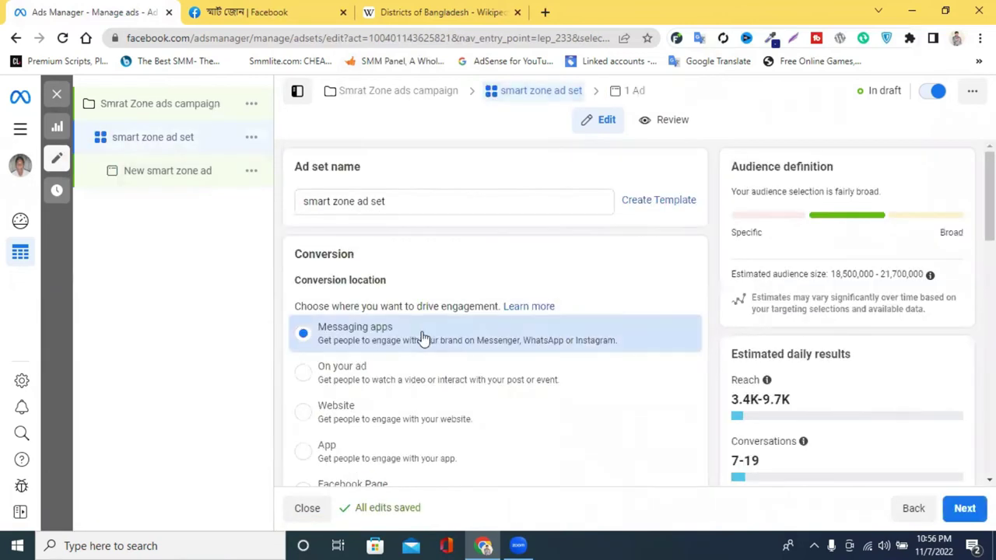
pyautogui.scroll(-5, 425, 342)
pyautogui.scroll(-5, 493, 340)
pyautogui.scroll(2, 445, 334)
pyautogui.scroll(-4, 429, 322)
pyautogui.scroll(-10, 432, 319)
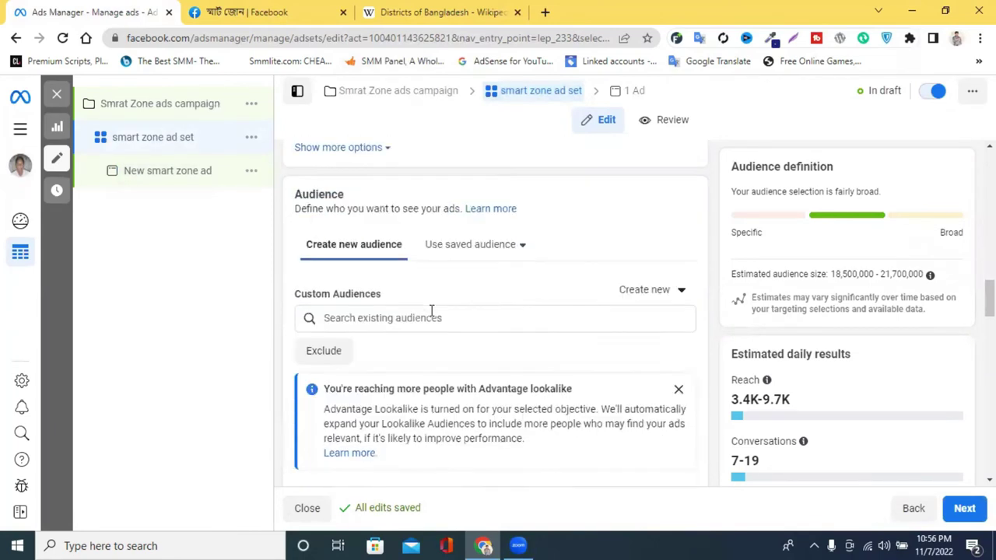
pyautogui.scroll(-8, 433, 316)
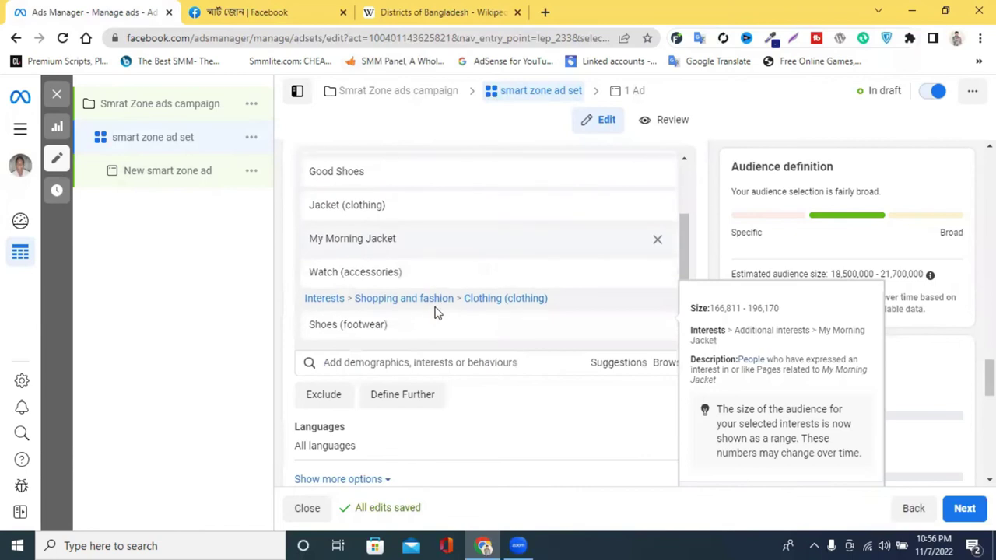
pyautogui.scroll(-3, 437, 372)
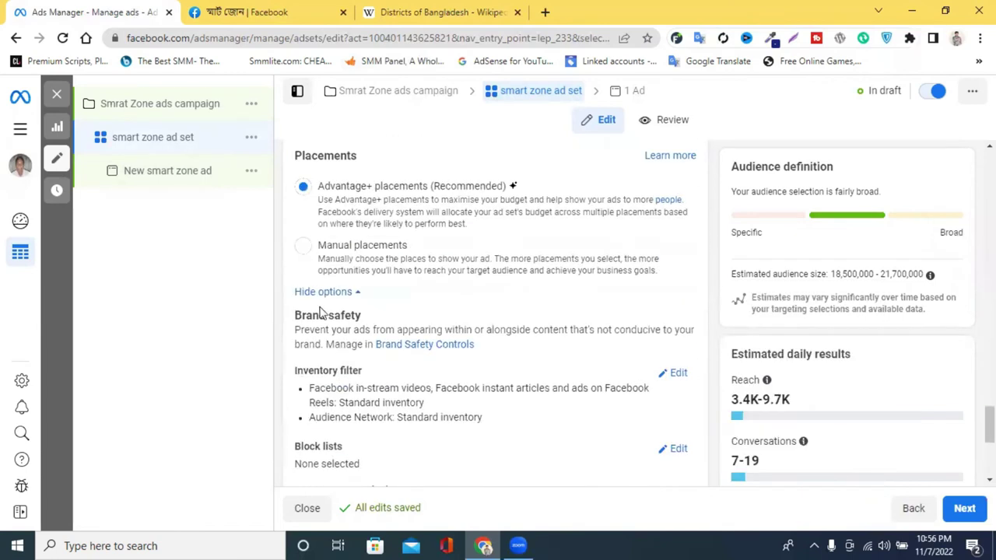
pyautogui.click(303, 246)
pyautogui.scroll(-2, 506, 354)
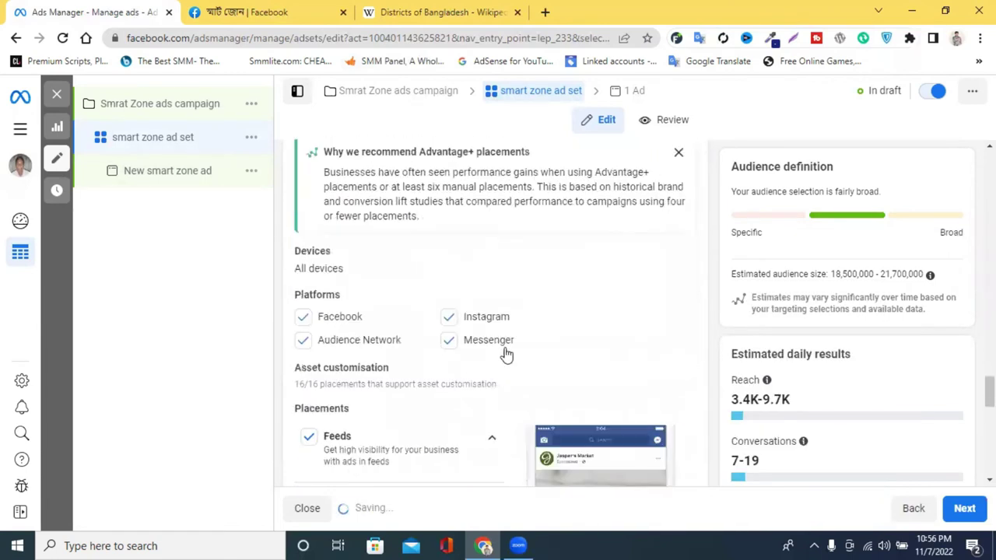
pyautogui.click(457, 322)
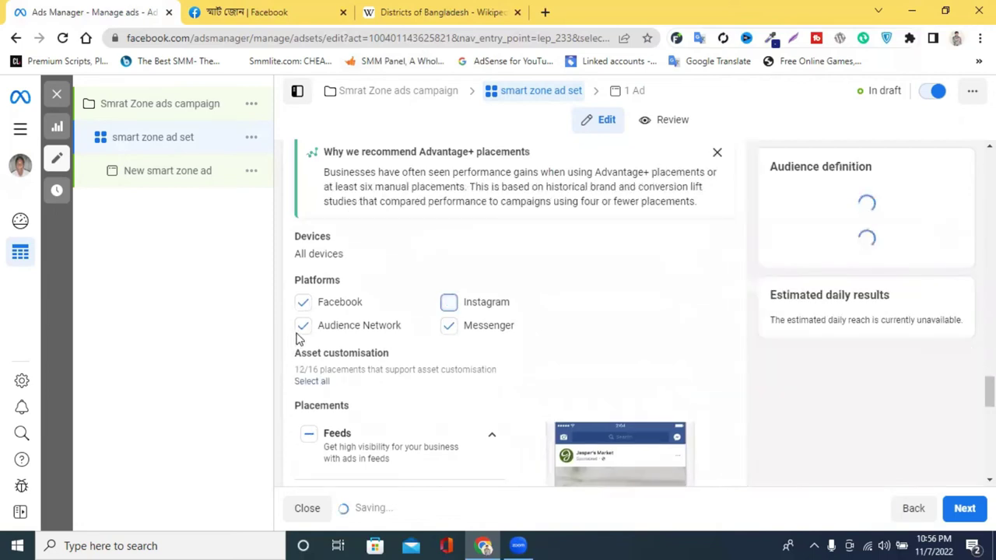
pyautogui.click(304, 334)
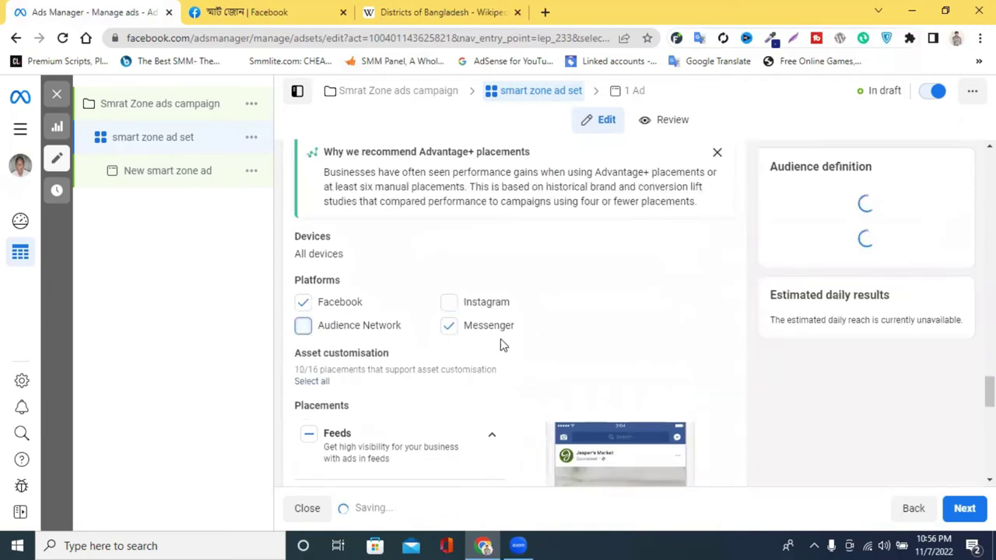
# - Fully enable the Stories and Reels placements, and exclude In-stream ads for videos and reels and In-article
pyautogui.scroll(-3, 502, 343)
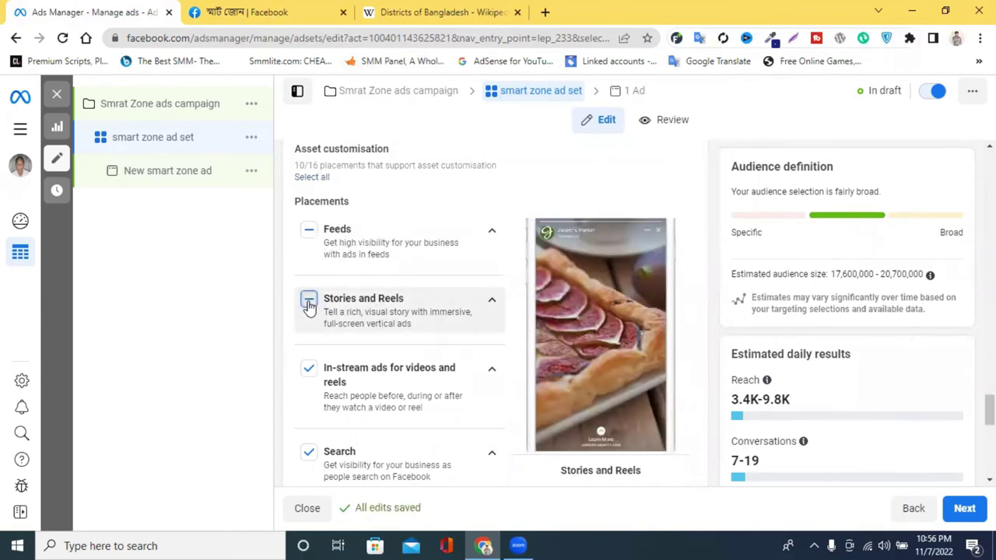
pyautogui.click(309, 302)
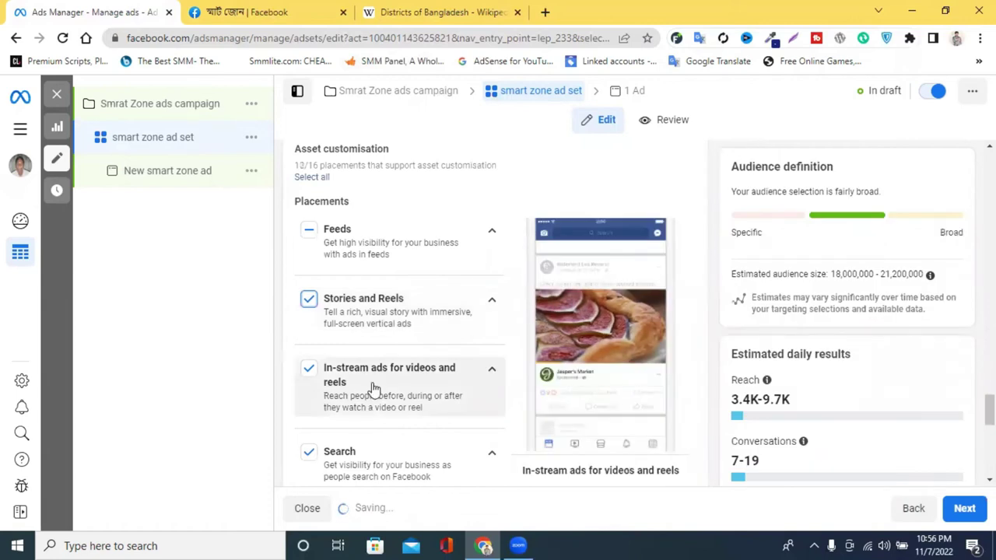
pyautogui.click(309, 371)
pyautogui.scroll(-1, 397, 371)
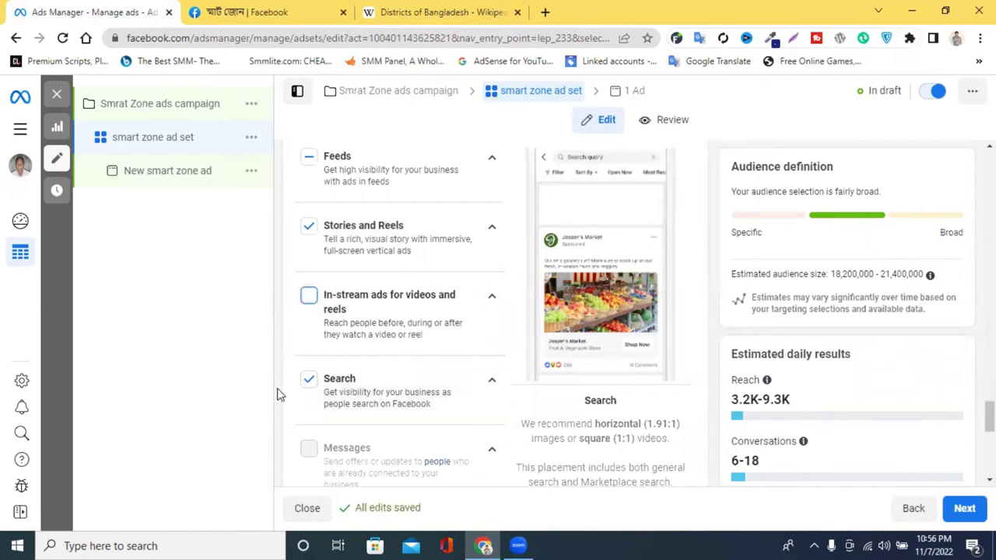
pyautogui.scroll(-2, 366, 396)
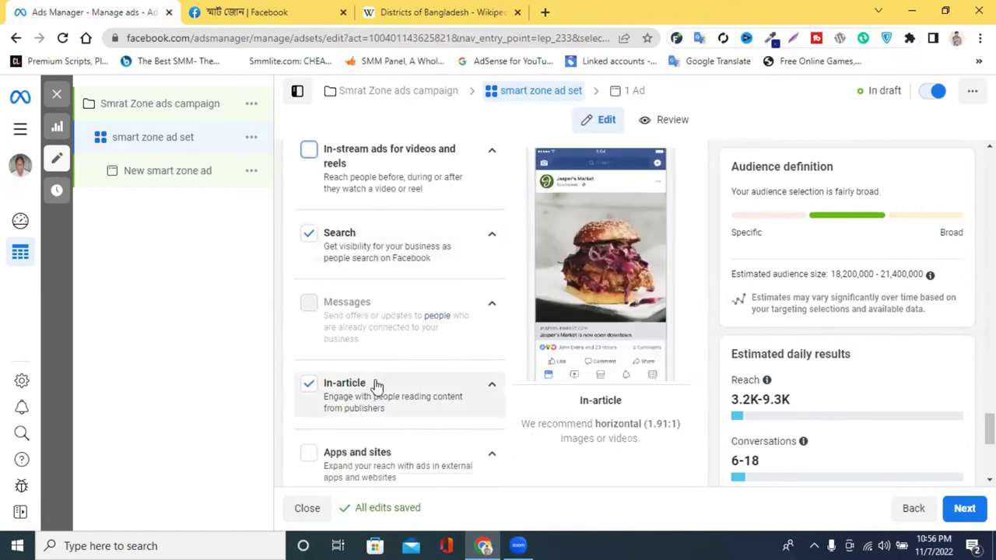
pyautogui.click(310, 384)
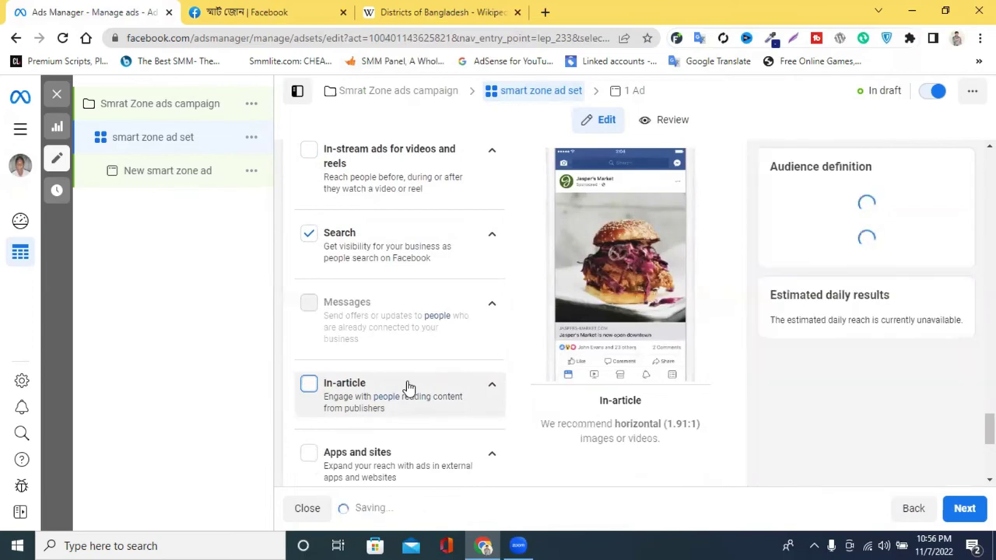
# - Exclude the Search and the Stories and Reels placements from the smart zone ad set and continue to the ad
pyautogui.scroll(-2, 409, 387)
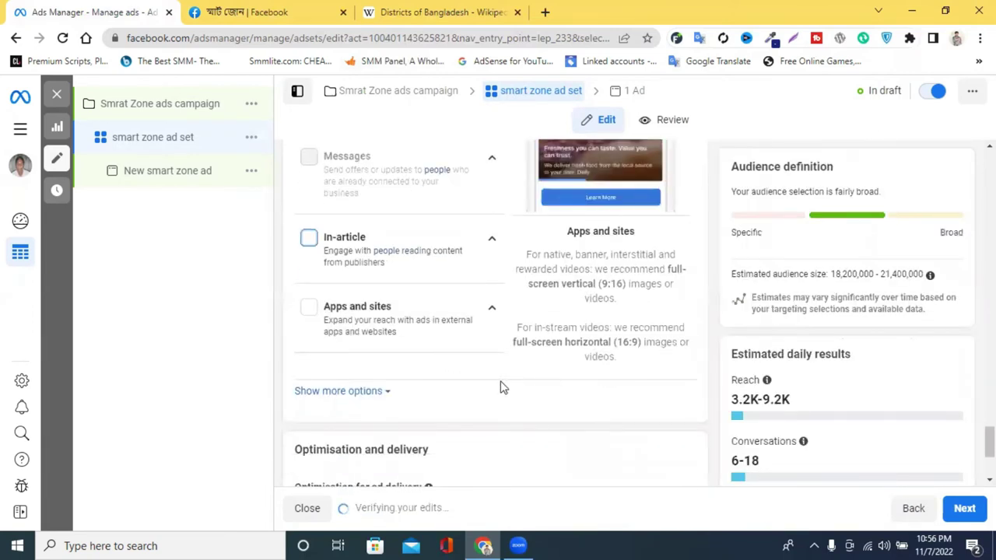
pyautogui.scroll(4, 502, 388)
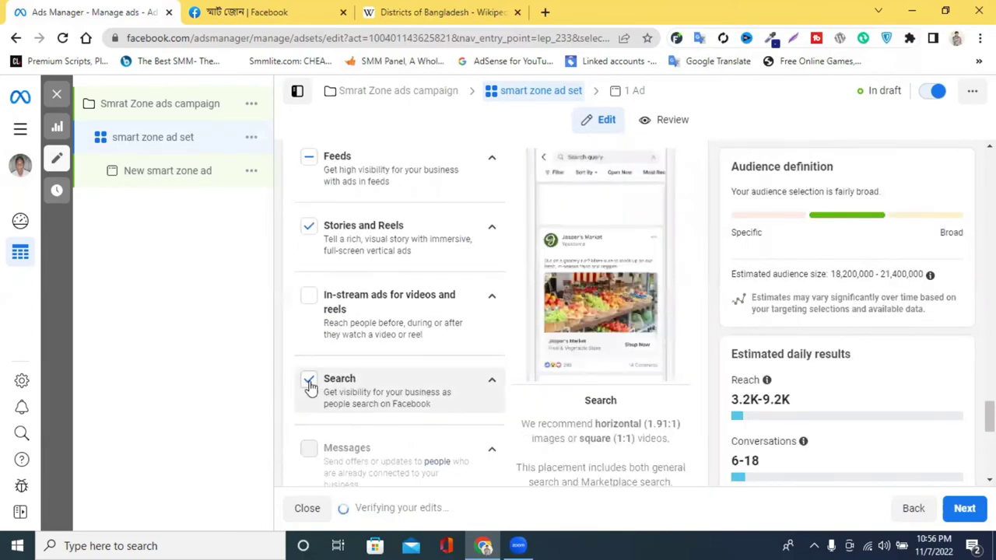
pyautogui.click(310, 383)
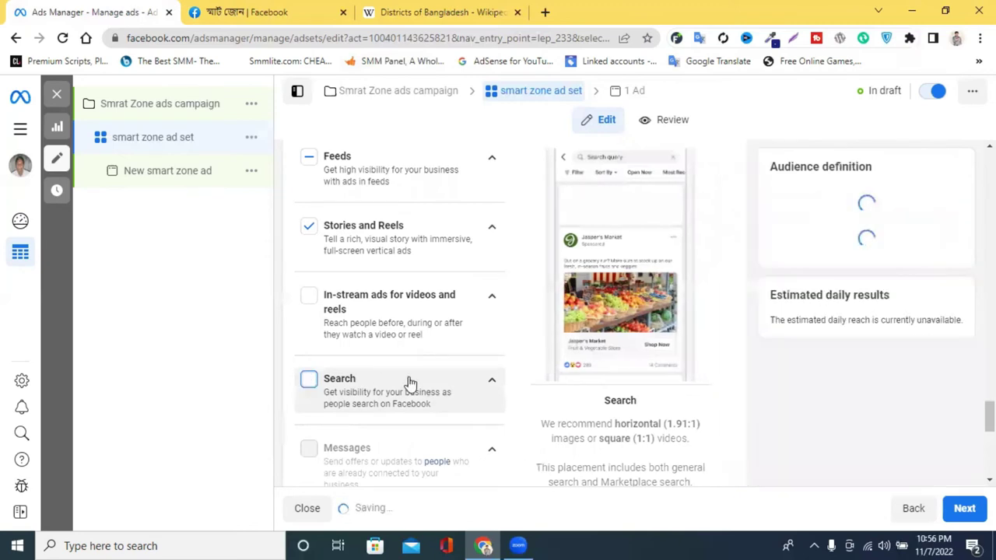
pyautogui.scroll(1, 358, 342)
pyautogui.scroll(1, 352, 333)
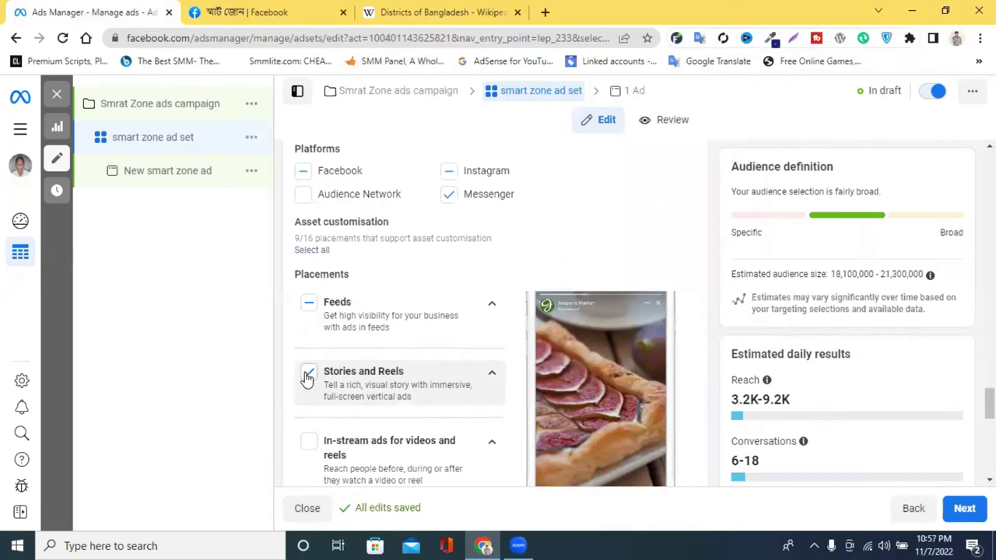
pyautogui.click(367, 379)
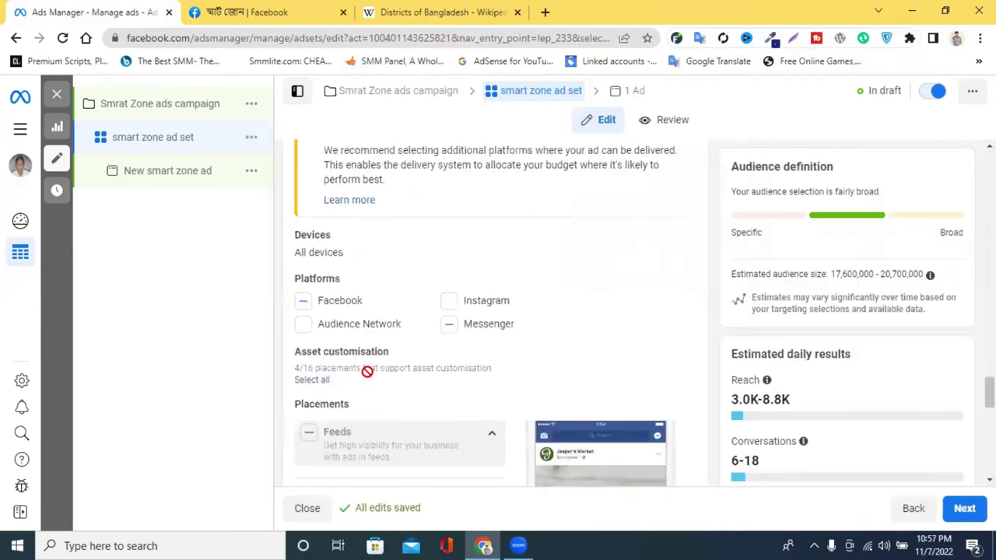
pyautogui.scroll(-6, 409, 331)
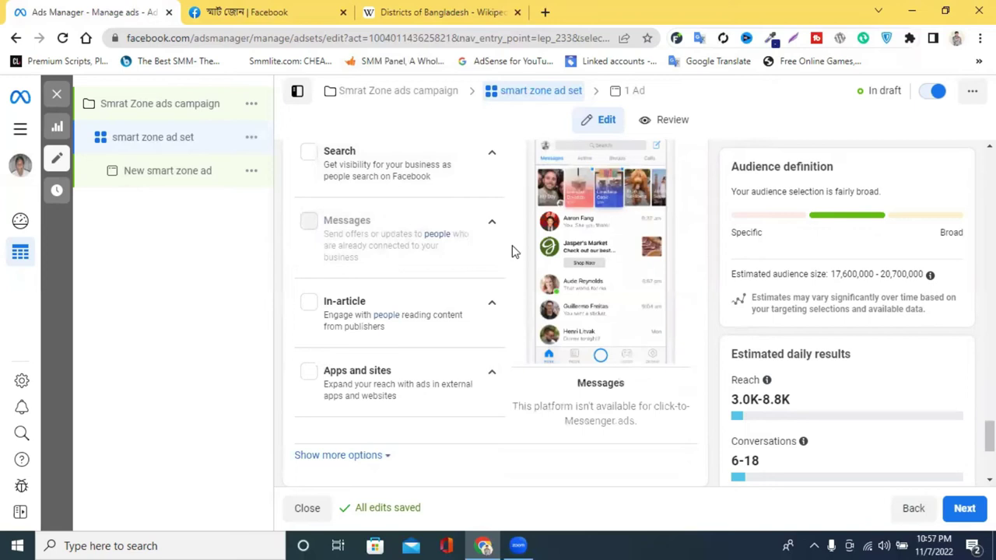
pyautogui.scroll(4, 322, 214)
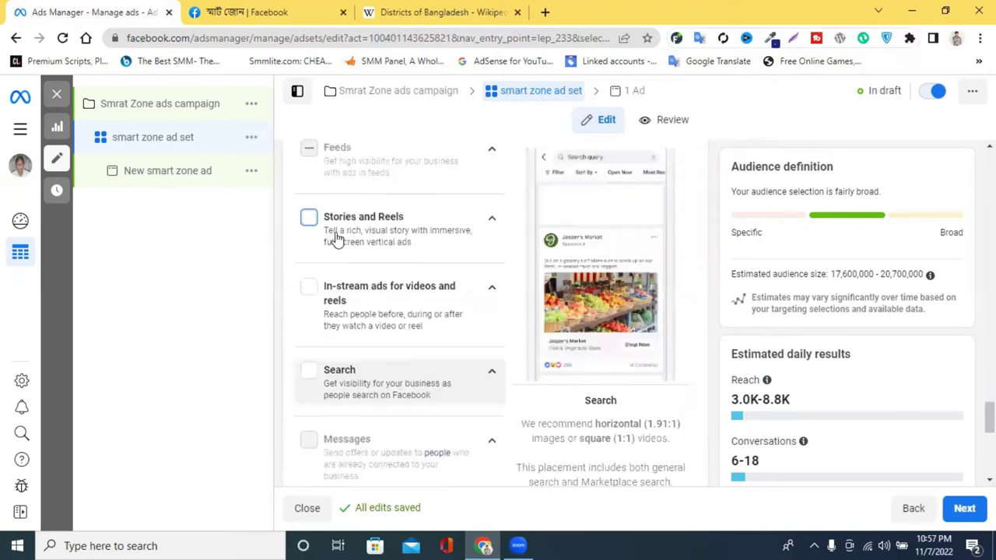
pyautogui.scroll(1, 336, 255)
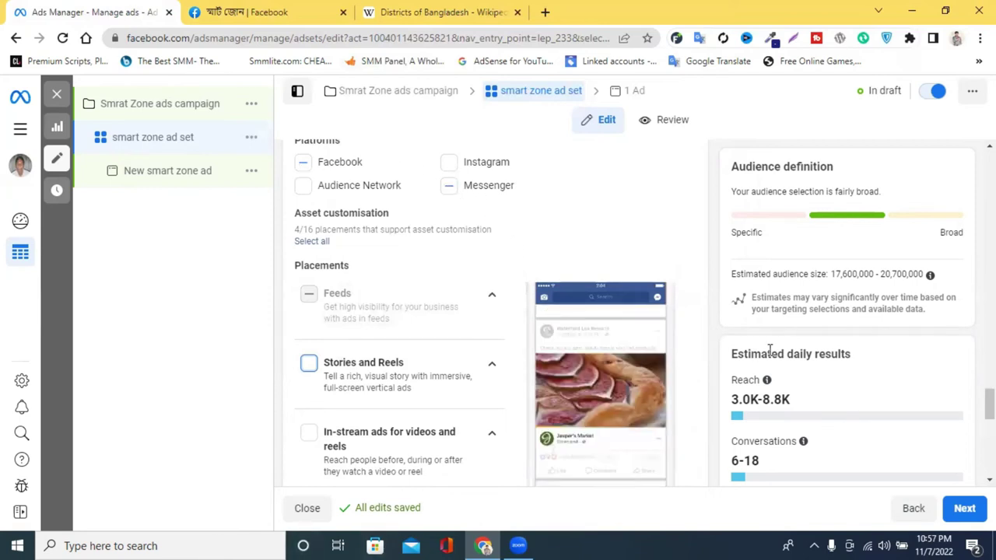
pyautogui.click(953, 515)
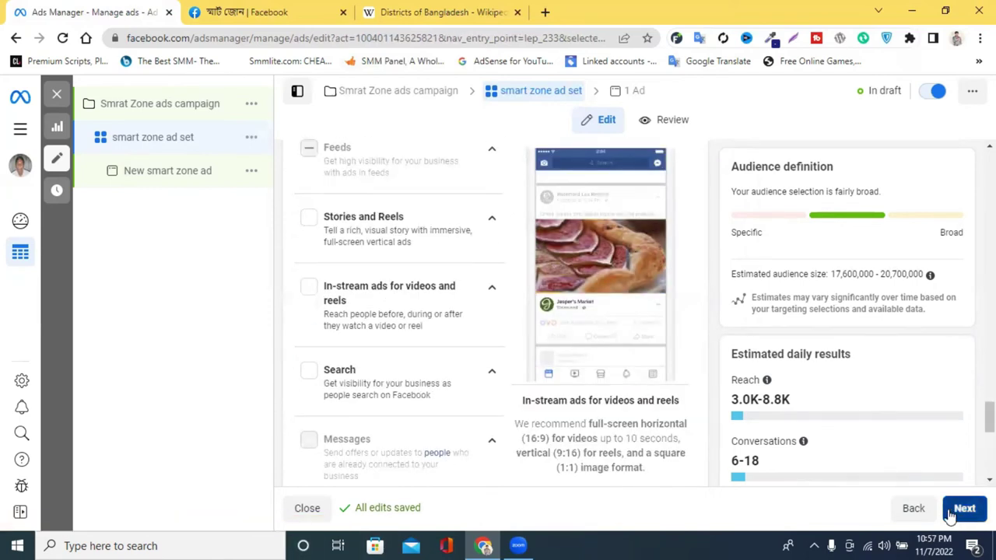
# - Expand the full post text in the ad's Facebook Feeds preview and review the ad creative settings
pyautogui.scroll(-8, 486, 304)
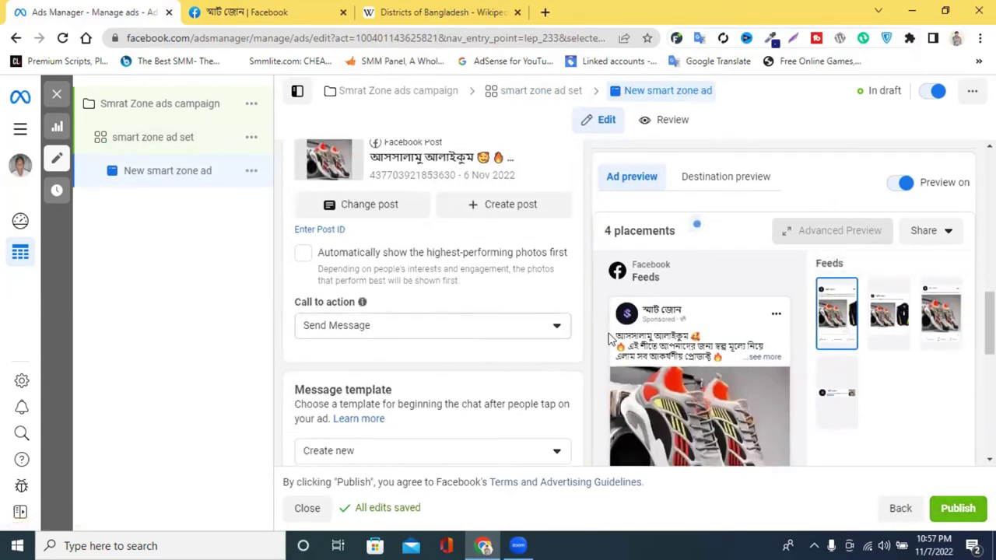
pyautogui.scroll(1, 425, 238)
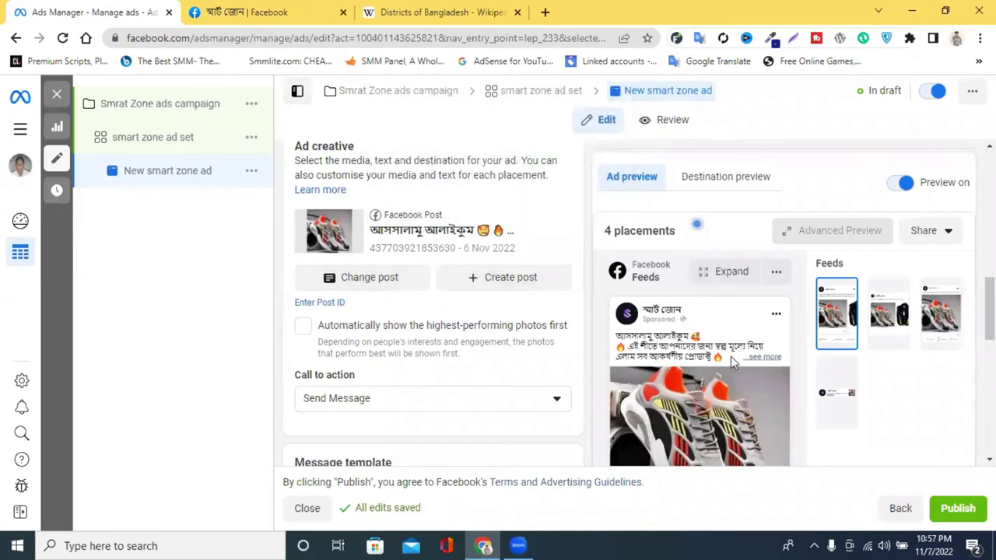
pyautogui.click(754, 356)
pyautogui.scroll(-4, 723, 357)
pyautogui.scroll(-1, 731, 360)
pyautogui.scroll(-1, 423, 314)
pyautogui.scroll(4, 423, 311)
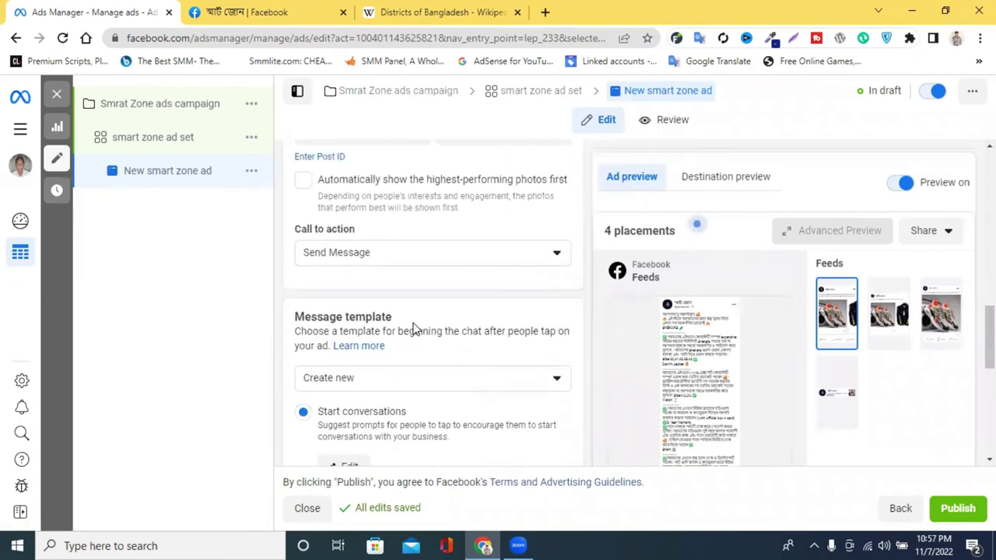
pyautogui.scroll(2, 412, 327)
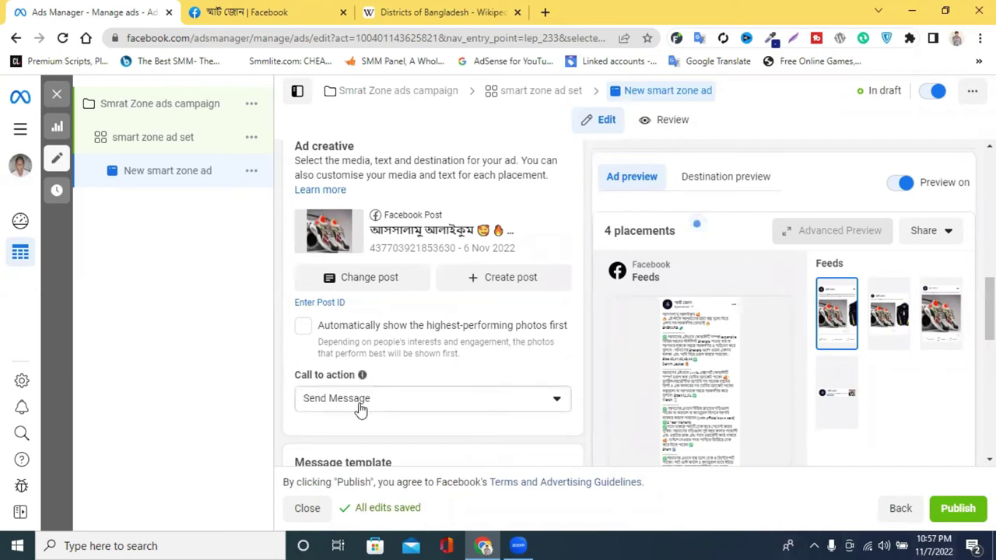
# - Review the message template options and select Send Message as the ad's call to action
pyautogui.scroll(-5, 685, 366)
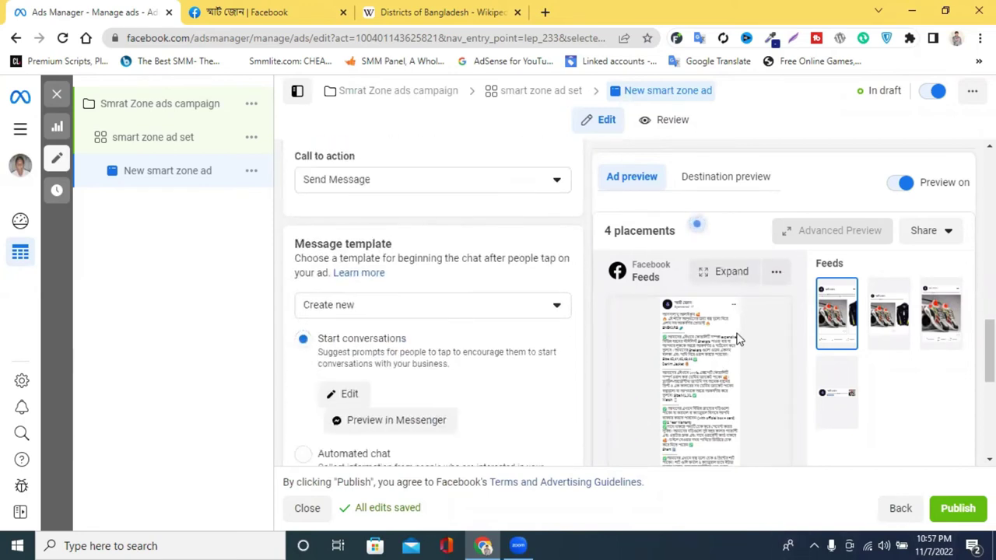
pyautogui.scroll(-3, 825, 369)
pyautogui.scroll(3, 755, 382)
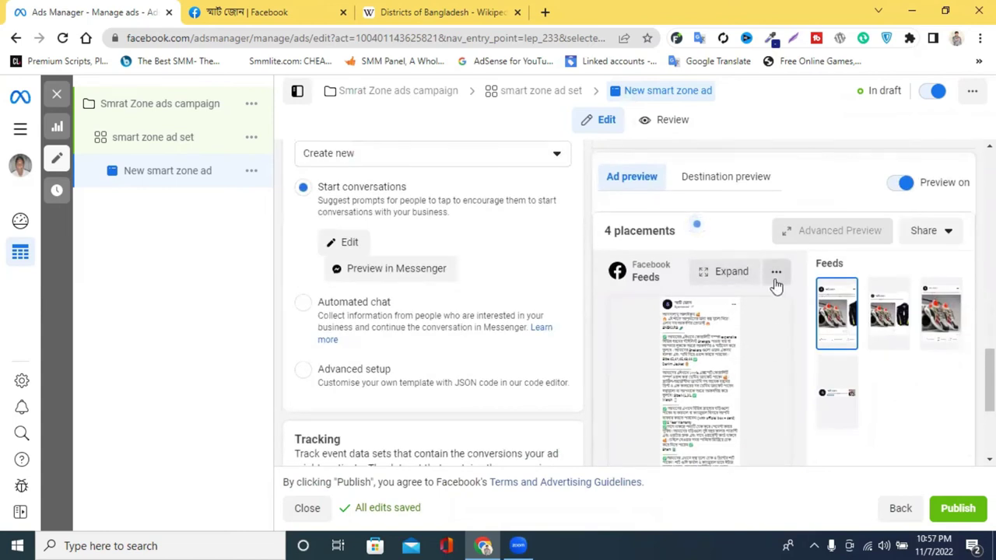
pyautogui.scroll(1, 438, 288)
pyautogui.scroll(3, 438, 288)
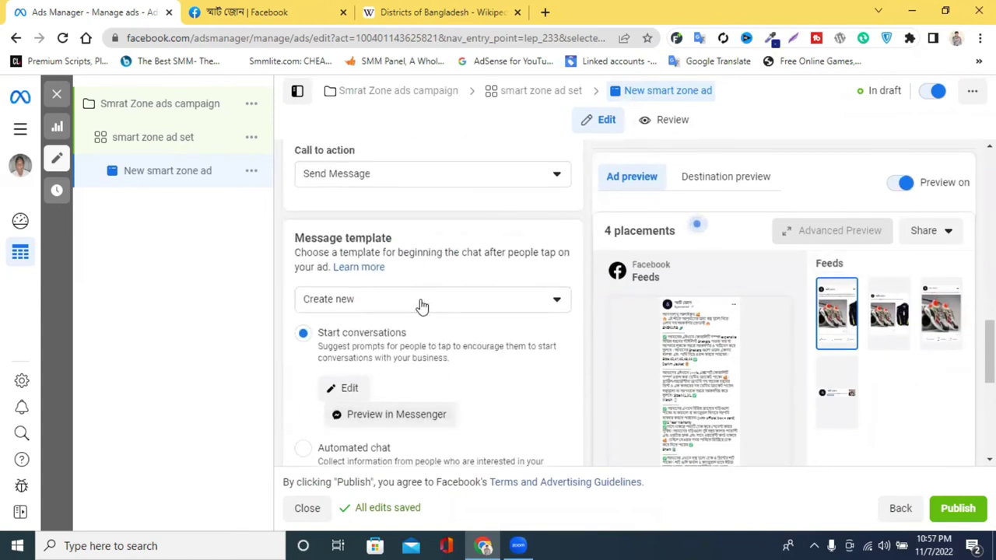
pyautogui.scroll(2, 402, 346)
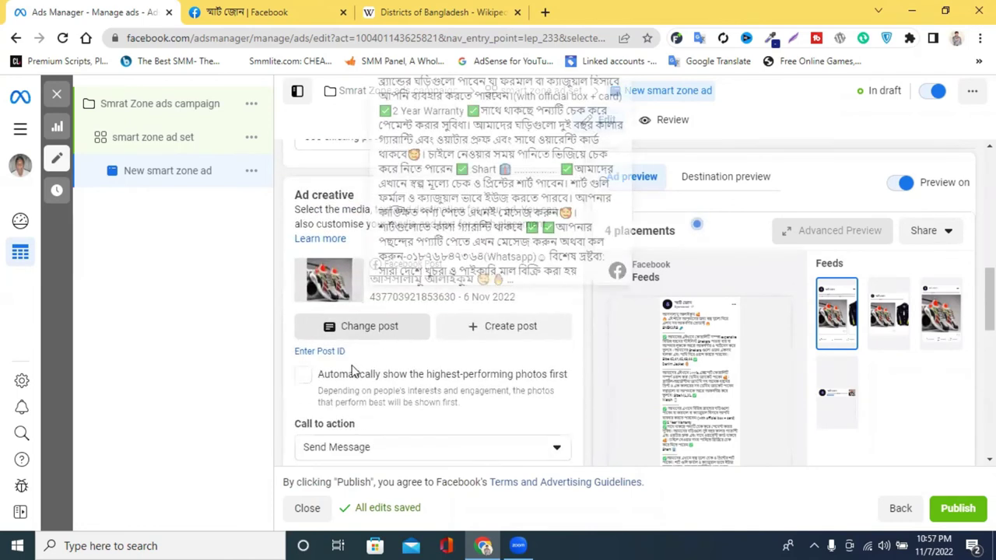
pyautogui.scroll(-2, 358, 358)
pyautogui.click(376, 328)
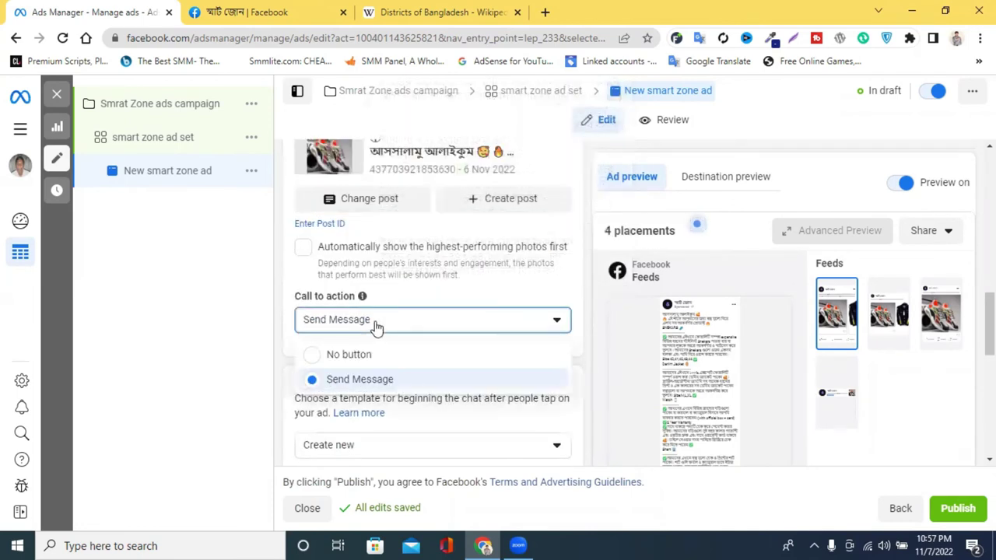
pyautogui.click(361, 380)
# - Open the Start conversations message template for editing and examine its greeting, automated response and phone number settings
pyautogui.scroll(-3, 778, 380)
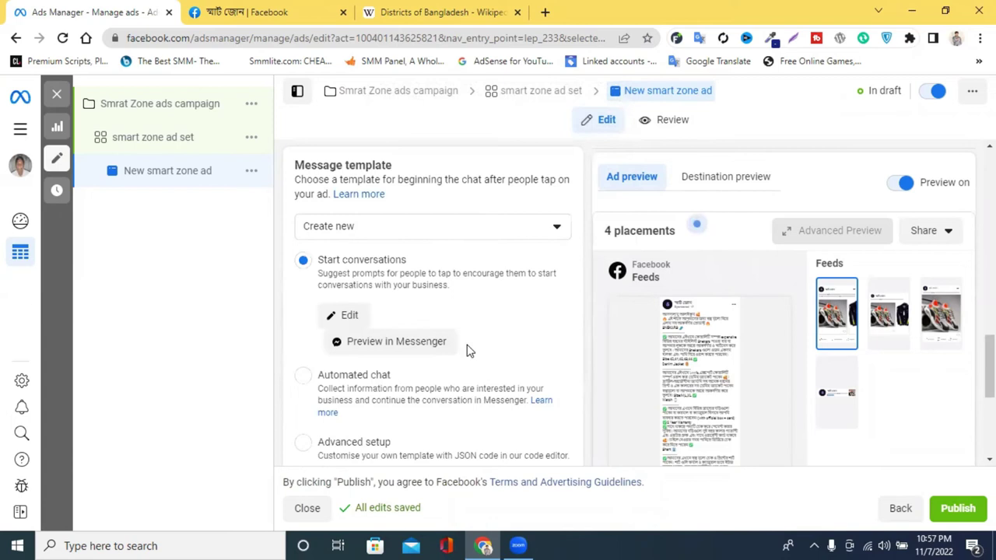
pyautogui.click(348, 317)
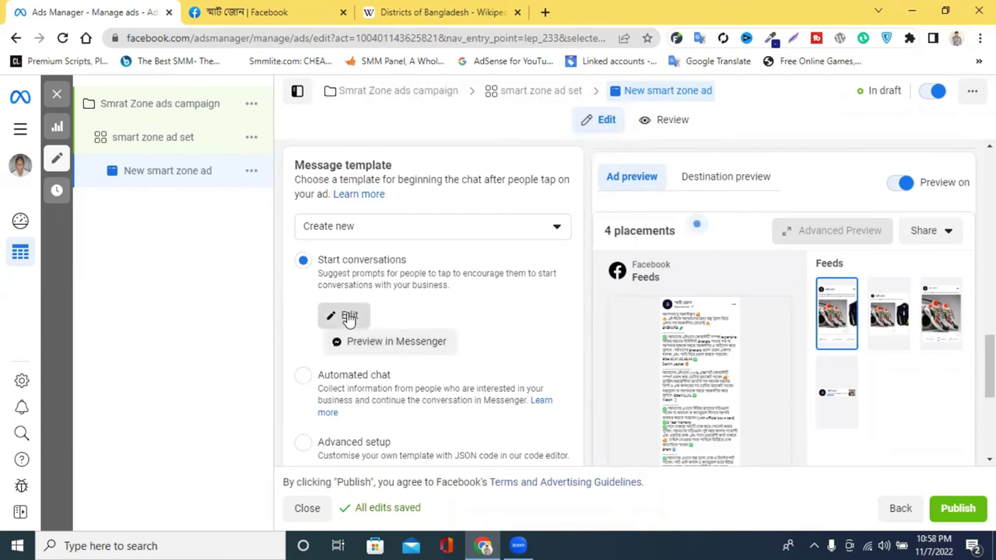
pyautogui.scroll(-3, 801, 358)
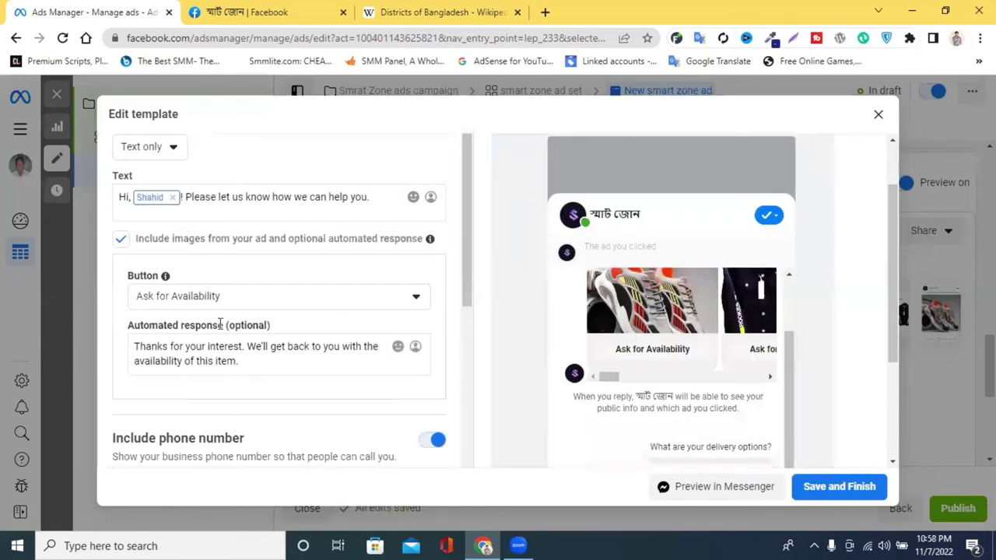
pyautogui.scroll(3, 221, 320)
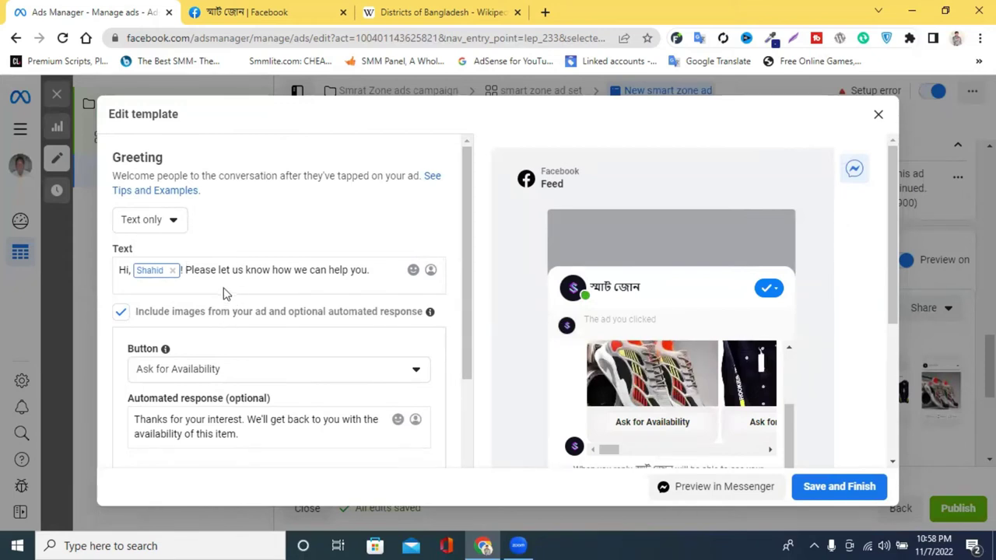
pyautogui.scroll(-2, 668, 362)
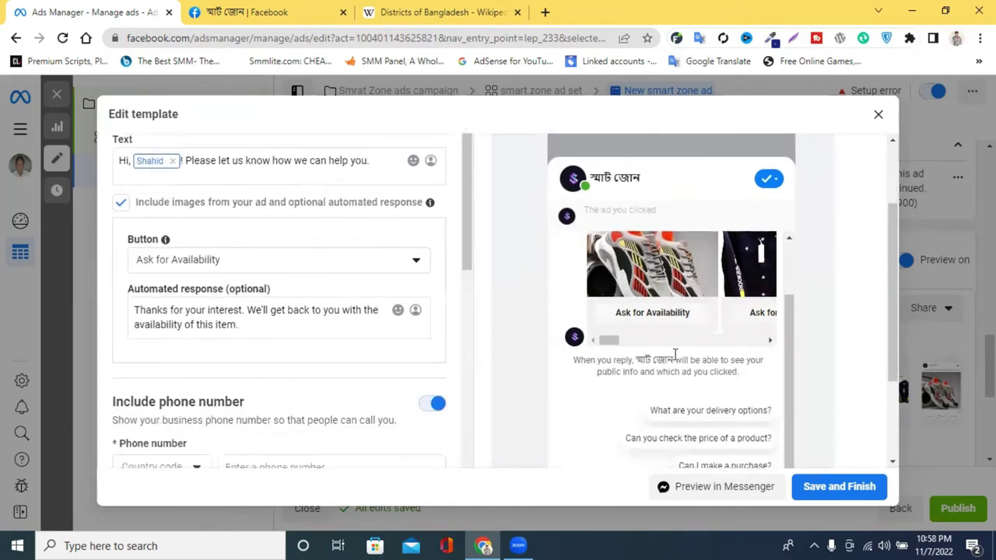
pyautogui.scroll(-1, 706, 374)
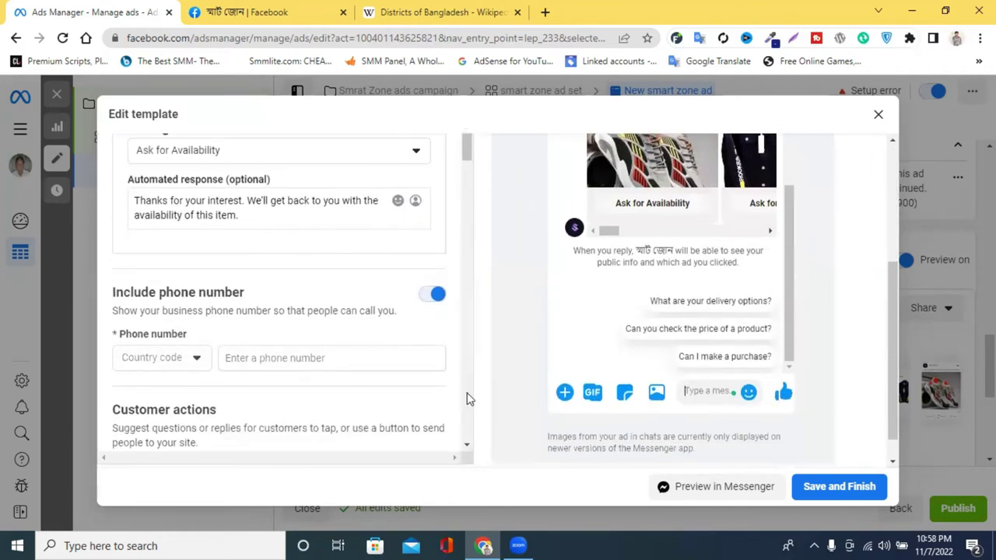
# - Open Google Translate in a new browser tab, set the source language to Bengali and clear the existing source text
pyautogui.click(553, 14)
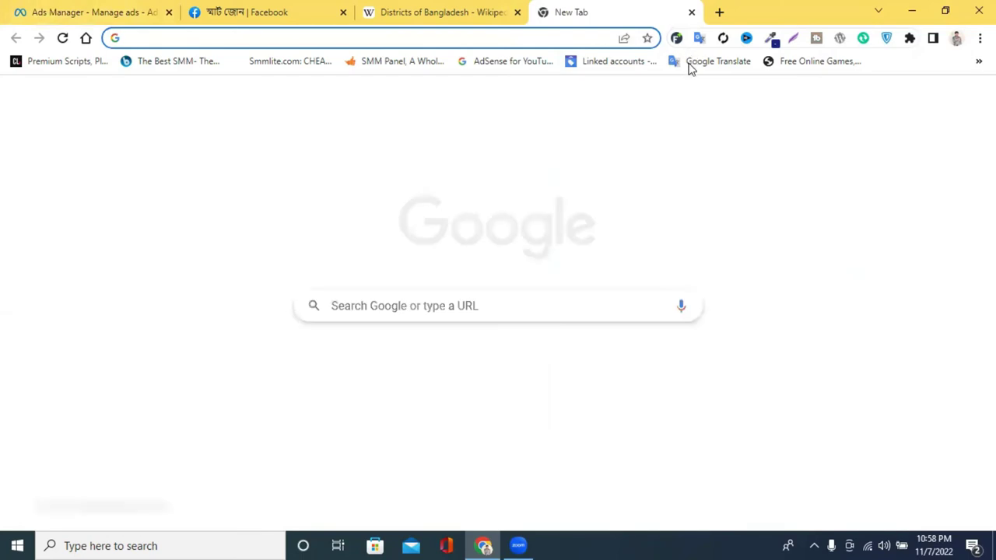
pyautogui.click(688, 62)
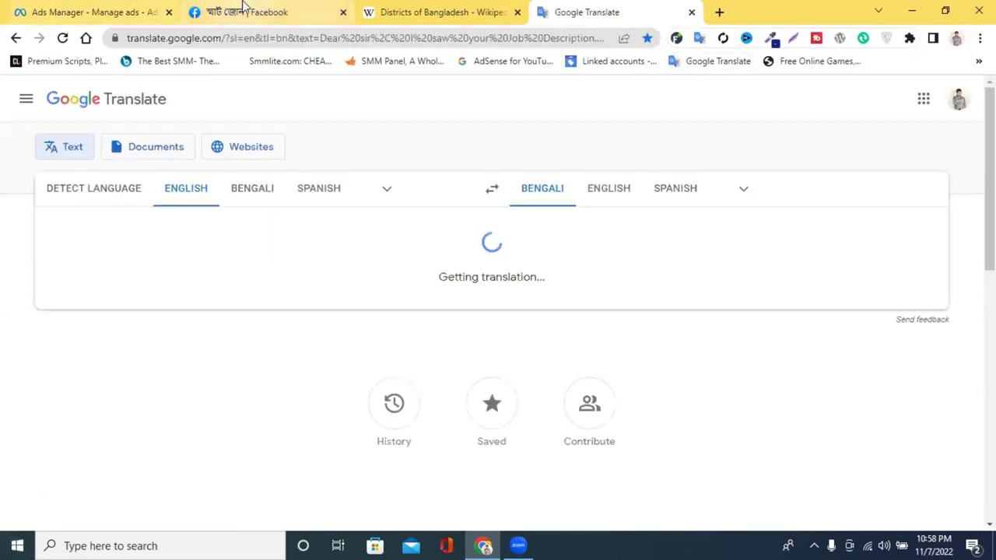
pyautogui.click(304, 11)
pyautogui.click(90, 10)
pyautogui.click(585, 12)
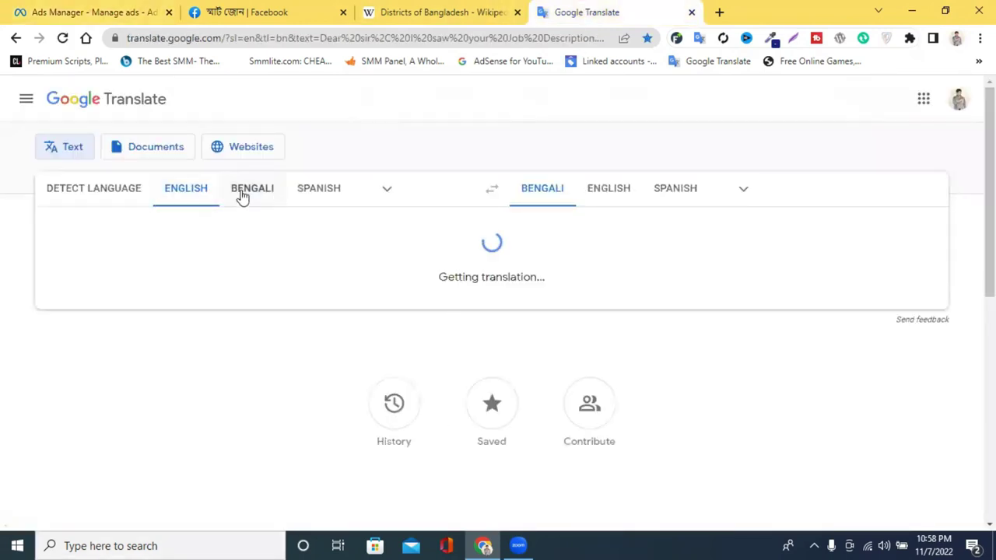
pyautogui.click(248, 190)
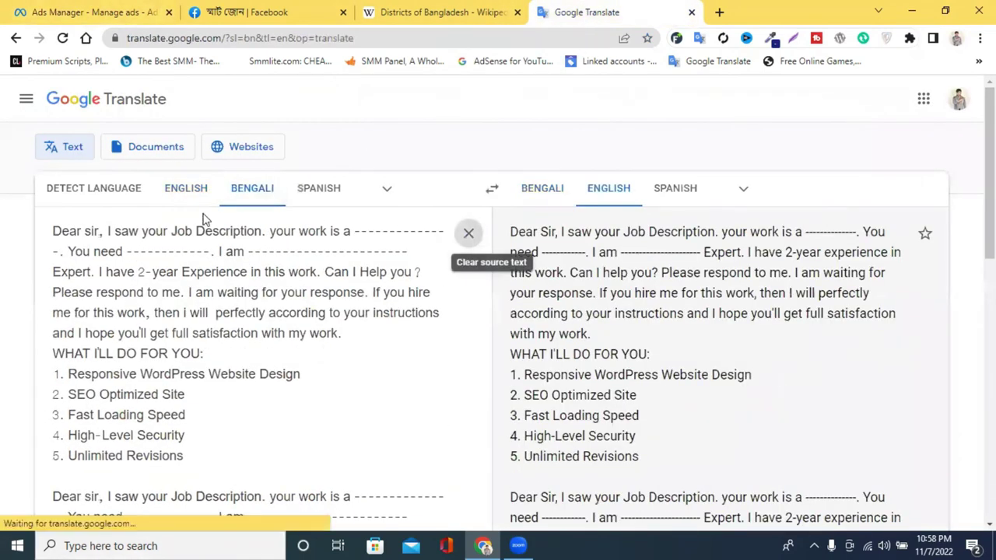
pyautogui.click(467, 233)
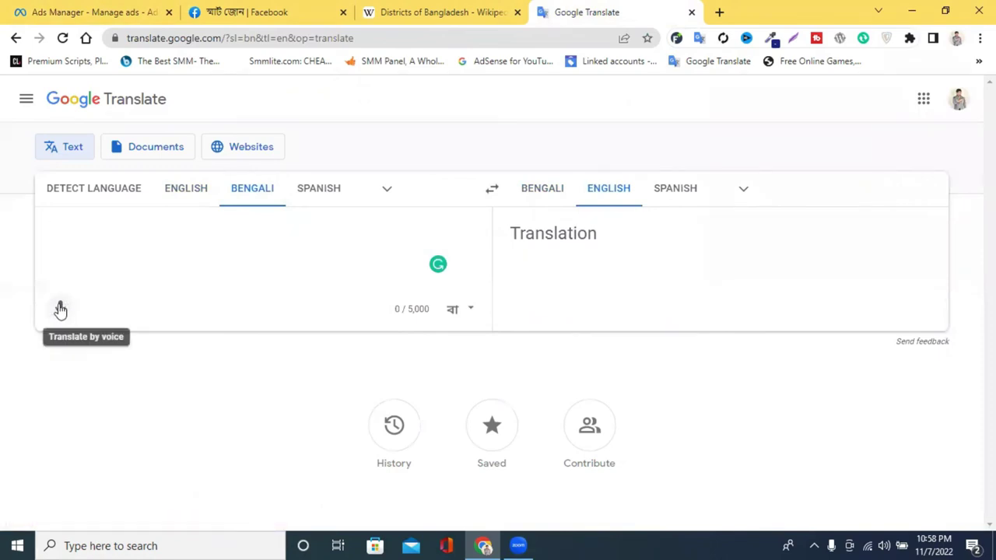
pyautogui.click(60, 309)
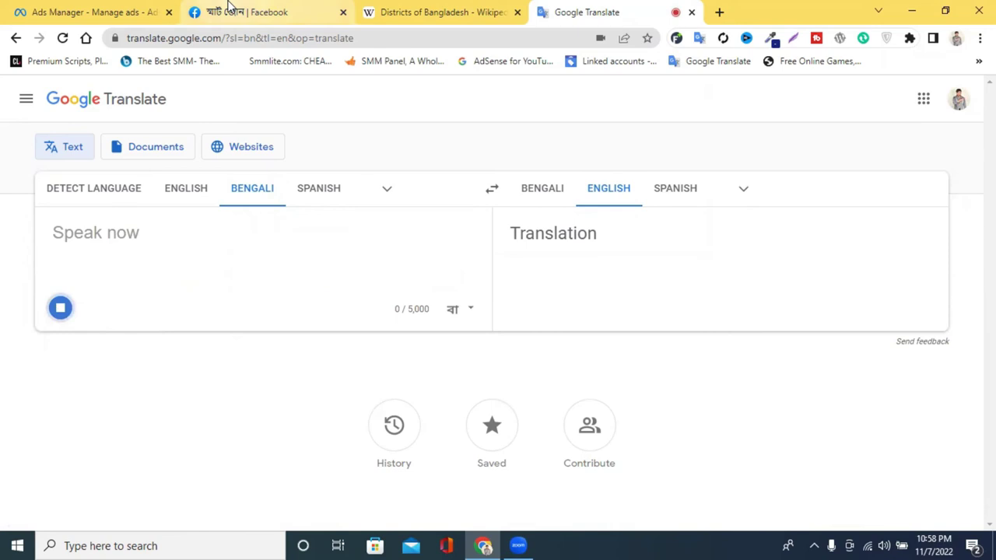
pyautogui.click(280, 11)
pyautogui.click(121, 11)
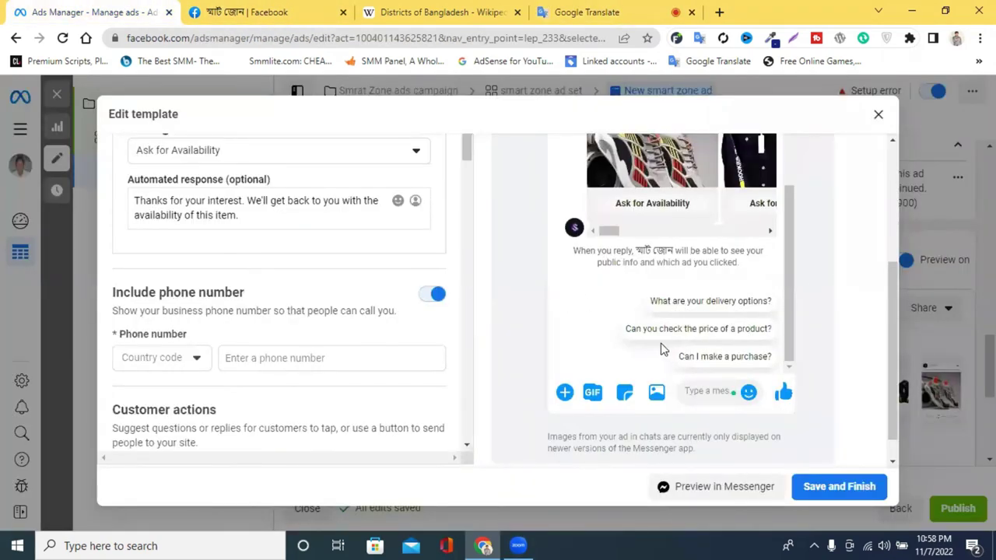
pyautogui.click(600, 9)
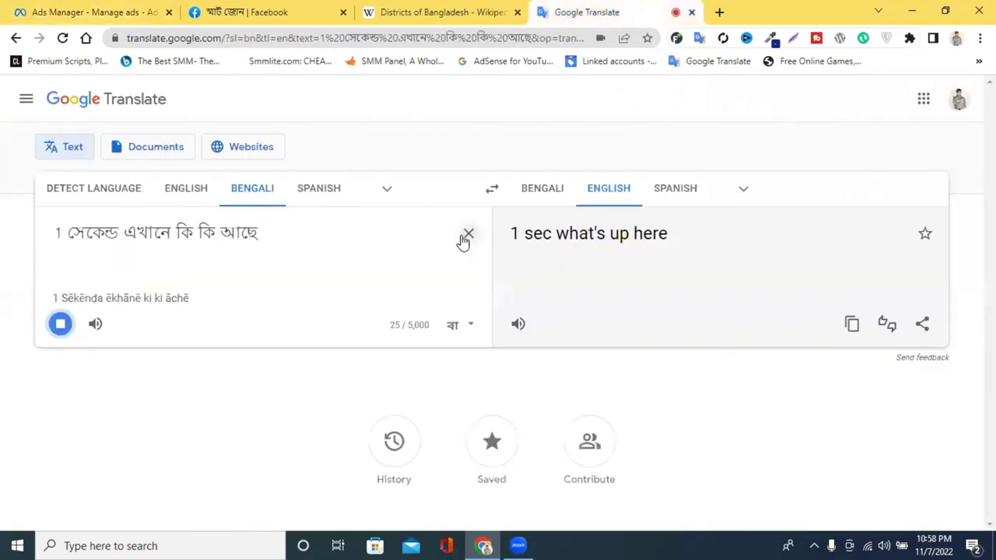
pyautogui.click(468, 235)
# - Dictate a Bengali phrase as the source text and correct it to "আমি প্রোডাক্ট কিনতে চাই"
pyautogui.click(65, 313)
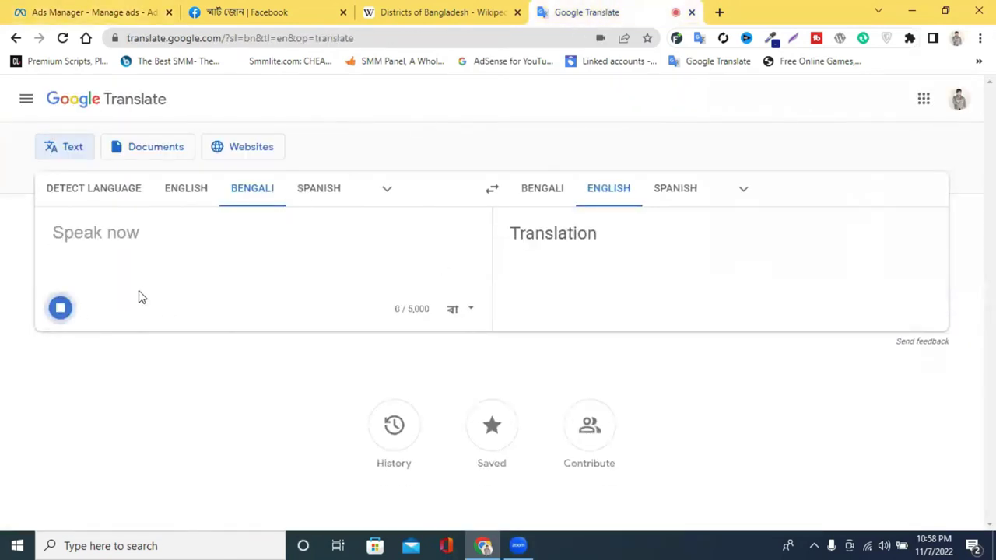
pyautogui.click(61, 308)
pyautogui.moveTo(143, 232); pyautogui.dragTo(3, 237)
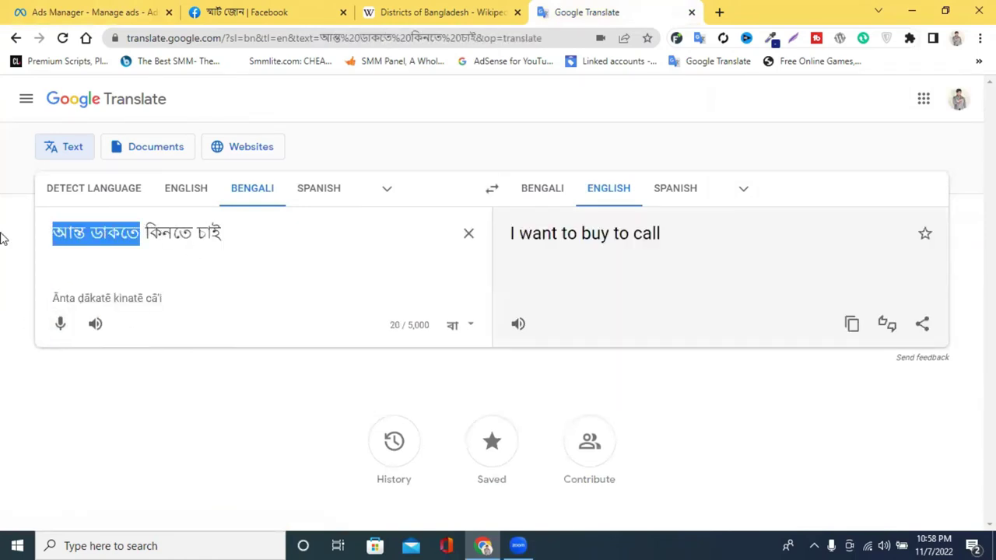
pyautogui.write('ami ')
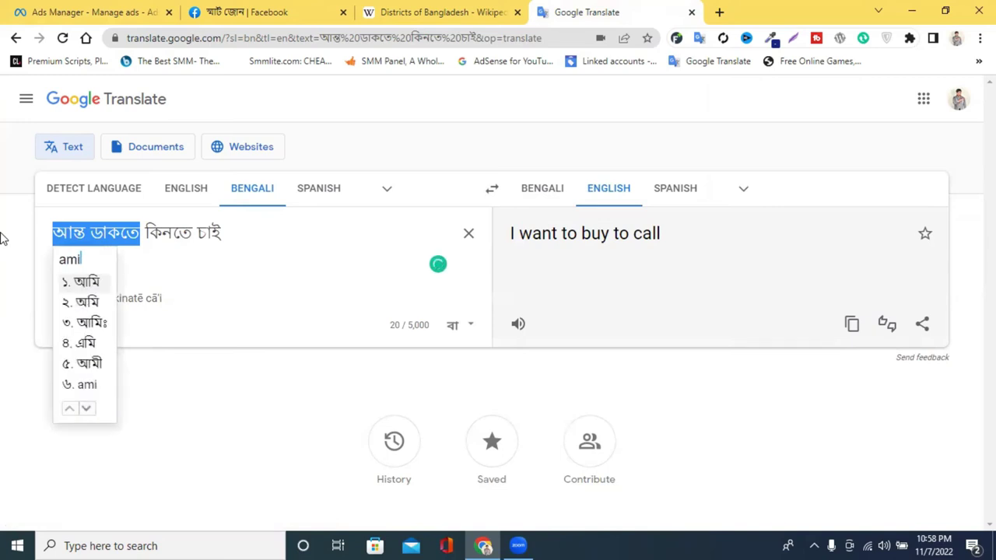
pyautogui.write('produ')
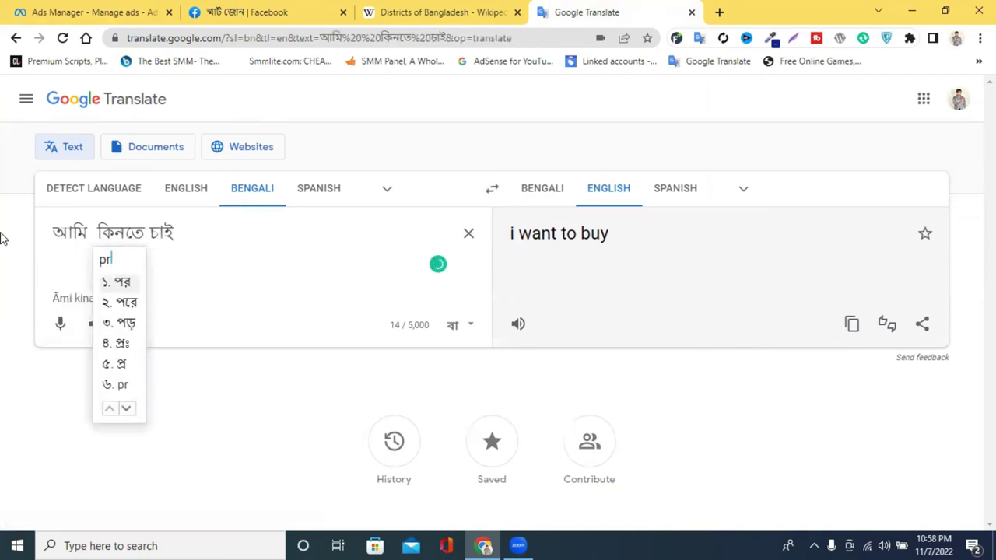
pyautogui.write('ct')
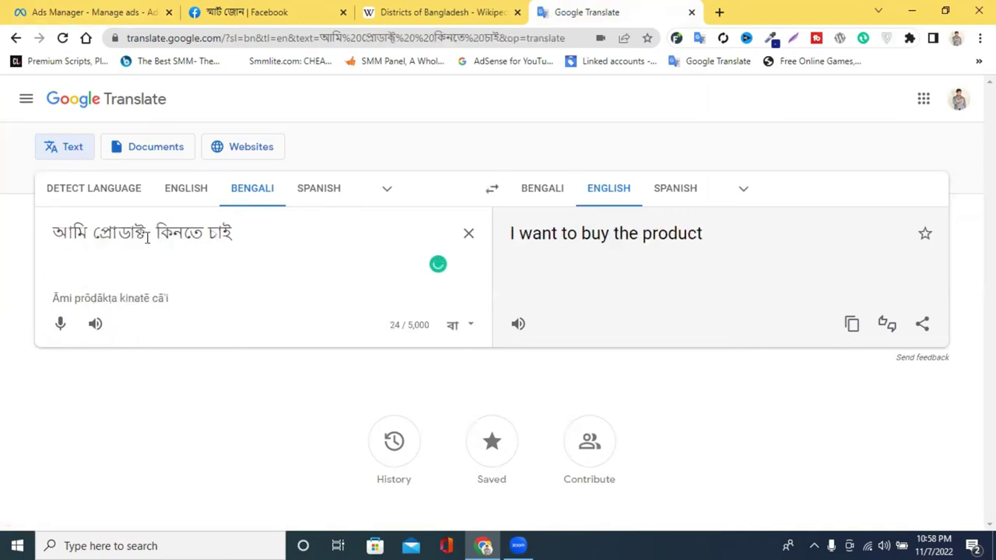
pyautogui.press('BackSpace')
# - Listen to the Bengali sentence "আমি প্রোডাক্ট কিনতে চাই" and cut it from the source text
pyautogui.tripleClick(207, 227)
pyautogui.rightClick(209, 227)
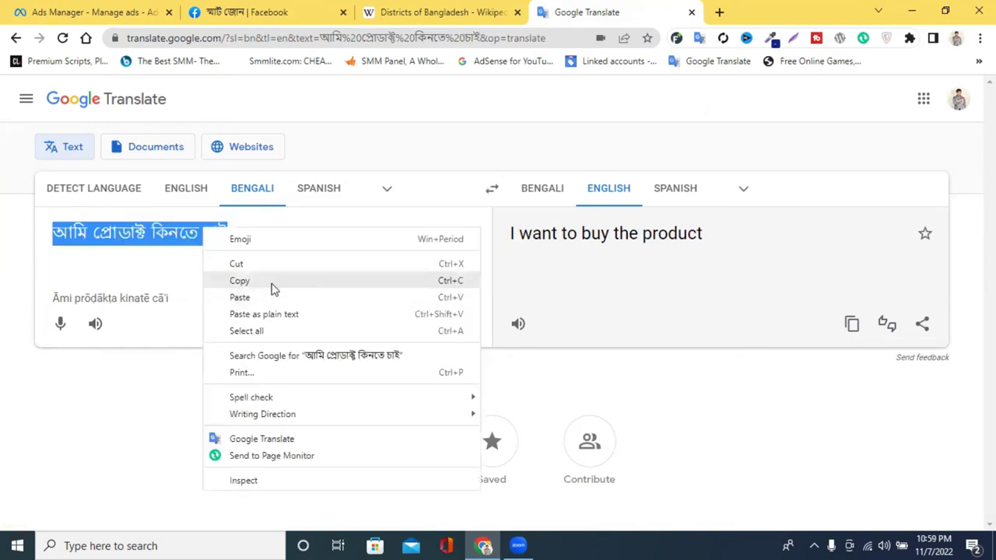
pyautogui.click(272, 285)
pyautogui.click(95, 323)
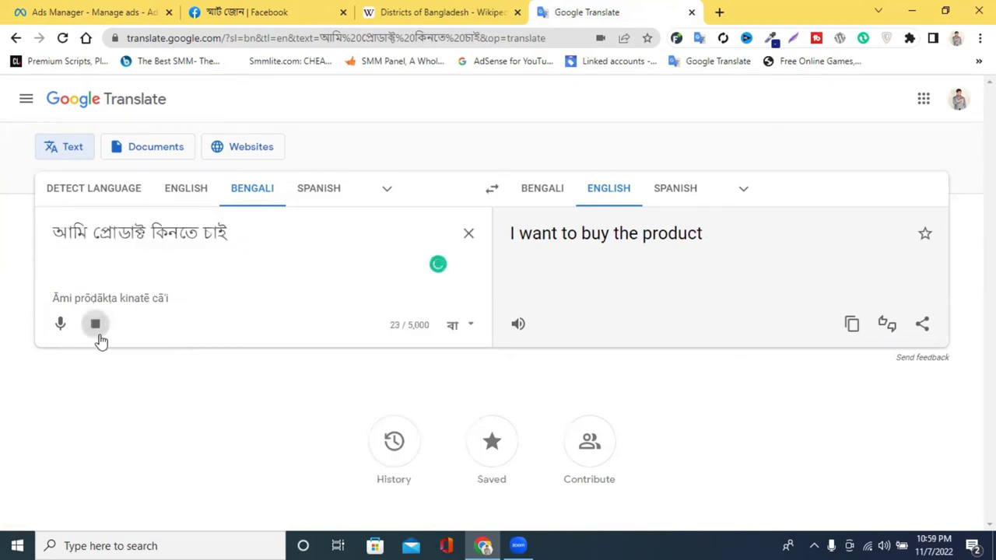
pyautogui.tripleClick(162, 238)
pyautogui.rightClick(162, 238)
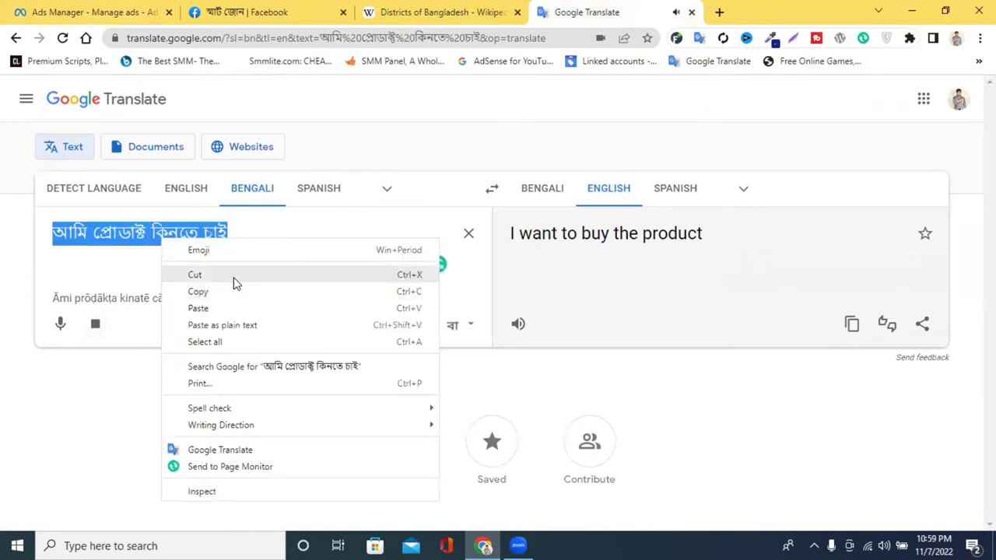
pyautogui.click(194, 275)
# - Return to the Ads Manager message template and replace the text of Question #3 with "আমি প্রোডাক্ট কিনতে চাই?"
pyautogui.hotkey('ctrl', '1')
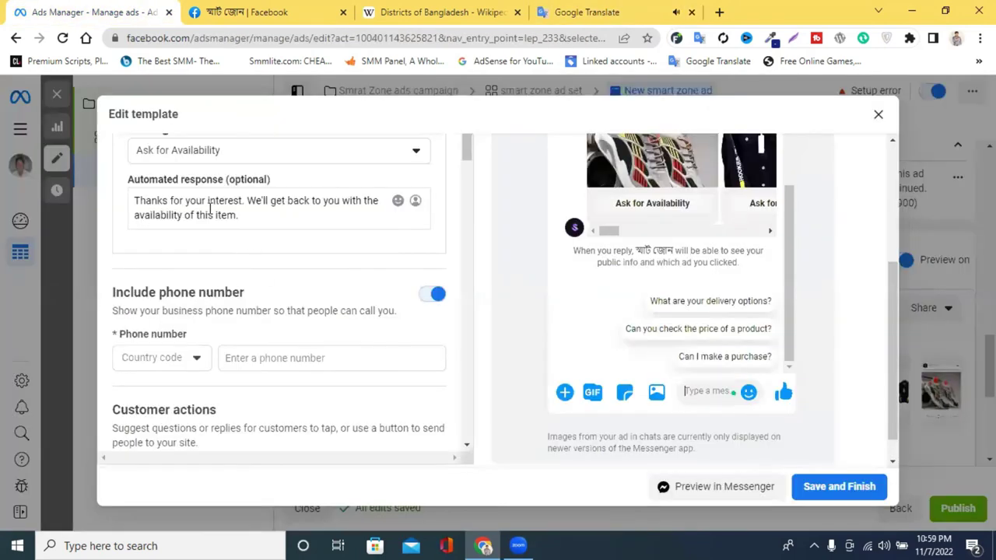
pyautogui.scroll(-2, 239, 285)
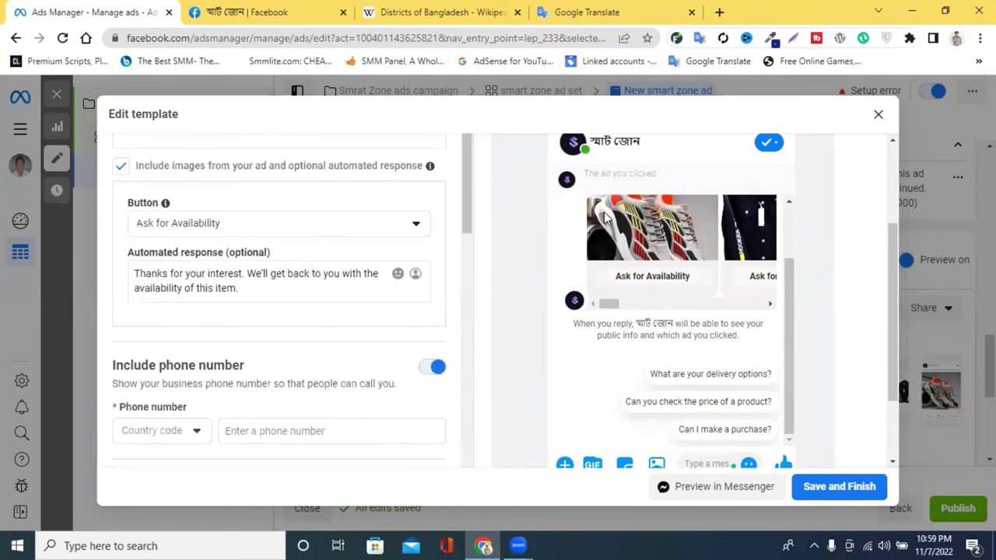
pyautogui.scroll(2, 231, 267)
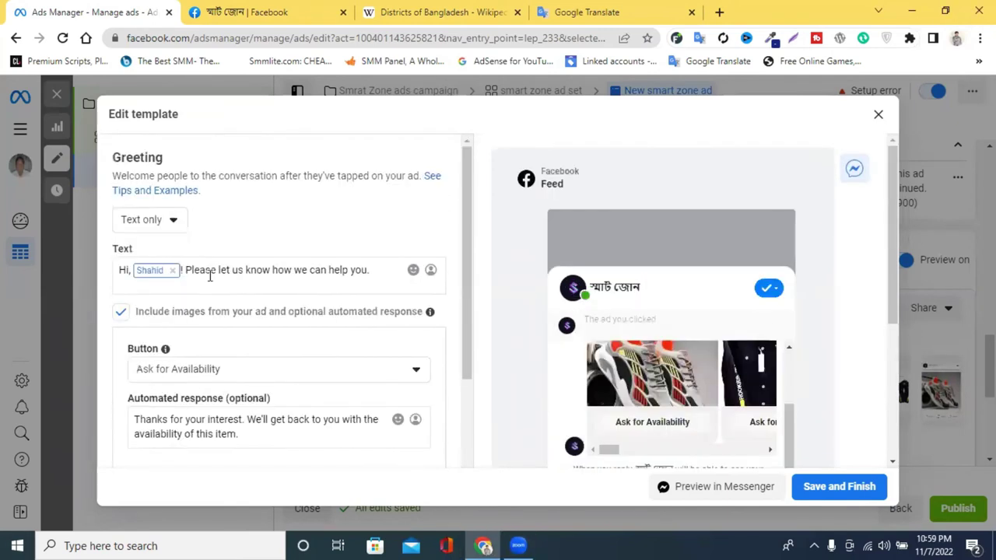
pyautogui.scroll(-5, 223, 319)
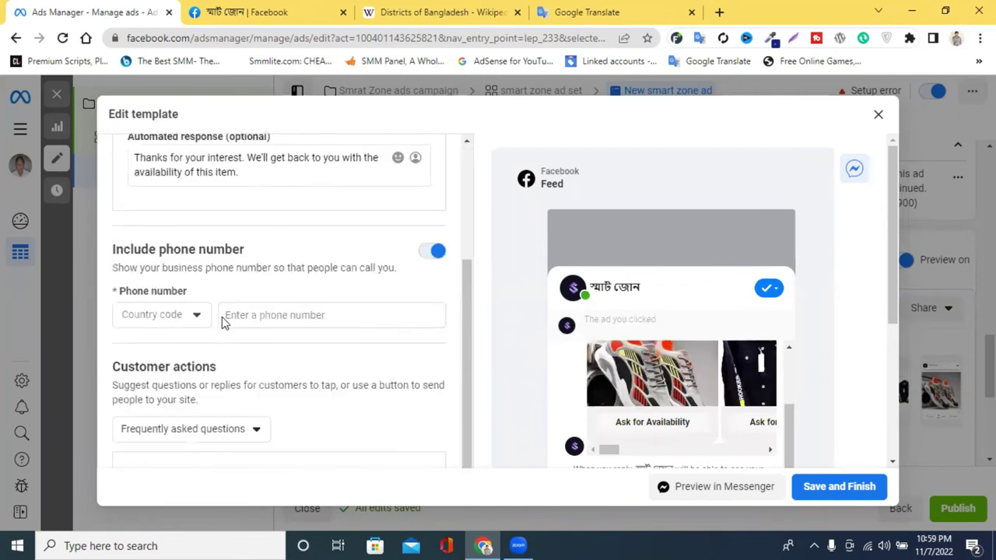
pyautogui.scroll(-1, 249, 366)
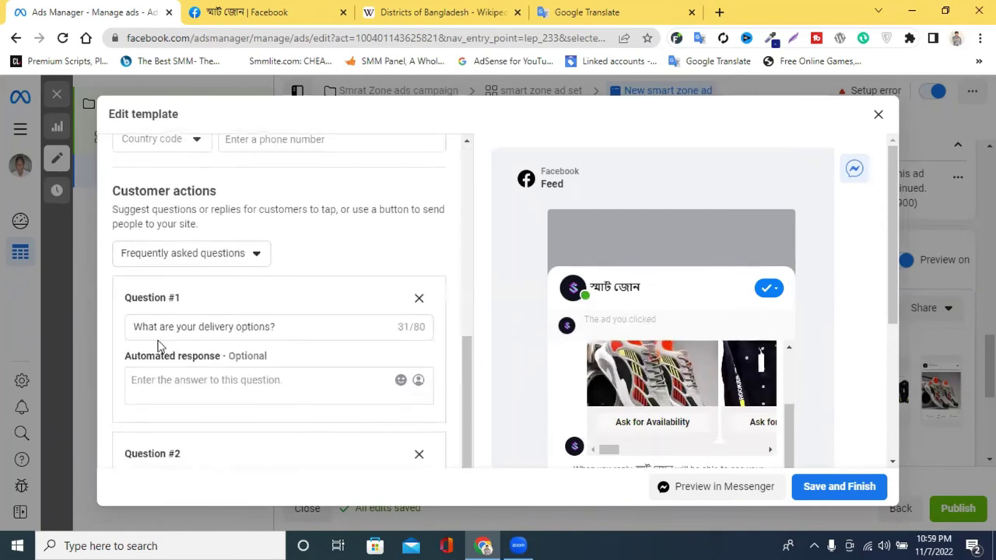
pyautogui.tripleClick(209, 326)
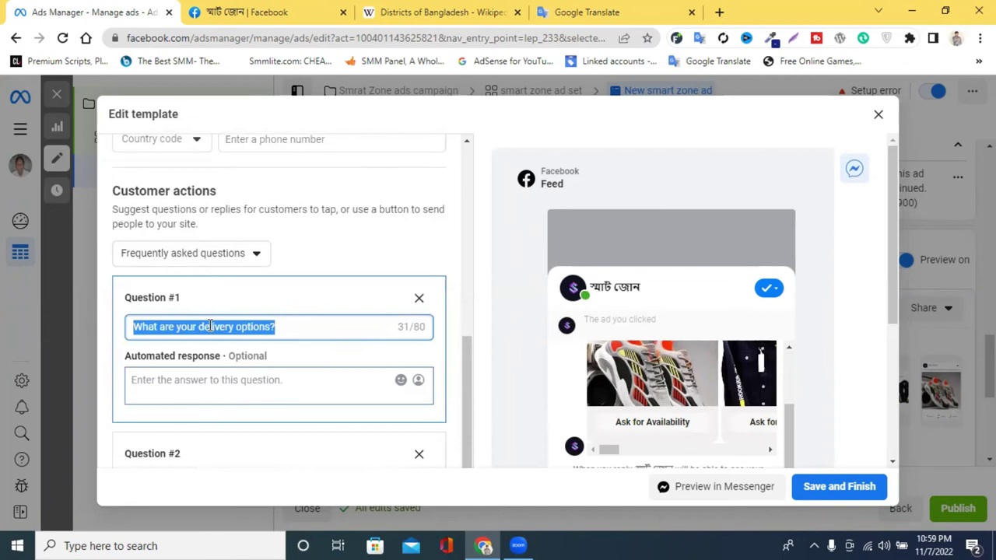
pyautogui.scroll(-1, 244, 355)
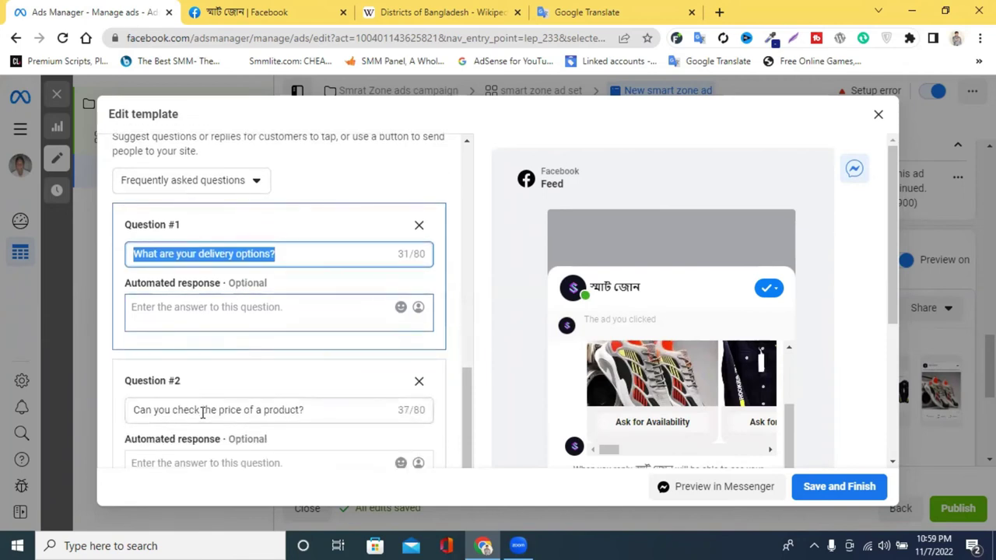
pyautogui.scroll(-2, 233, 401)
pyautogui.click(172, 333)
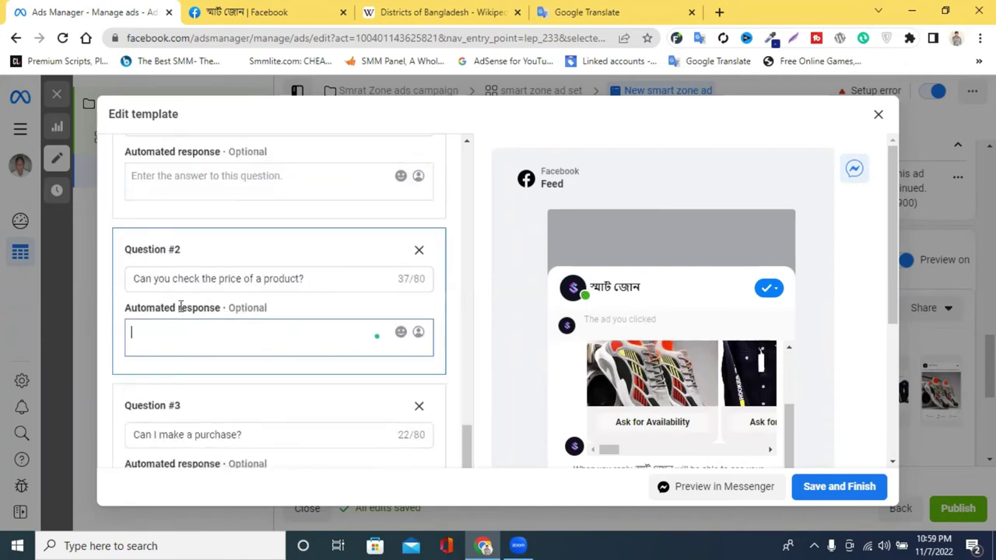
pyautogui.scroll(-2, 187, 319)
pyautogui.click(174, 292)
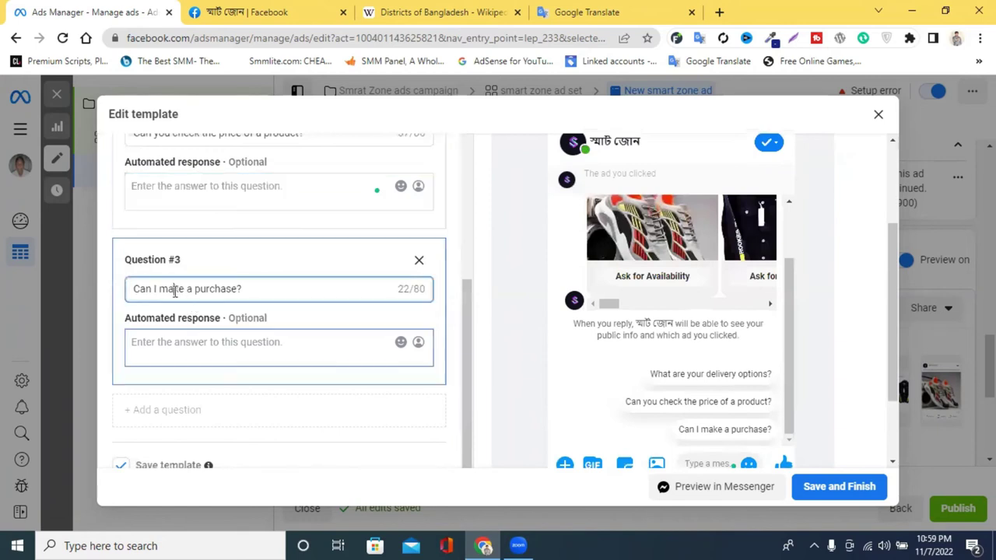
pyautogui.hotkey('ctrl', 'a')
pyautogui.hotkey('ctrl', 'v')
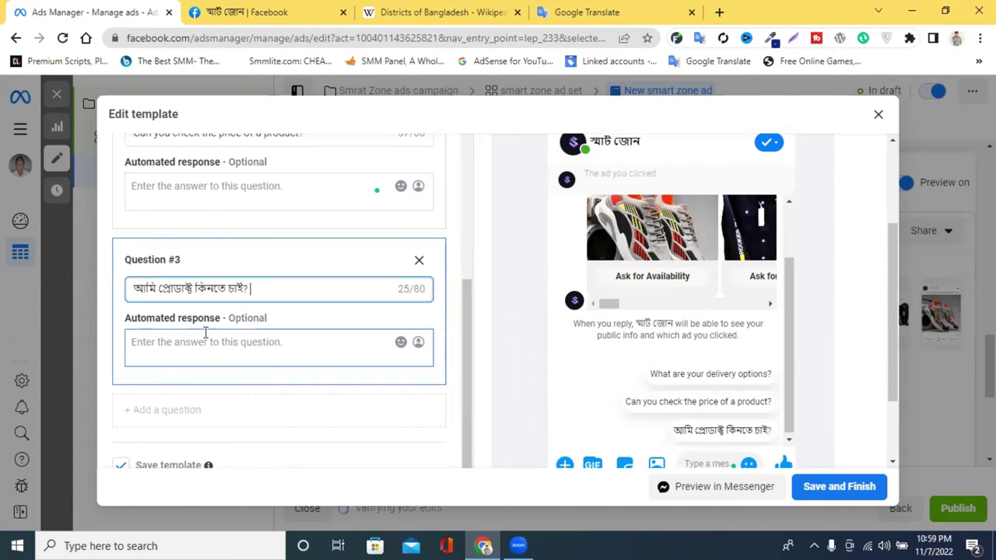
pyautogui.press('Tab')
# - Switch back to Google Translate and enter "প্রোডাক্ট এর ফটো" as the Bengali source text
pyautogui.click(630, 10)
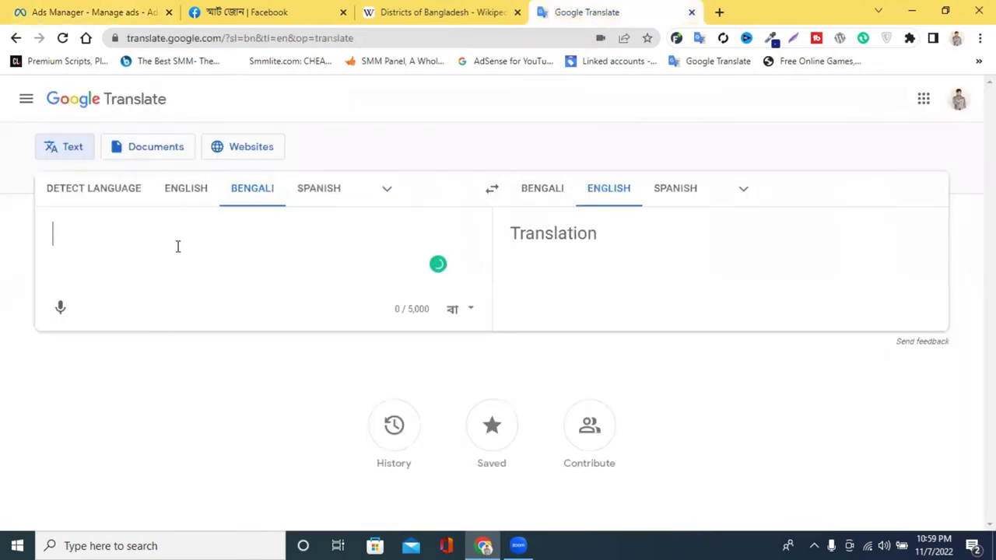
pyautogui.click(65, 310)
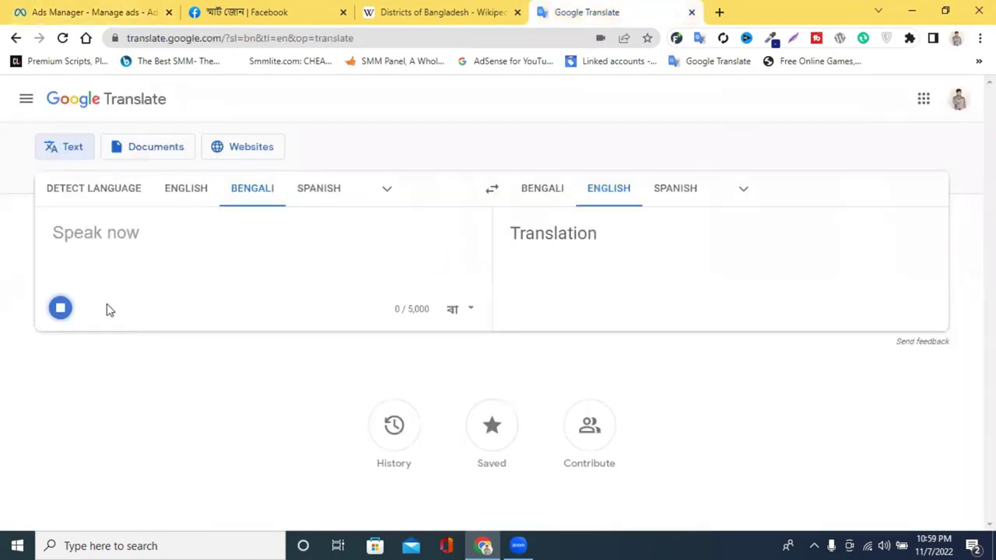
pyautogui.click(57, 316)
pyautogui.click(109, 253)
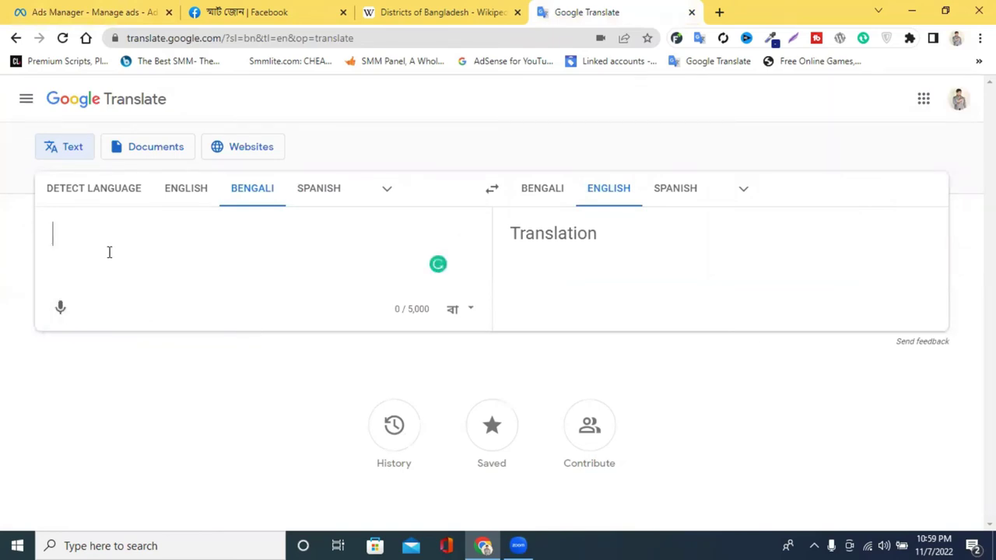
pyautogui.write('prodcet')
pyautogui.press('BackSpace')
pyautogui.press('BackSpace')
pyautogui.press('BackSpace')
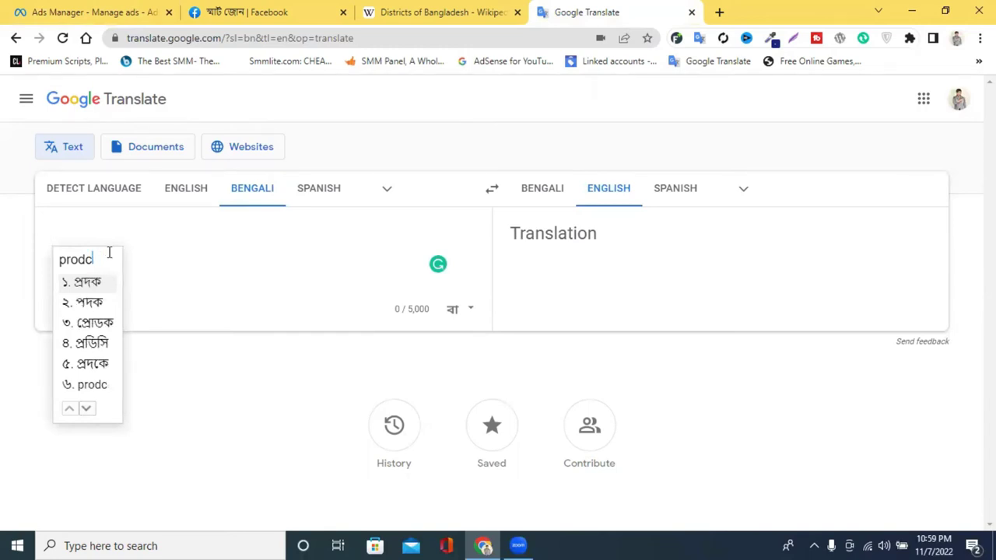
pyautogui.write('uct')
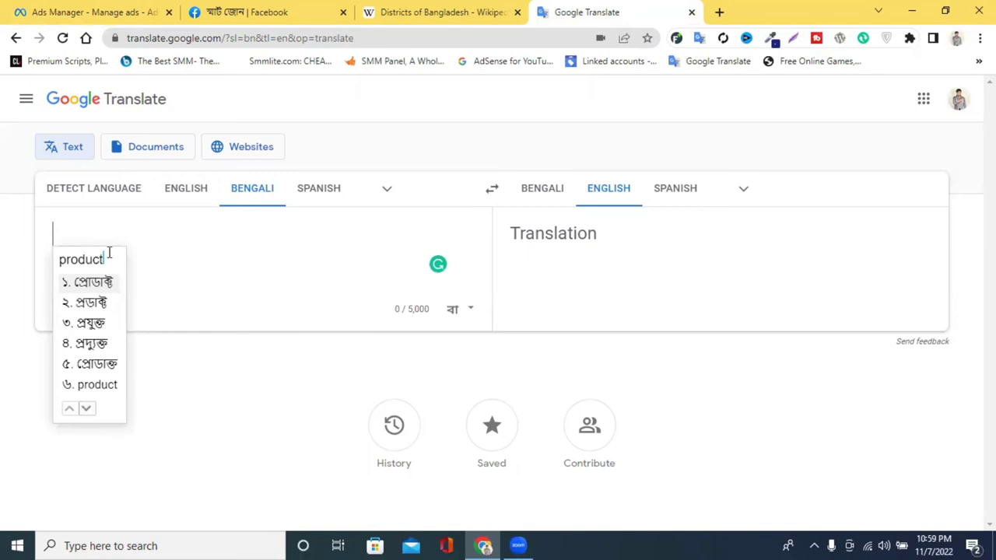
pyautogui.press('space')
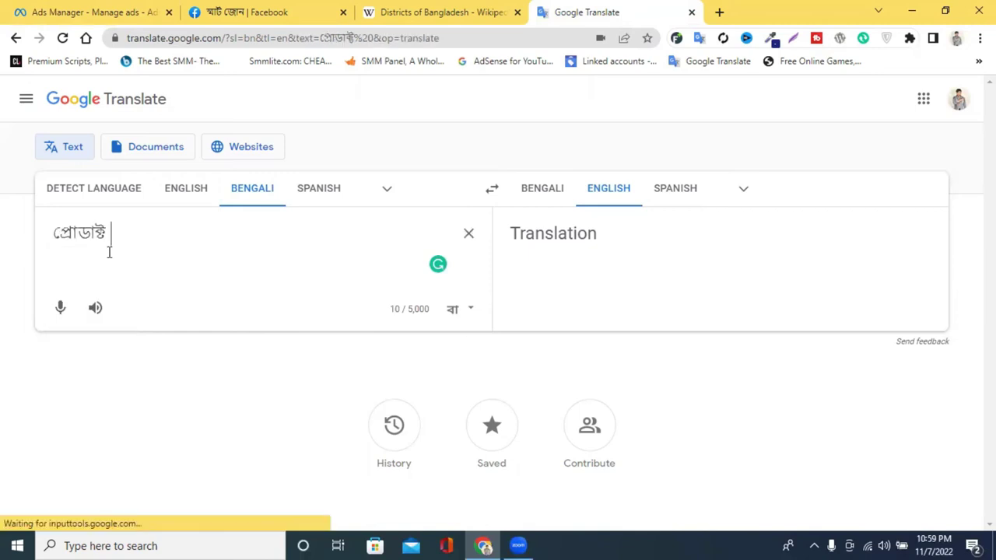
pyautogui.write('ar')
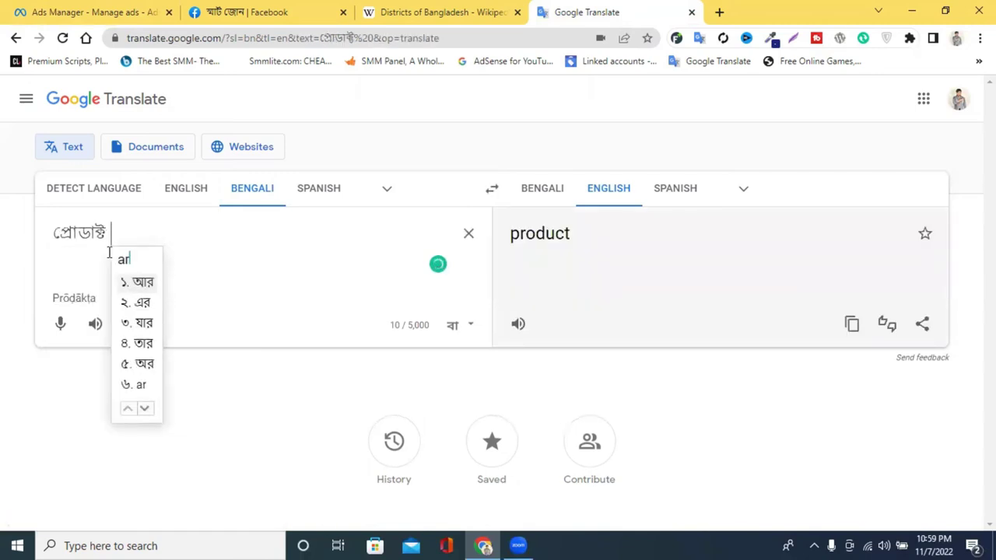
pyautogui.write('2ph')
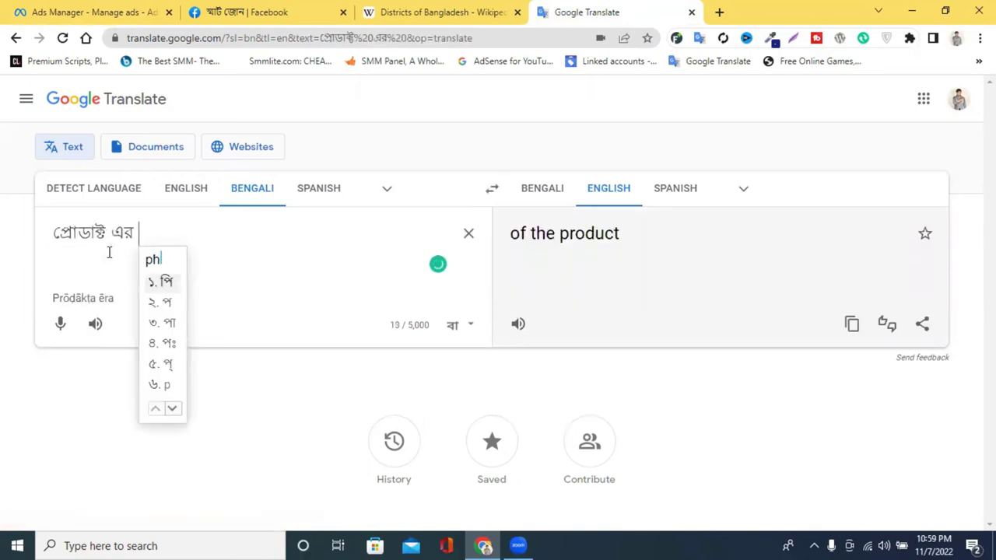
pyautogui.write('oto')
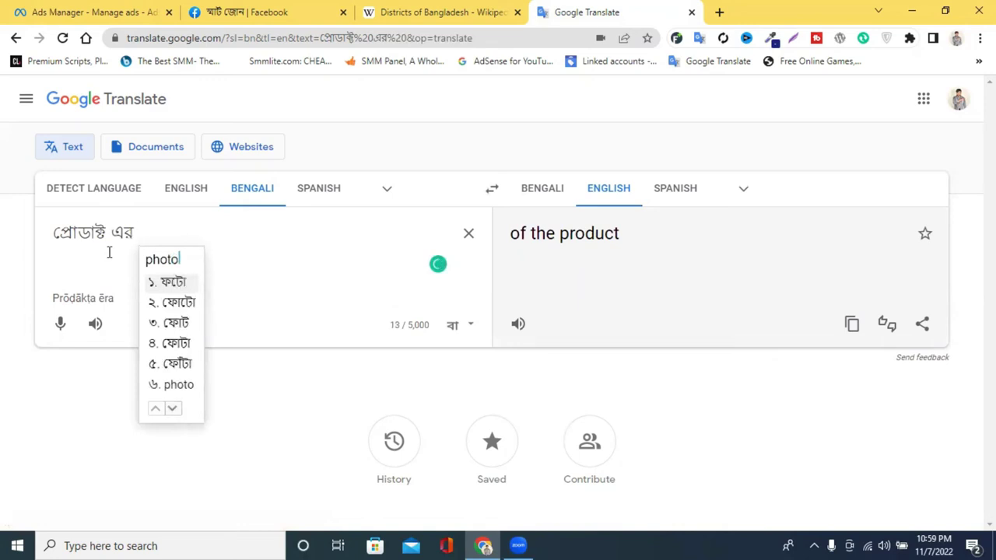
pyautogui.press('space')
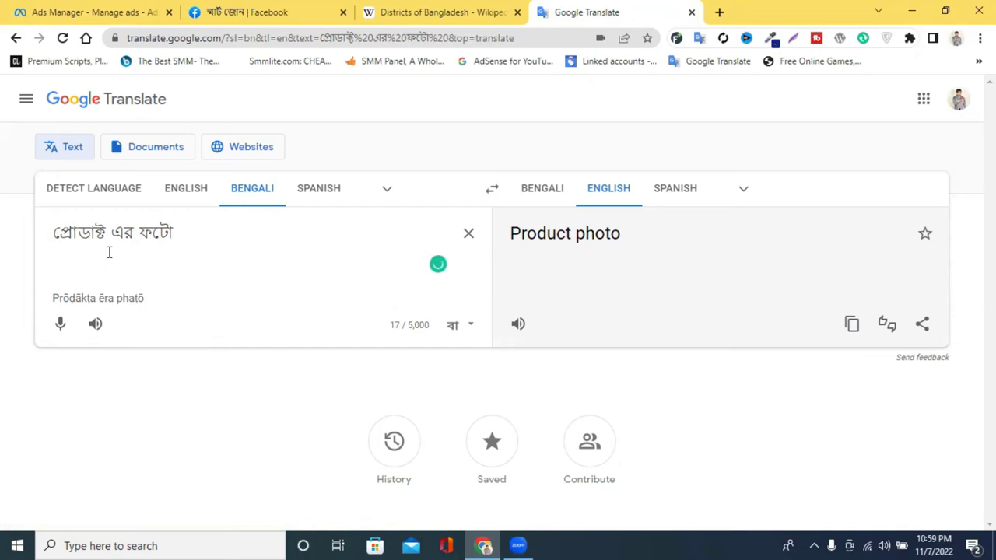
pyautogui.write('share')
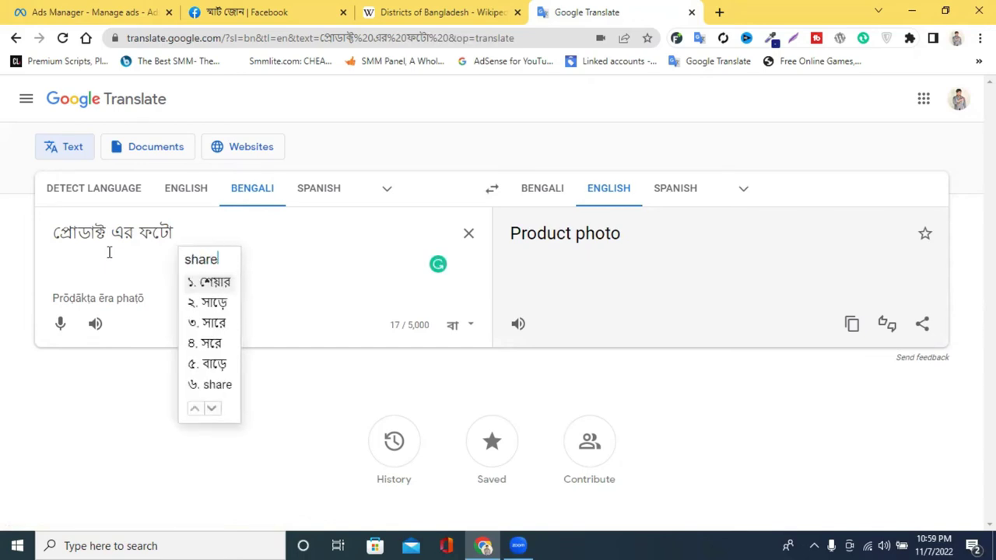
pyautogui.press('BackSpace')
pyautogui.press('BackSpace')
pyautogui.press('BackSpace')
pyautogui.press('BackSpace')
pyautogui.press('BackSpace')
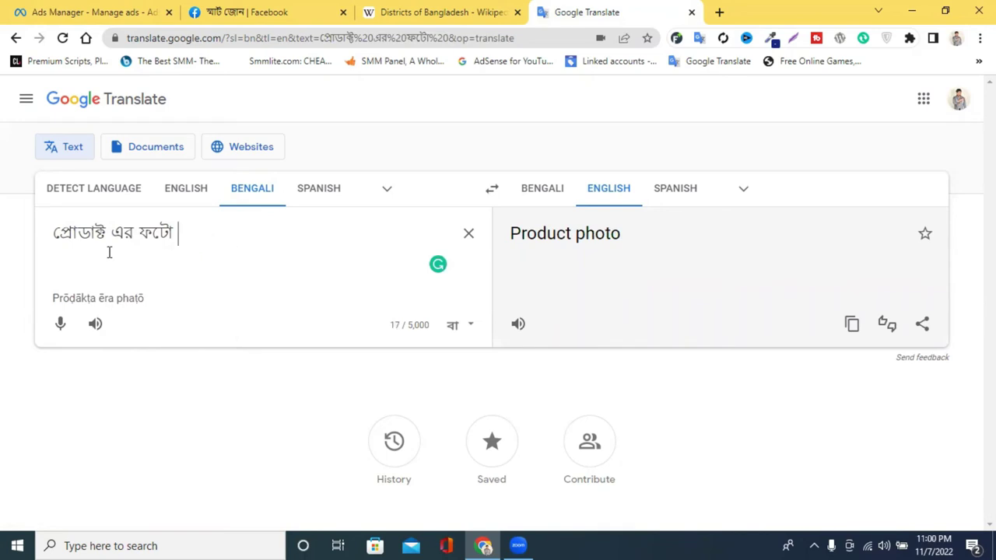
# - Complete the Bengali source text as "প্রোডাক্ট এর ফটোটি দিন??" and copy the whole sentence
pyautogui.write('ti ')
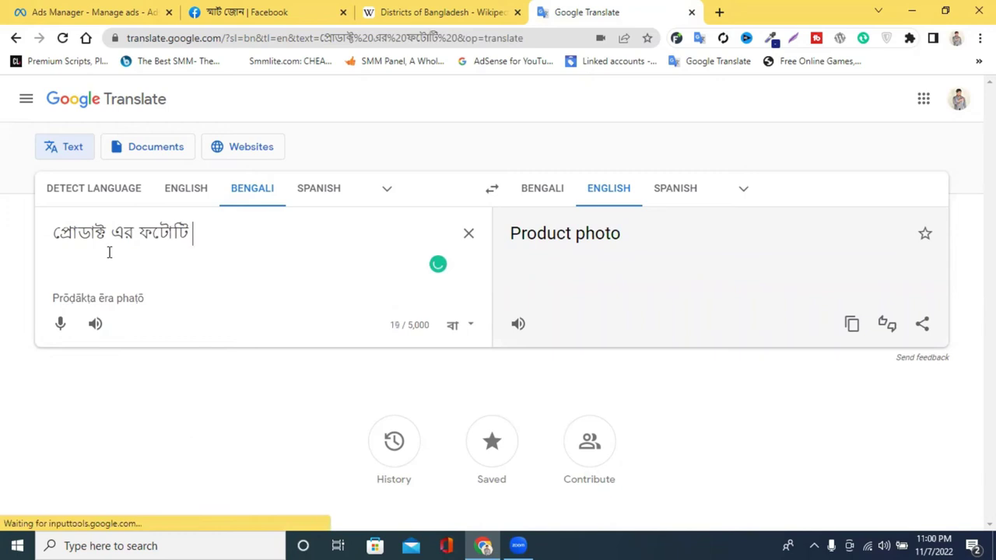
pyautogui.write('din')
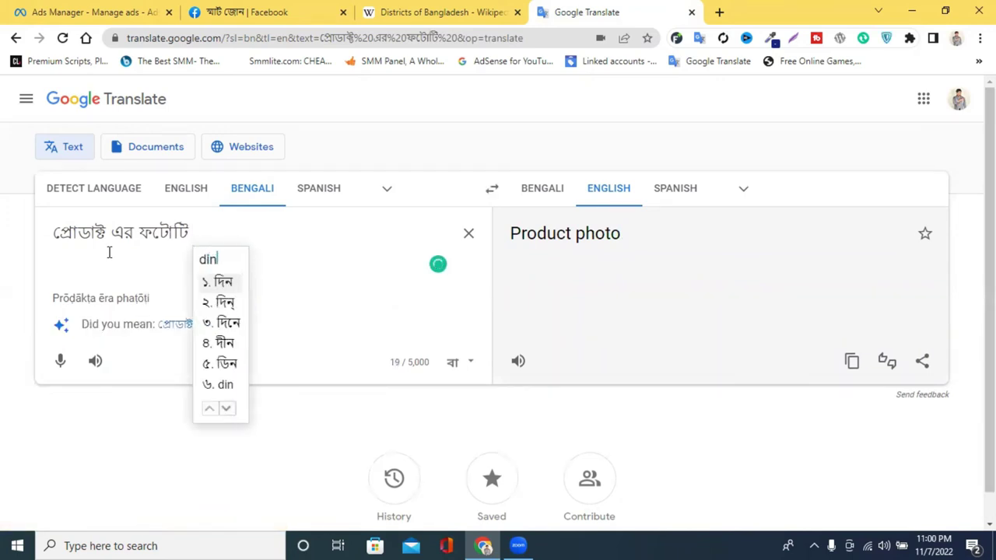
pyautogui.click(231, 288)
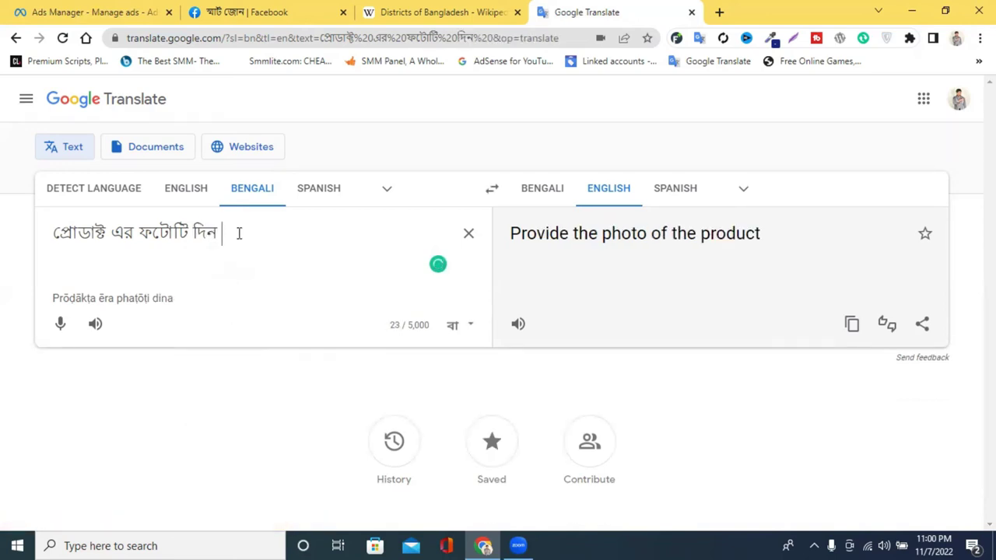
pyautogui.write('>')
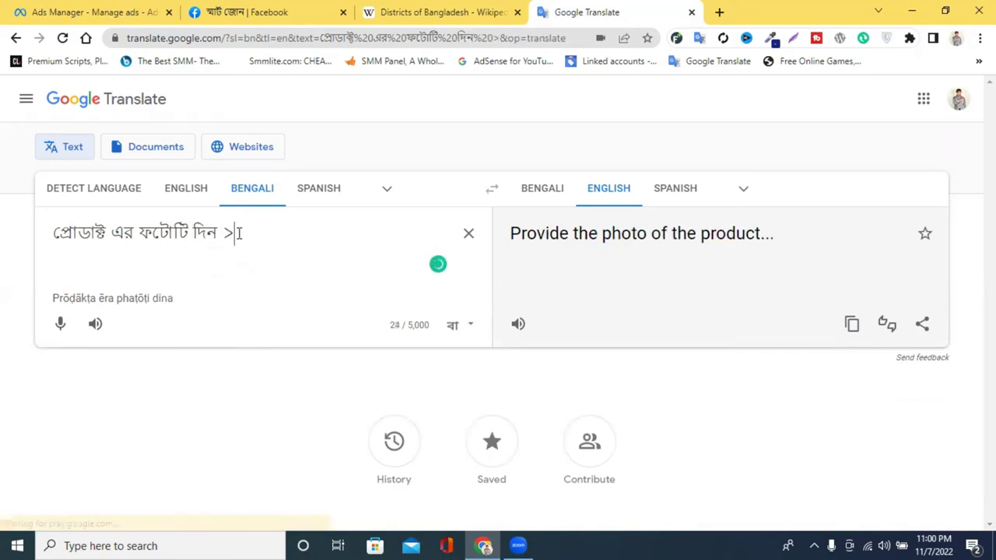
pyautogui.press('BackSpace')
pyautogui.write('??')
pyautogui.tripleClick(239, 234)
pyautogui.hotkey('ctrl', 'c')
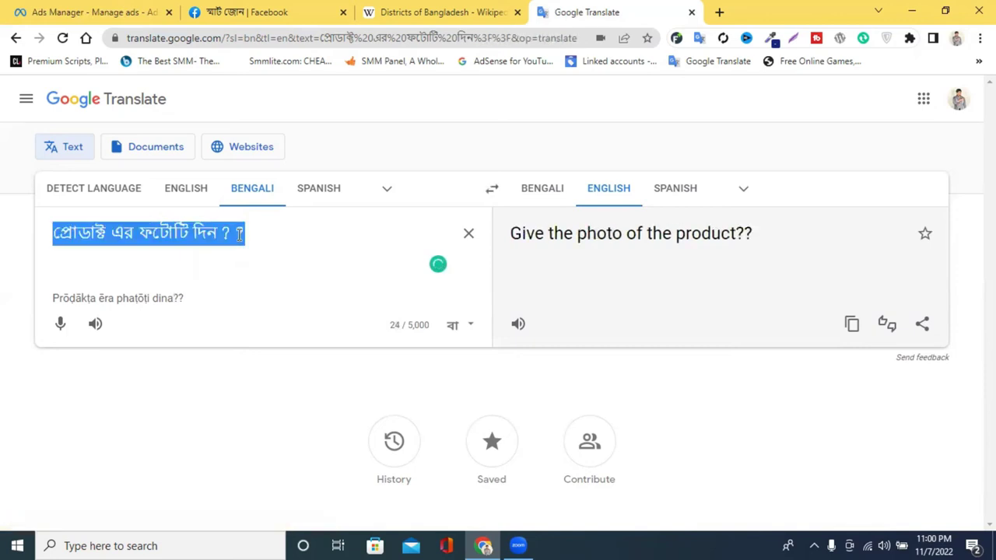
# - Switch to the Ads Manager message template and paste "প্রোডাক্ট এর ফটোটি দিন??" as the automated response of Question #3
pyautogui.click(253, 11)
pyautogui.click(74, 12)
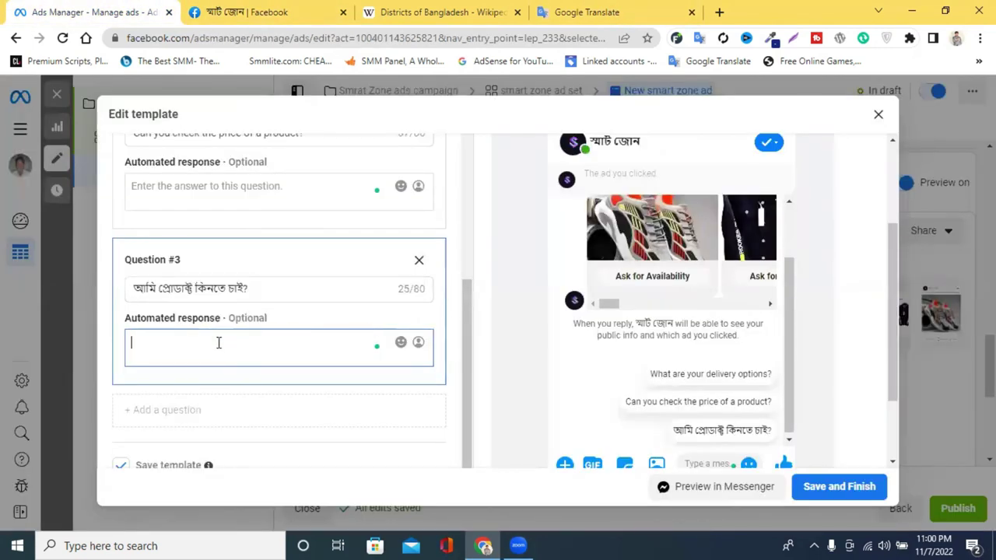
pyautogui.hotkey('ctrl', 'v')
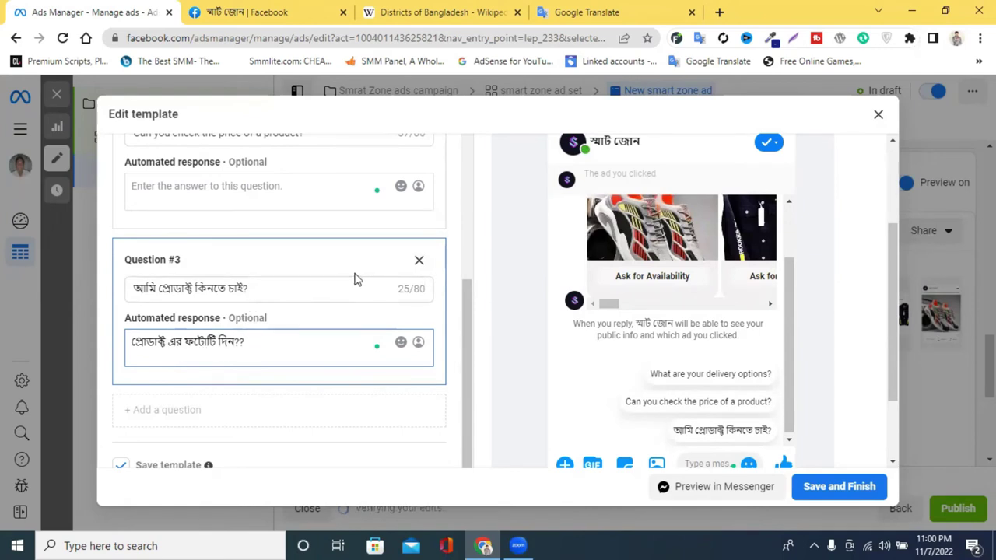
# - Copy the Question #2 text "Can you check the price of a product?", translate it into Bengali in Google Translate and copy the translation
pyautogui.scroll(1, 292, 263)
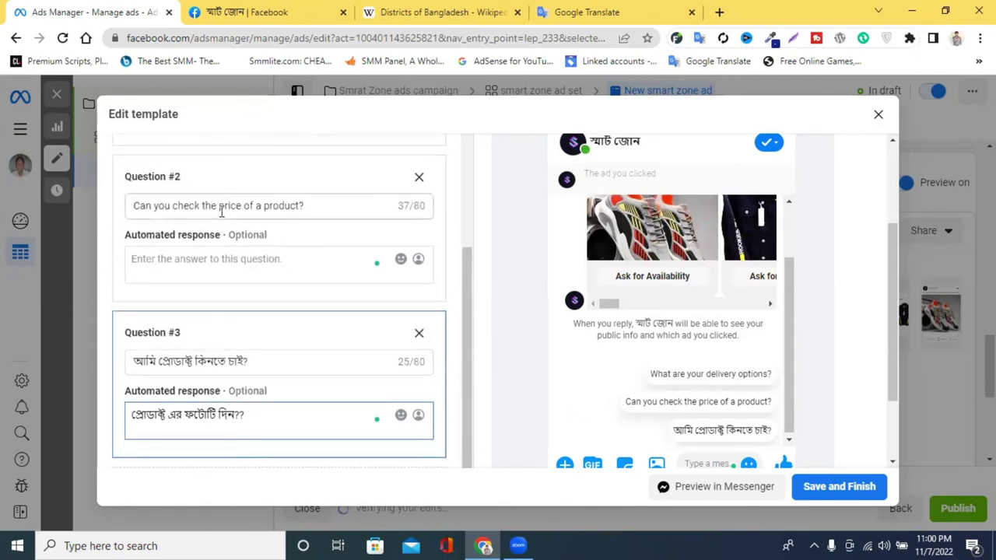
pyautogui.tripleClick(220, 207)
pyautogui.hotkey('ctrl', 'c')
pyautogui.click(596, 9)
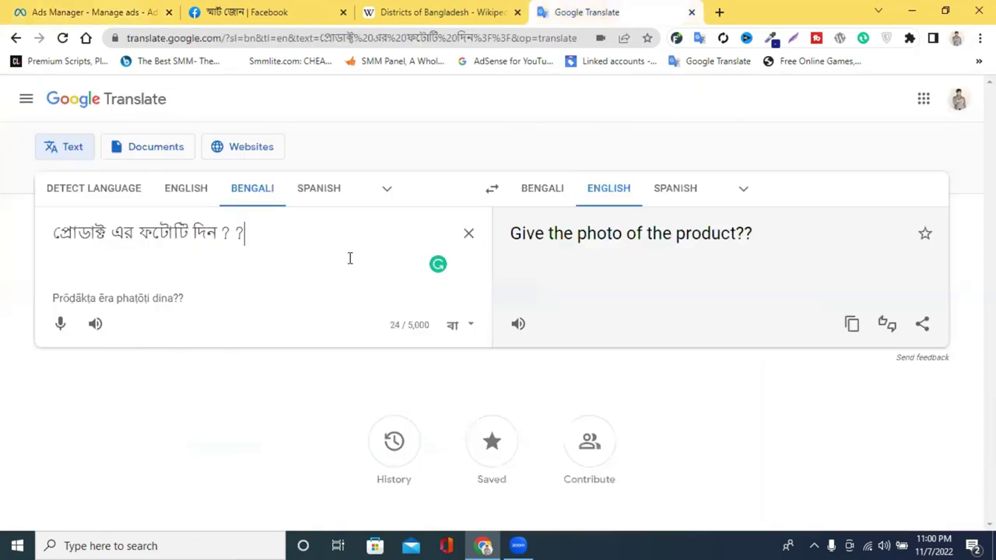
pyautogui.click(464, 238)
pyautogui.hotkey('ctrl', 'v')
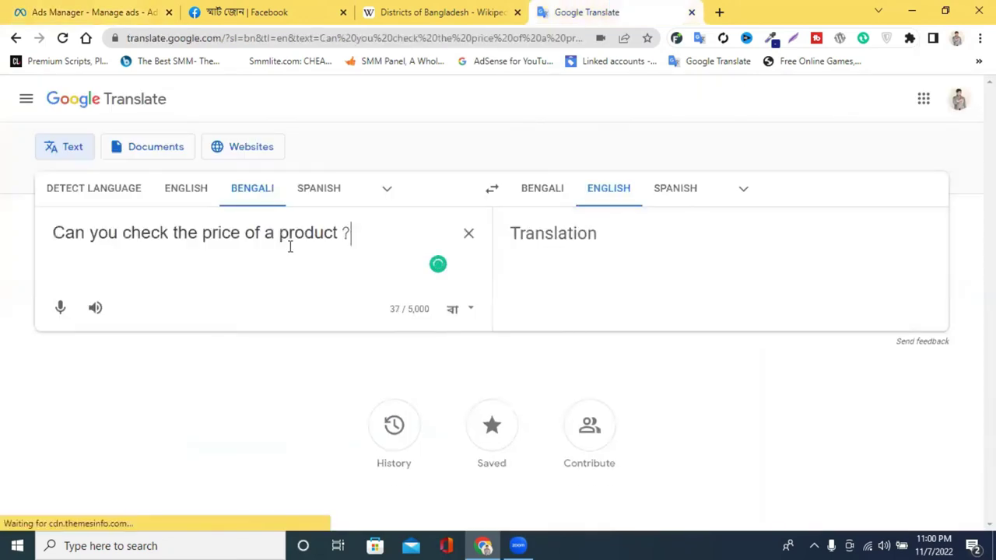
pyautogui.click(545, 189)
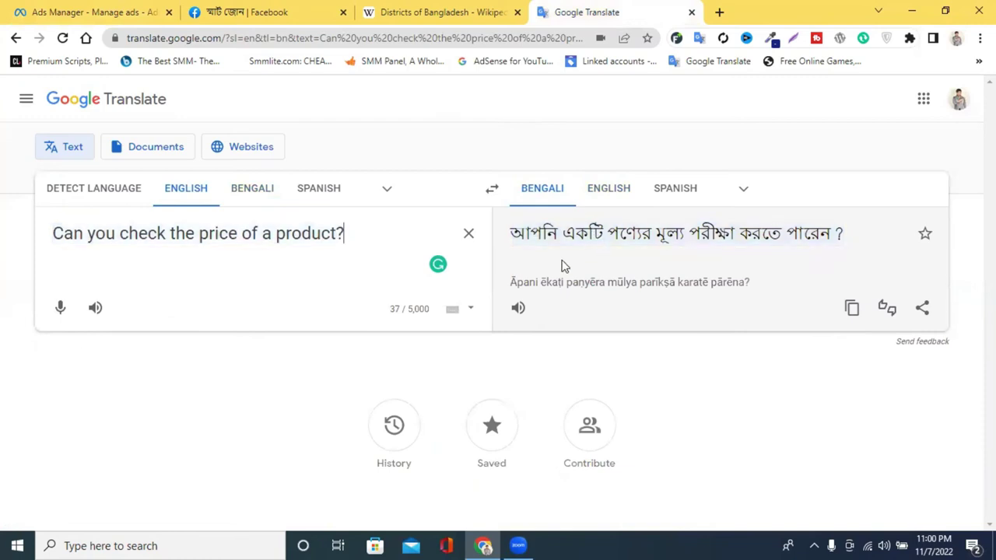
pyautogui.click(851, 308)
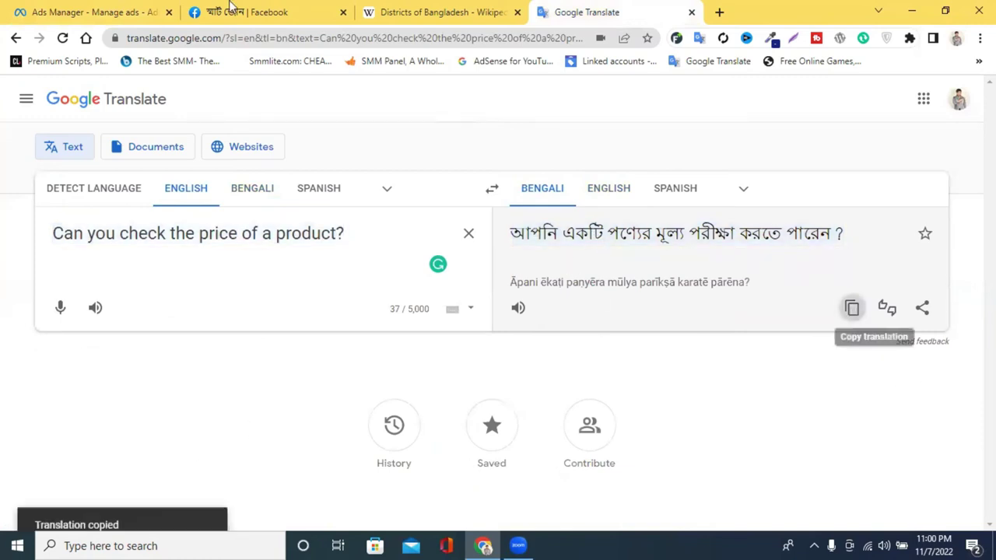
# - Return to the Ads Manager template and replace the text of Question #2 with "আপনি একটি পণ্যের মূল্য পরীক্ষা করতে পারেন?"
pyautogui.click(226, 12)
pyautogui.click(99, 24)
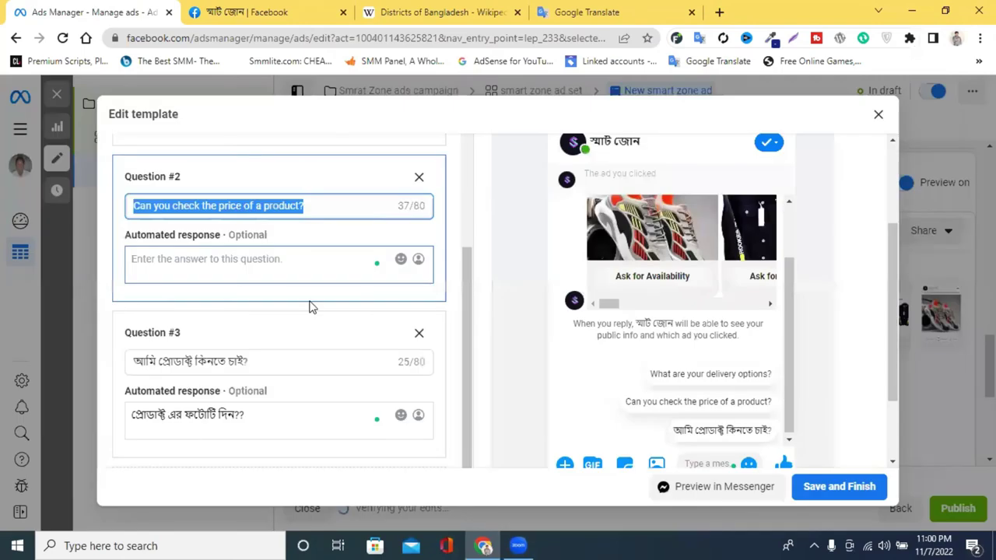
pyautogui.hotkey('ctrl', 'v')
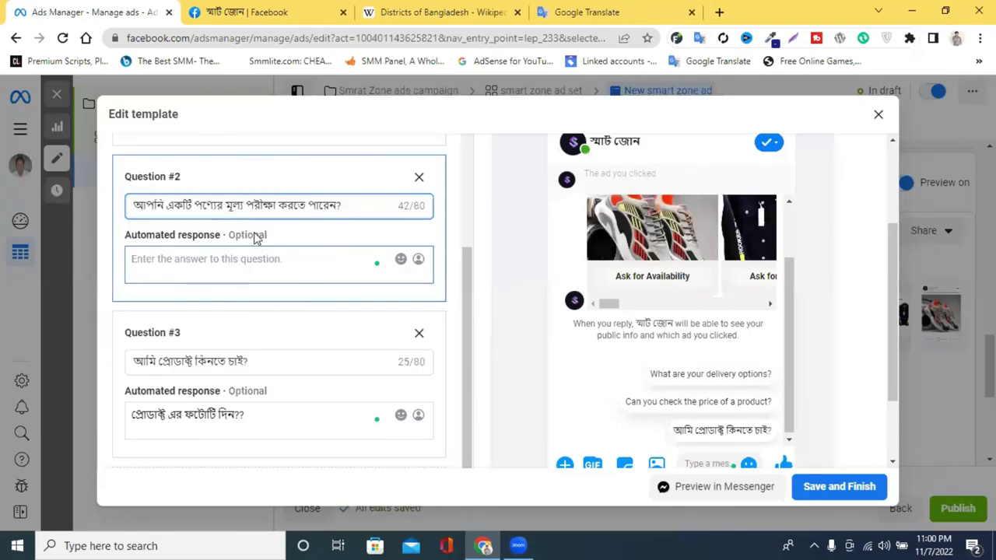
pyautogui.click(228, 267)
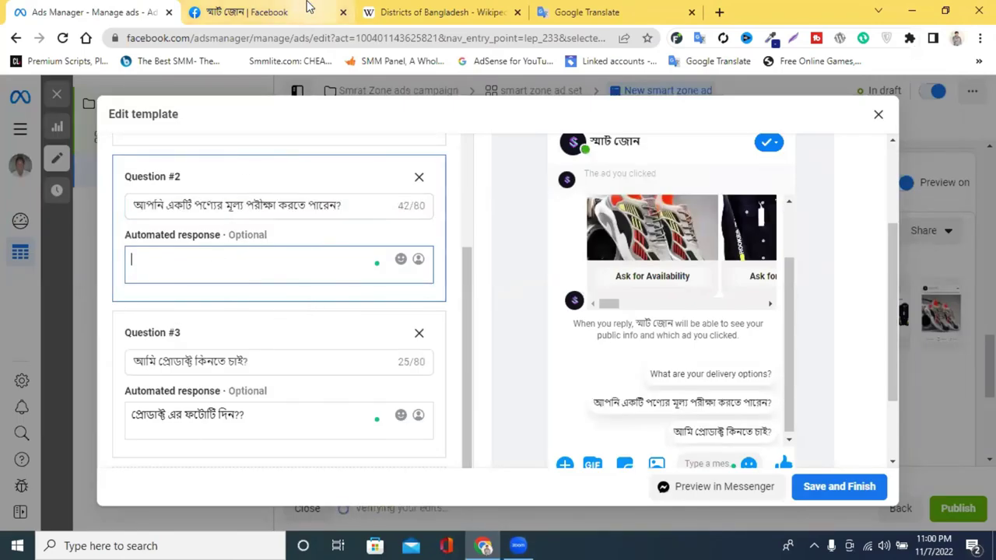
# - Switch back to Google Translate and replace the source text with the Bengali translation "আপনি একটি পণ্যের মূল্য পরীক্ষা করতে পারেন?"
pyautogui.click(610, 9)
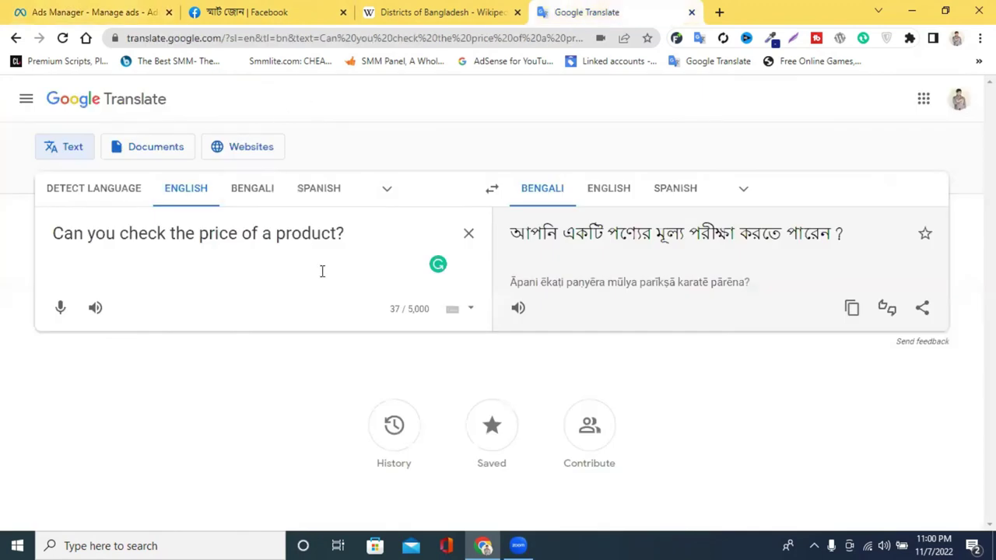
pyautogui.click(279, 198)
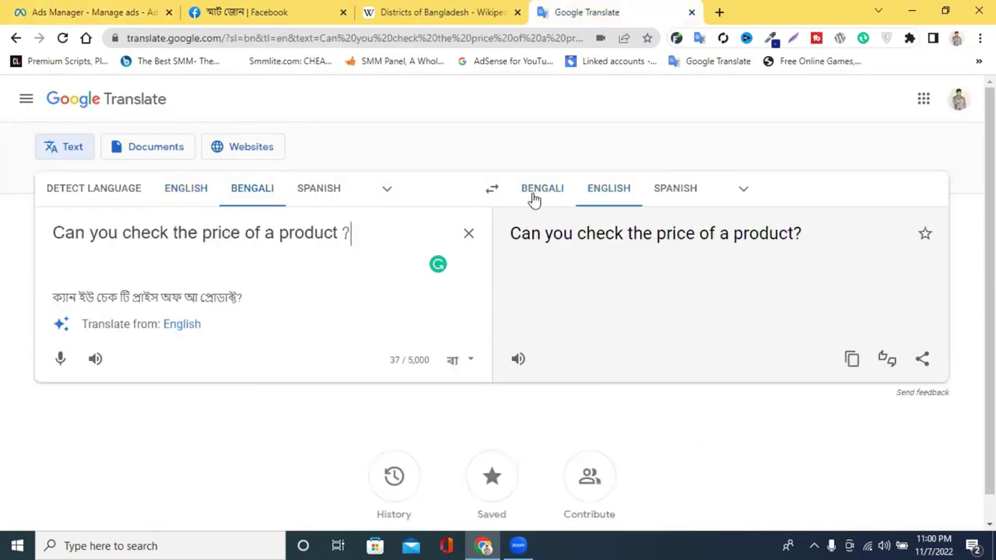
pyautogui.click(534, 191)
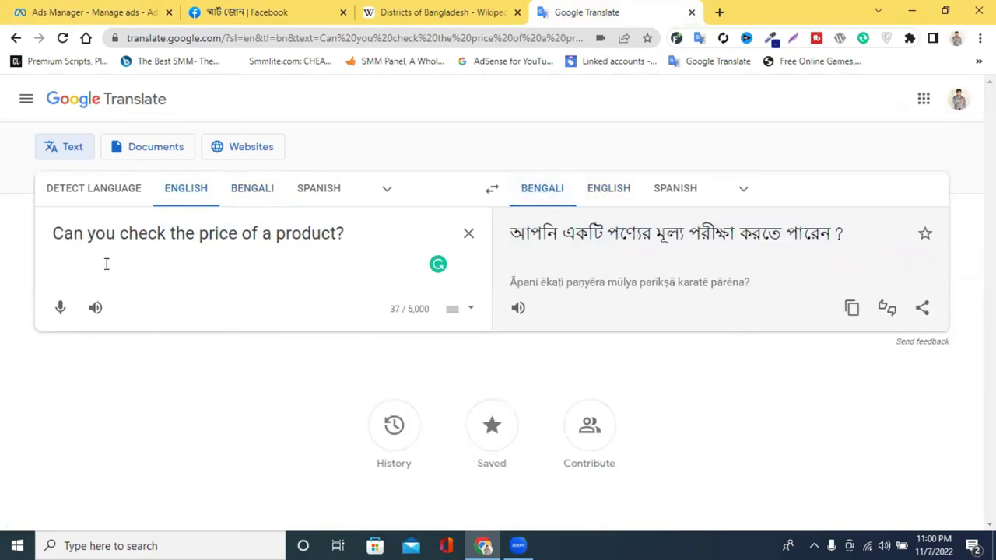
pyautogui.click(851, 307)
pyautogui.click(247, 242)
pyautogui.hotkey('ctrl', 'v')
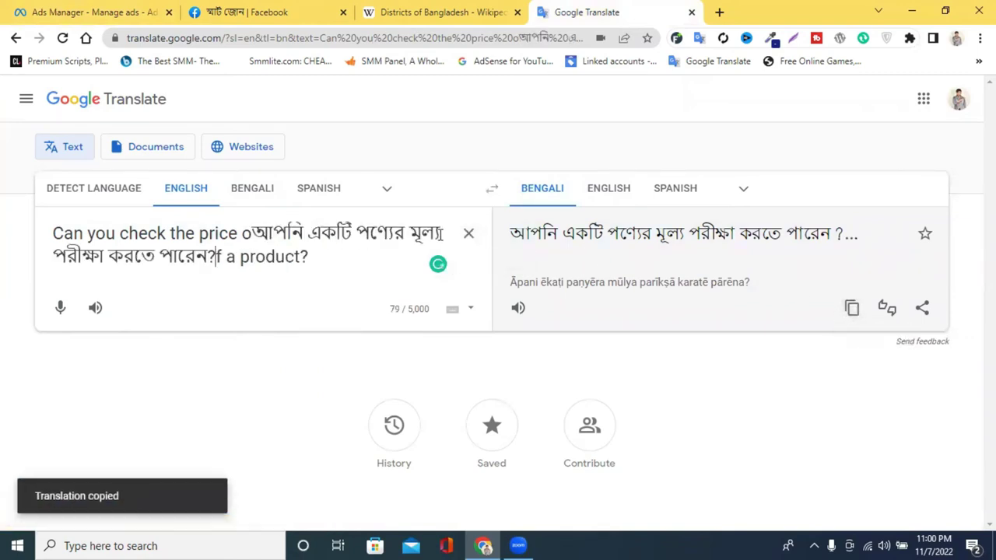
pyautogui.click(469, 233)
pyautogui.hotkey('ctrl', 'v')
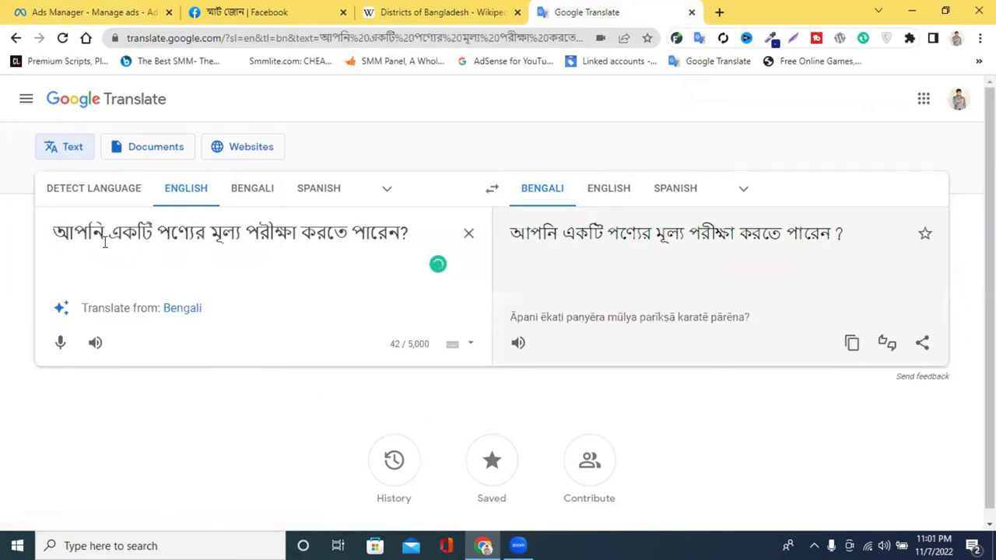
# - Delete the words "একটি পণ্যের" from the Bengali sentence in the source text
pyautogui.moveTo(116, 232); pyautogui.dragTo(210, 231)
pyautogui.click(113, 232)
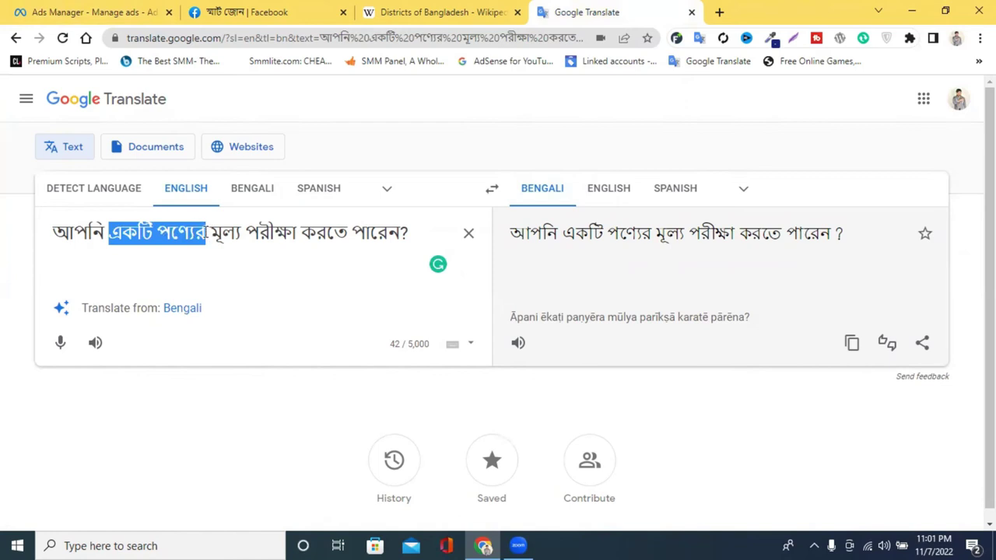
pyautogui.press('BackSpace')
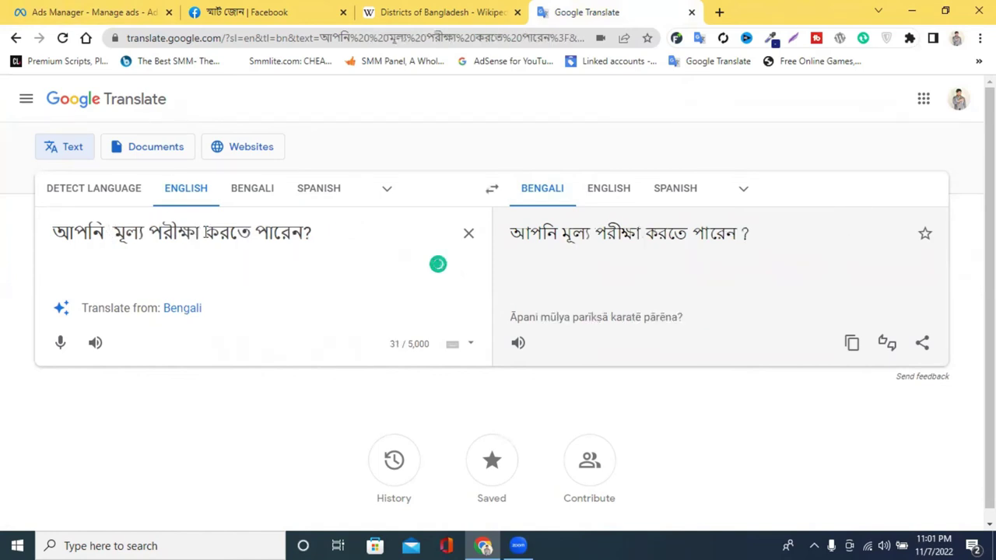
pyautogui.write('produ')
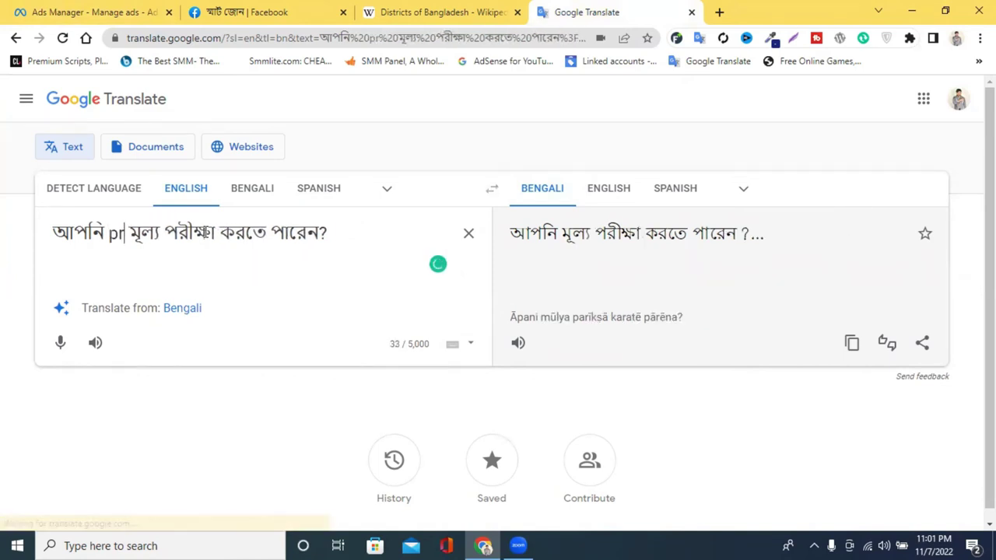
pyautogui.write('ct')
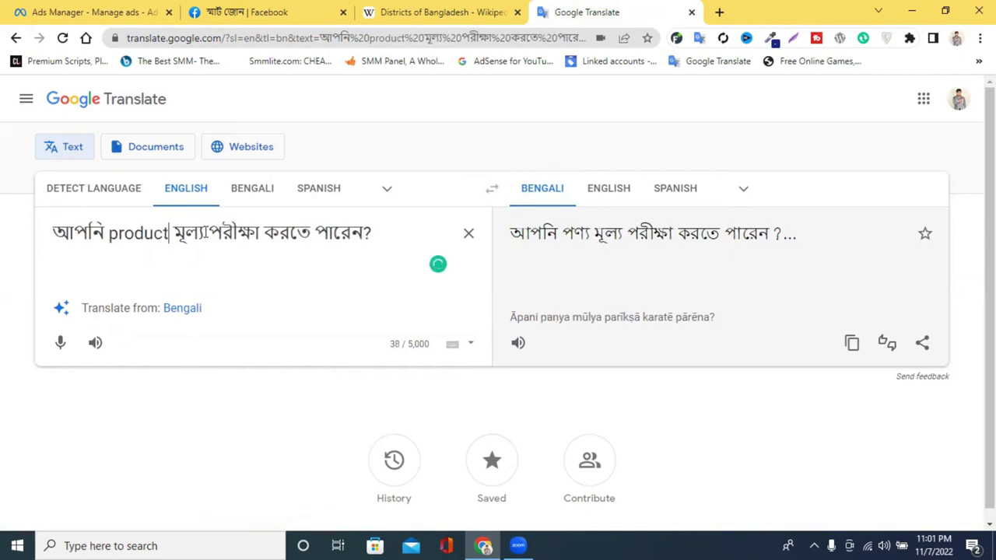
pyautogui.press('BackSpace')
pyautogui.press('BackSpace')
pyautogui.press('BackSpace')
pyautogui.press('BackSpace')
pyautogui.press('BackSpace')
pyautogui.press('BackSpace')
pyautogui.press('BackSpace')
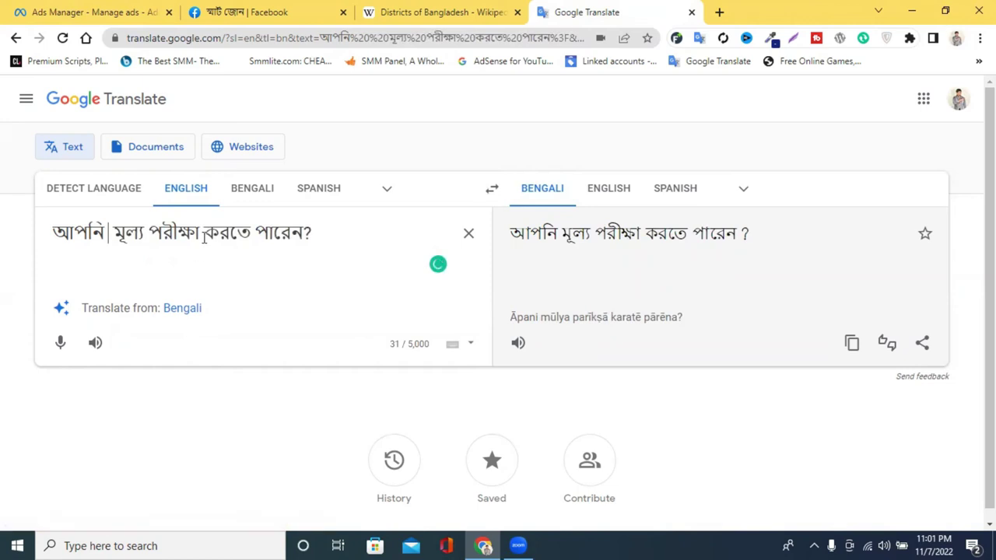
# - Set the source language to Bengali and insert "প্রোডাক্ট এর" after "আপনি" in the sentence
pyautogui.click(256, 189)
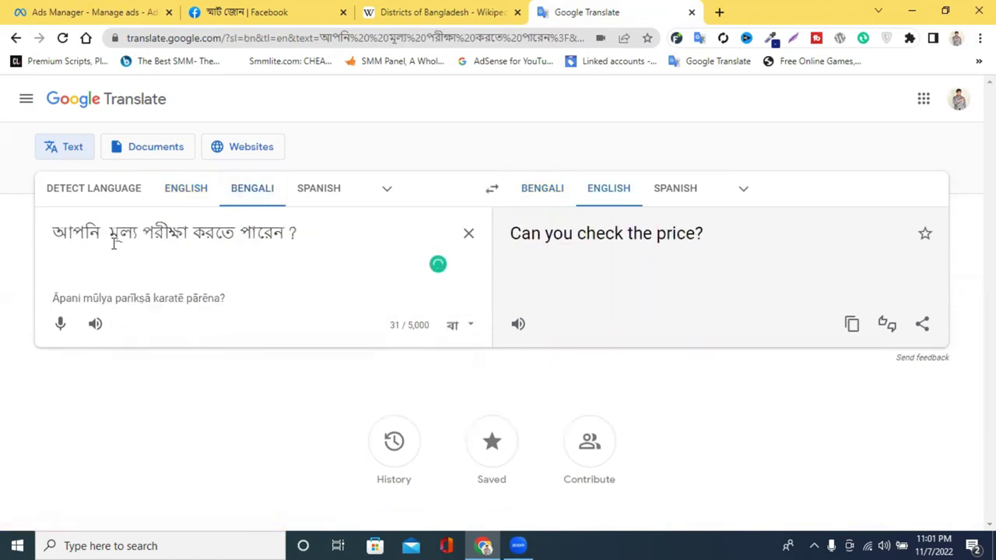
pyautogui.write('product')
pyautogui.press('space')
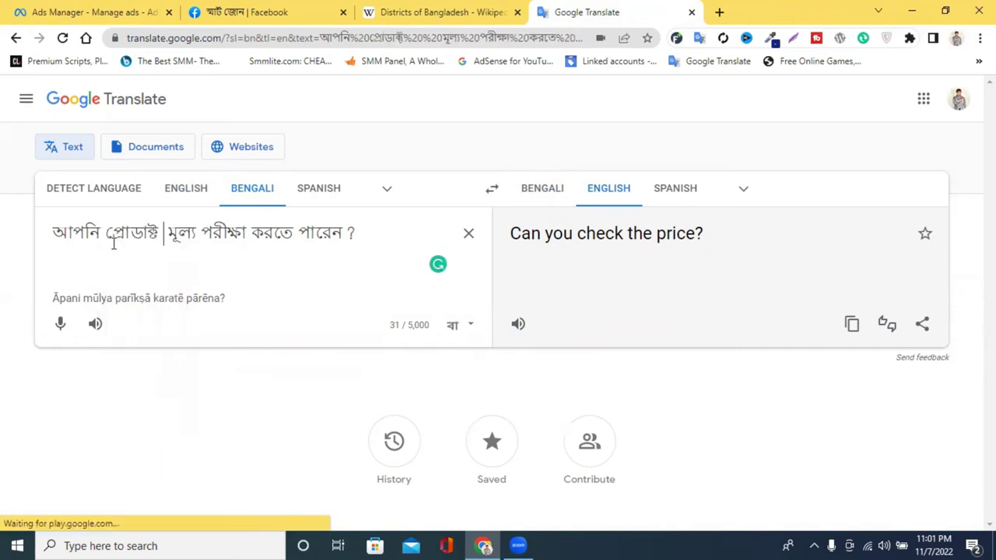
pyautogui.write('ar')
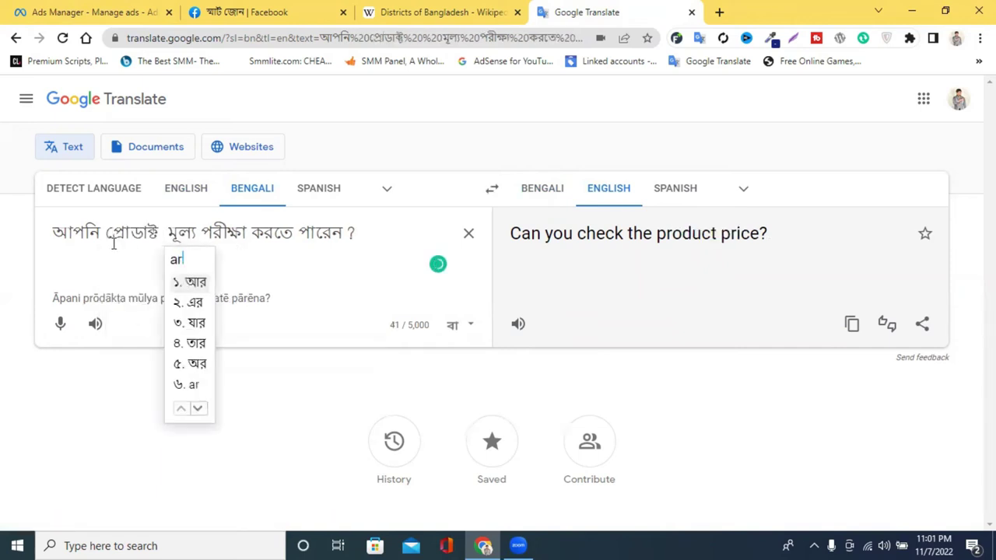
pyautogui.write('2')
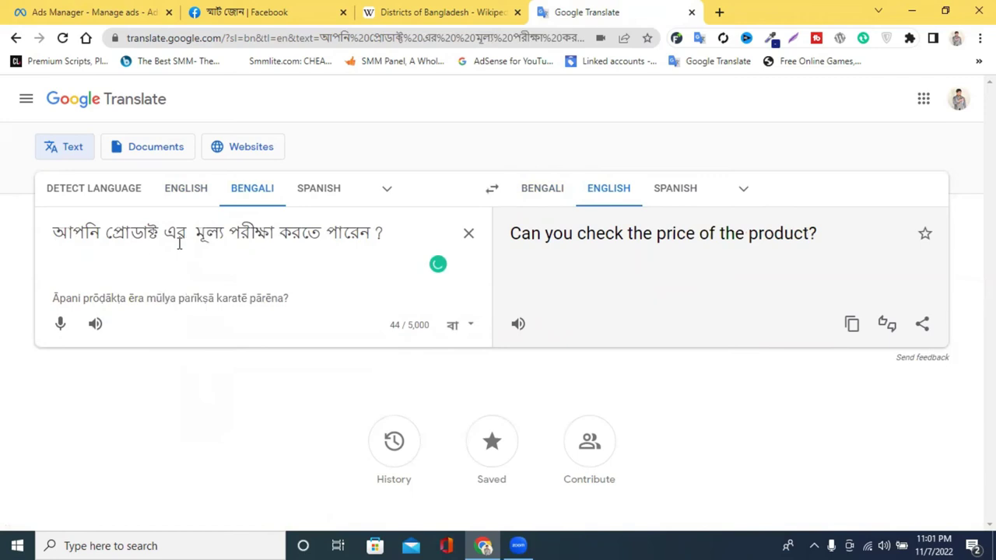
# - Replace "পরীক্ষা করতে পারেন" with "জানতে পারি" in the source sentence, keeping the question mark at the end
pyautogui.moveTo(226, 233); pyautogui.dragTo(273, 234)
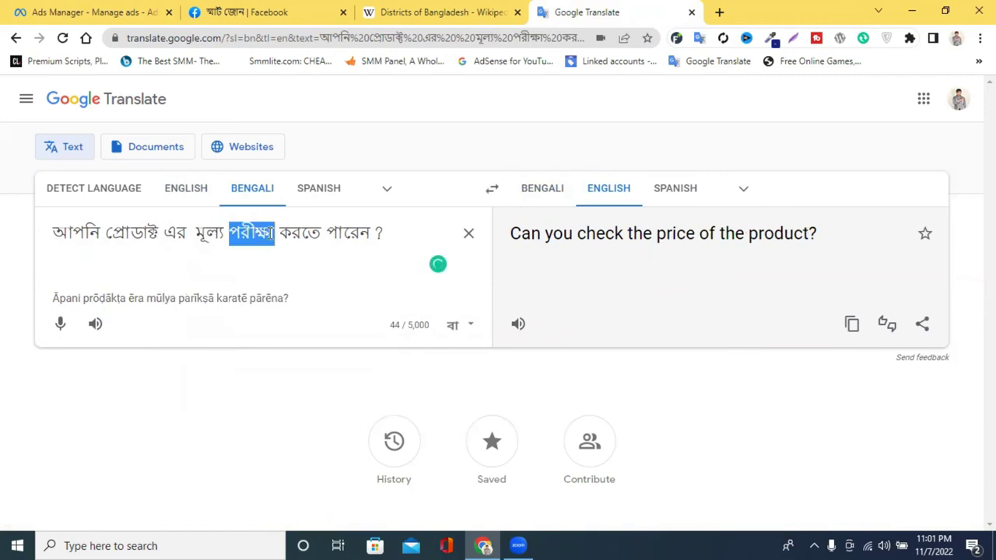
pyautogui.write('jante')
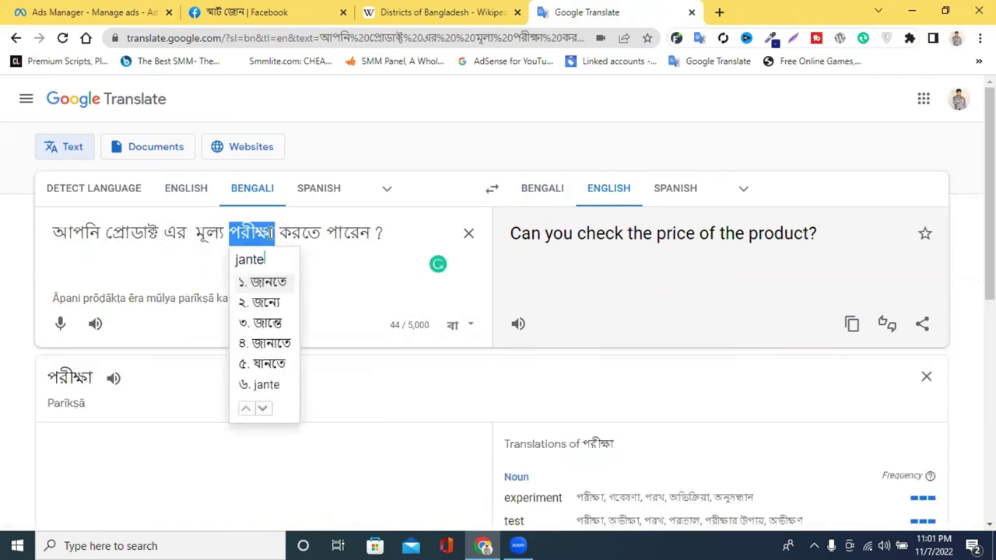
pyautogui.press('space')
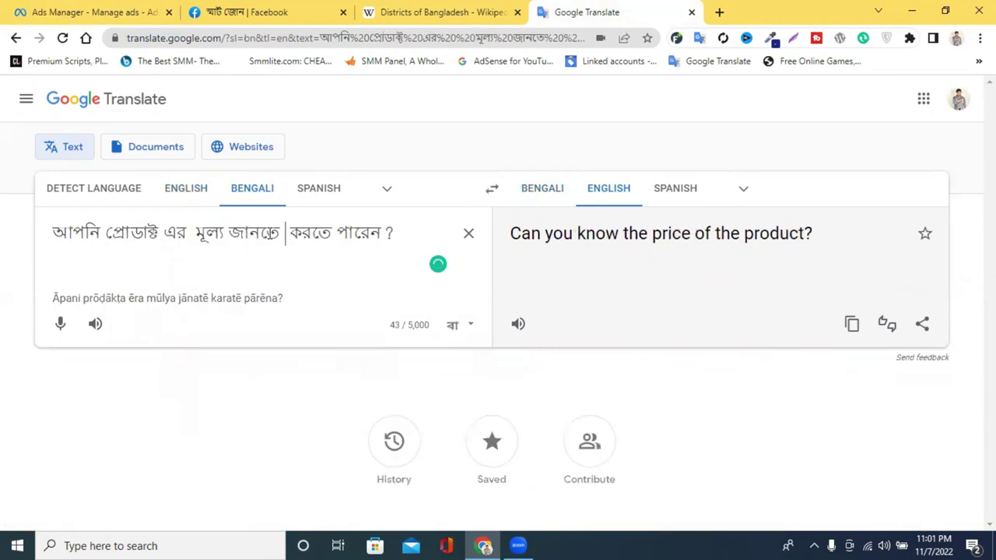
pyautogui.write('pari')
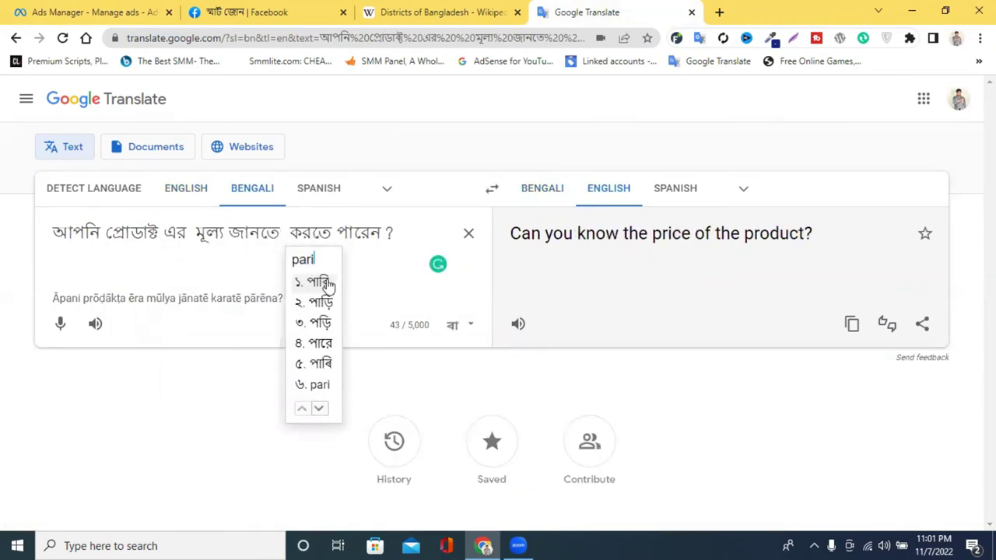
pyautogui.click(321, 281)
pyautogui.moveTo(418, 230); pyautogui.dragTo(324, 235)
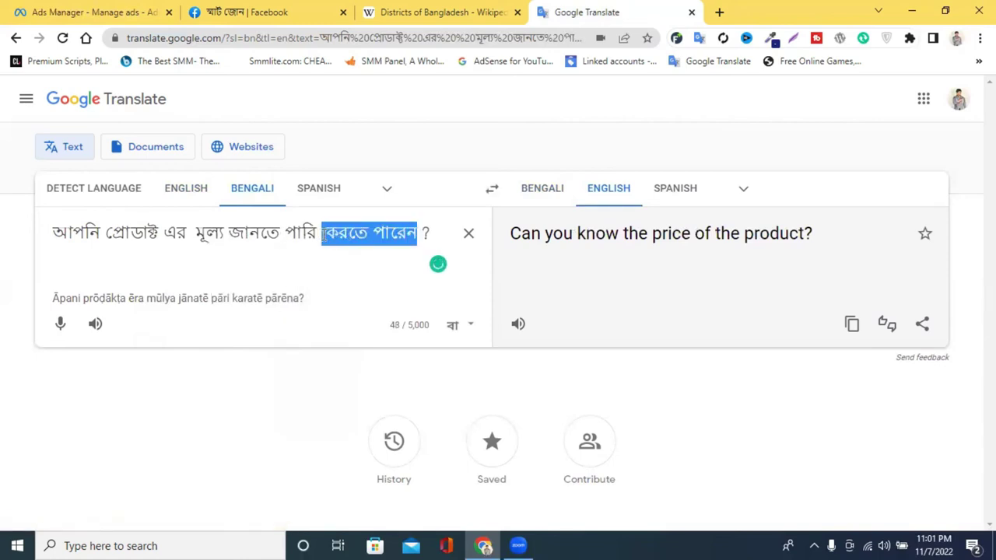
pyautogui.press('Delete')
pyautogui.press('Delete')
pyautogui.write('?')
pyautogui.tripleClick(277, 232)
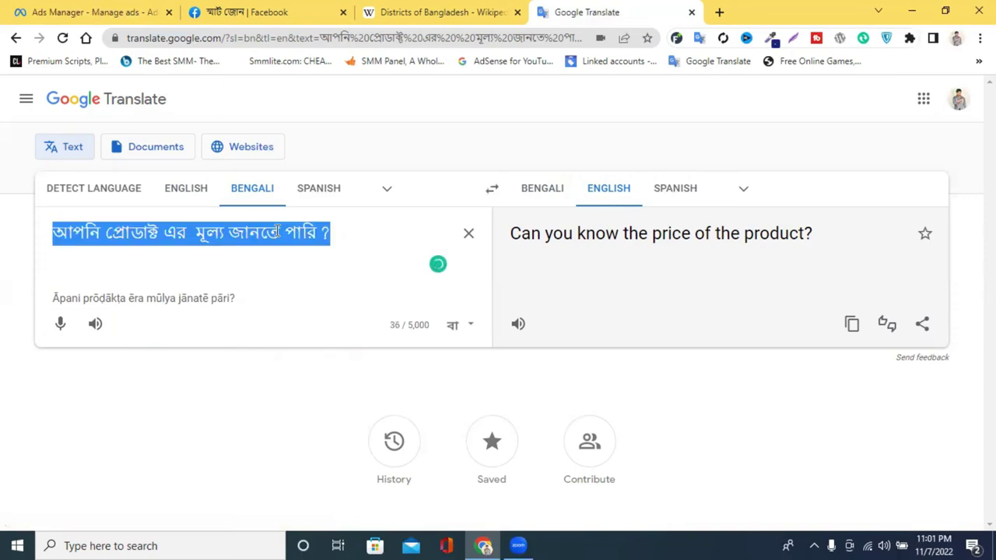
# - Replace the opening word "আপনি" with "আমি কি" and remove the extra space before "প্রোডাক্ট"
pyautogui.click(94, 232)
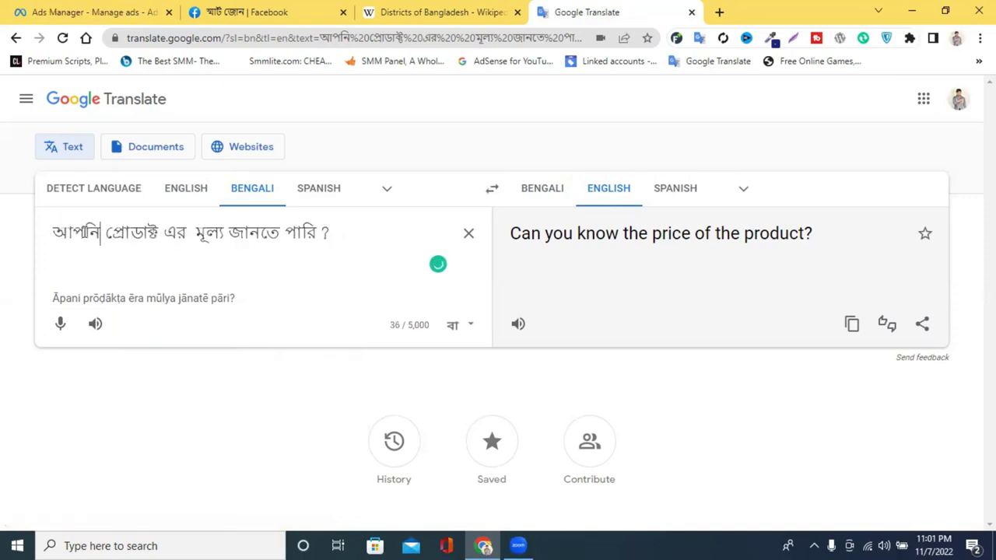
pyautogui.moveTo(102, 232); pyautogui.dragTo(36, 241)
pyautogui.write('ami')
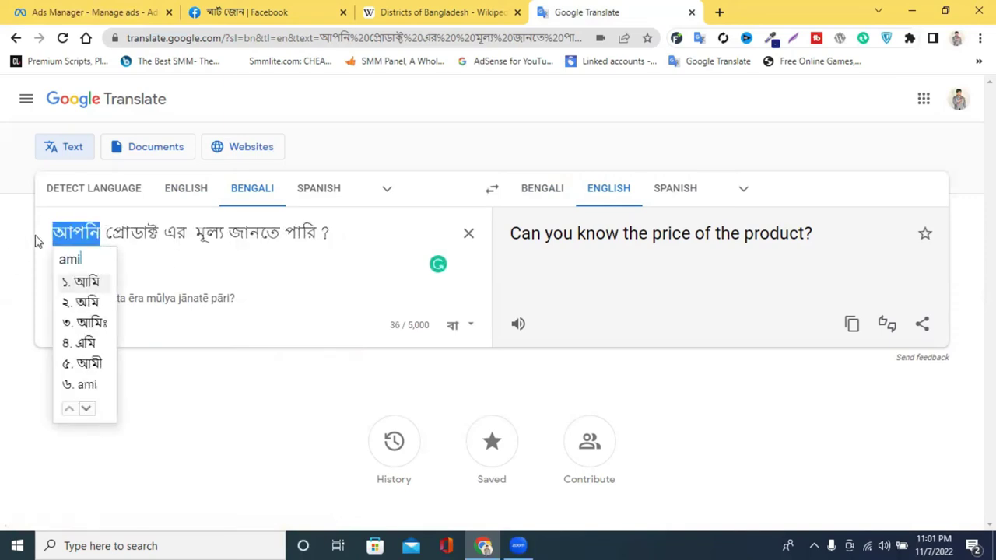
pyautogui.press('Return')
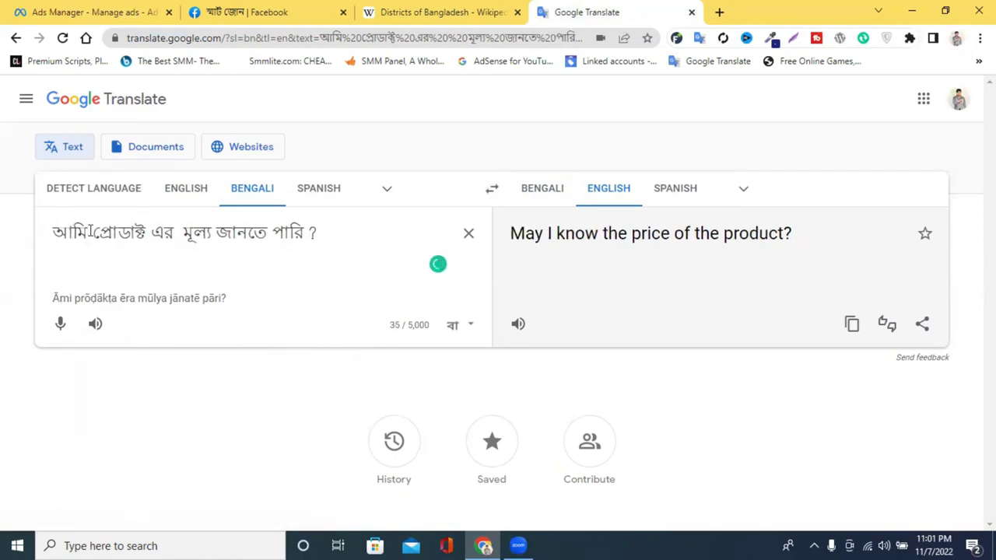
pyautogui.write('ki')
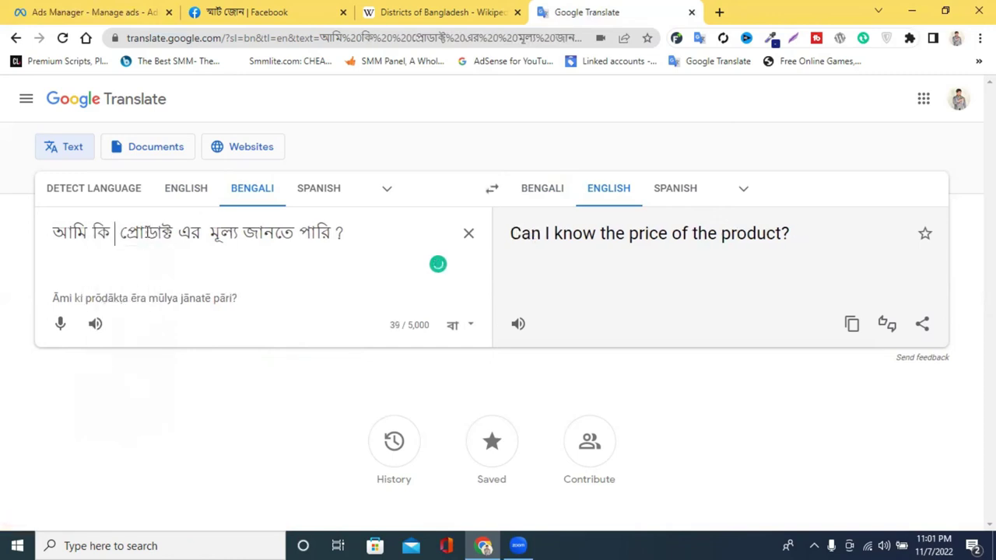
pyautogui.tripleClick(116, 231)
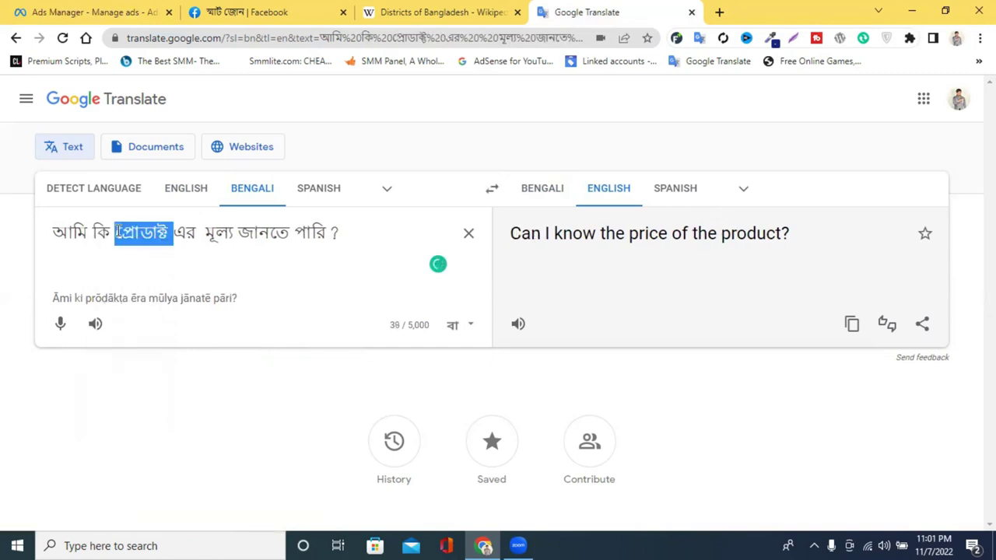
# - Copy the composed sentence into Question #2's automated response in Ads Manager and add "প্রোডাক্ট এর ফটোটি দিন??" on a second line
pyautogui.rightClick(117, 234)
pyautogui.click(148, 283)
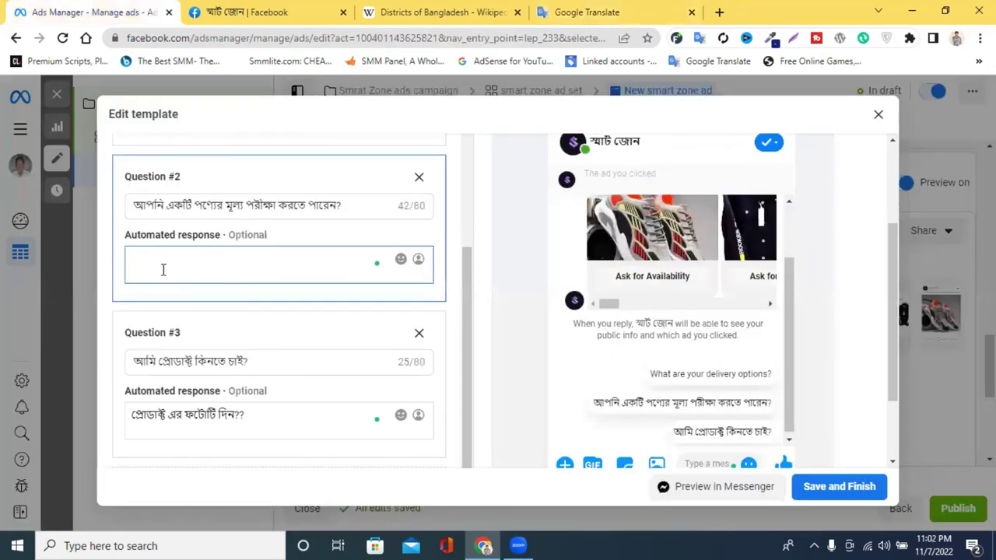
pyautogui.hotkey('ctrl', 'v')
pyautogui.tripleClick(176, 421)
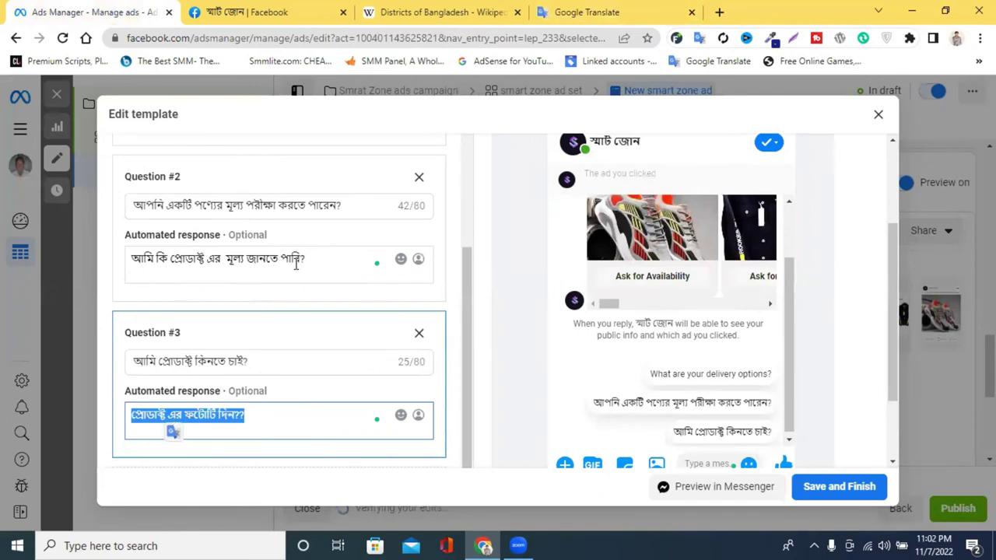
pyautogui.click(319, 258)
pyautogui.press('Return')
pyautogui.hotkey('ctrl', 'v')
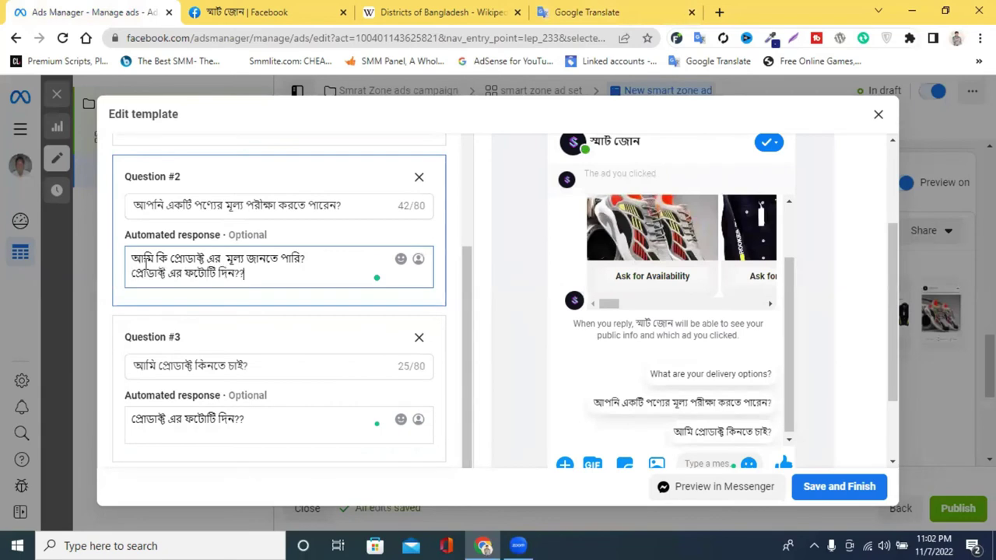
# - Move "আমি কি প্রোডাক্ট এর মূল্য জানতে পারি?" out of Question #2's automated response into its question field, replacing the existing question
pyautogui.tripleClick(188, 258)
pyautogui.rightClick(187, 260)
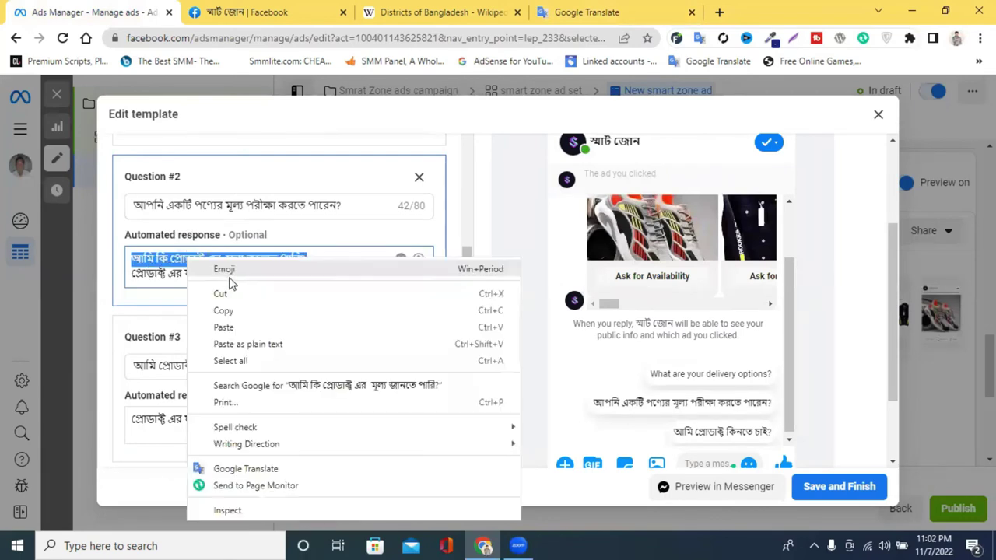
pyautogui.click(238, 293)
pyautogui.tripleClick(196, 200)
pyautogui.hotkey('ctrl', 'v')
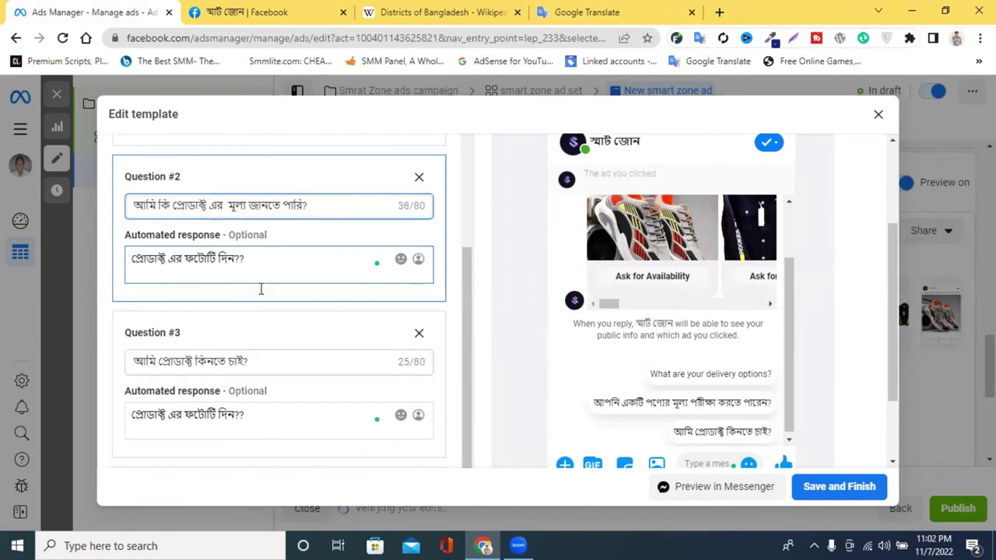
# - For Question #1, dictate "আমাদের প্রডাক সম্পর্কে জানতে কল করুন" in Bengali in Google Translate and copy the sentence
pyautogui.scroll(3, 260, 289)
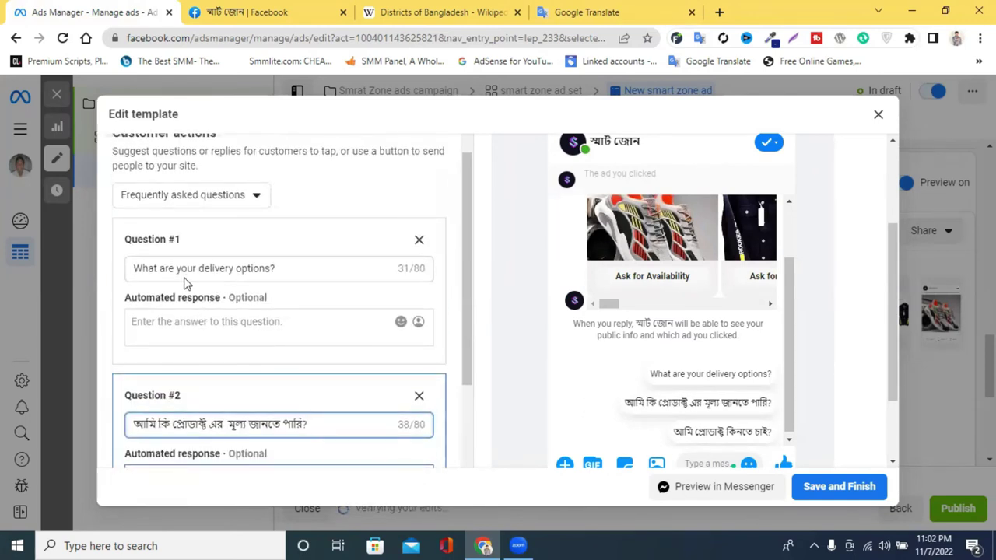
pyautogui.doubleClick(200, 270)
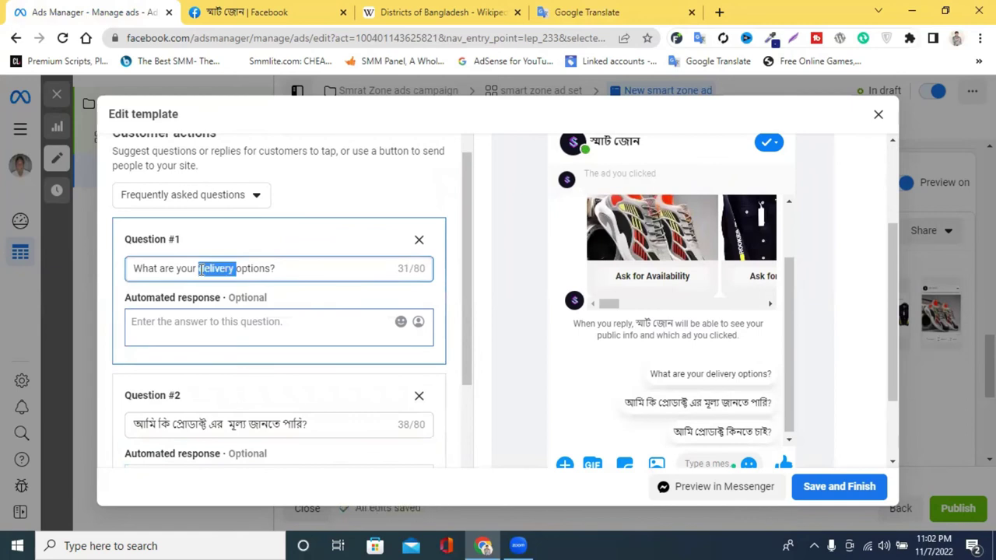
pyautogui.hotkey('ctrl', 'a')
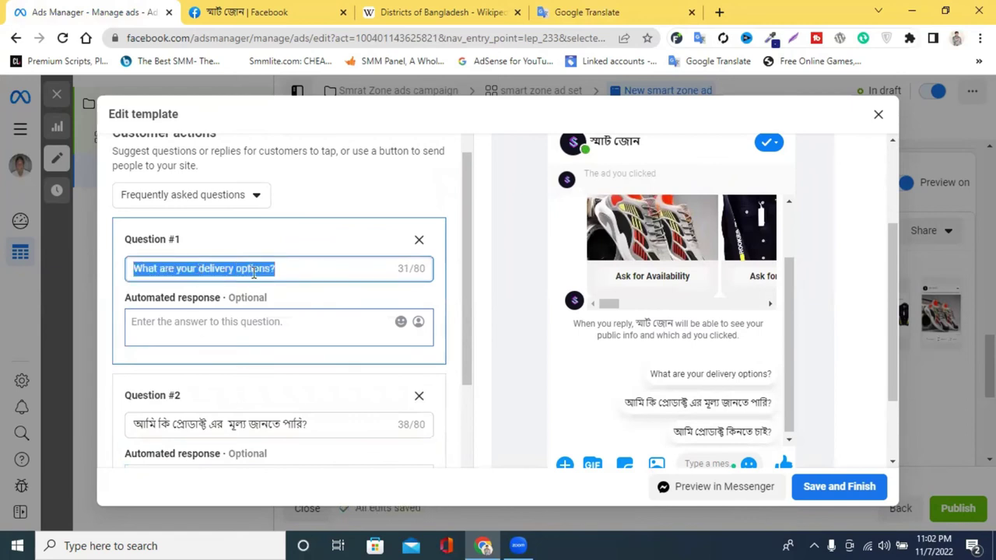
pyautogui.click(588, 14)
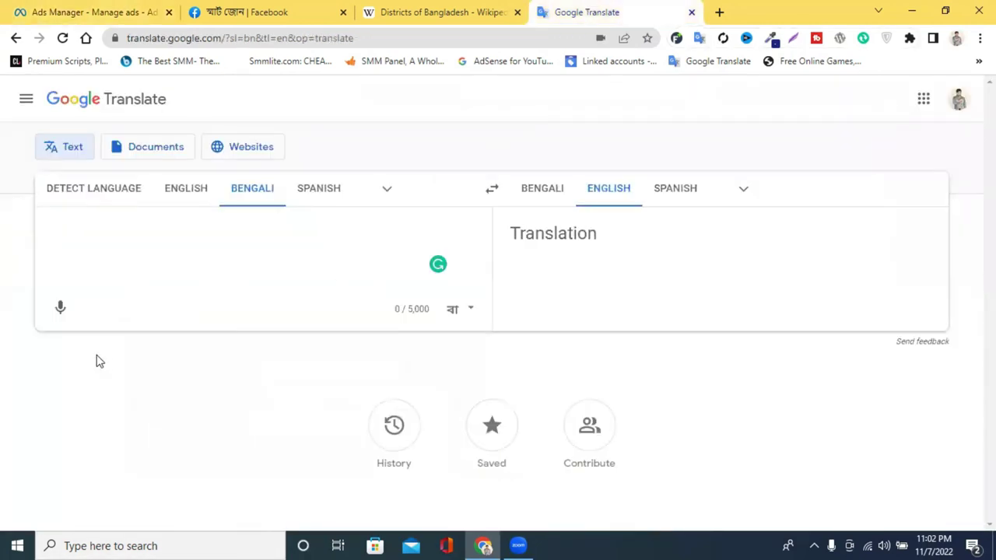
pyautogui.click(61, 308)
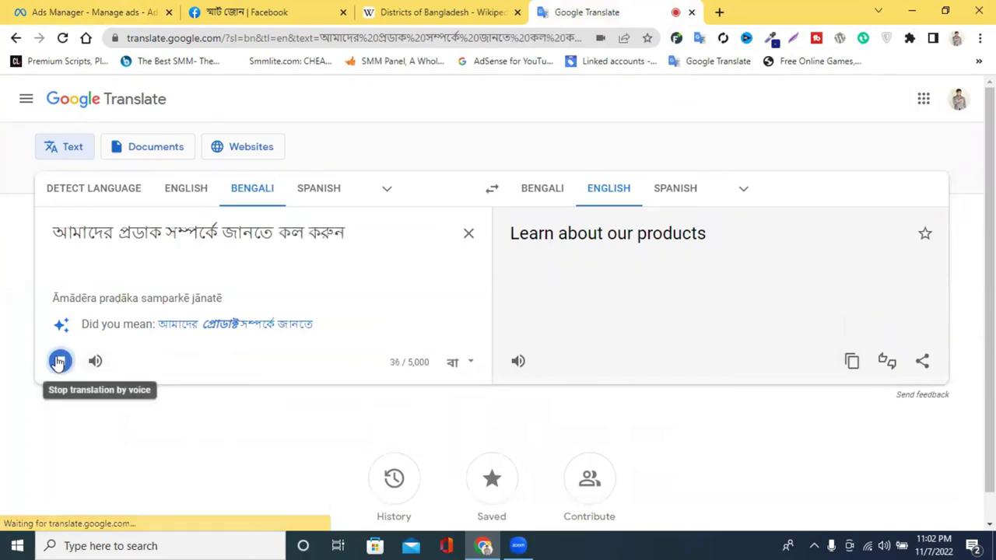
pyautogui.tripleClick(316, 239)
pyautogui.rightClick(316, 238)
pyautogui.click(385, 252)
pyautogui.click(62, 327)
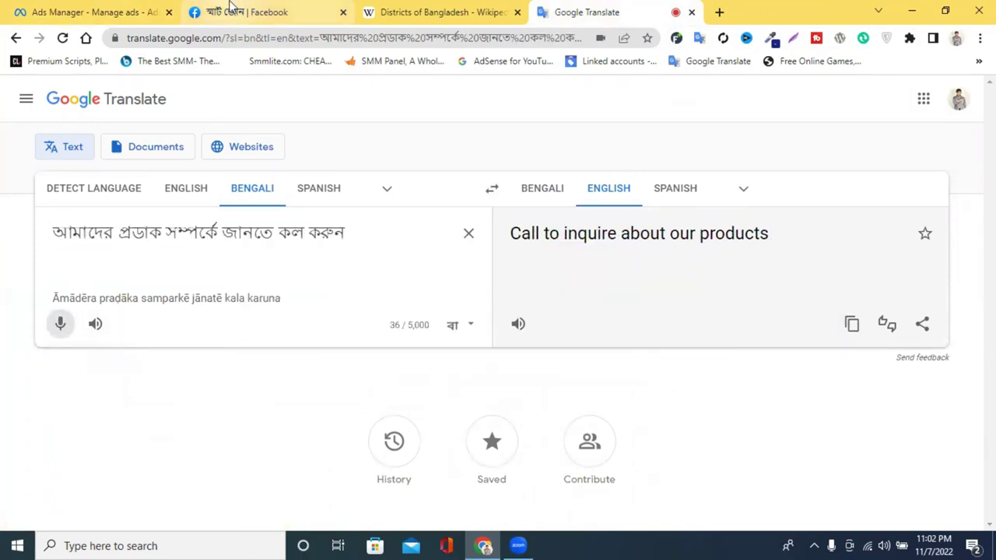
# - Replace Question #1's text in Ads Manager with the copied Bengali sentence and add a colon at its end
pyautogui.click(54, 11)
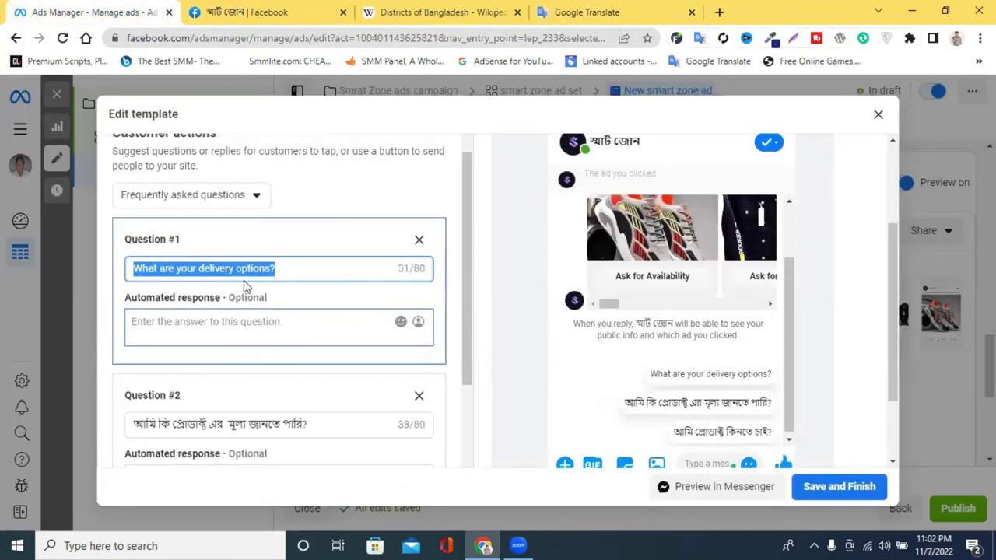
pyautogui.hotkey('ctrl', 'v')
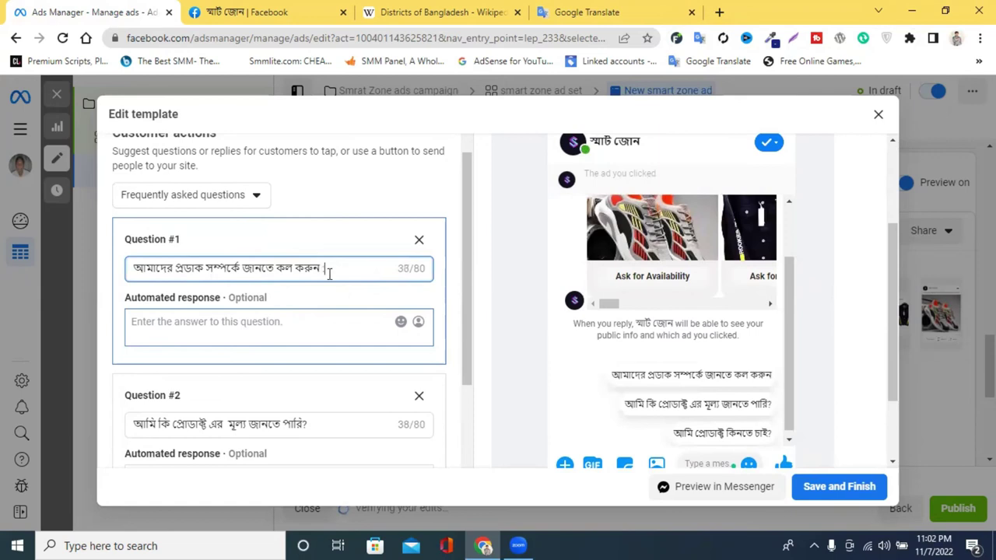
pyautogui.click(259, 334)
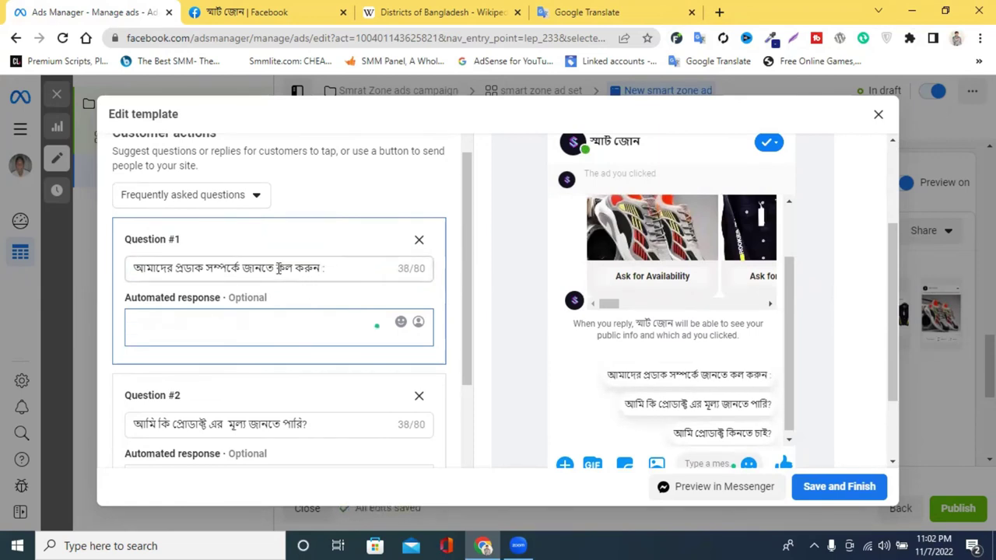
# - Replace "কল করুন" in Question #1 with "মেসেজ করুন", dictating the new words in Google Translate
pyautogui.moveTo(277, 268); pyautogui.dragTo(318, 268)
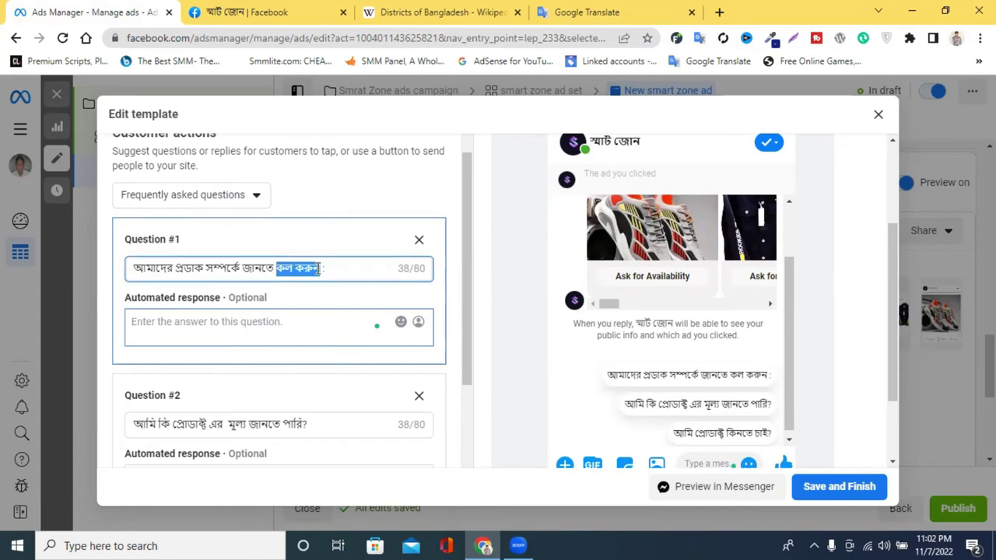
pyautogui.click(318, 267)
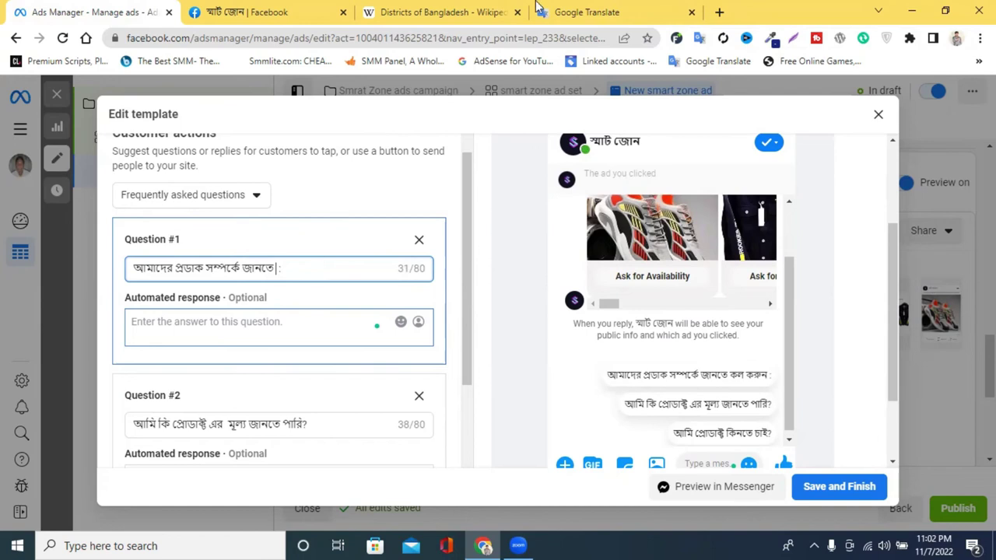
pyautogui.click(587, 11)
pyautogui.click(64, 324)
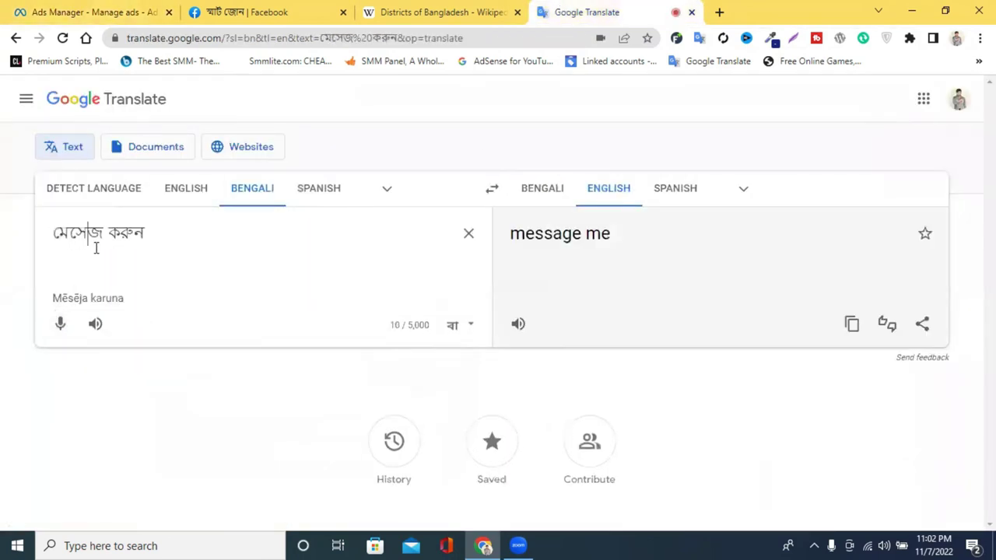
pyautogui.click(34, 10)
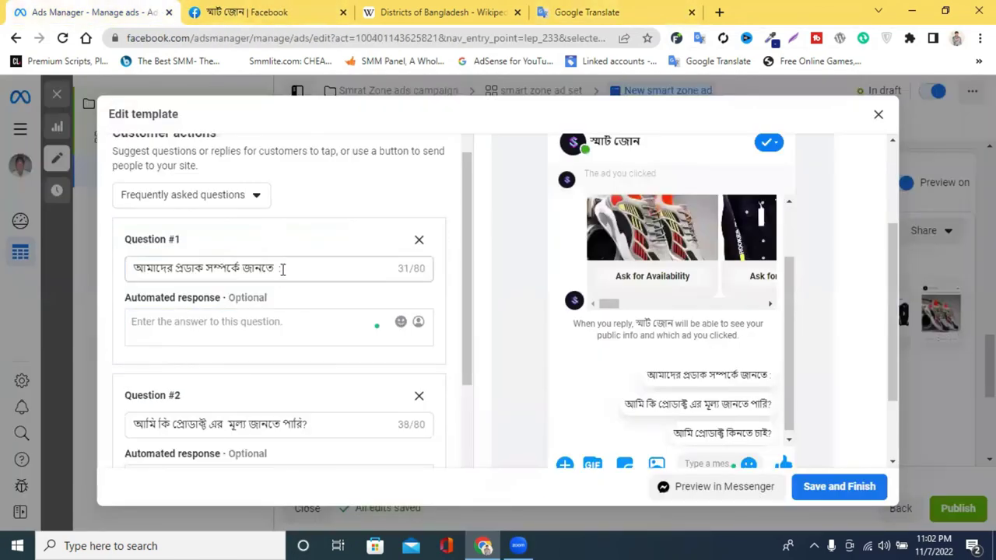
pyautogui.click(277, 269)
pyautogui.hotkey('ctrl', 'v')
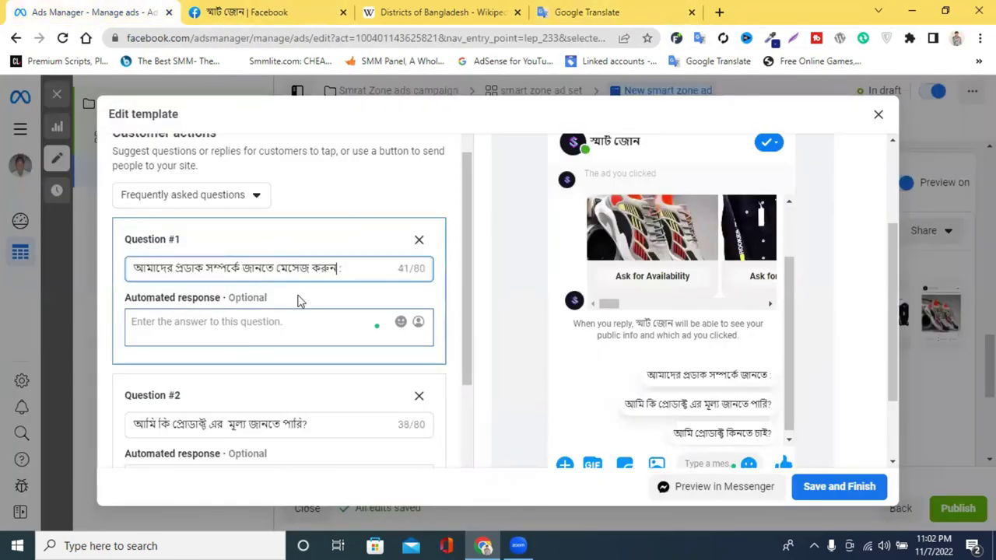
# - Dictate the Bengali sentence "দোয়া করি আপনার নাম্বার টি শেয়ার করুন" in Google Translate
pyautogui.click(658, 8)
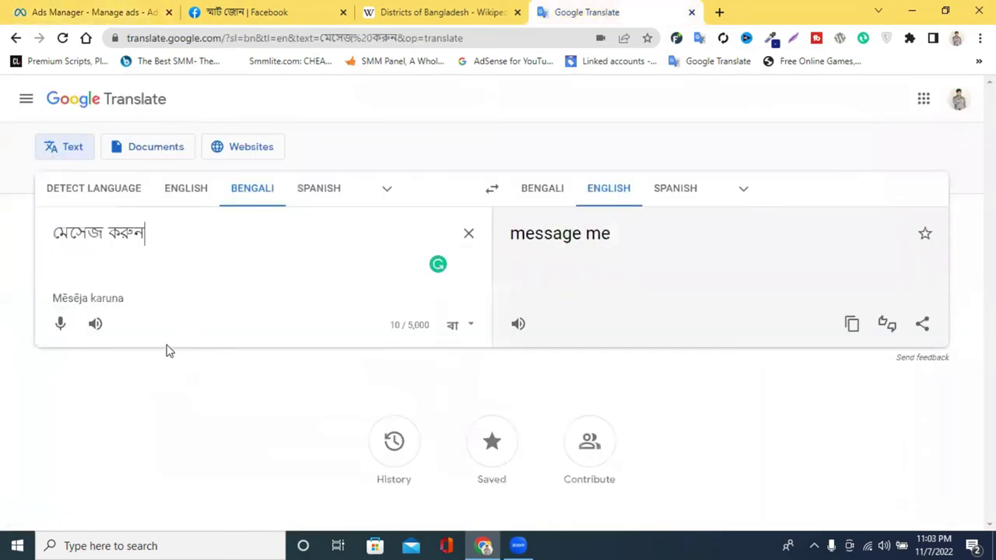
pyautogui.click(60, 326)
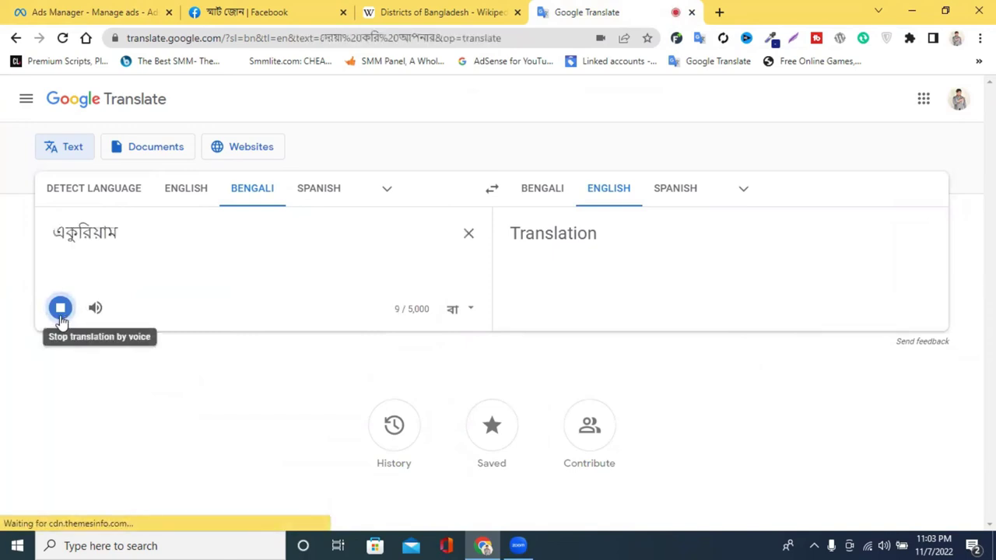
pyautogui.click(61, 308)
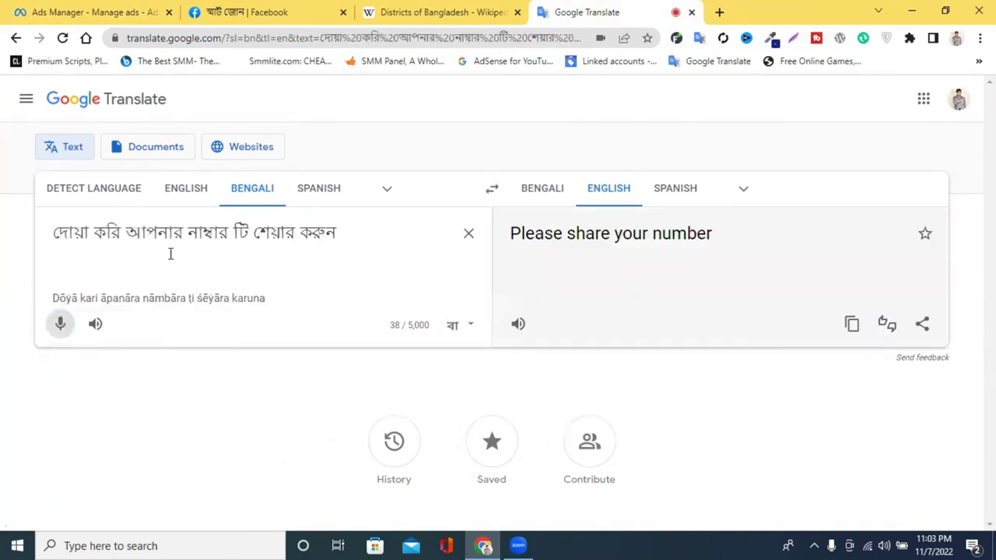
# - Correct "করি" to "করে" in the dictated sentence, remove the extra space after it, and copy the whole sentence
pyautogui.tripleClick(169, 243)
pyautogui.rightClick(168, 244)
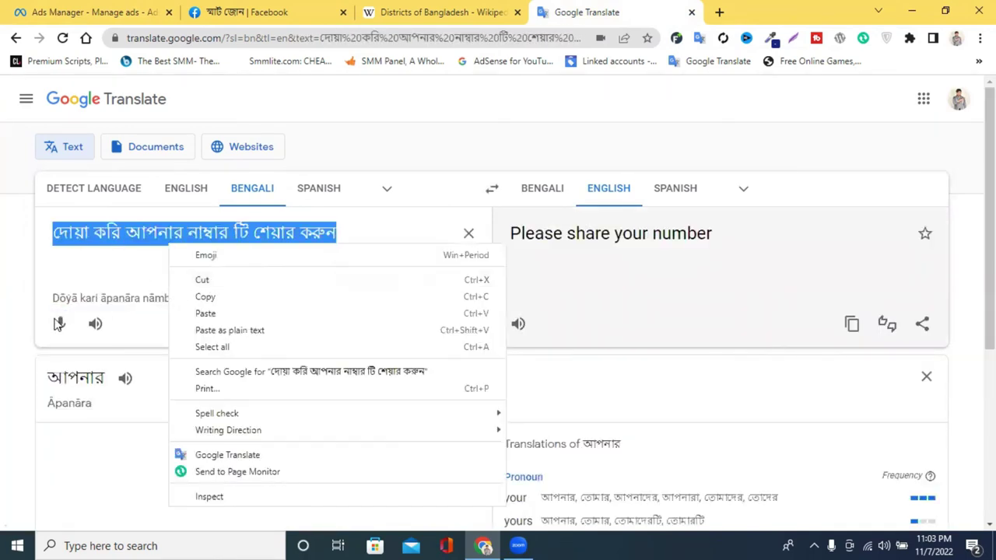
pyautogui.click(109, 266)
pyautogui.click(95, 236)
pyautogui.doubleClick(107, 236)
pyautogui.write('ক')
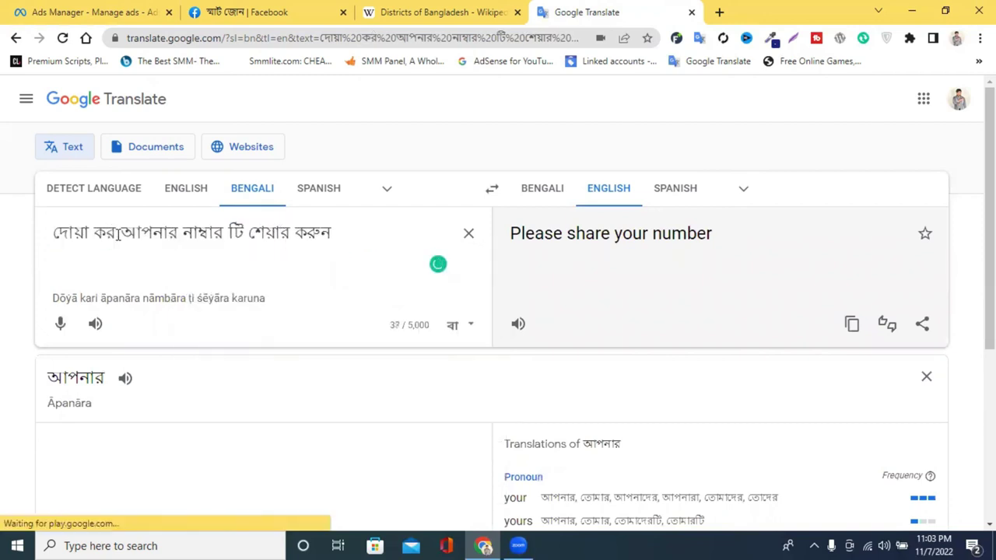
pyautogui.write('re')
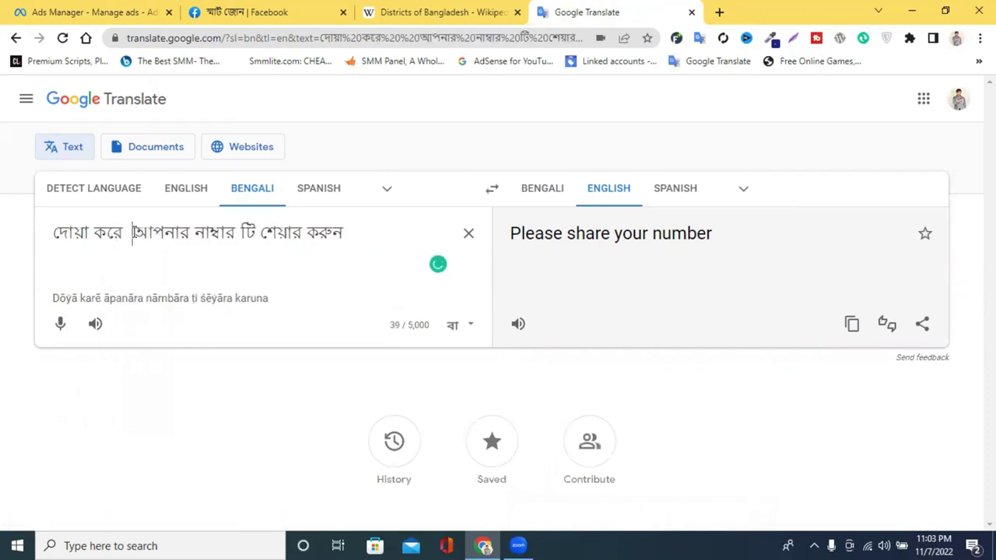
pyautogui.press('BackSpace')
pyautogui.tripleClick(136, 233)
pyautogui.hotkey('ctrl', 'c')
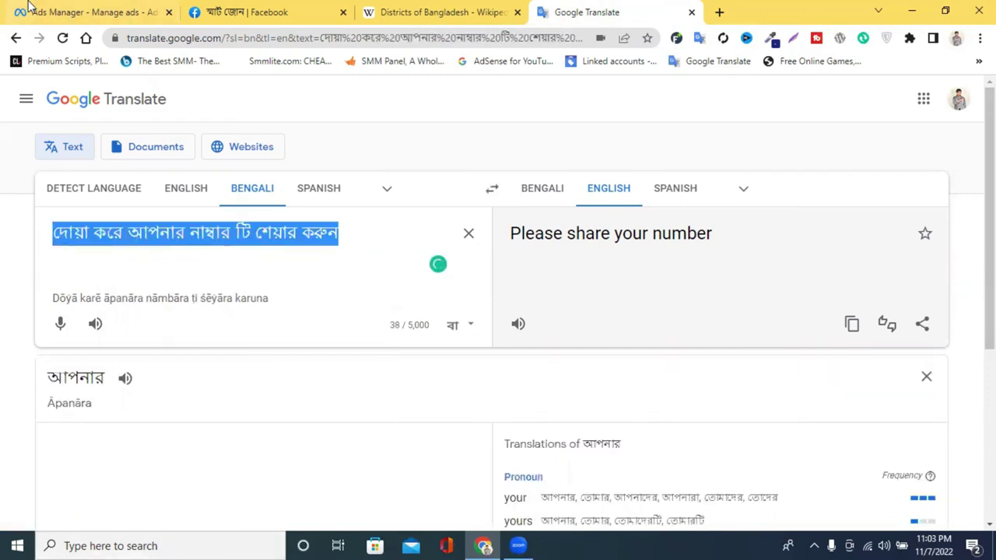
# - Paste "দোয়া করে আপনার নাম্বার টি শেয়ার করুন" into Question #1's automated response in Ads Manager
pyautogui.click(29, 4)
pyautogui.click(229, 327)
pyautogui.hotkey('ctrl', 'v')
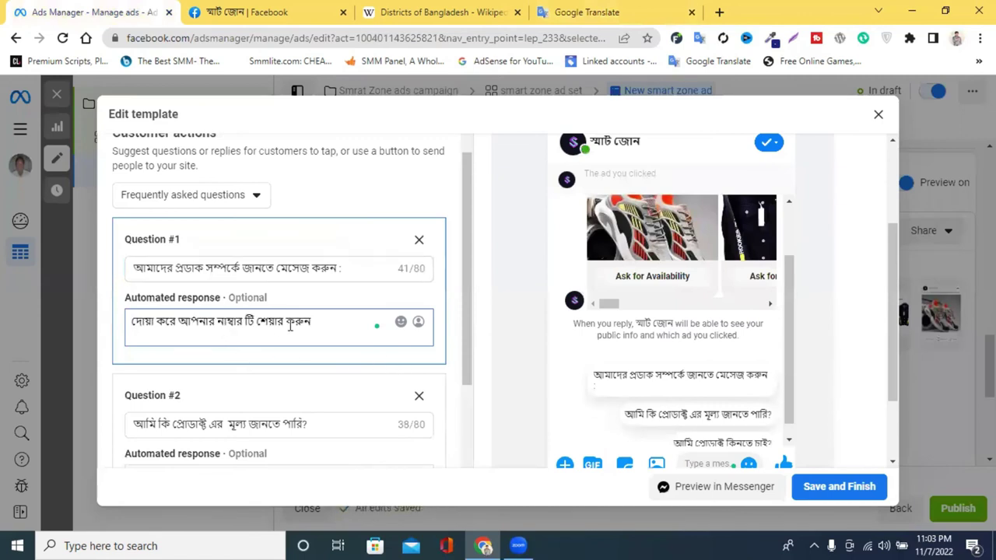
# - Save the edited message template and finish editing it
pyautogui.click(339, 269)
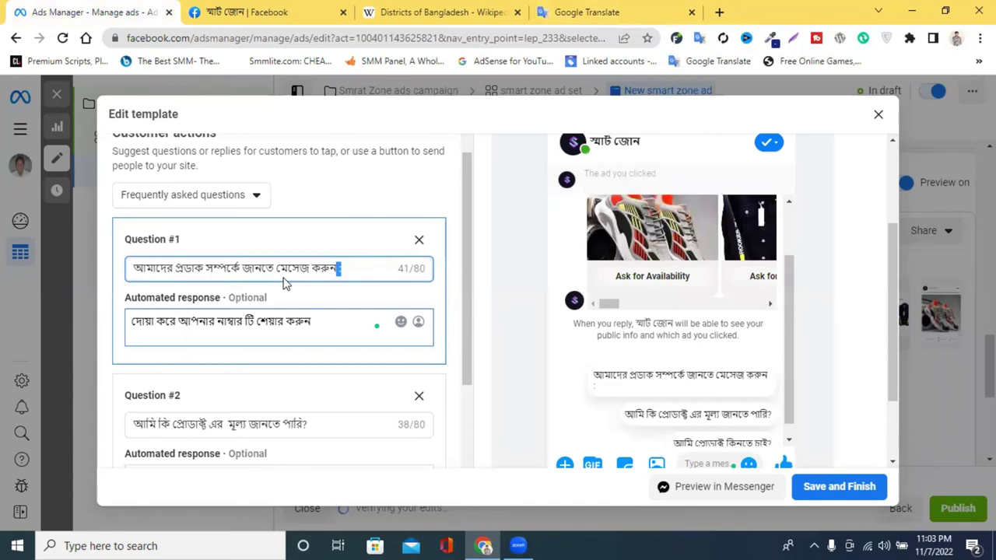
pyautogui.scroll(-5, 350, 366)
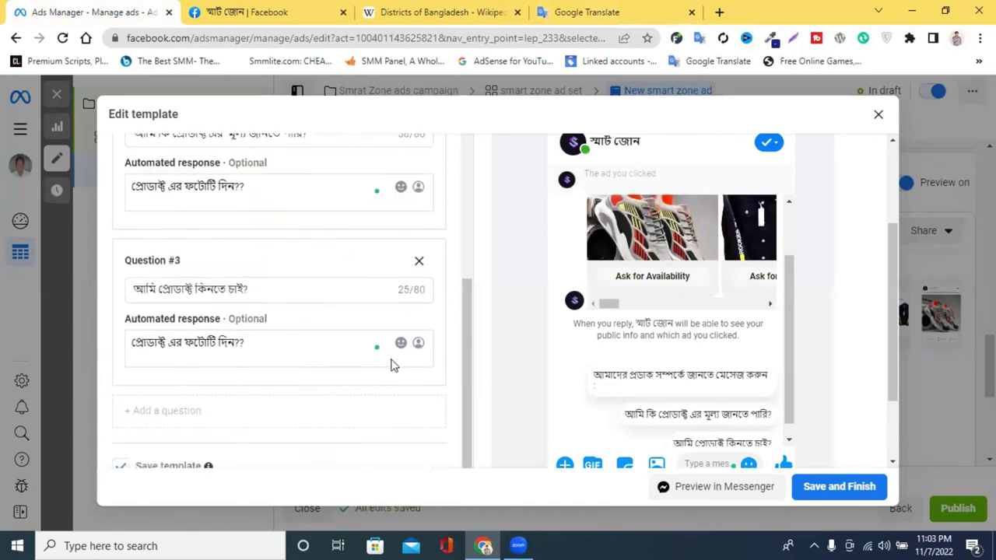
pyautogui.click(825, 490)
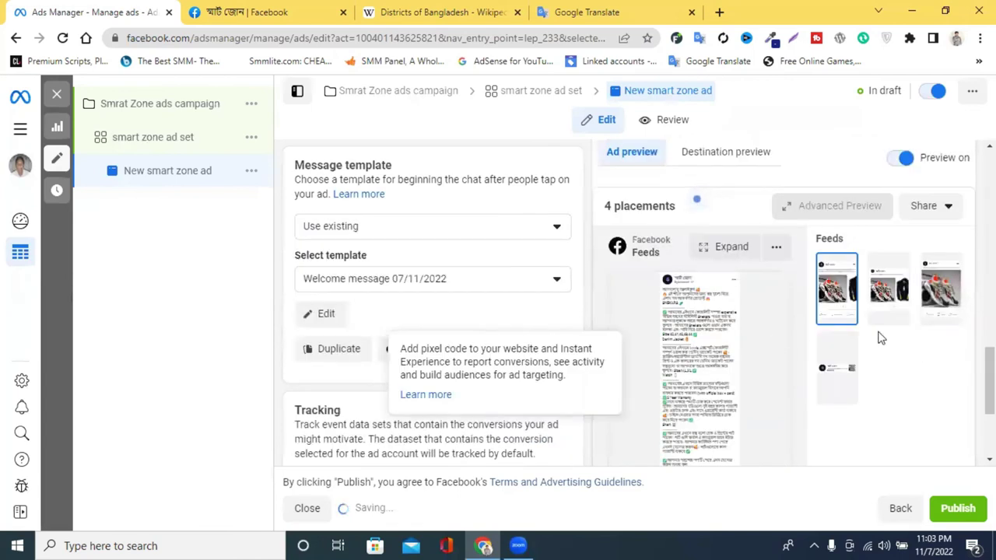
# - Review the ad's message template, tracking and setup sections, and dismiss the tip about editing placements
pyautogui.scroll(-3, 496, 356)
pyautogui.scroll(2, 367, 340)
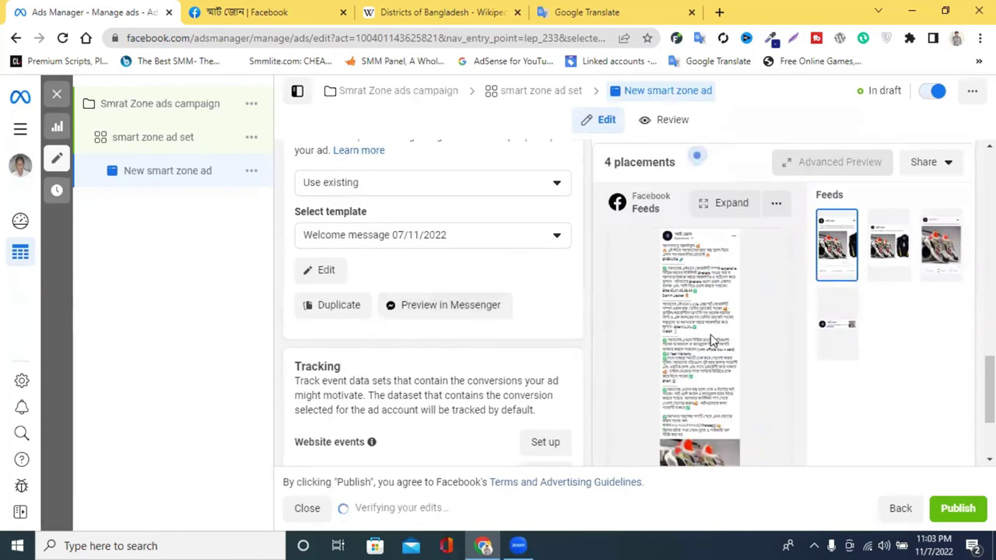
pyautogui.scroll(-2, 710, 340)
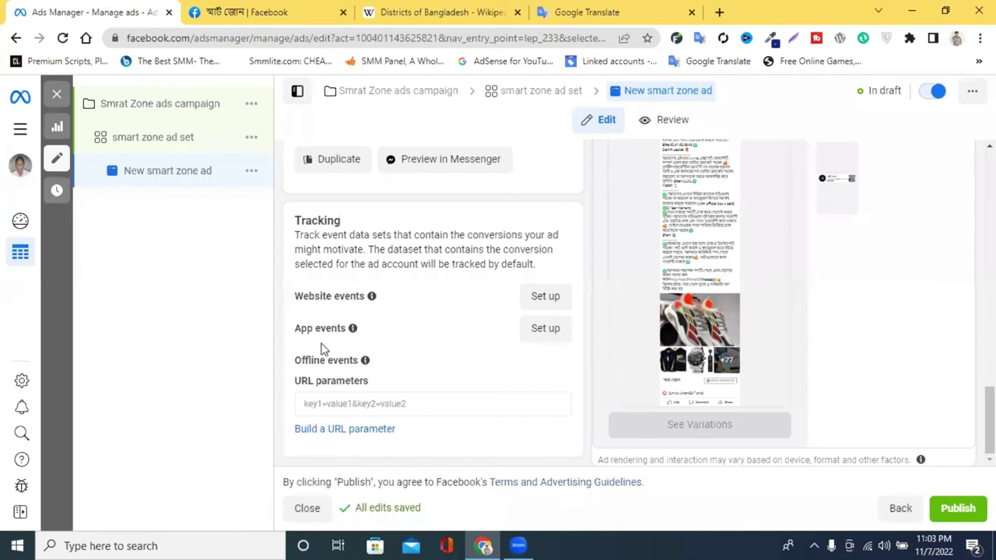
pyautogui.scroll(4, 349, 283)
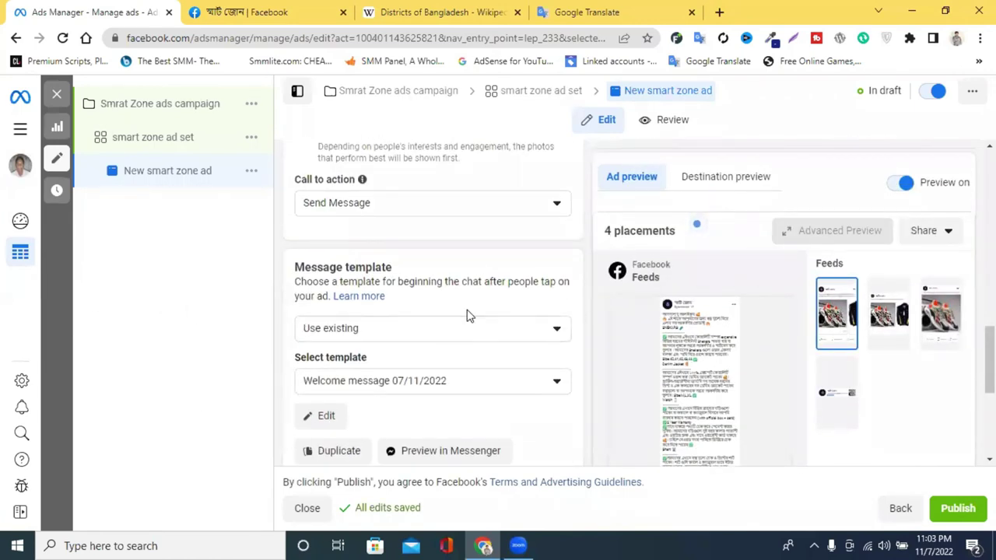
pyautogui.scroll(8, 467, 315)
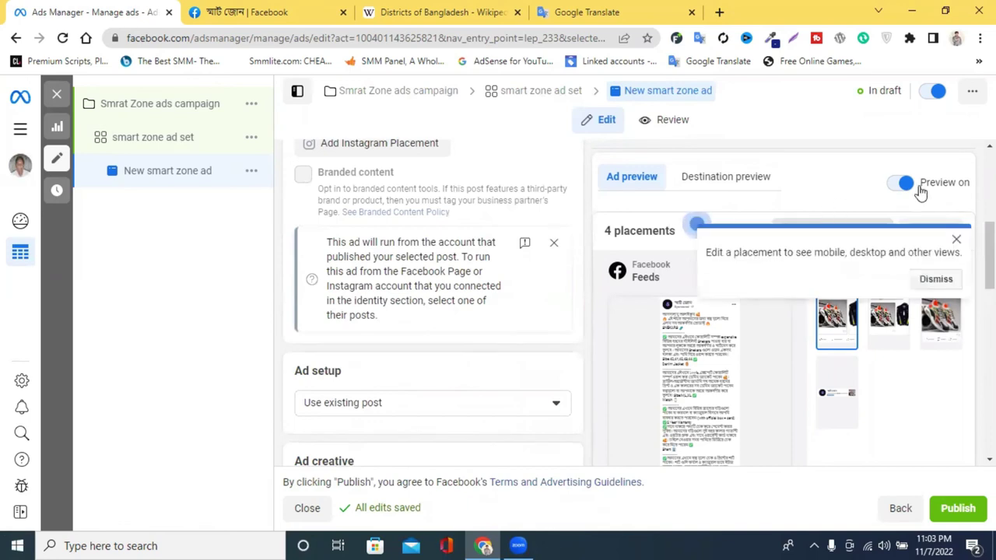
pyautogui.click(959, 243)
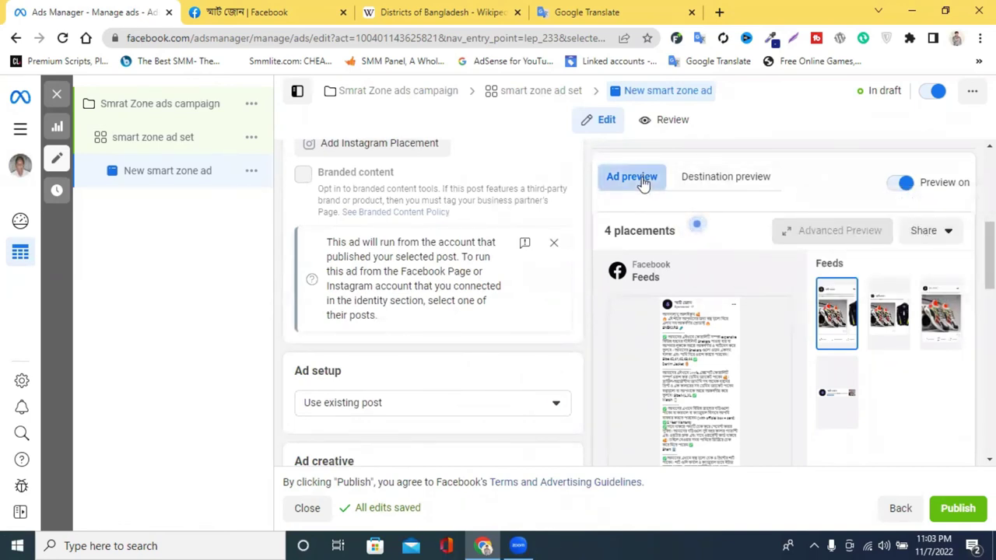
# - Review the New smart zone ad's details and preview, and publish it without providing a business identification number
pyautogui.click(660, 129)
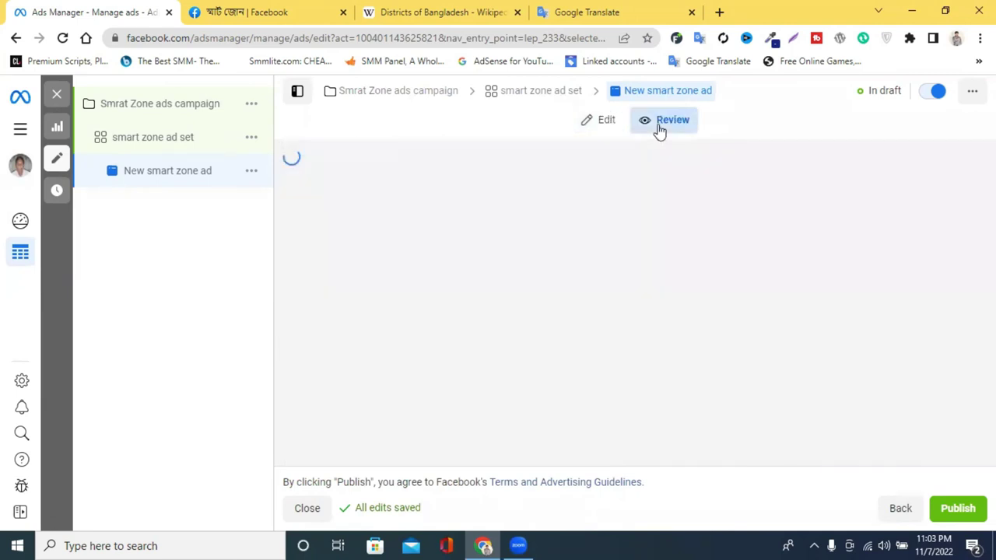
pyautogui.scroll(-1, 513, 250)
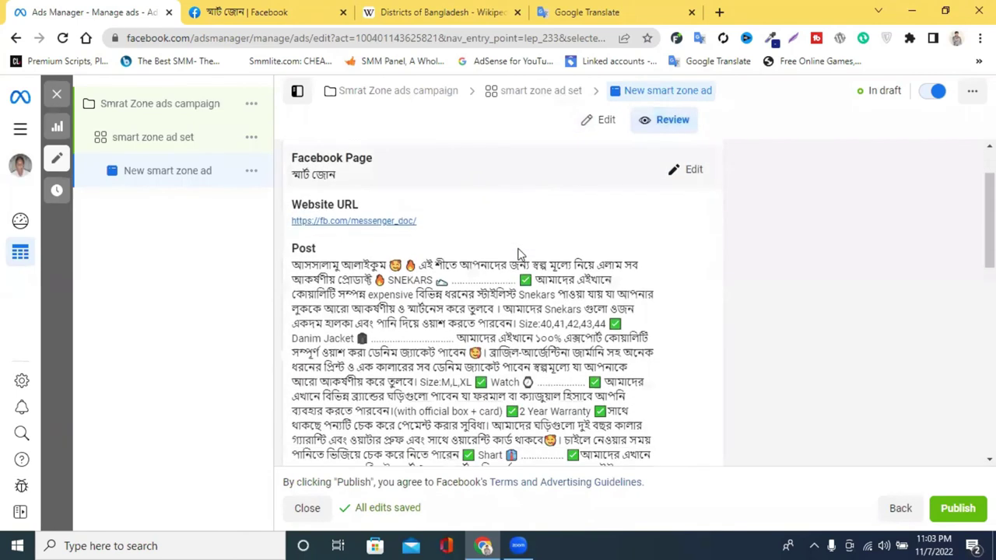
pyautogui.scroll(-8, 523, 250)
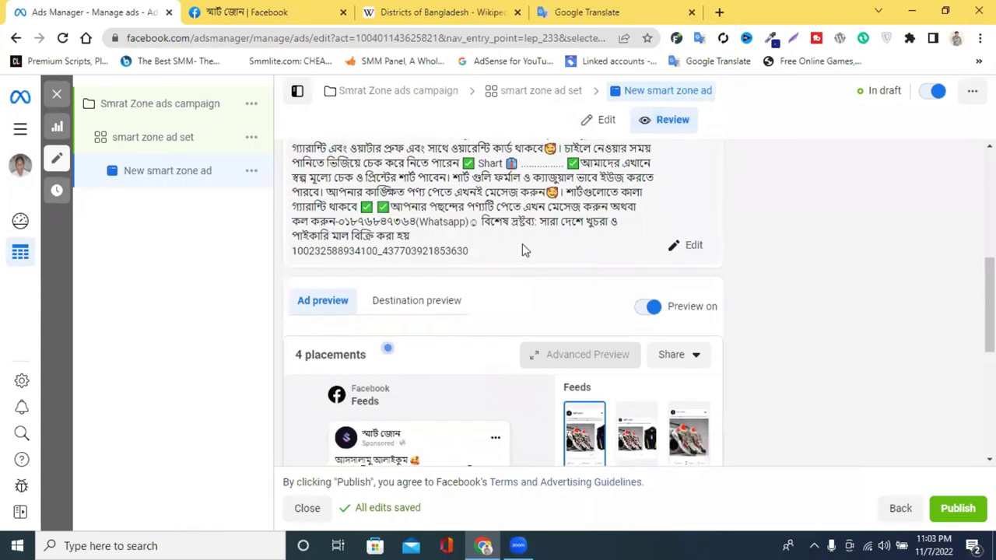
pyautogui.scroll(-3, 443, 261)
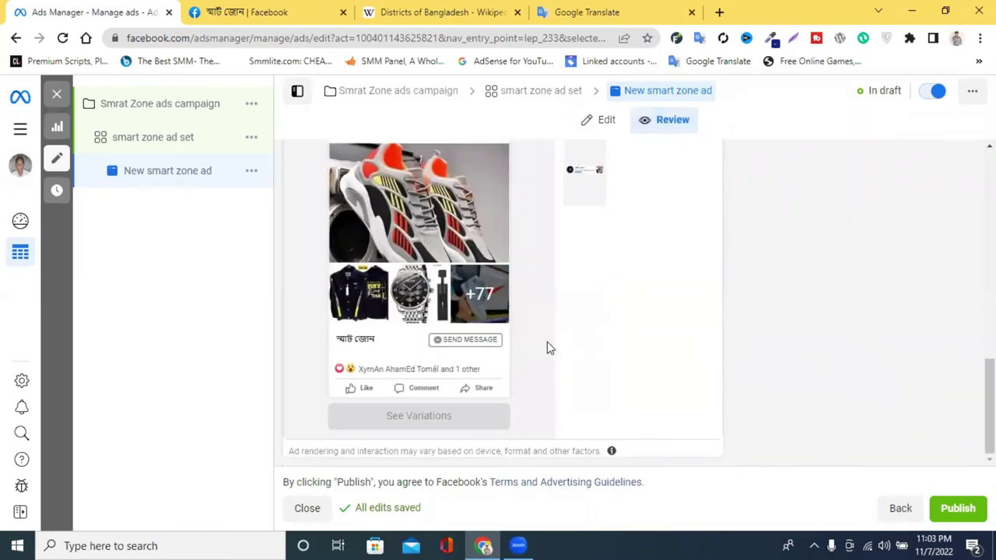
pyautogui.scroll(10, 547, 348)
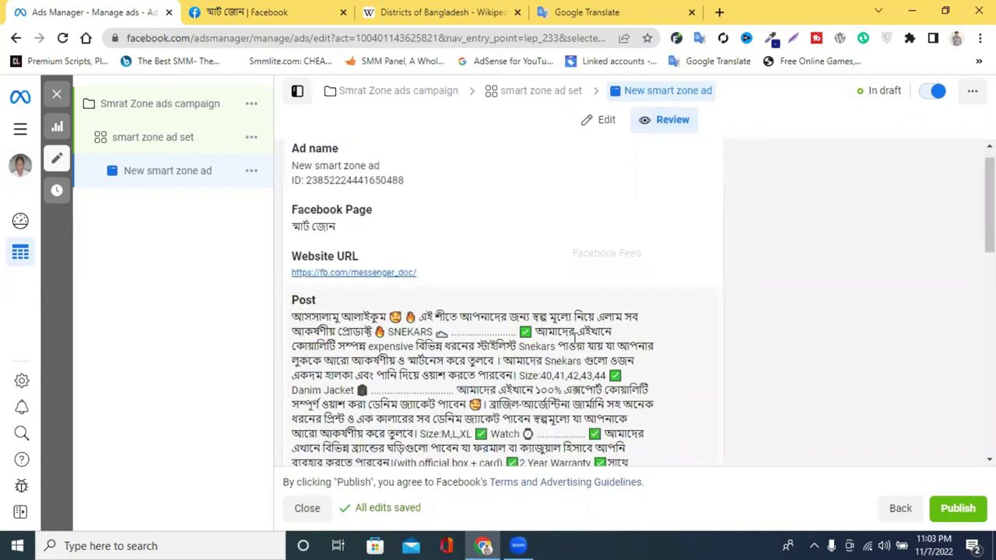
pyautogui.scroll(-2, 576, 341)
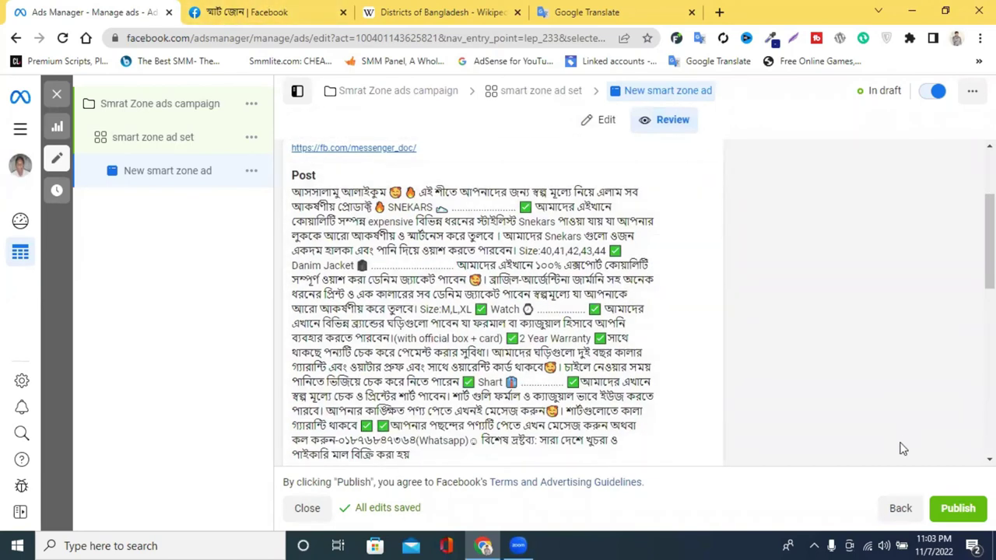
pyautogui.click(948, 514)
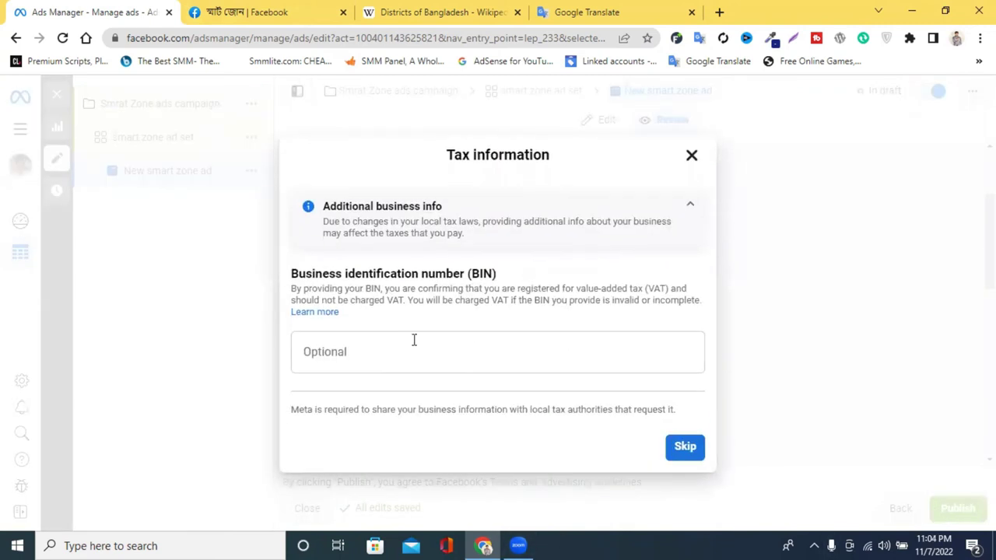
pyautogui.click(684, 446)
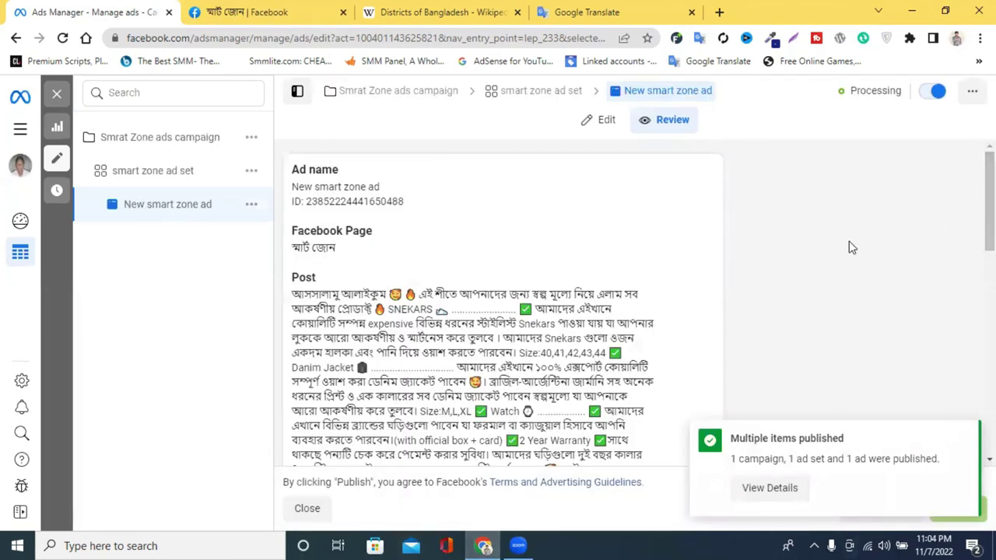
# - Look over the published ad's review page and the Smrat Zone ads campaign's settings
pyautogui.scroll(-2, 728, 265)
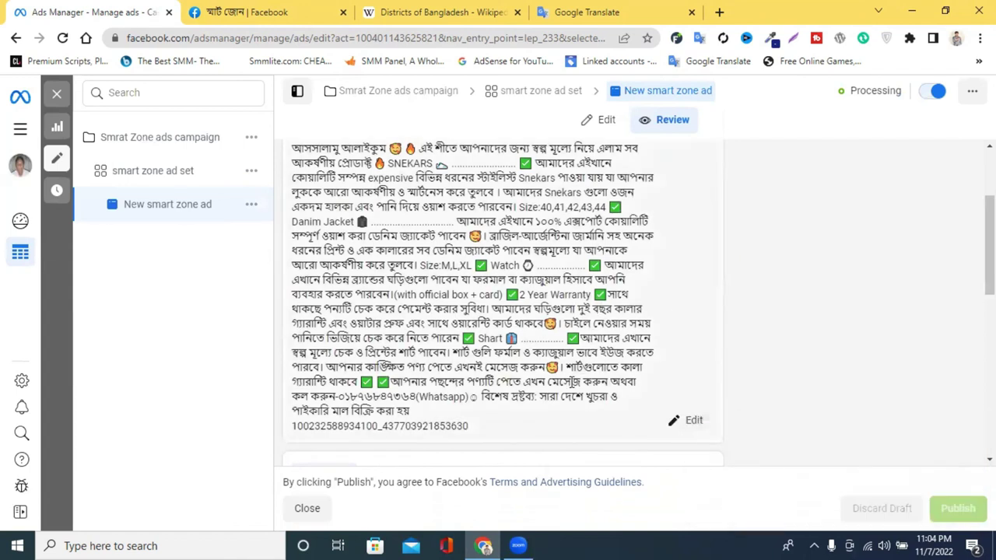
pyautogui.scroll(-5, 742, 372)
pyautogui.scroll(6, 505, 370)
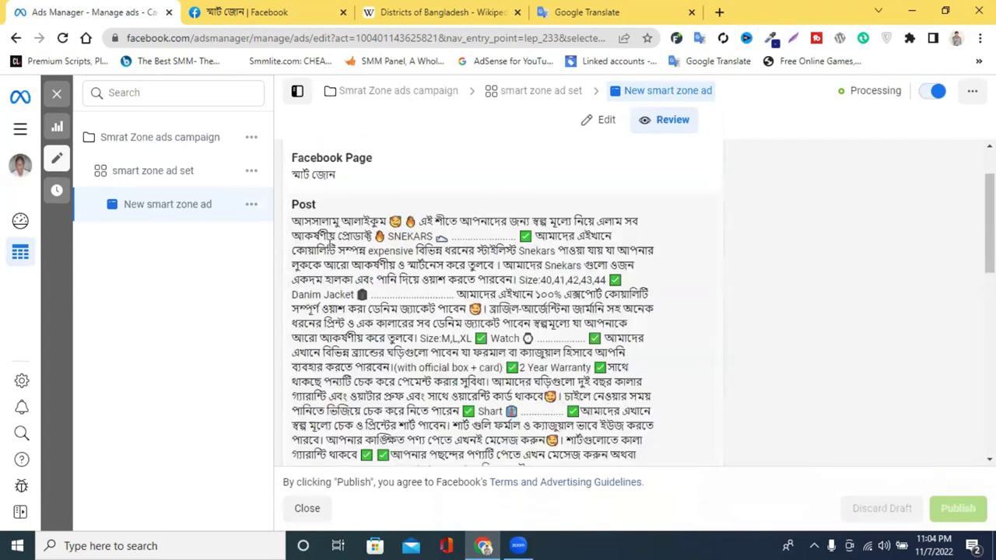
pyautogui.click(354, 91)
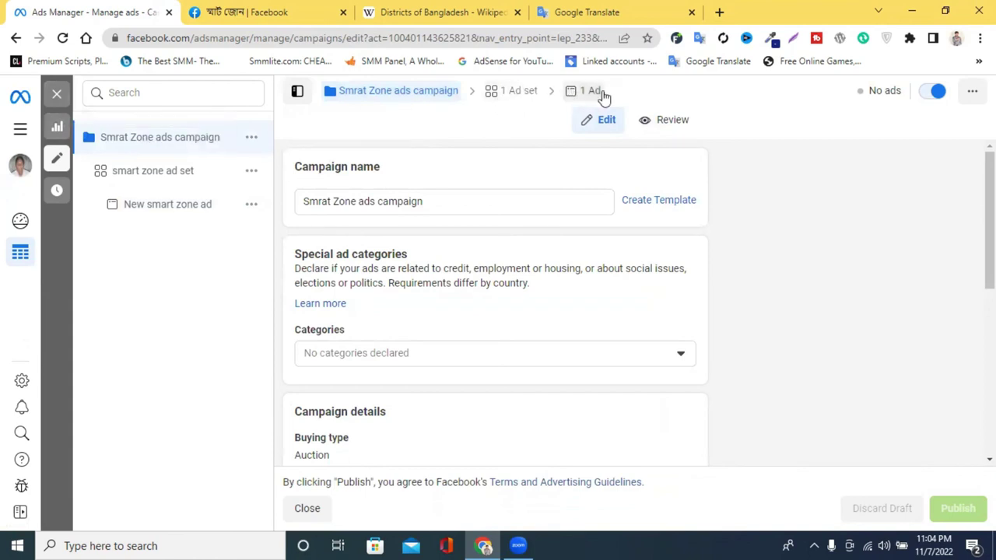
pyautogui.scroll(-2, 446, 233)
pyautogui.scroll(-3, 446, 233)
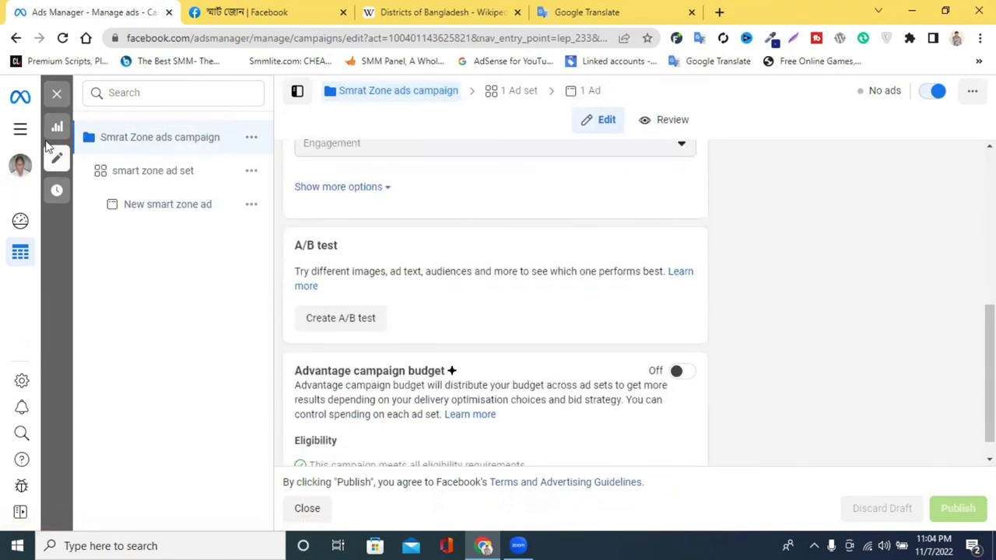
# - Close the campaign editor and clear the campaign, ad set and ad selections to list all ads
pyautogui.click(54, 99)
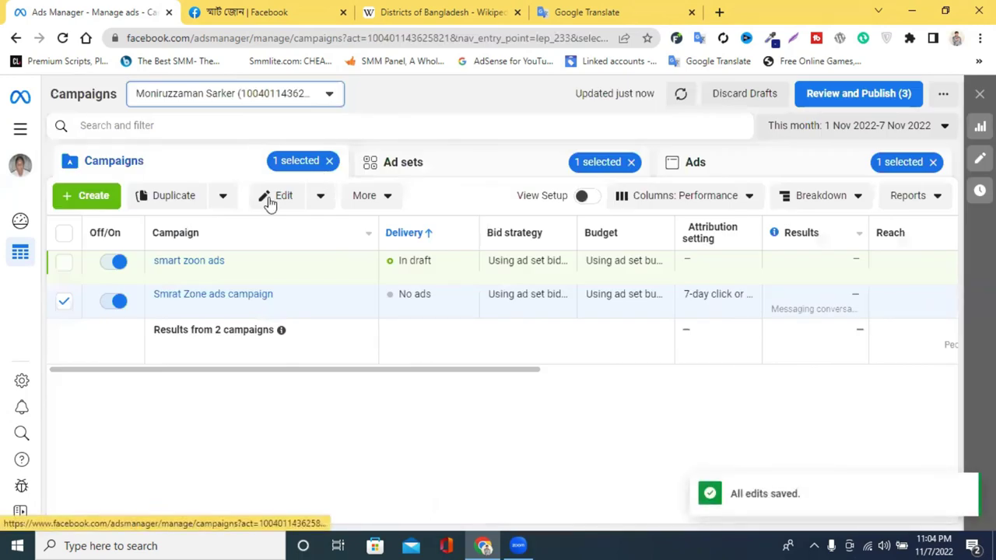
pyautogui.click(330, 162)
pyautogui.click(631, 162)
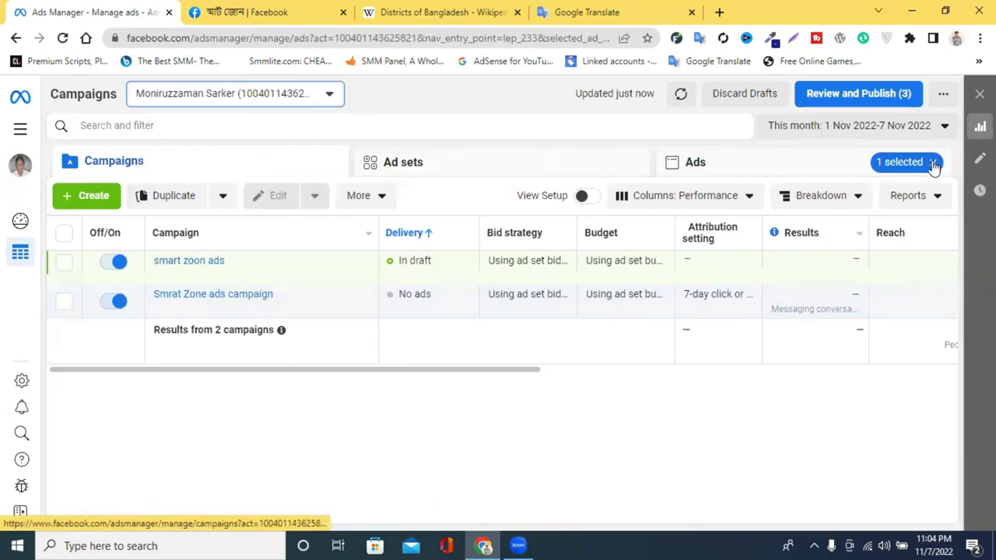
pyautogui.click(934, 163)
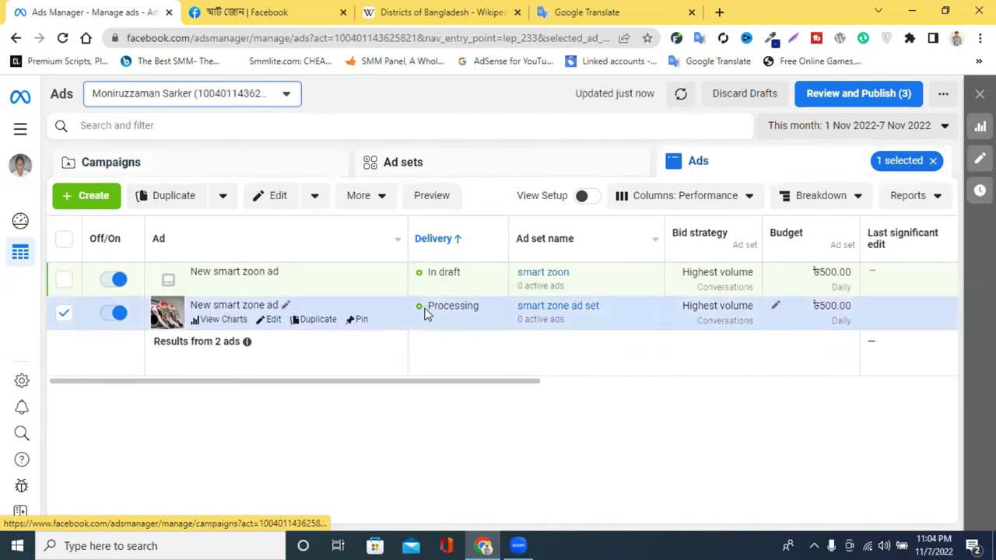
pyautogui.click(112, 276)
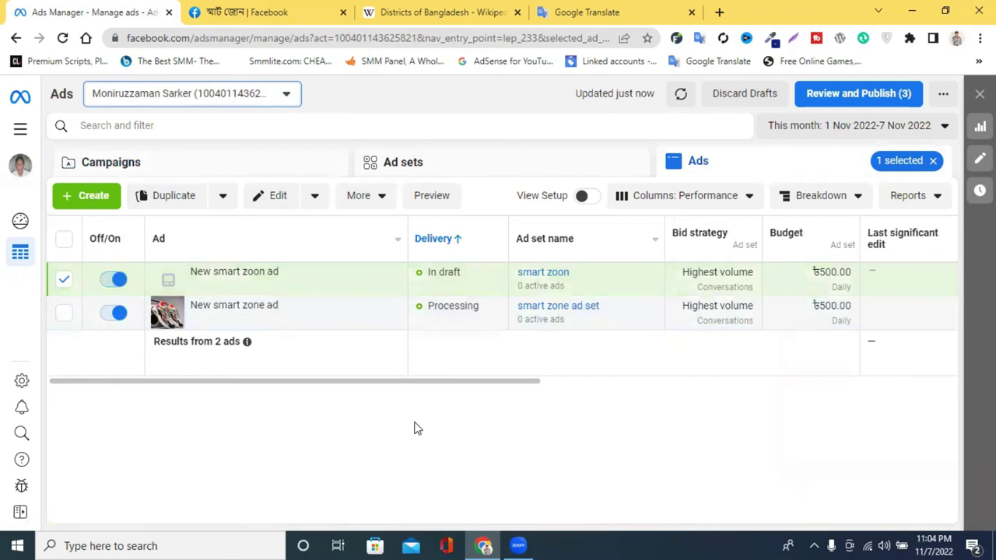
pyautogui.click(491, 307)
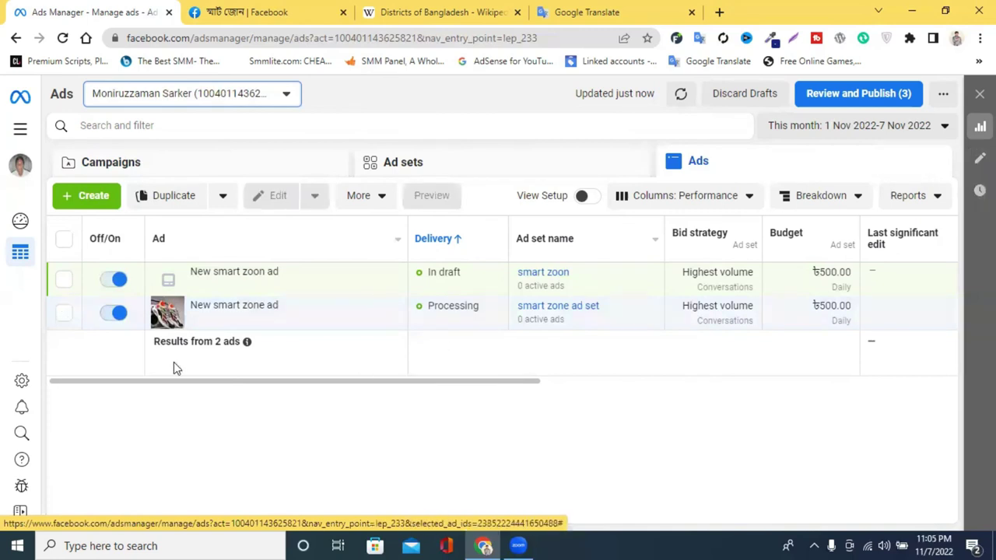
# - Reload the ads list and refresh its table data to check the delivery status of the ads
pyautogui.rightClick(226, 433)
pyautogui.click(296, 250)
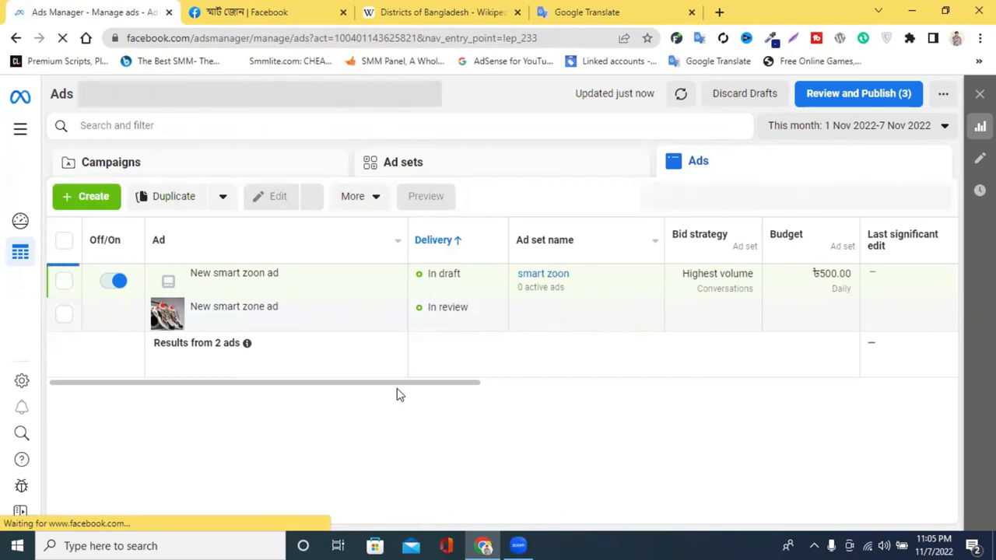
pyautogui.moveTo(129, 322)
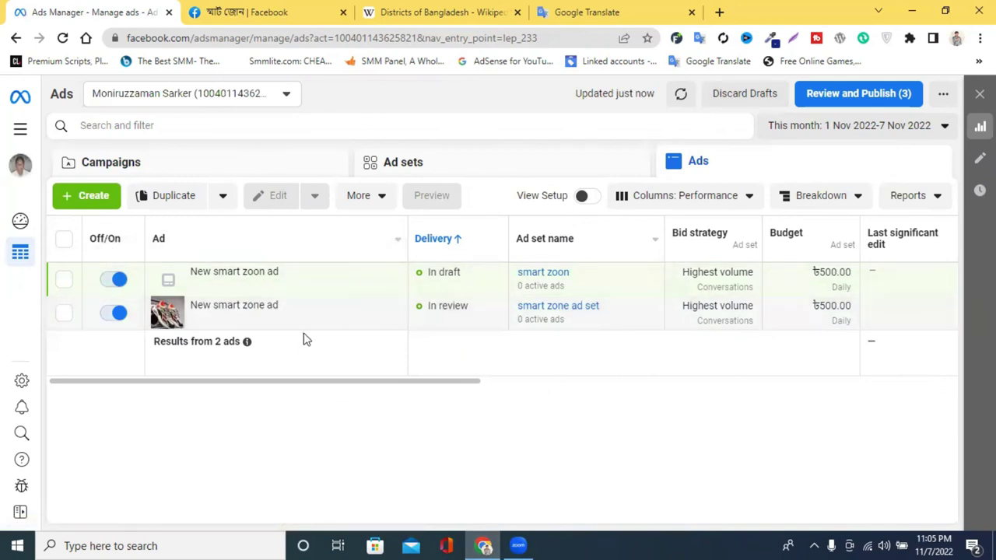
pyautogui.click(679, 96)
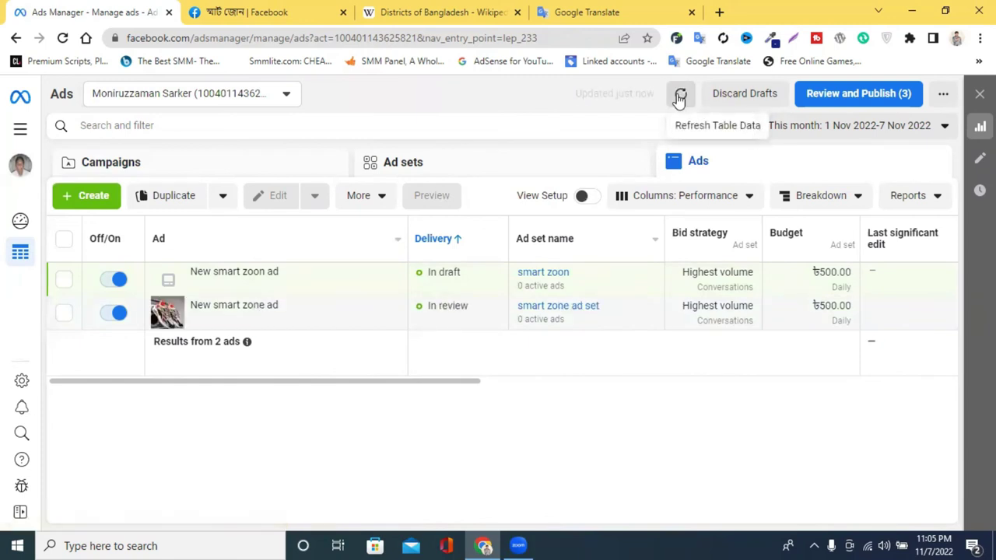
pyautogui.click(680, 97)
pyautogui.click(679, 96)
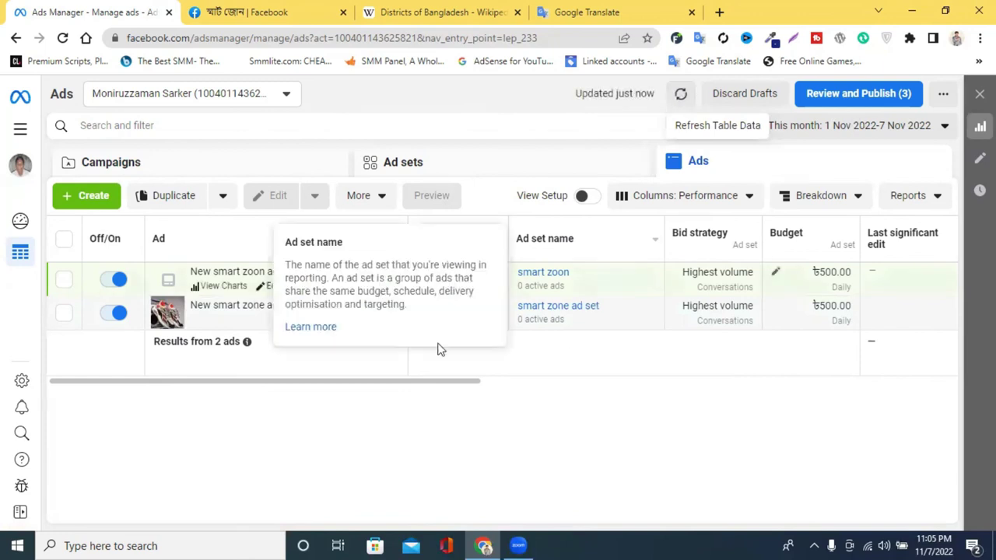
# - Turn off the draft New smart zoon ad and refresh the table data
pyautogui.click(109, 281)
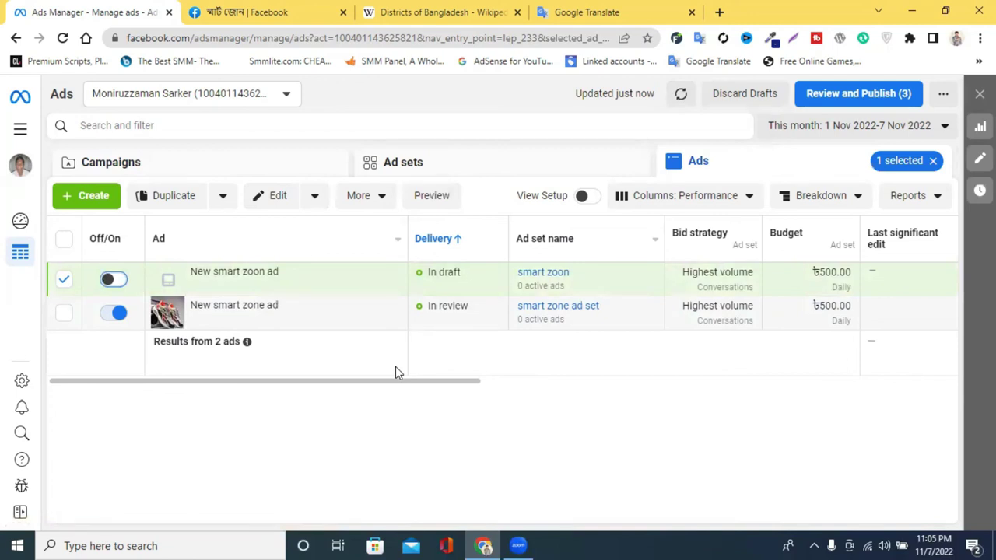
pyautogui.moveTo(379, 391); pyautogui.dragTo(285, 396)
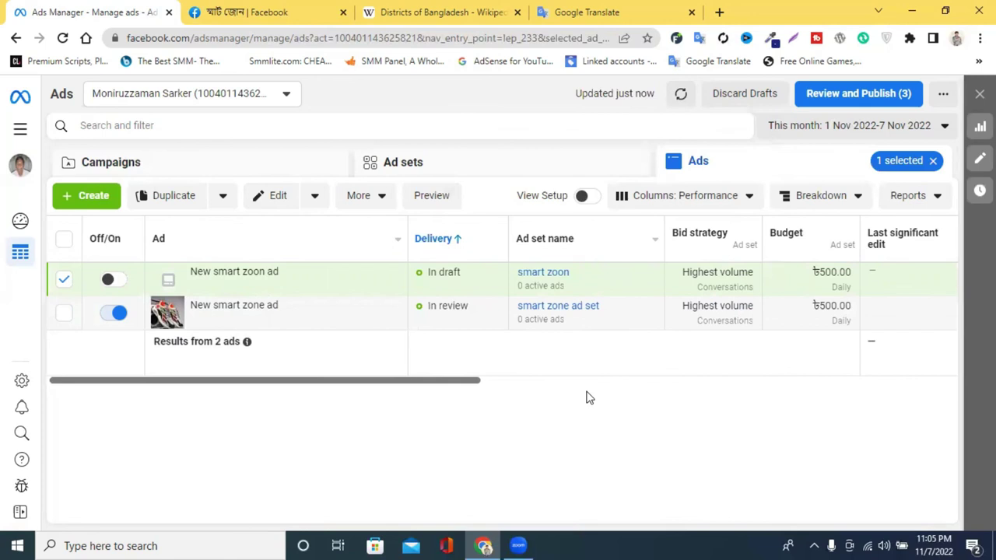
pyautogui.moveTo(440, 392); pyautogui.dragTo(209, 392)
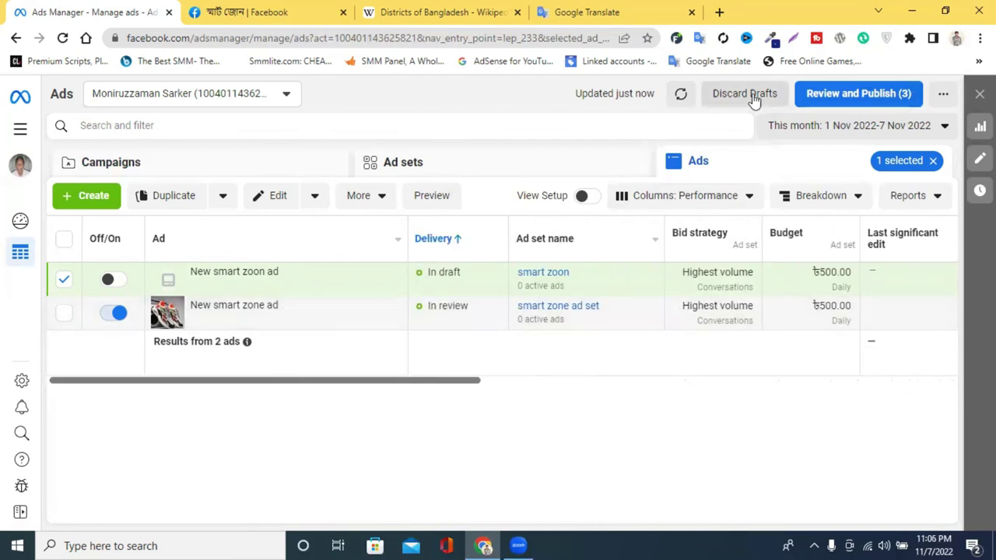
pyautogui.click(682, 96)
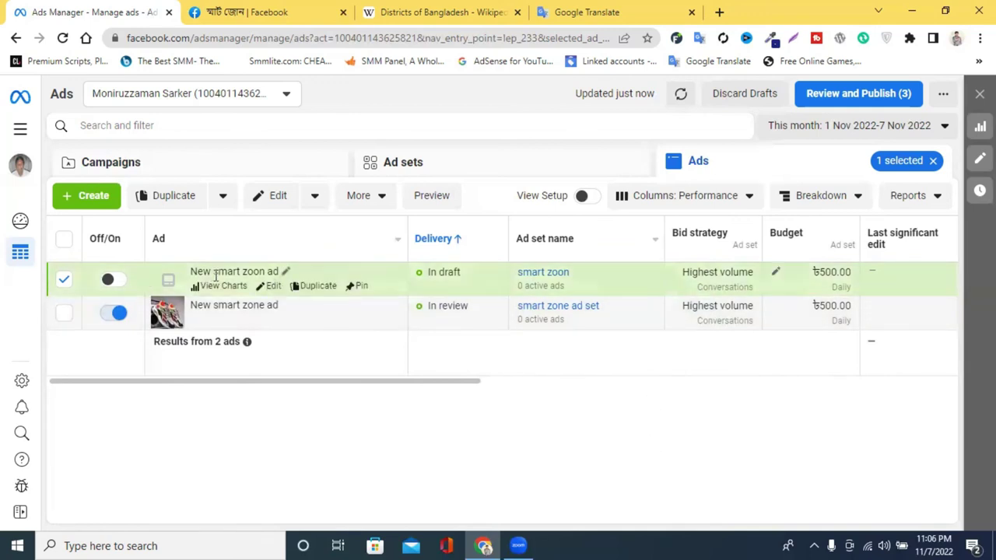
# - Open the draft New smart zoon ad for editing and examine its settings and the smart zoon ad set's audience, placement and delivery options
pyautogui.click(269, 285)
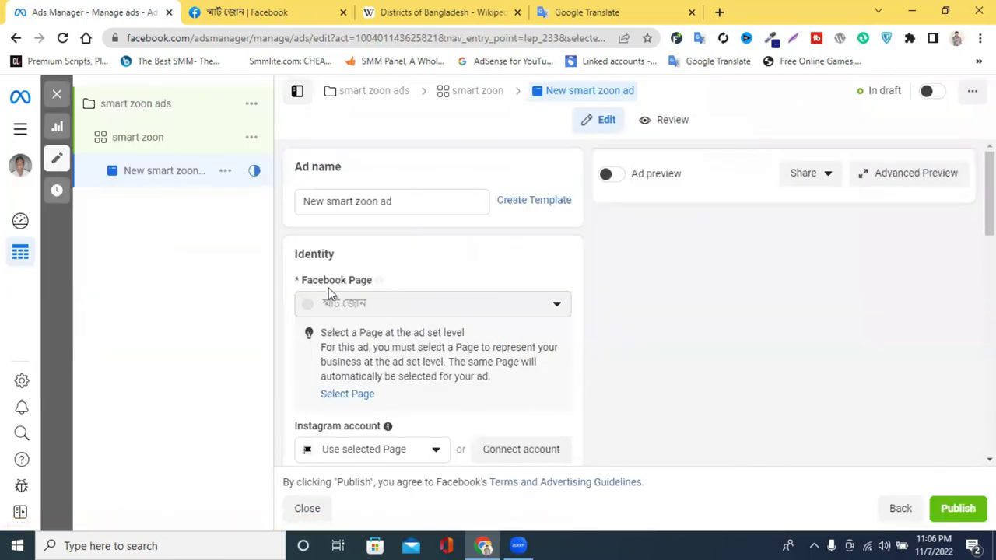
pyautogui.scroll(-6, 374, 280)
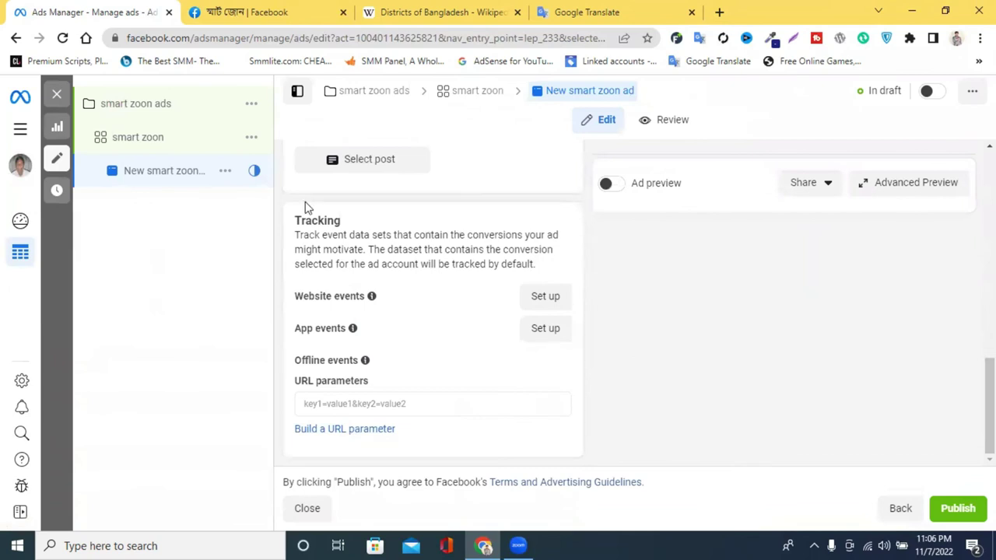
pyautogui.click(145, 140)
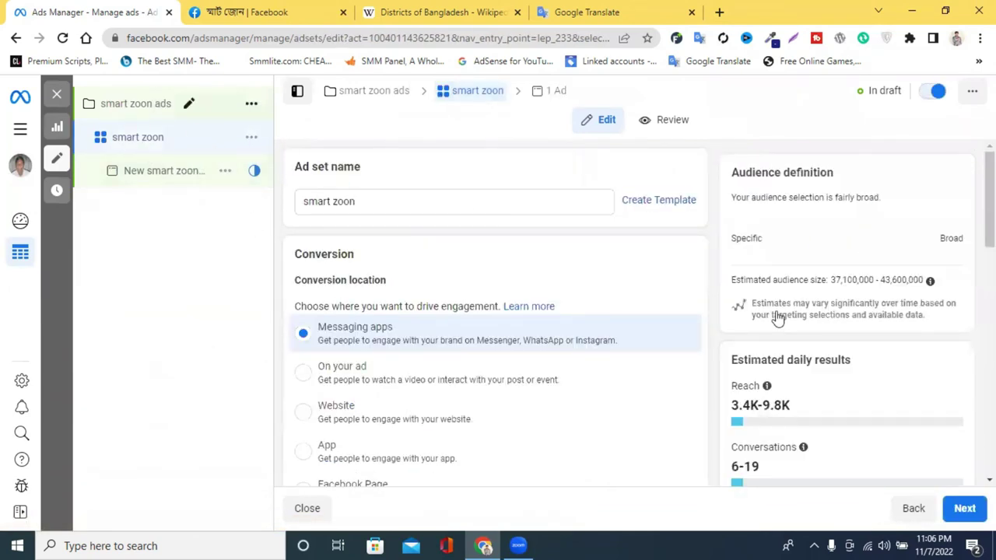
pyautogui.scroll(-3, 627, 418)
pyautogui.scroll(-15, 597, 389)
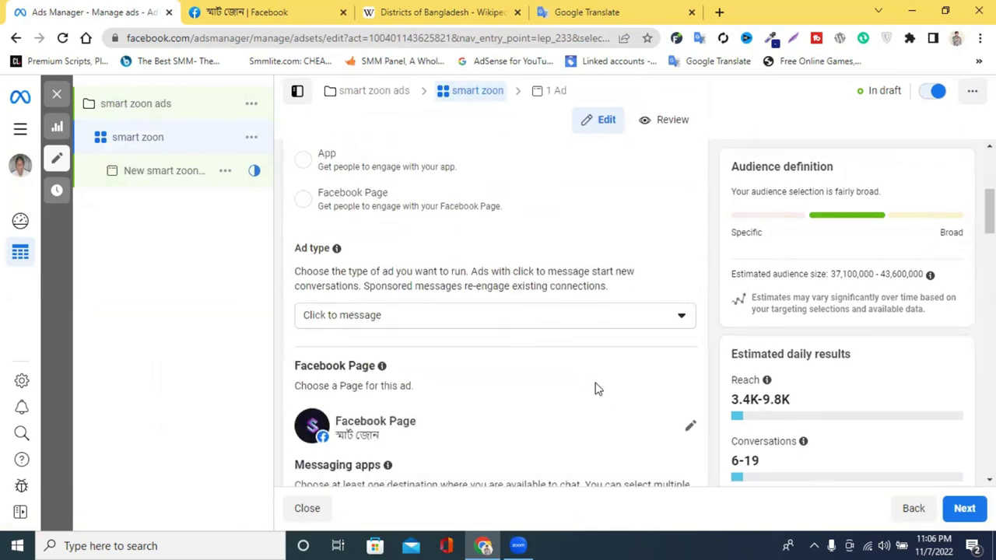
pyautogui.scroll(-3, 594, 382)
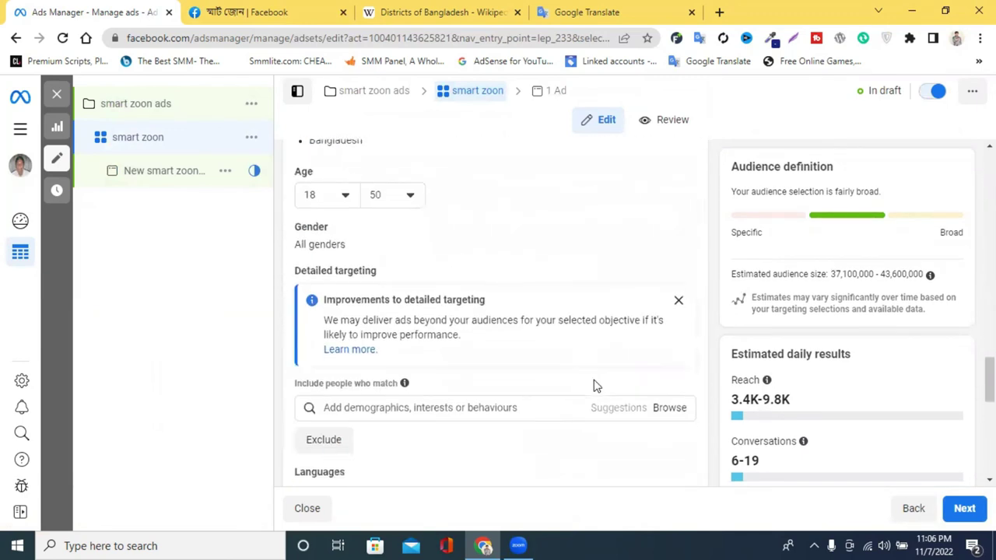
pyautogui.scroll(-5, 597, 387)
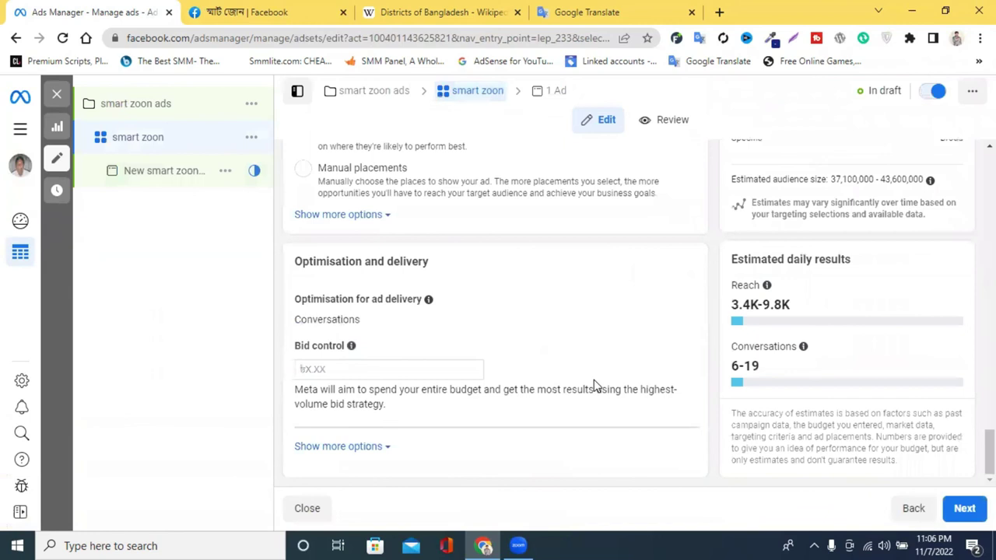
pyautogui.scroll(3, 594, 386)
pyautogui.scroll(-3, 594, 385)
pyautogui.scroll(10, 558, 277)
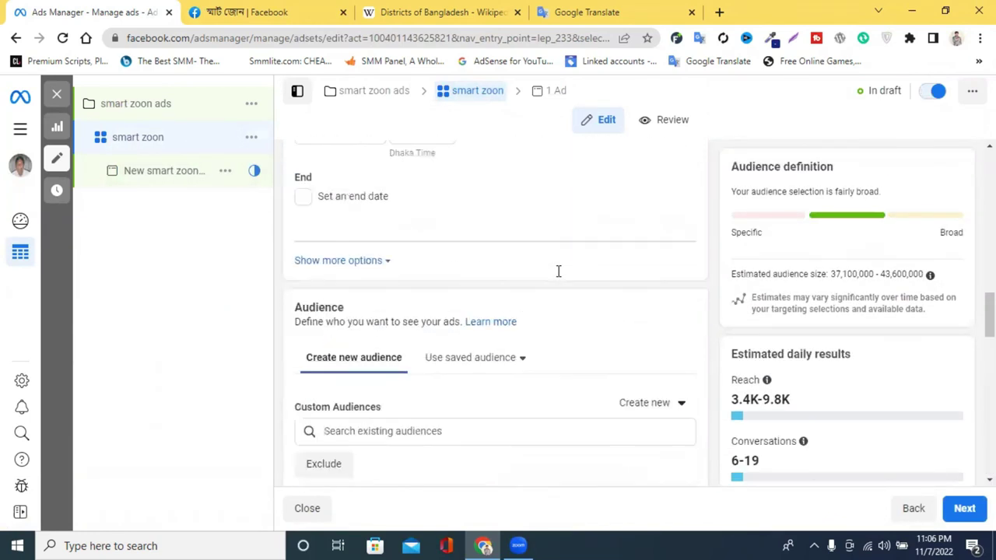
# - Examine the daily budget and schedule of the smart zoon ad set
pyautogui.scroll(4, 558, 271)
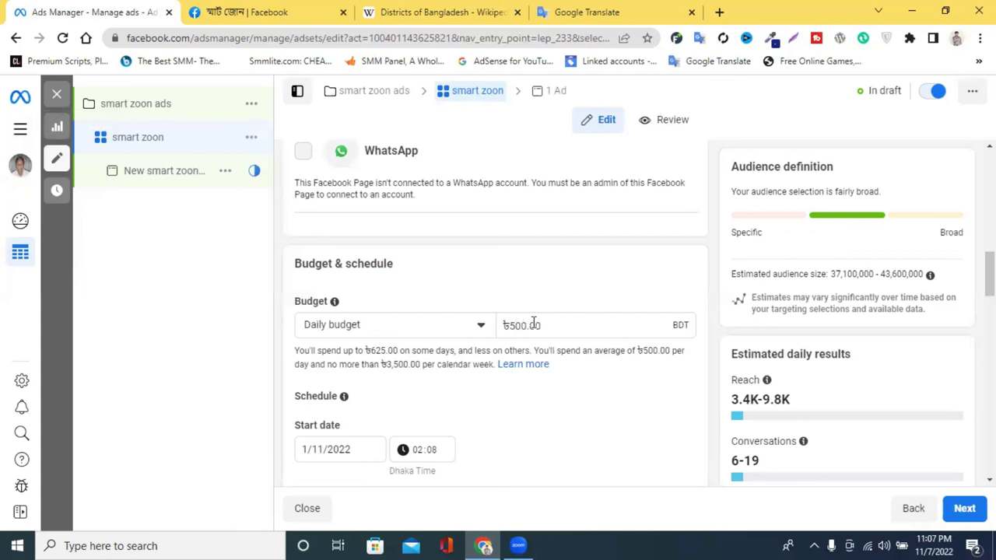
pyautogui.moveTo(547, 325); pyautogui.dragTo(514, 326)
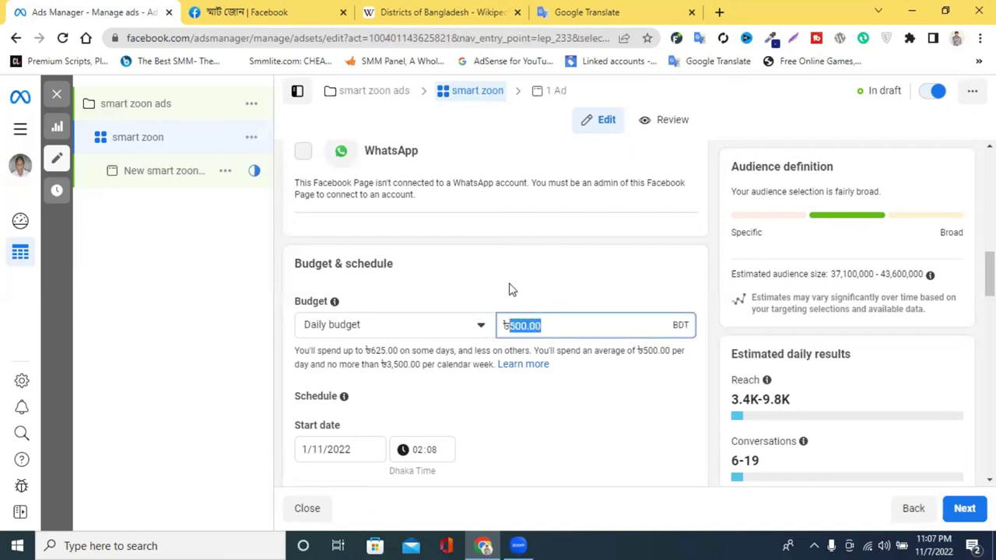
pyautogui.click(510, 290)
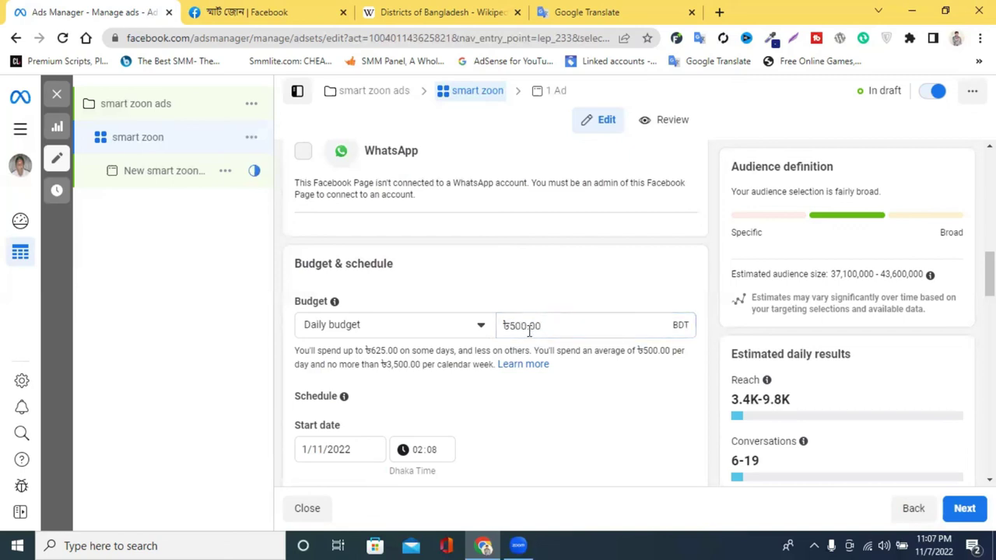
pyautogui.moveTo(527, 327); pyautogui.dragTo(506, 326)
pyautogui.click(513, 276)
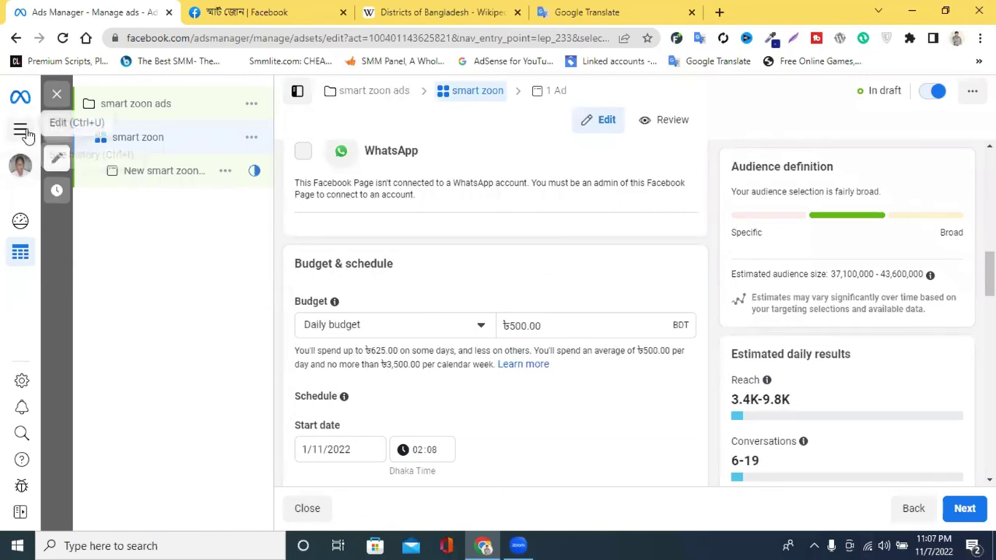
pyautogui.click(22, 131)
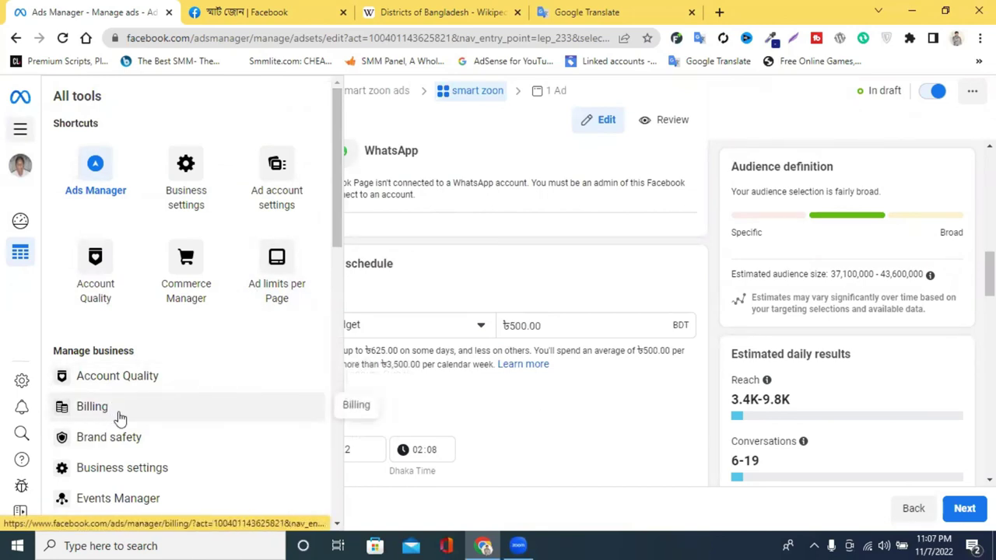
pyautogui.click(571, 262)
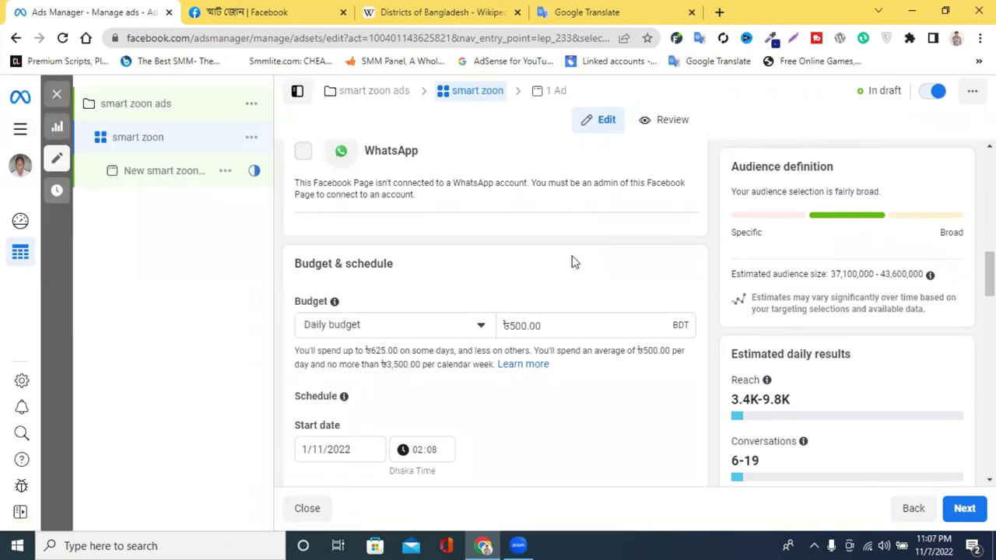
pyautogui.click(20, 129)
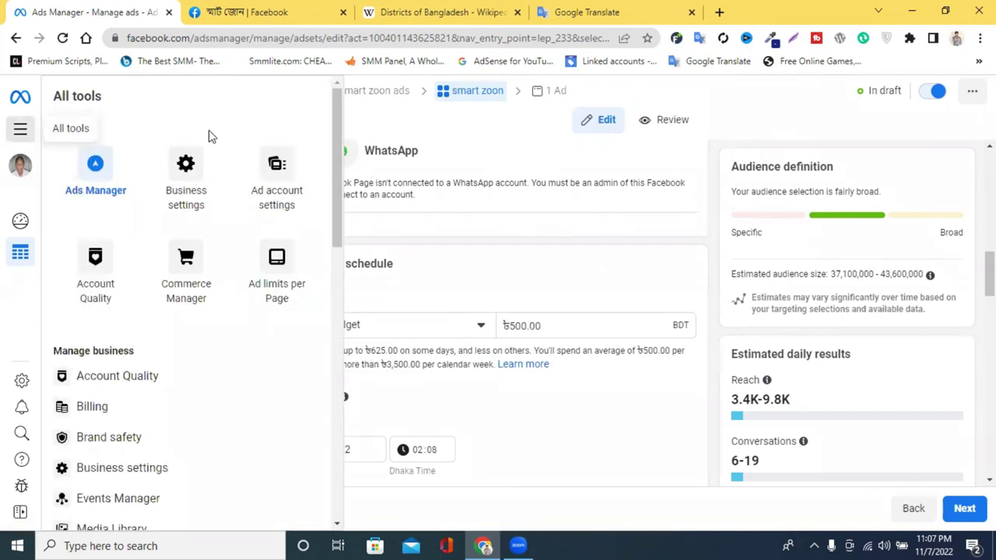
pyautogui.click(489, 222)
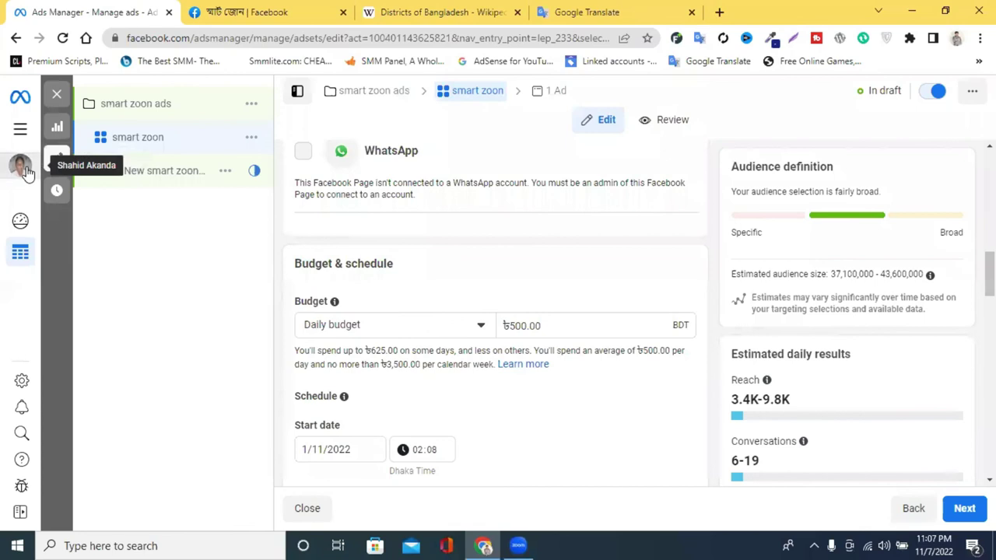
pyautogui.click(31, 165)
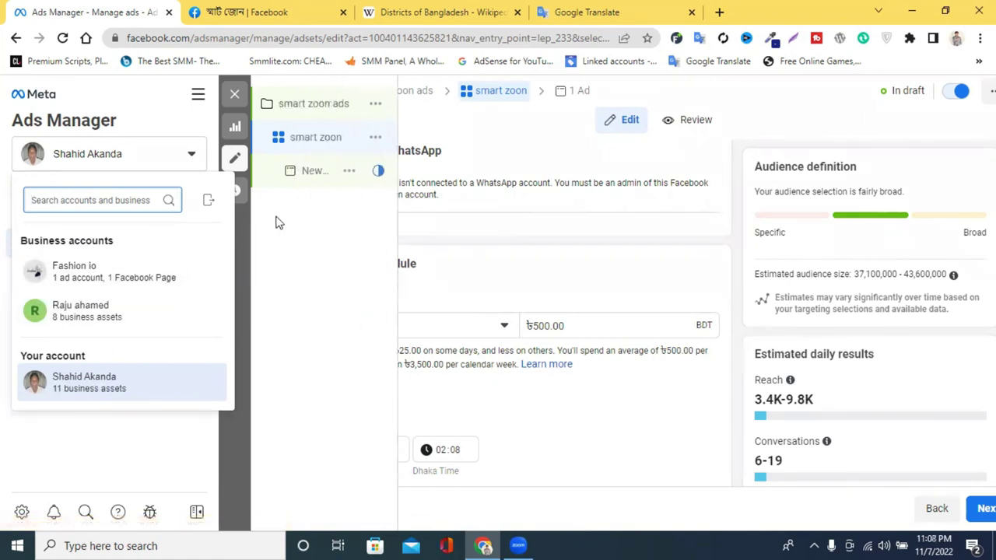
pyautogui.click(275, 223)
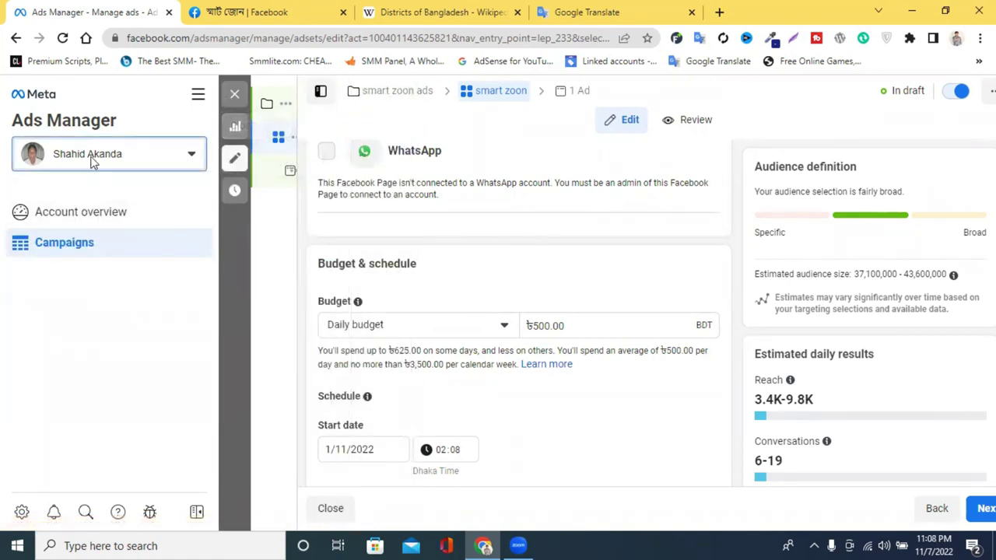
# - Close the smart zoon ad set editor and open the payment settings of the ad account through Billing
pyautogui.click(235, 94)
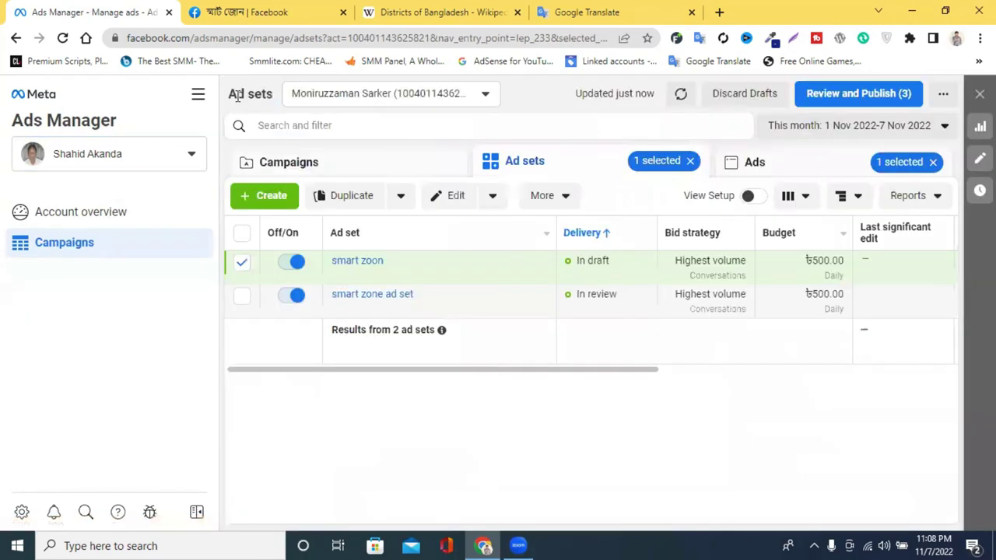
pyautogui.click(200, 94)
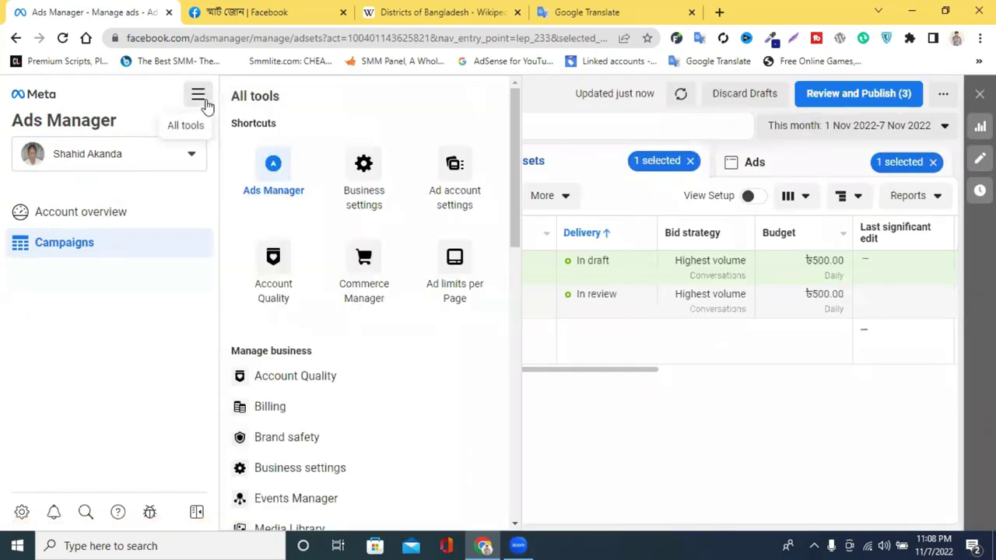
pyautogui.click(289, 412)
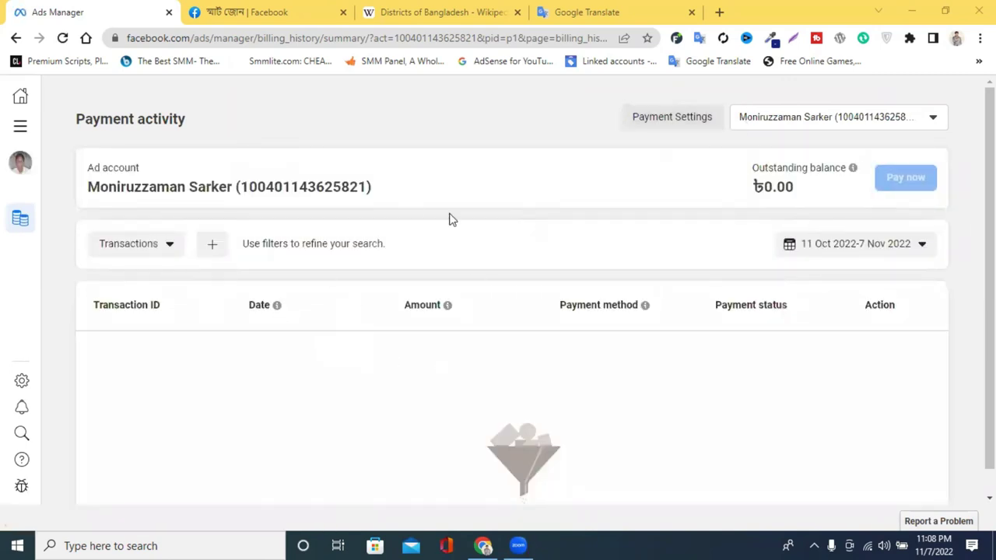
pyautogui.click(651, 124)
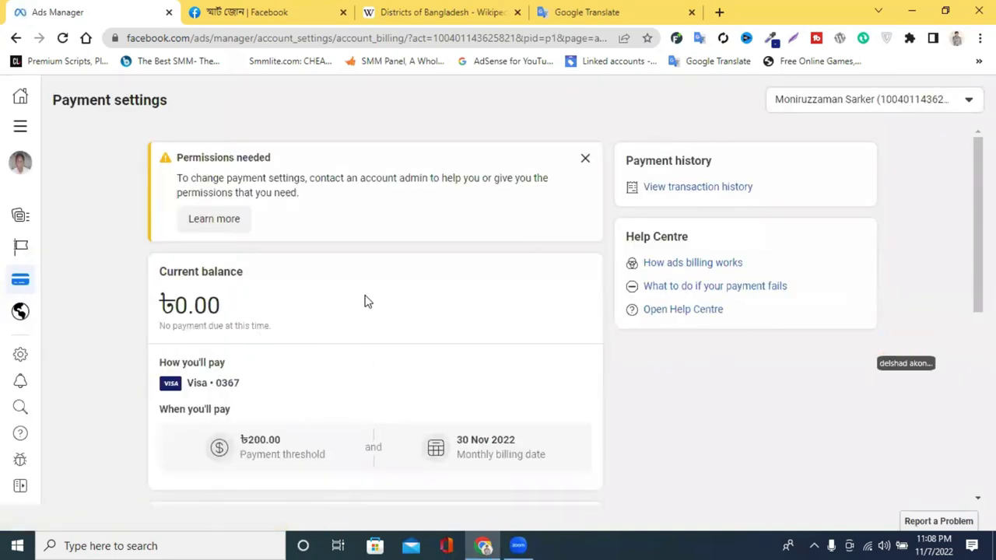
# - Dismiss the permissions notice and examine the ad account's balance, payment methods, spending limit, payment activity and business info
pyautogui.scroll(-2, 350, 313)
pyautogui.scroll(-1, 279, 307)
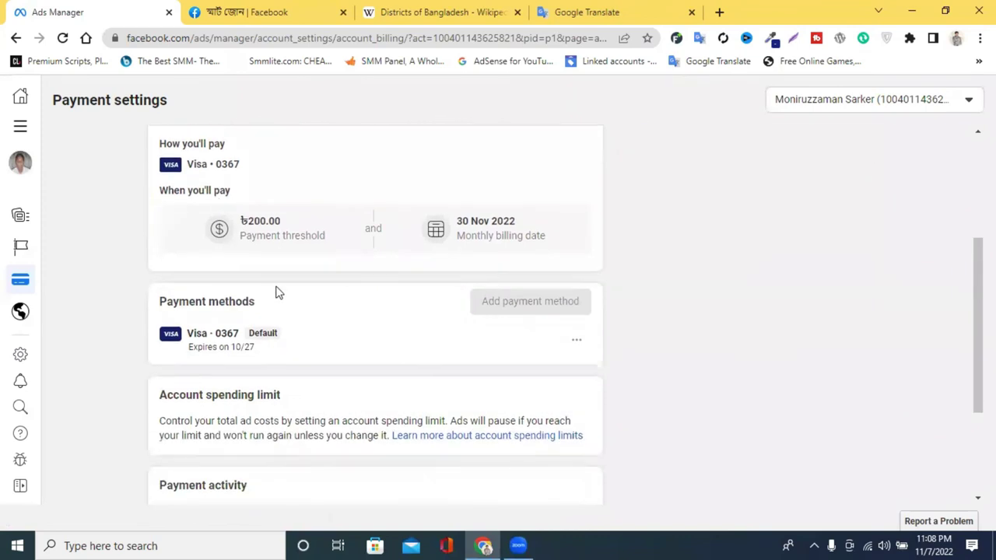
pyautogui.scroll(-2, 335, 277)
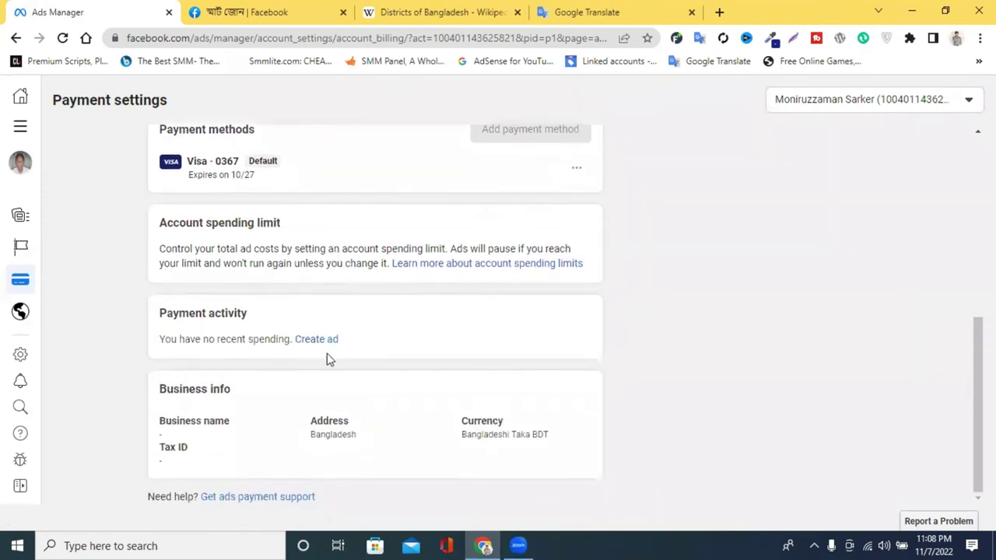
pyautogui.scroll(3, 443, 333)
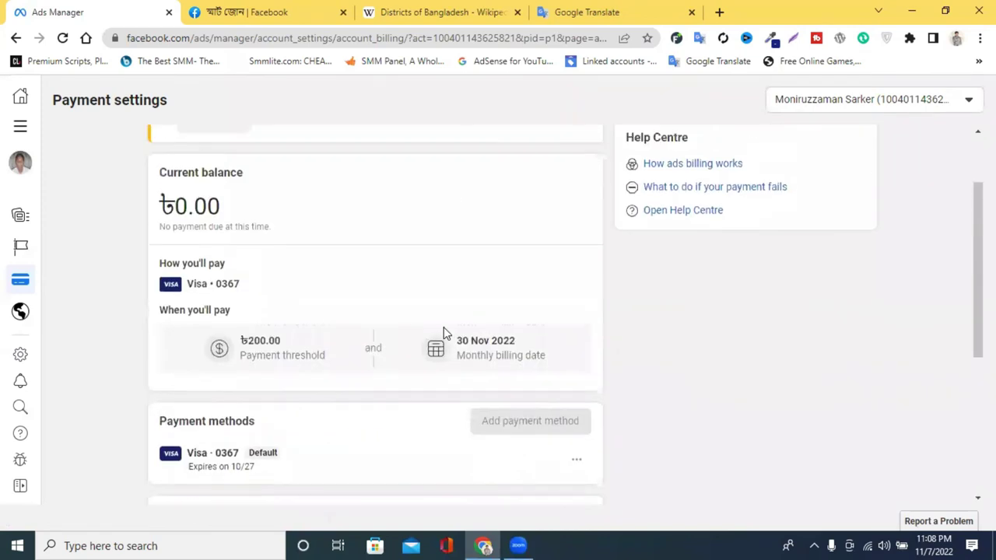
pyautogui.scroll(-2, 372, 398)
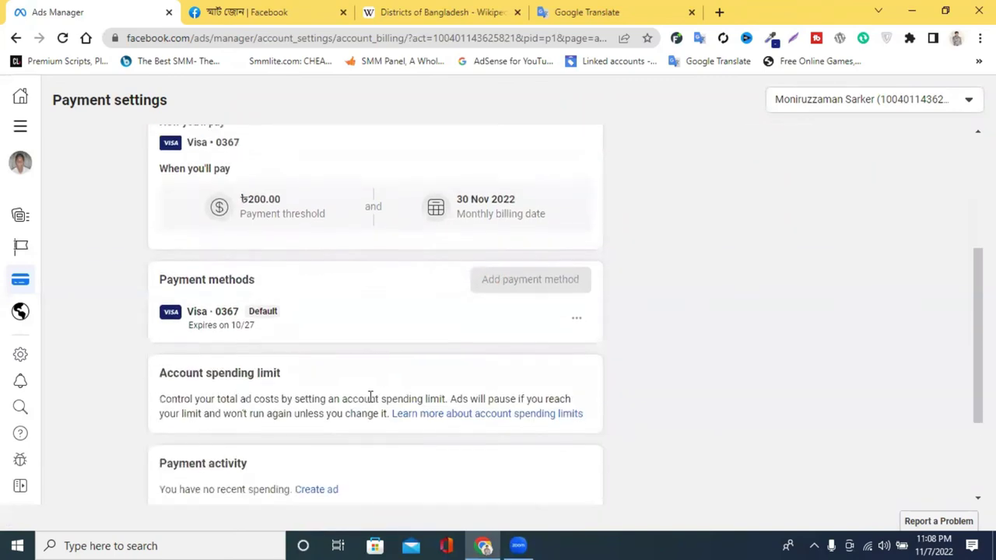
pyautogui.scroll(3, 432, 361)
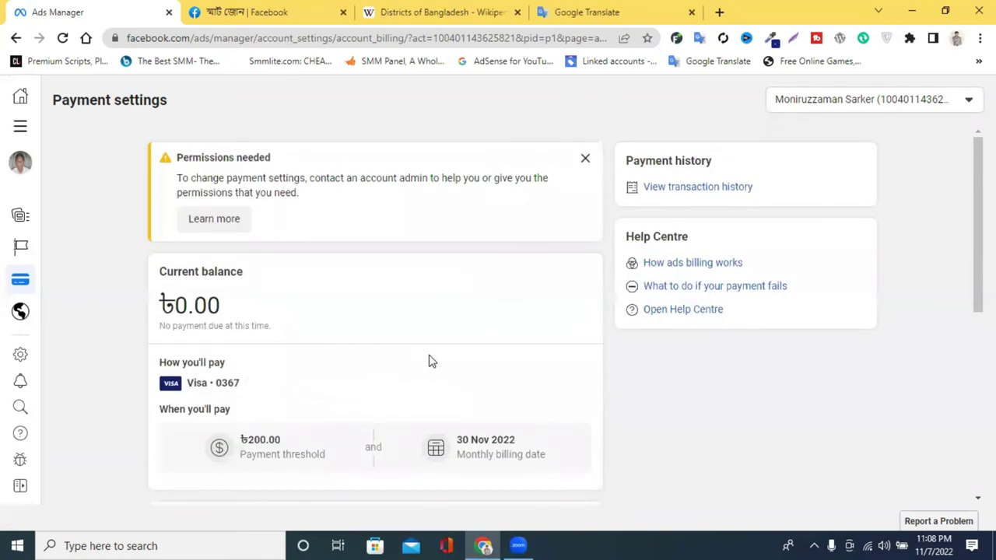
pyautogui.click(588, 160)
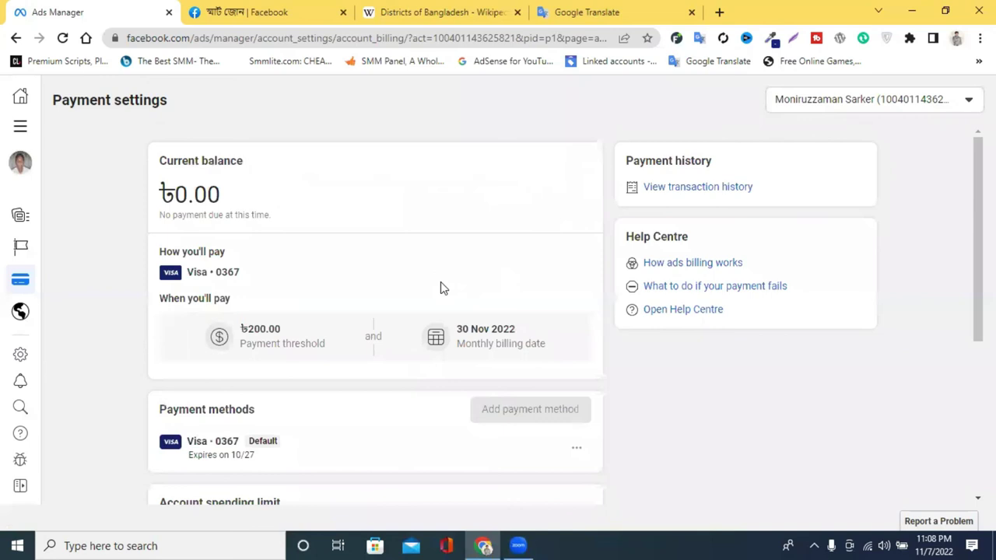
pyautogui.scroll(-1, 510, 318)
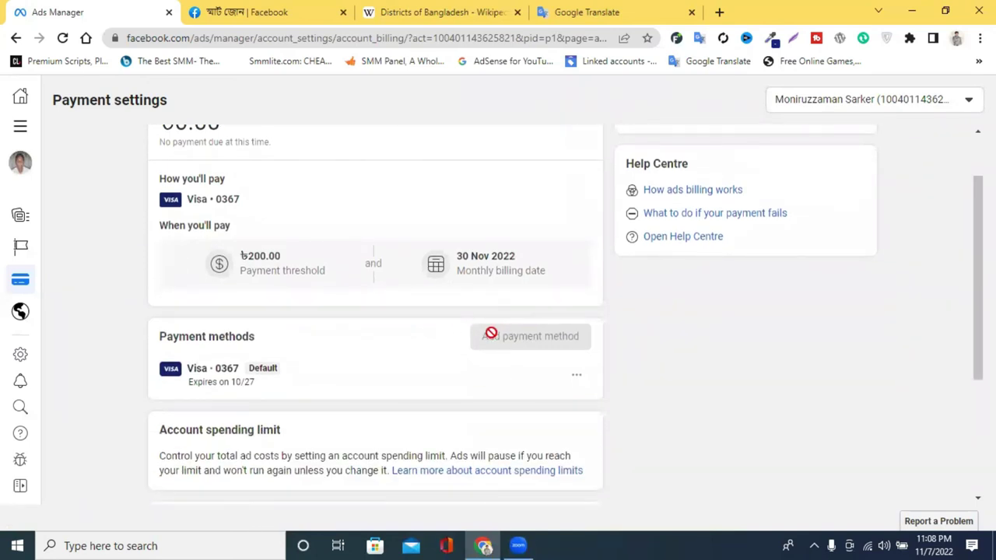
pyautogui.scroll(-3, 491, 334)
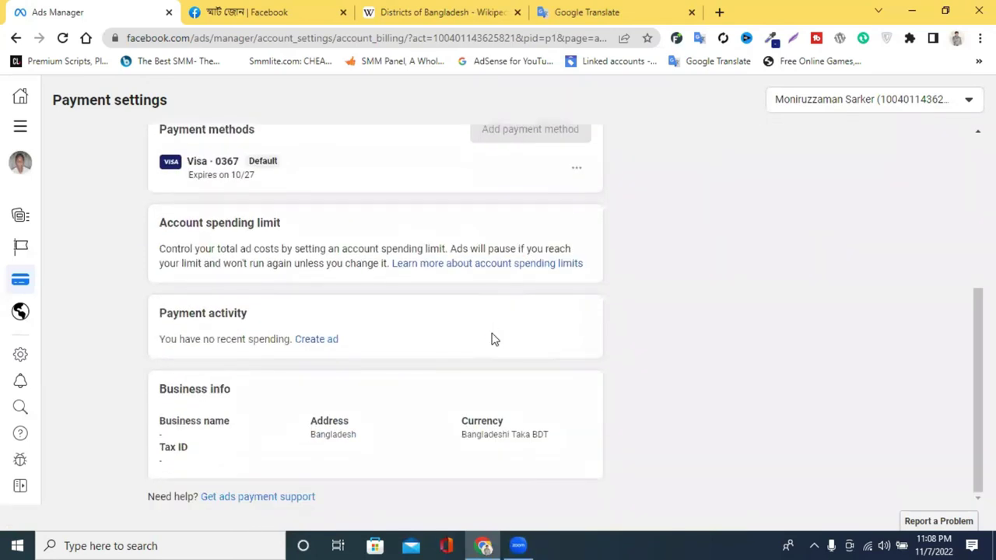
pyautogui.scroll(1, 84, 245)
# - Switch to the business account with 8 business assets and start adding a payment method to its ad account
pyautogui.click(17, 161)
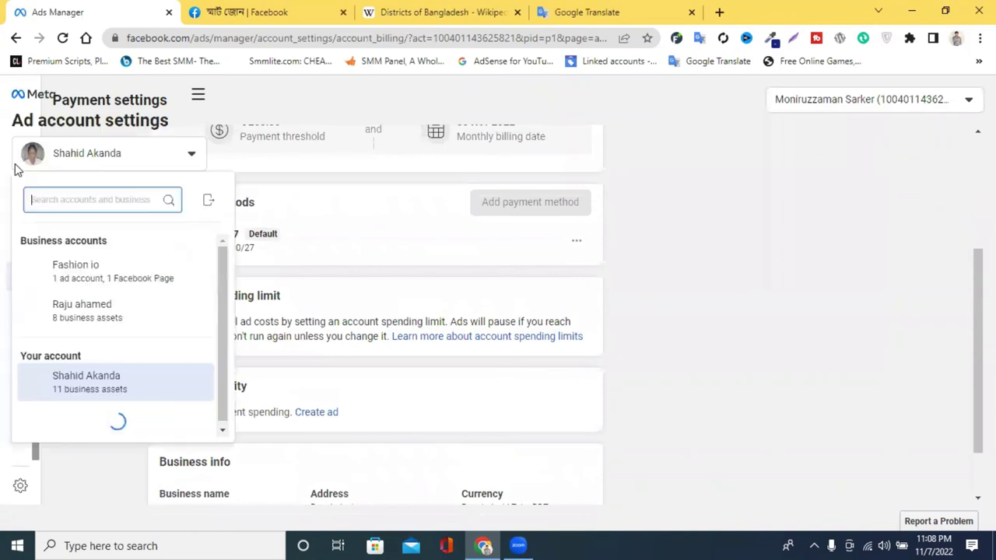
pyautogui.click(95, 327)
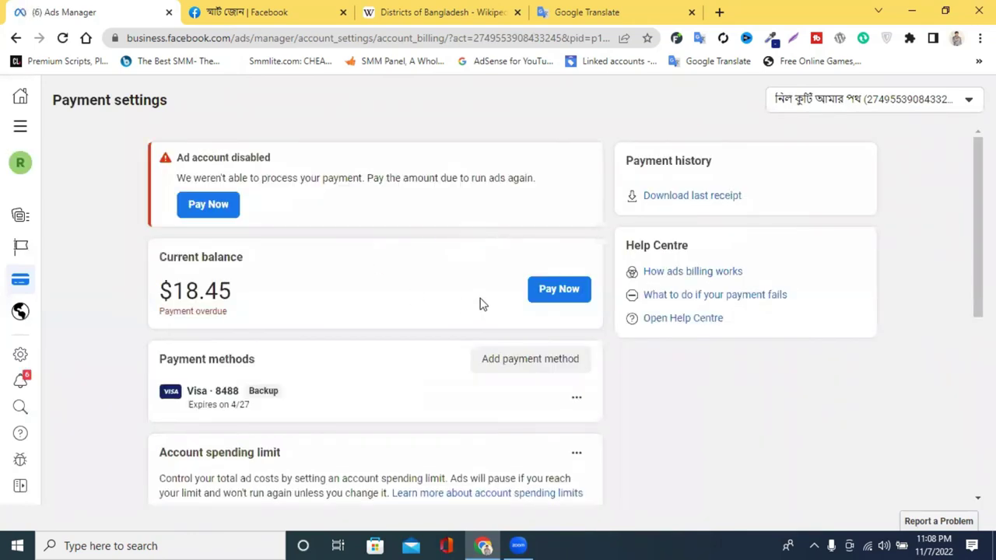
pyautogui.scroll(-2, 263, 287)
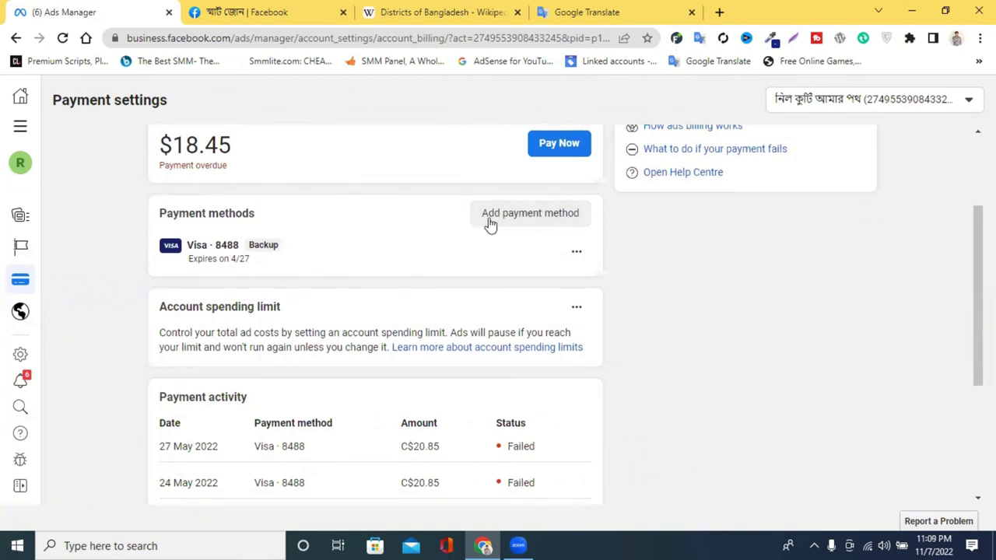
pyautogui.click(510, 222)
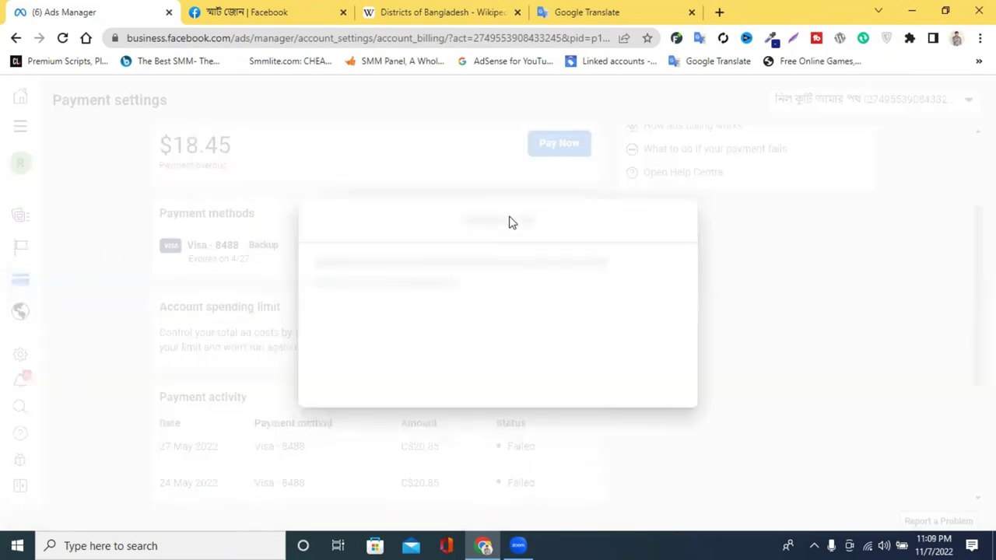